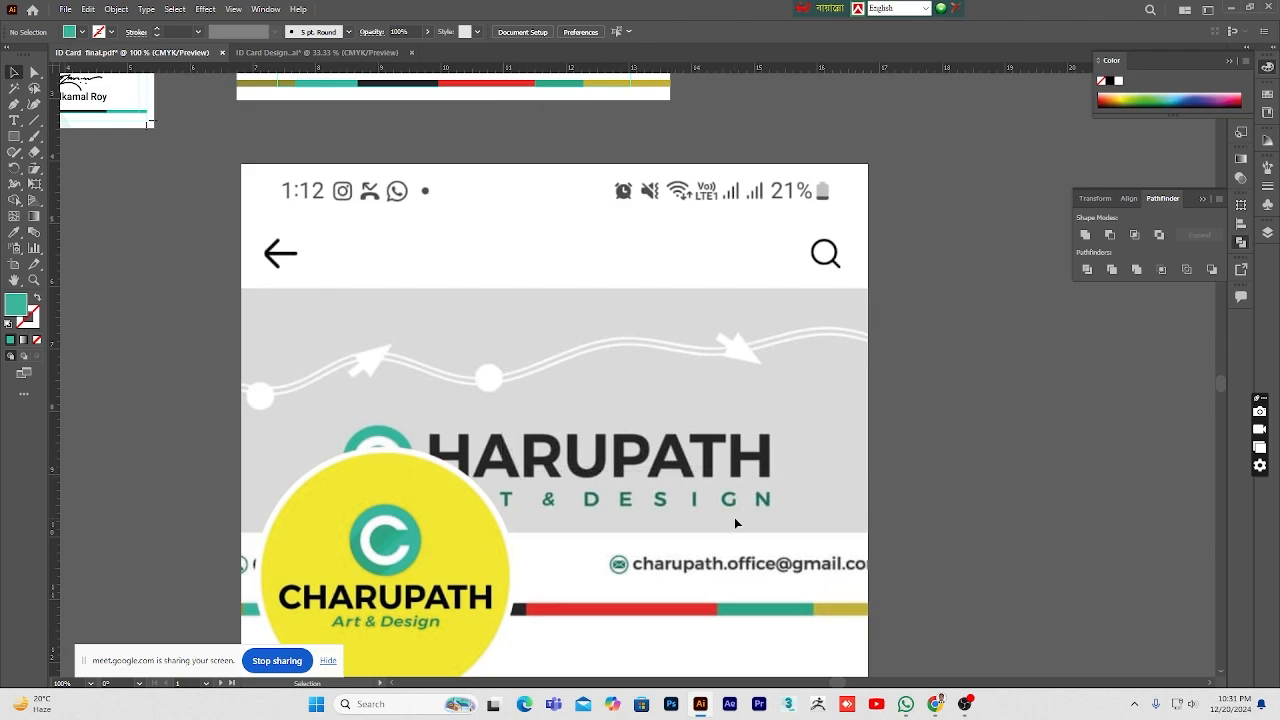
Step: Draw a rectangle about 10 × 5.36 in across the screenshot's cover area and swap its teal fill to the outline
scroll(734, 517, up, 3)
scroll(734, 517, down, 4)
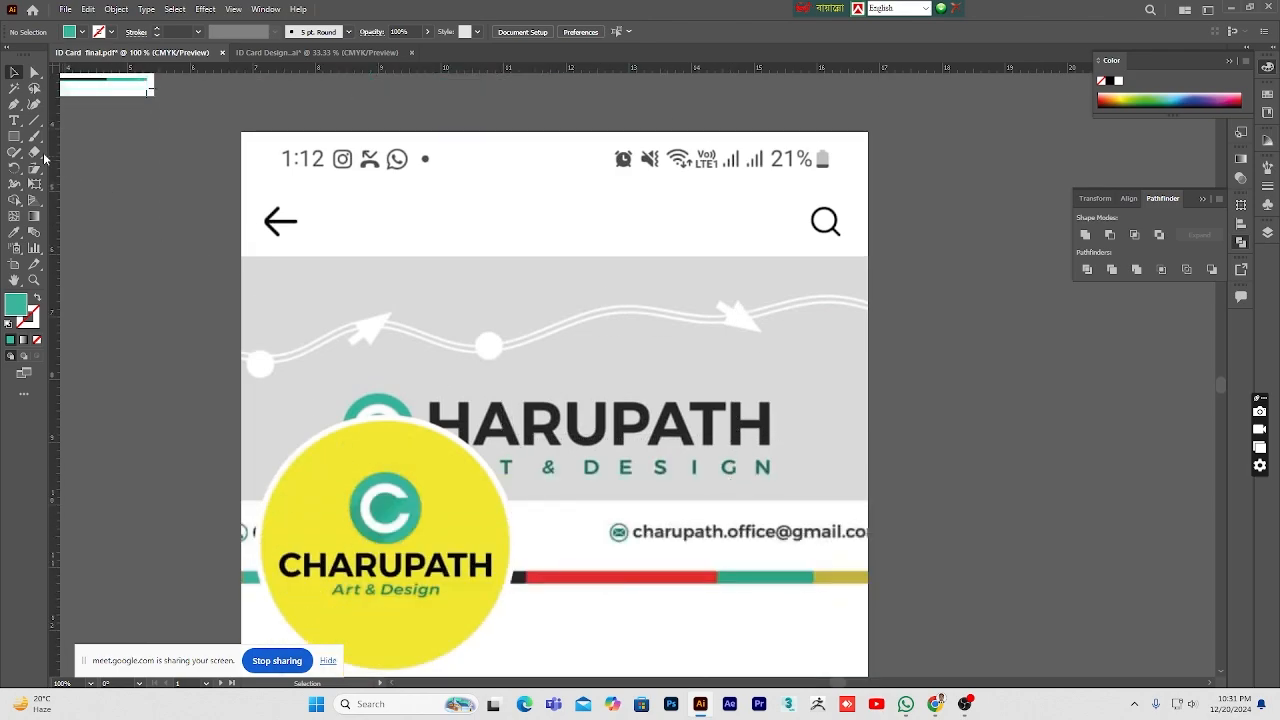
click(14, 136)
drag(240, 256, 868, 593)
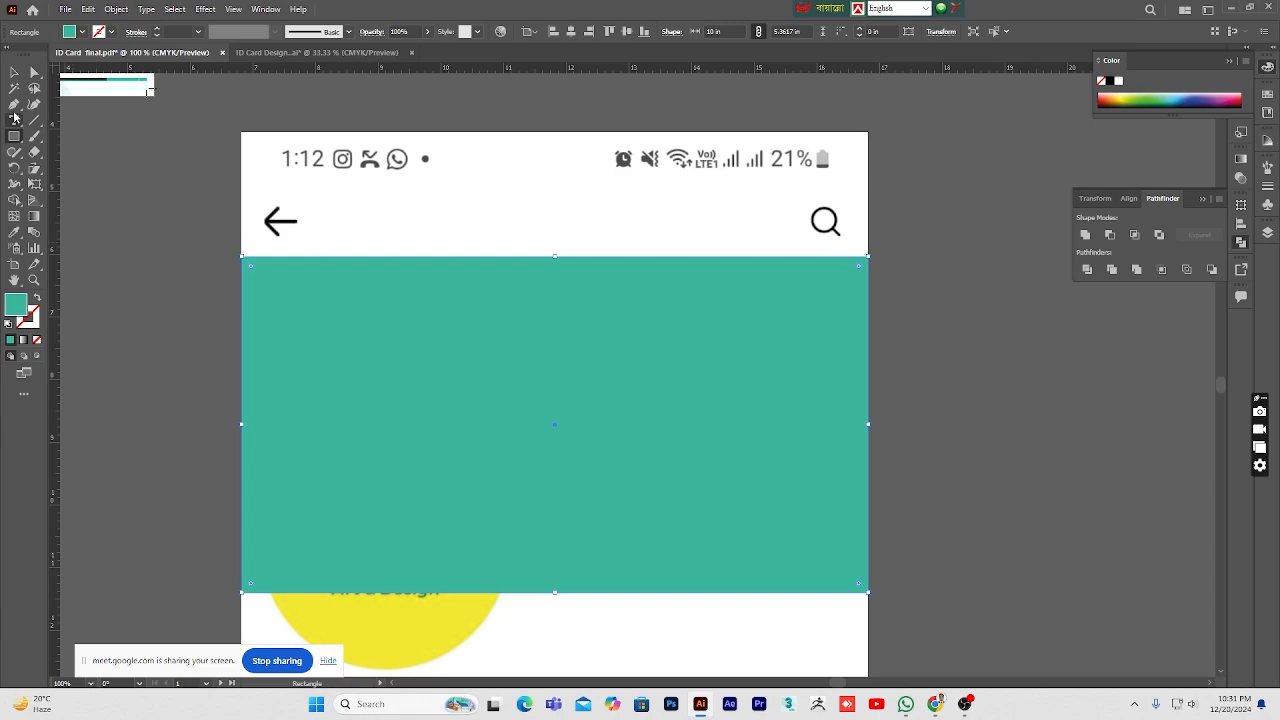
click(15, 74)
click(156, 253)
click(427, 453)
scroll(270, 410, down, 3)
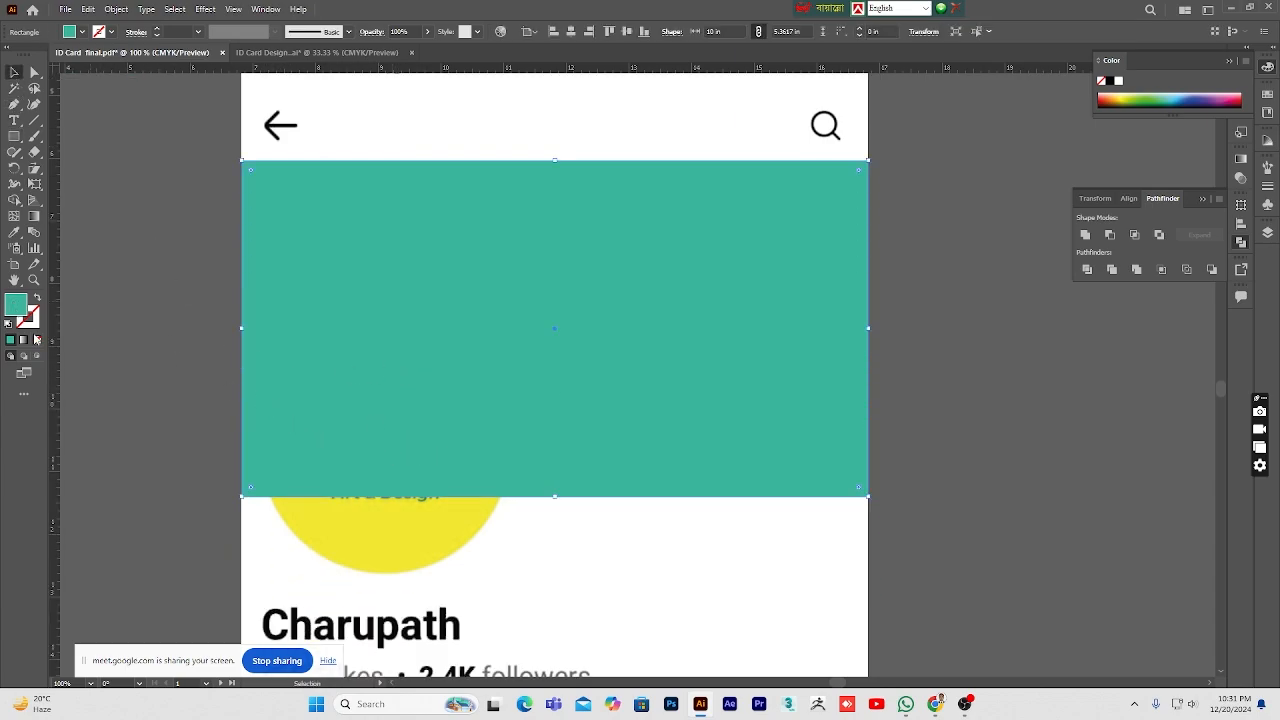
key(shift+x)
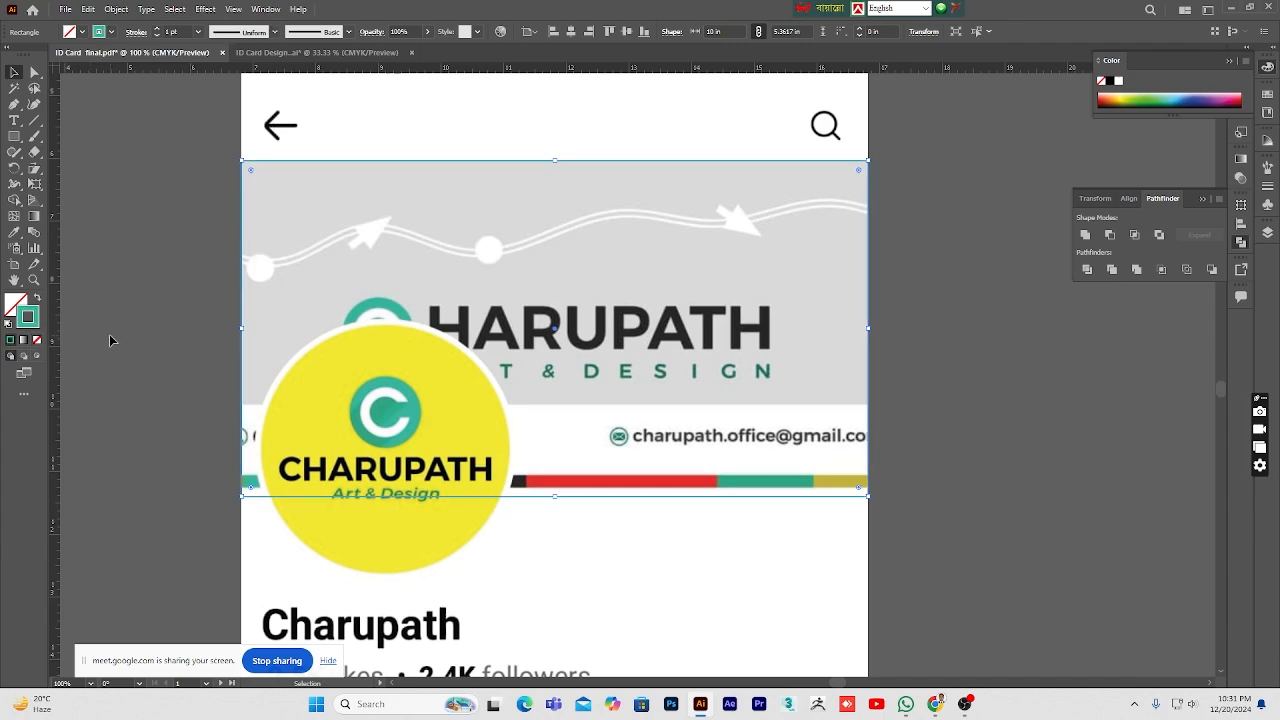
click(110, 341)
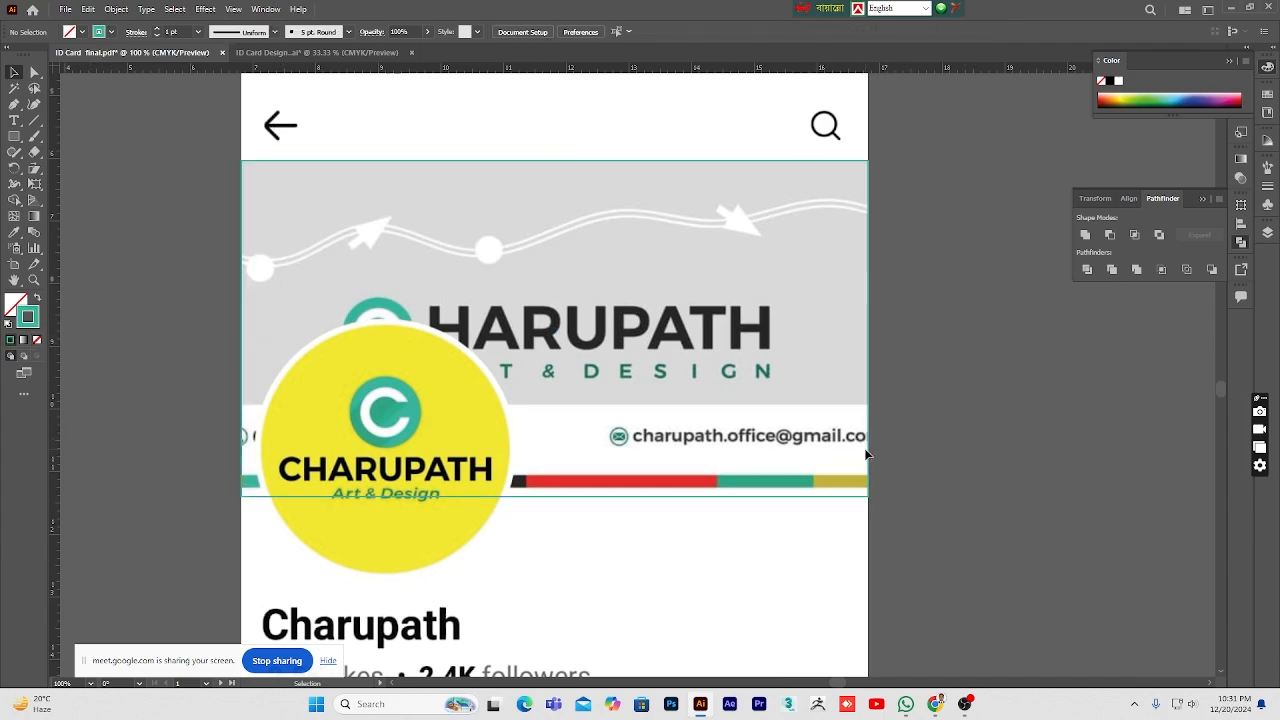
Step: Draw a circle outline about 4.14 in wide around the yellow profile picture, aligned to its edge
drag(14, 136, 81, 171)
drag(383, 437, 508, 551)
key(v)
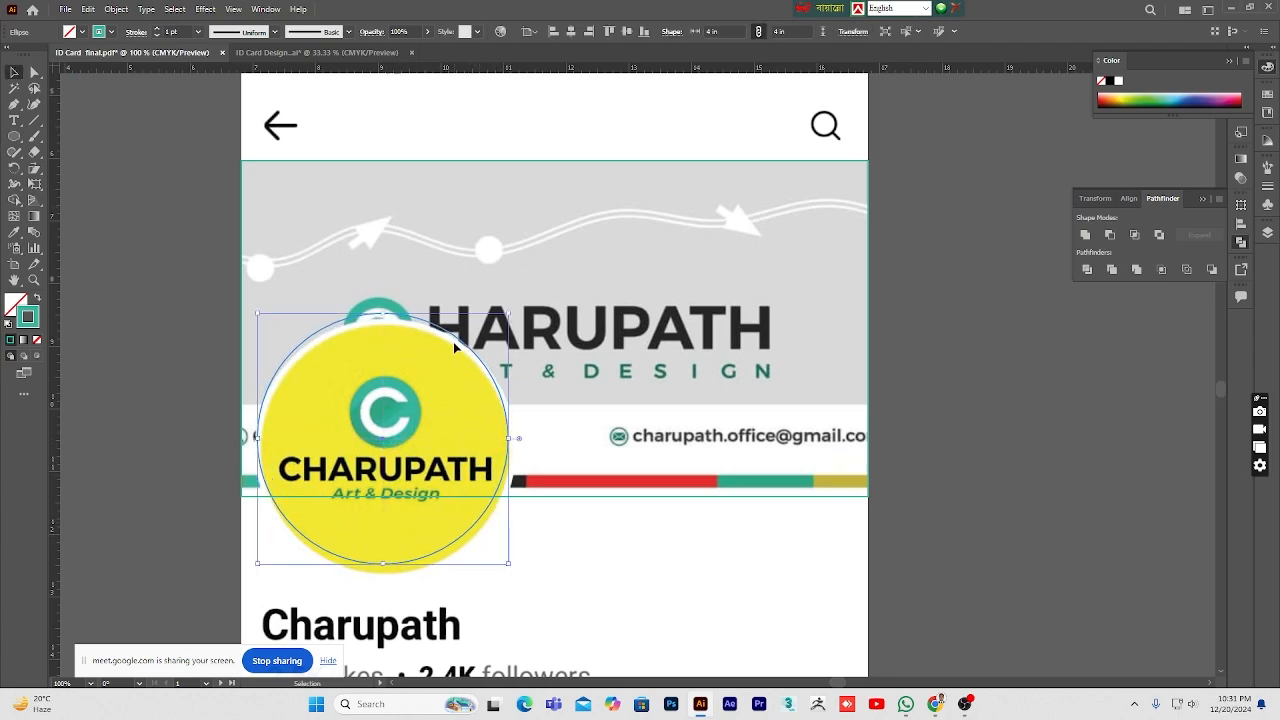
drag(451, 331, 454, 343)
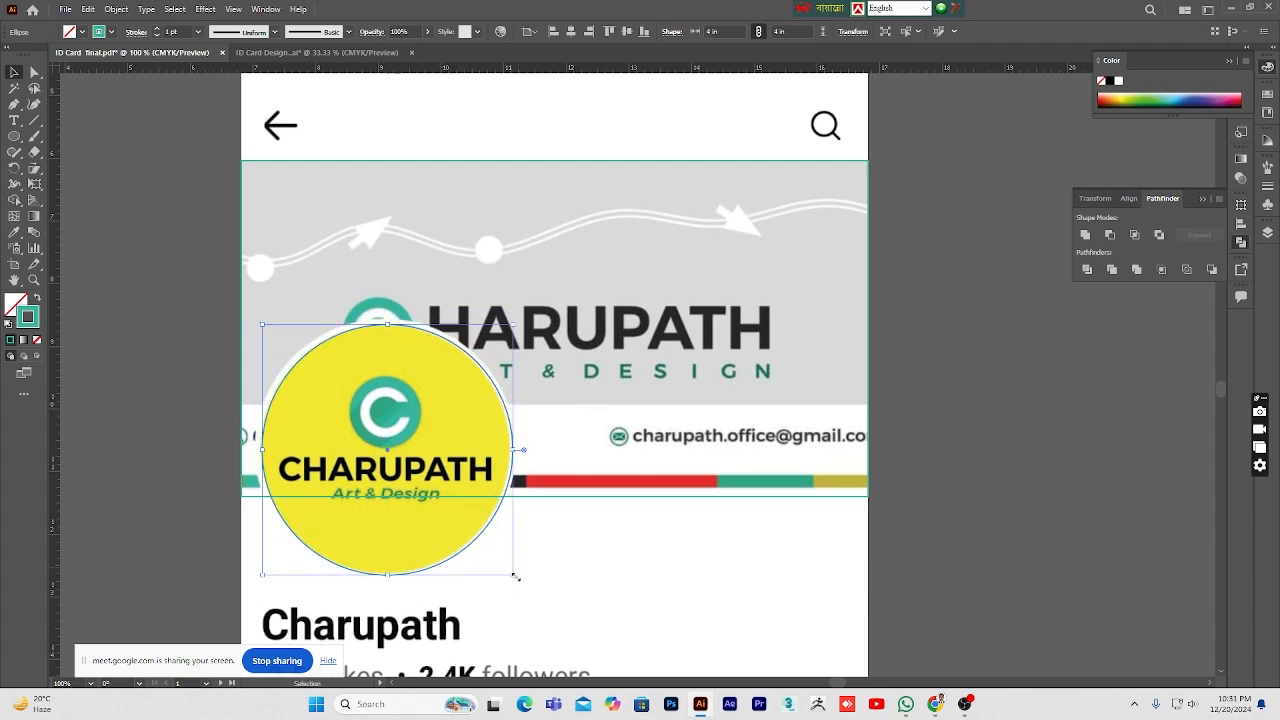
drag(515, 577, 518, 579)
click(1097, 396)
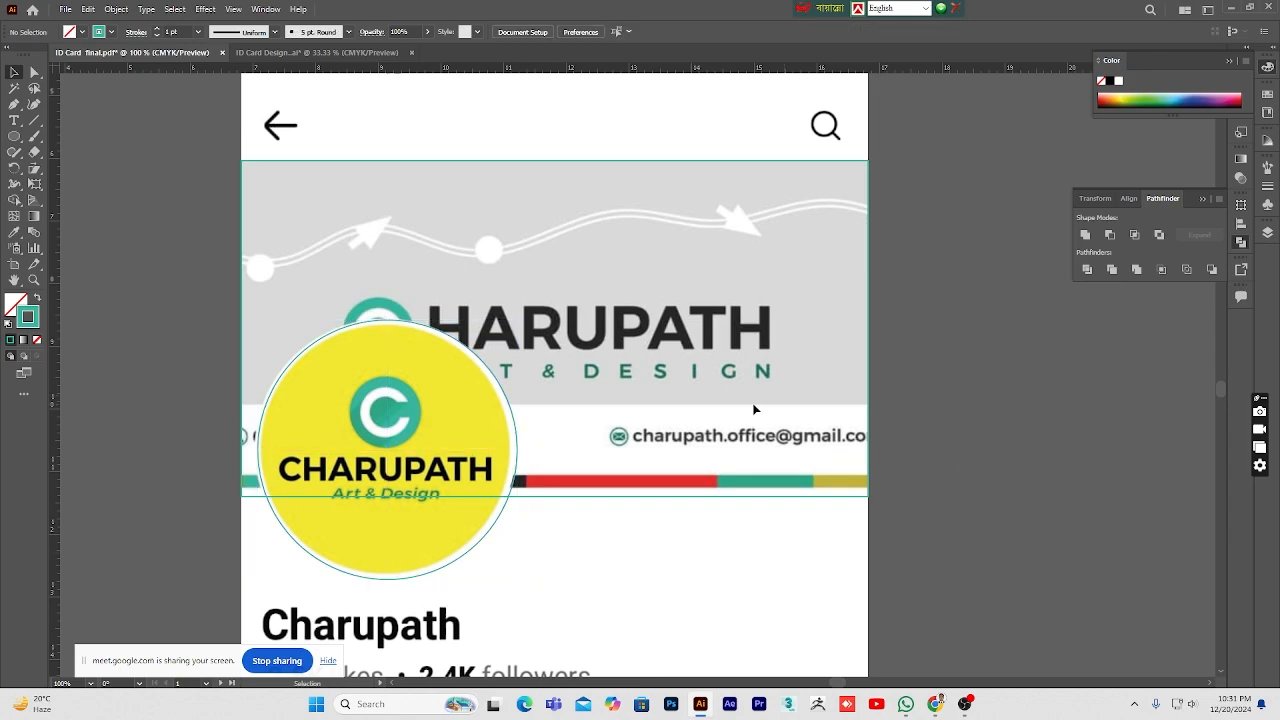
click(472, 362)
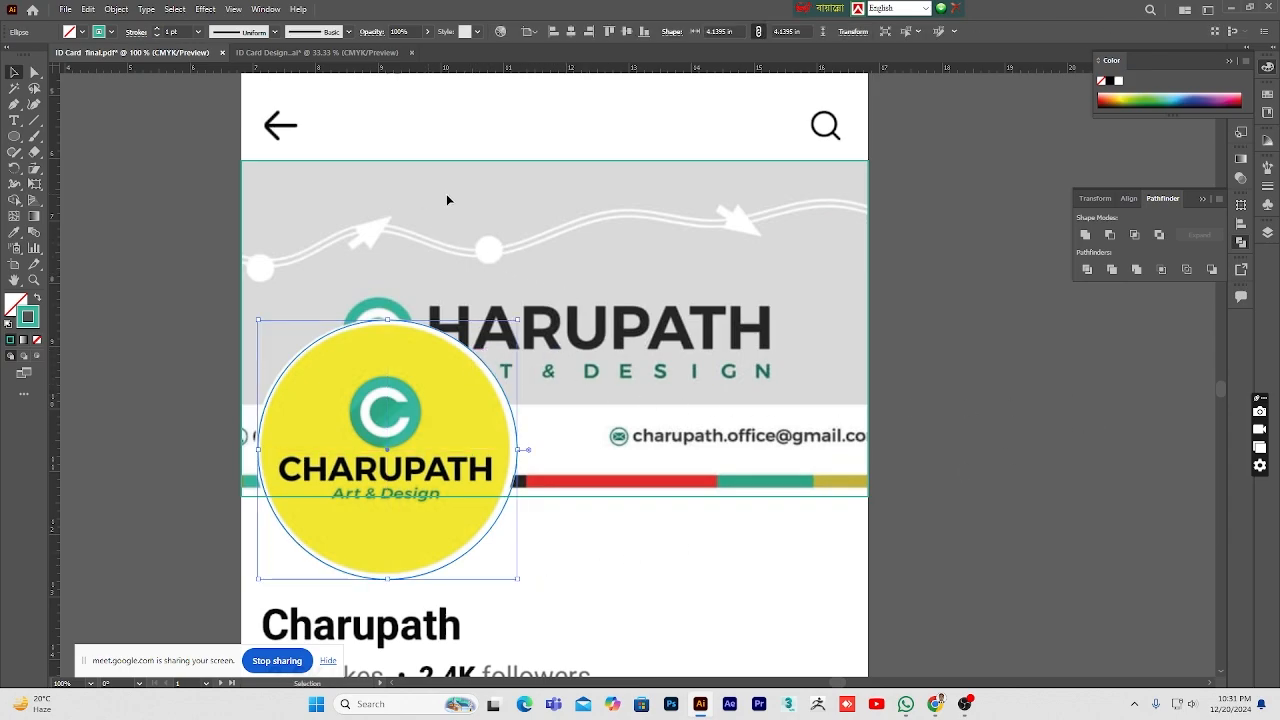
click(452, 297)
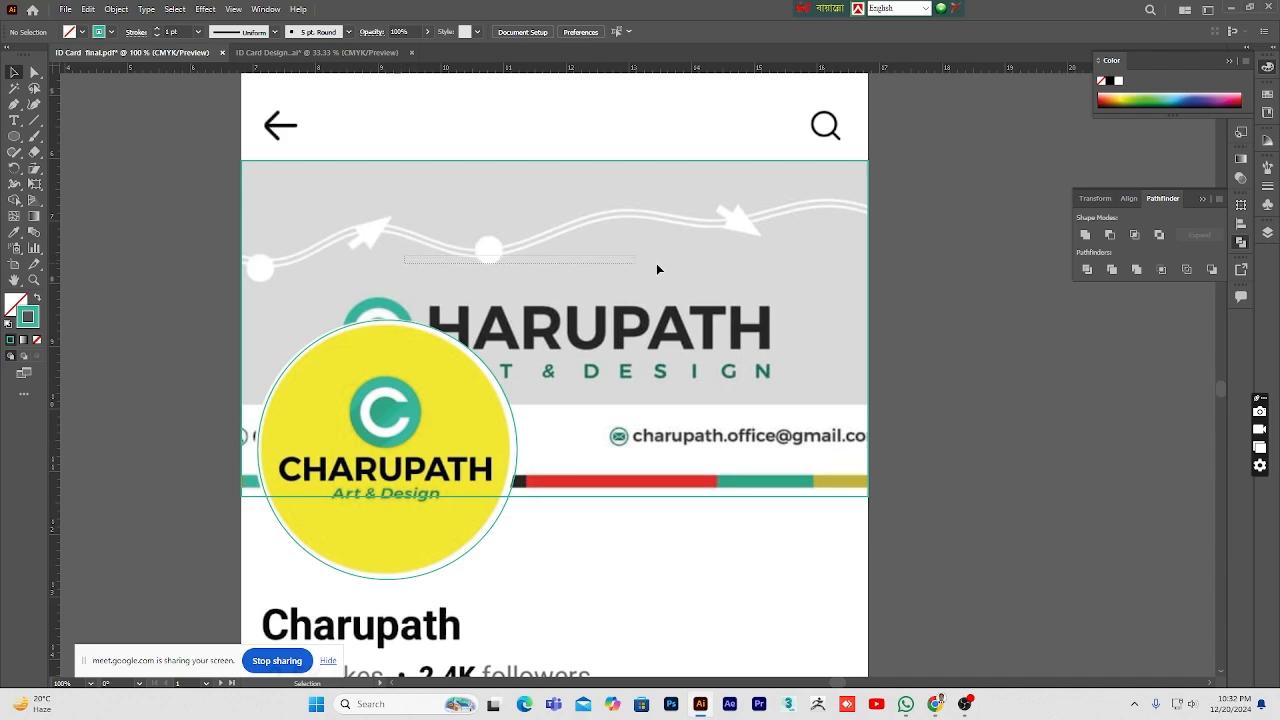
Step: Unlock the phone screenshot image and move it to the right, clear of the rectangle and circle outlines
key(ctrl+alt+2)
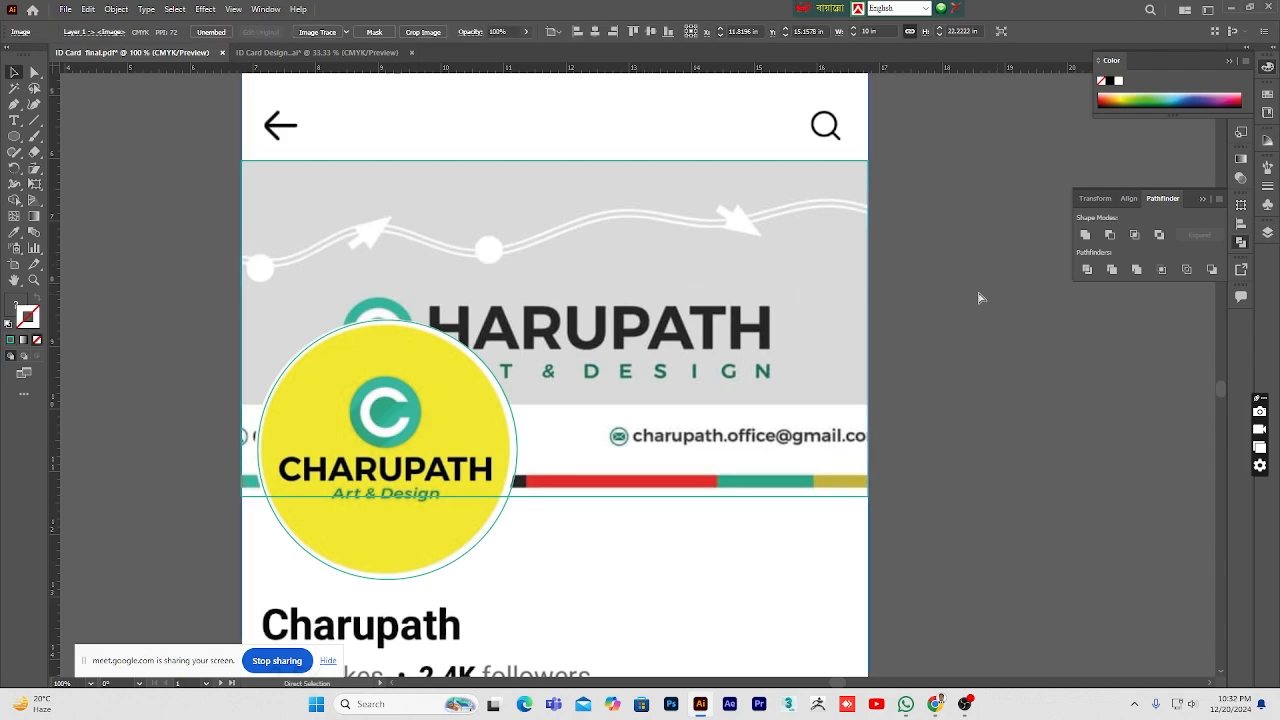
click(979, 297)
drag(666, 126, 1034, 176)
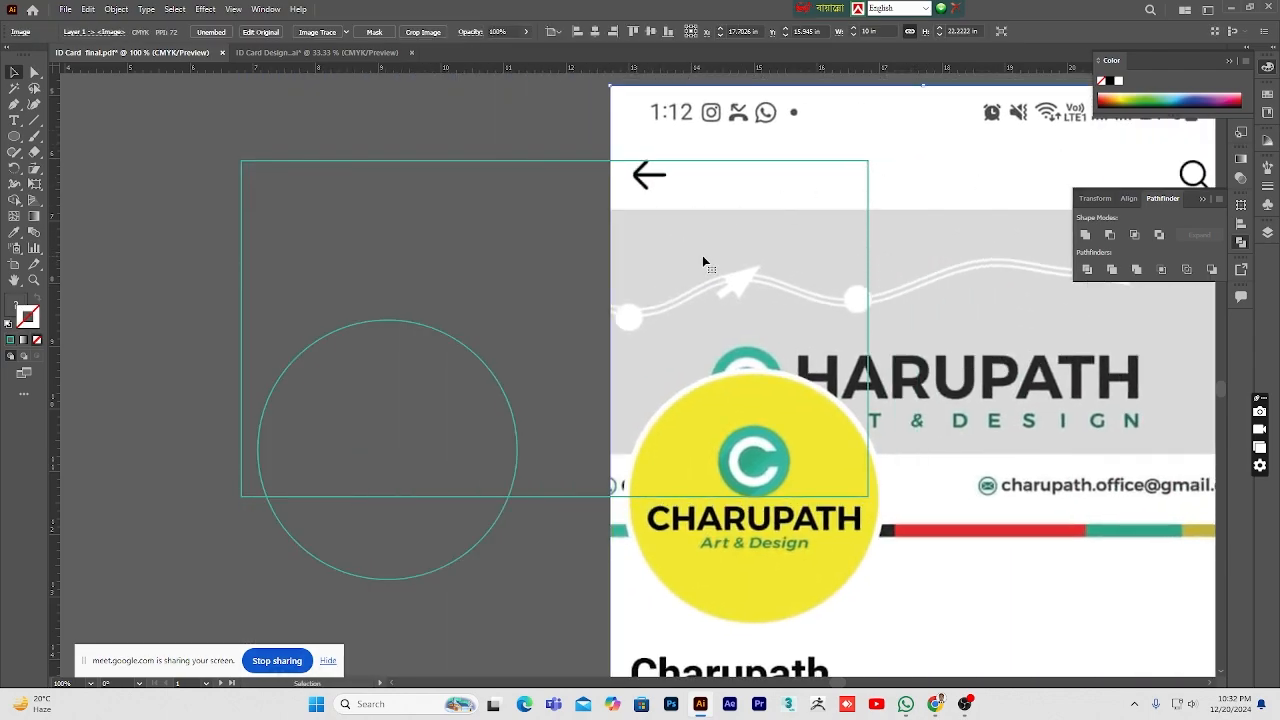
click(34, 280)
alt+click(671, 377)
alt+click(671, 377)
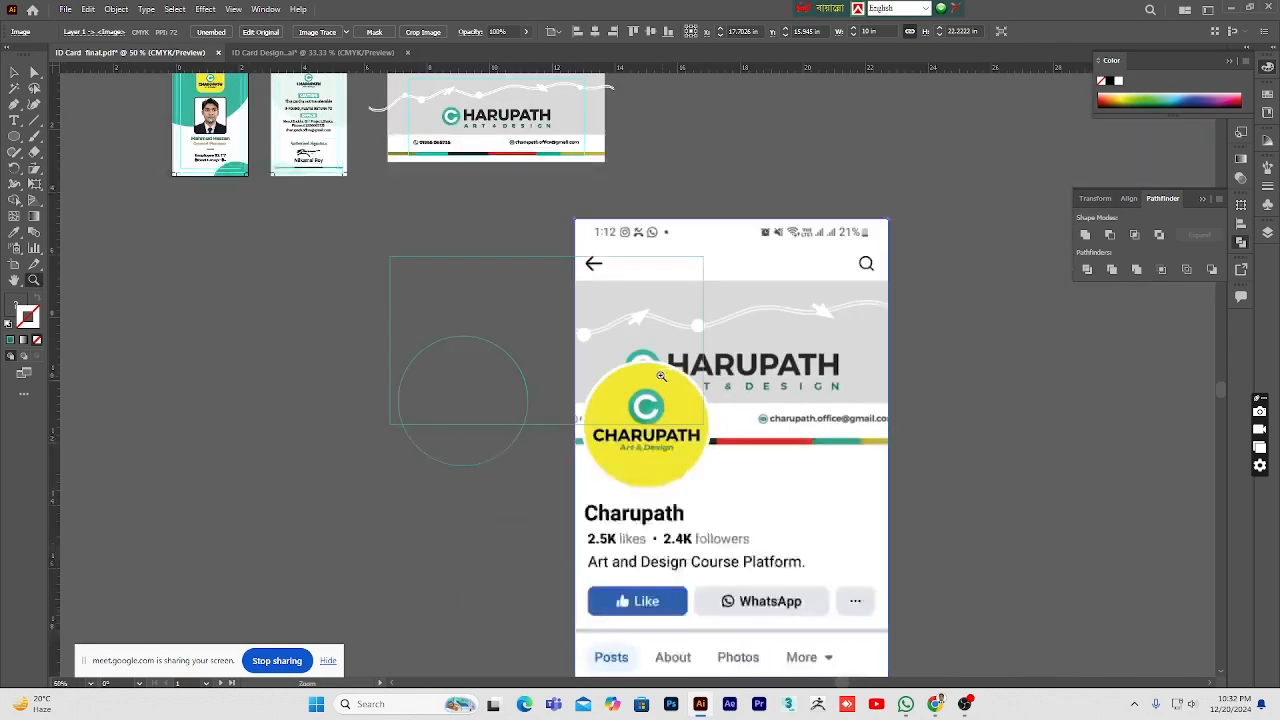
click(14, 73)
drag(767, 255, 1159, 272)
Step: Examine the rectangle and circle outlines beside the existing banner and the reference screenshot, leaving nothing selected
click(44, 281)
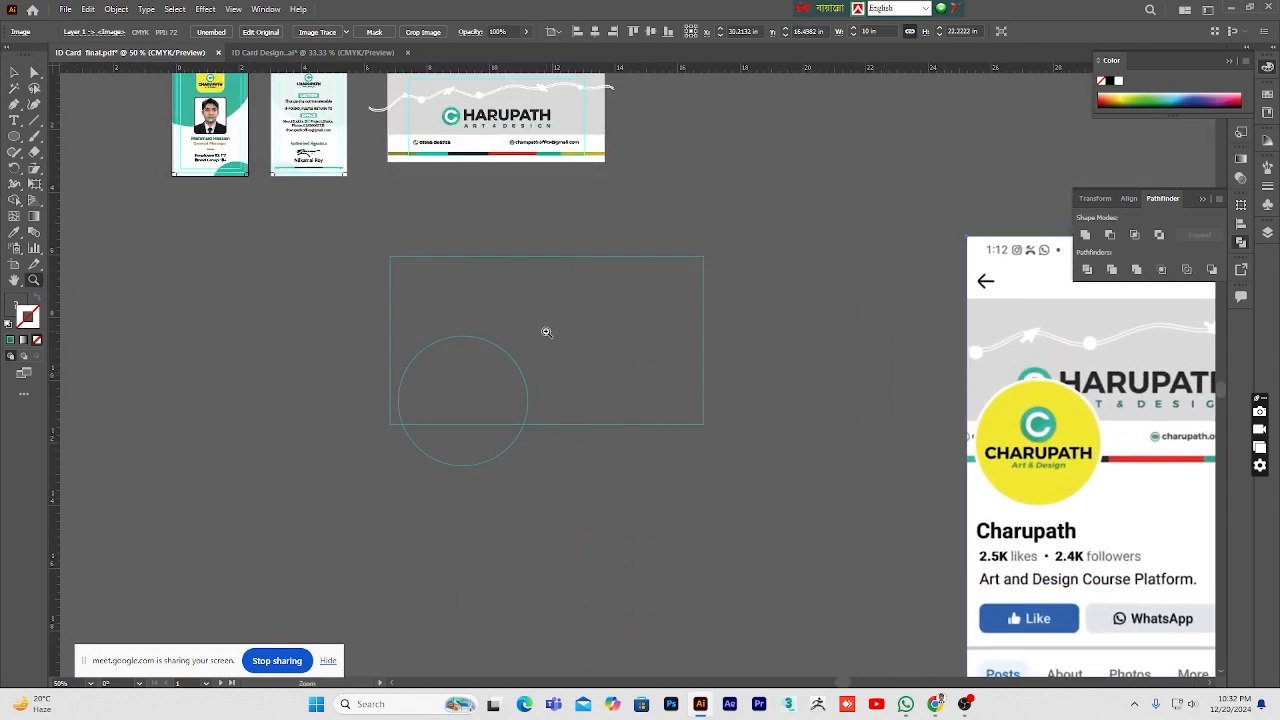
click(598, 335)
click(627, 345)
click(627, 346)
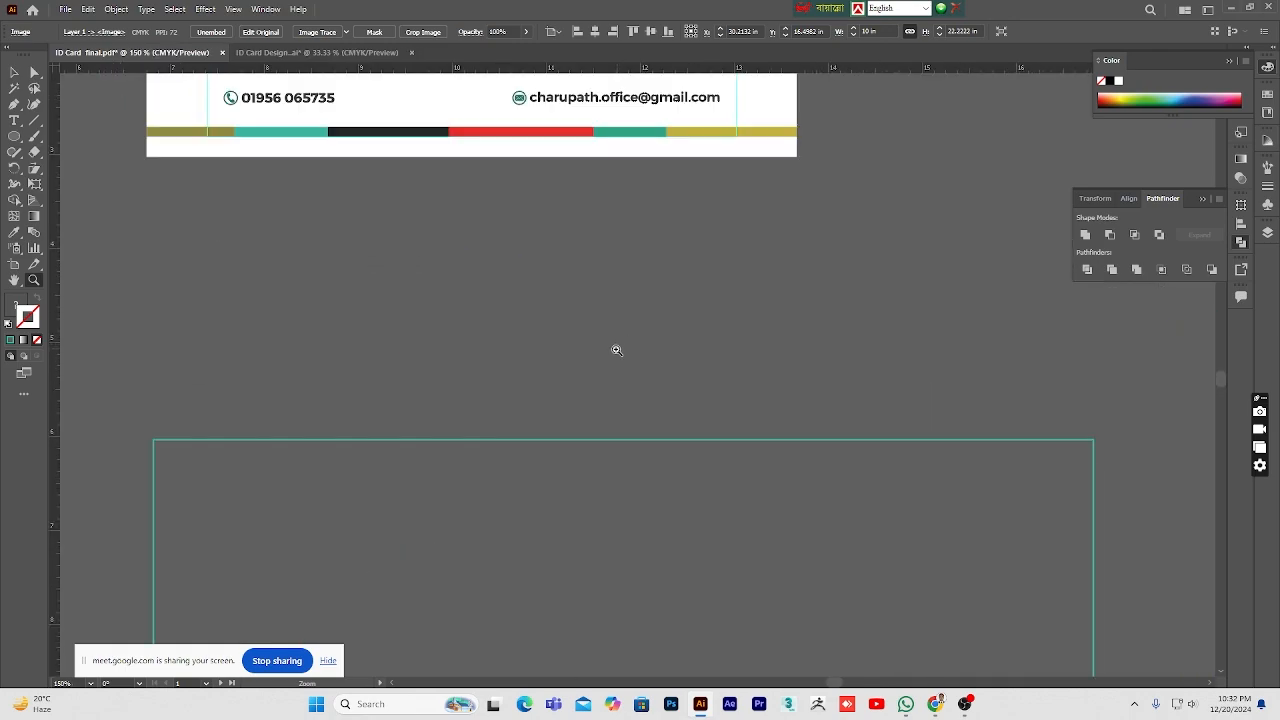
scroll(650, 375, down, 4)
alt+click(738, 427)
alt+click(730, 428)
alt+click(707, 428)
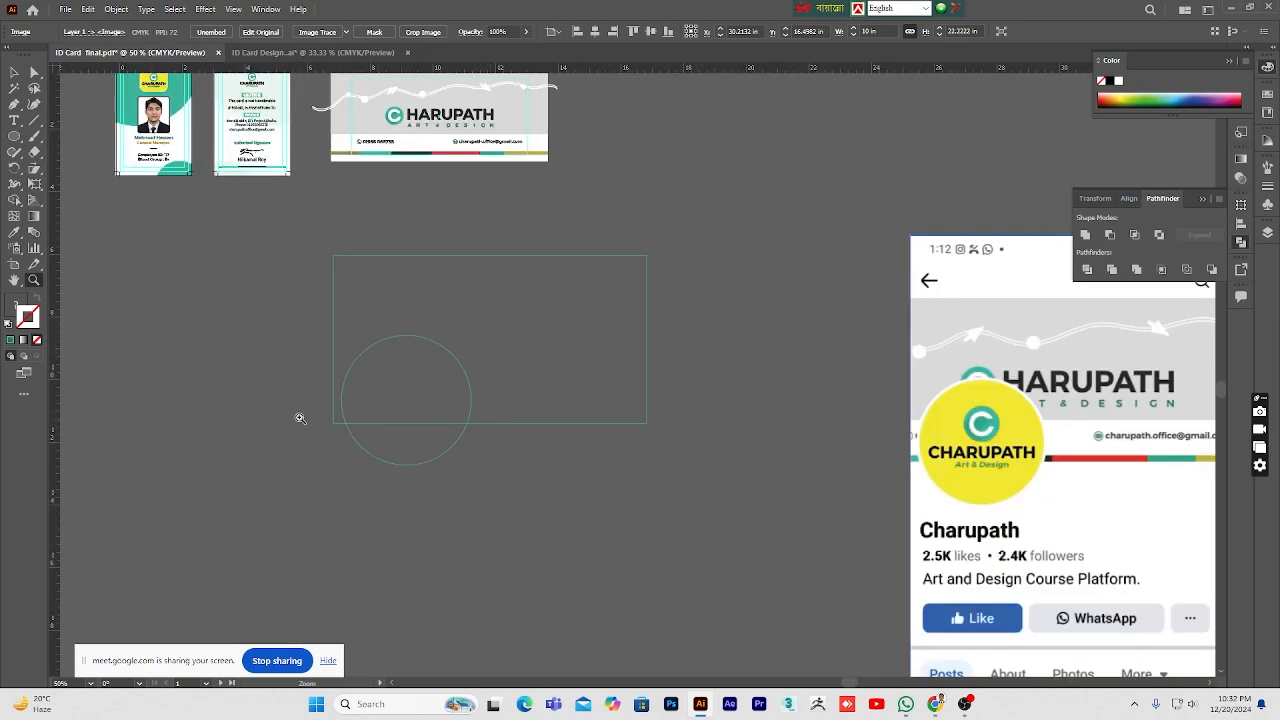
scroll(505, 328, up, 1)
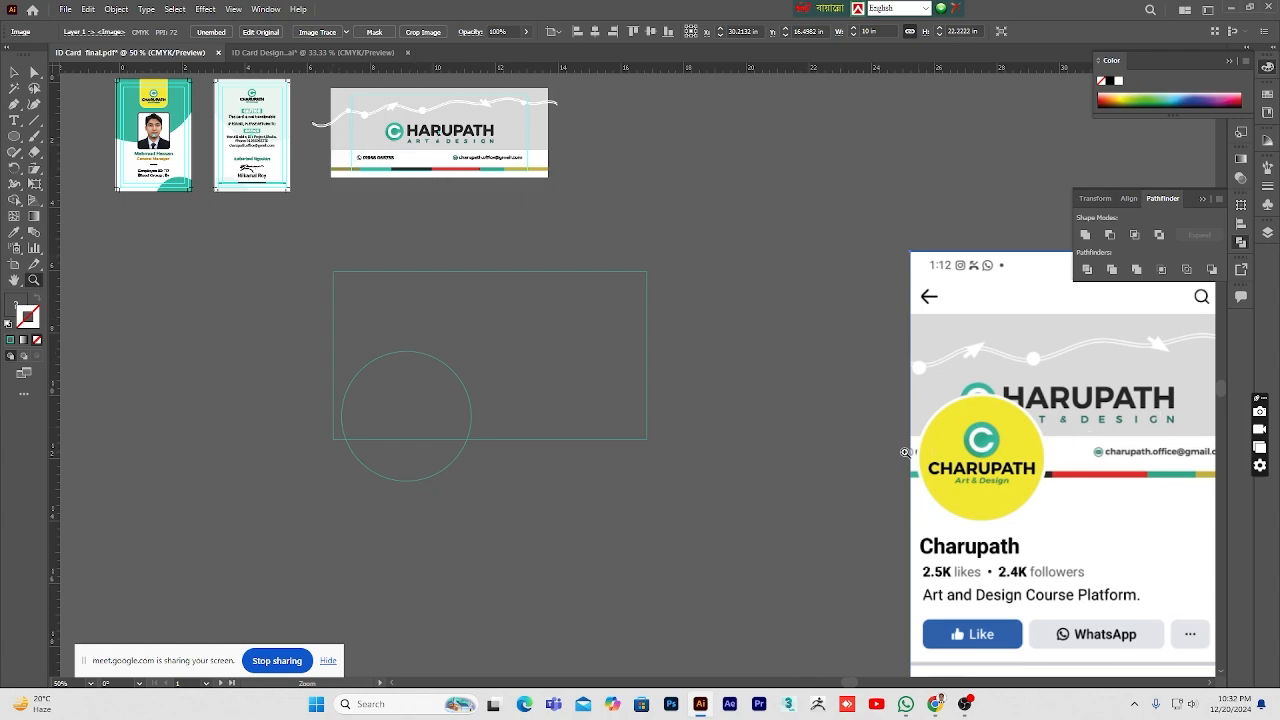
scroll(1033, 456, up, 2)
click(14, 280)
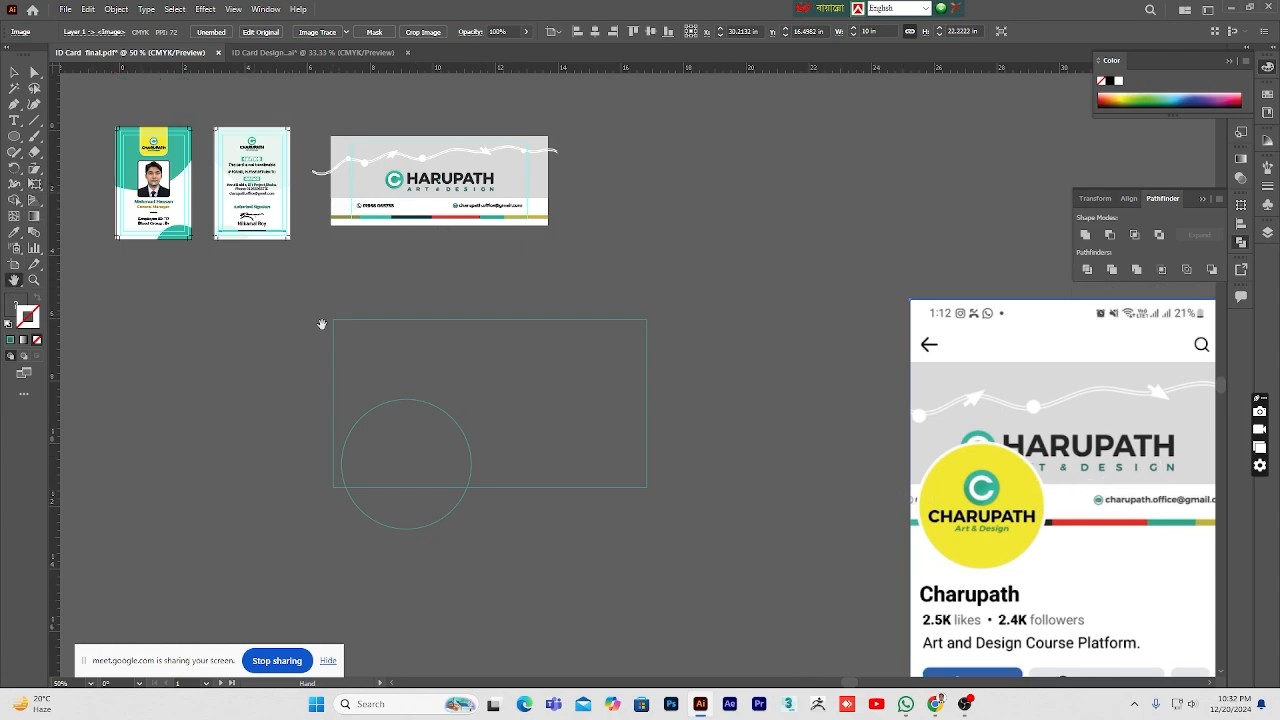
drag(752, 374, 684, 346)
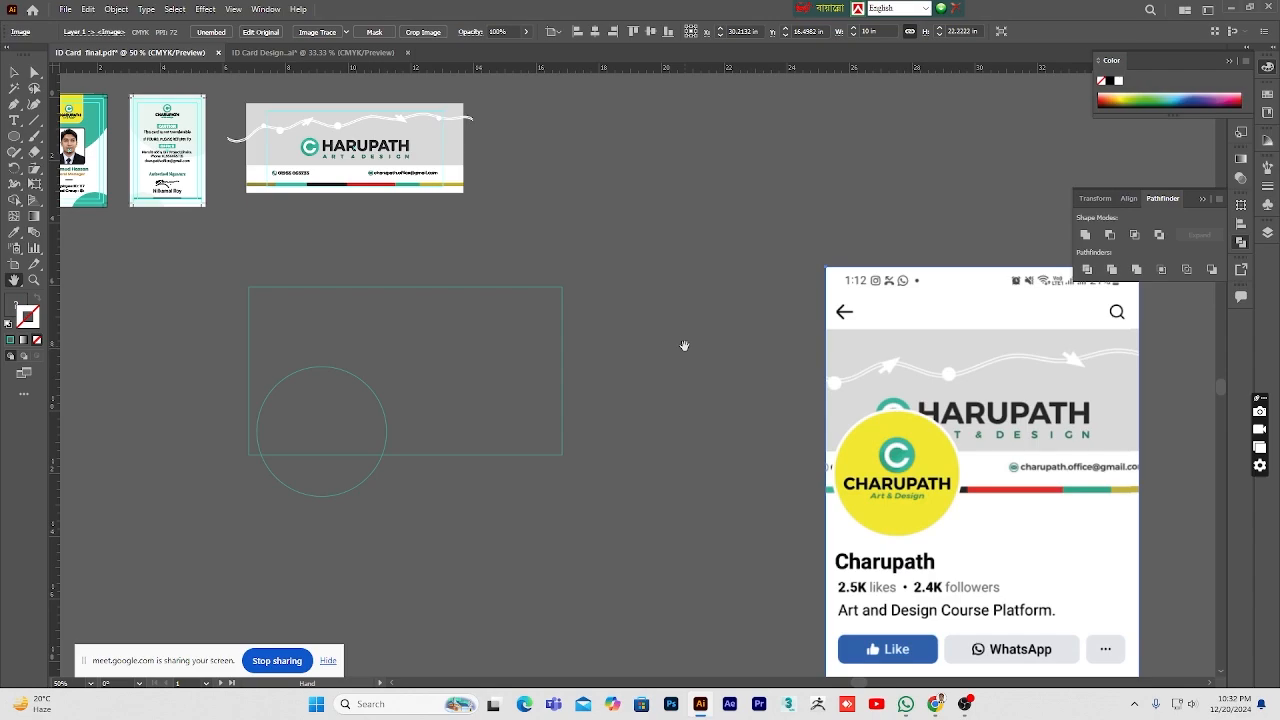
scroll(497, 323, up, 2)
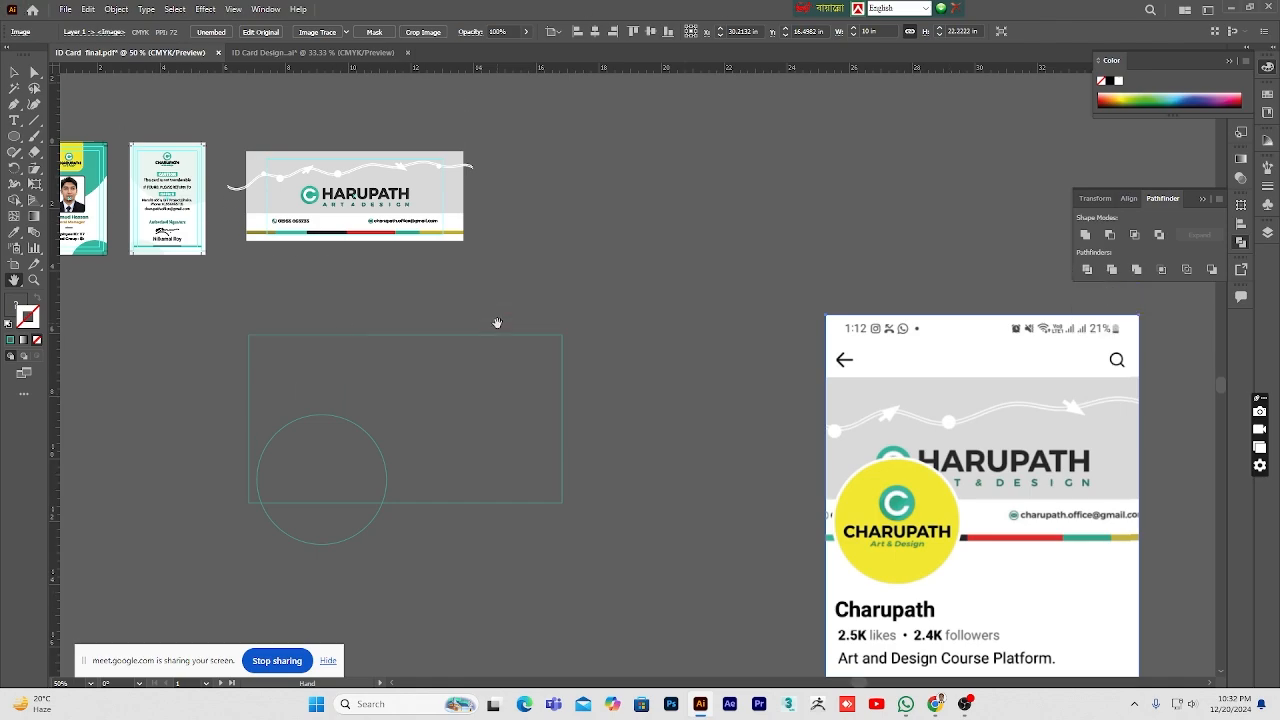
click(14, 72)
click(668, 246)
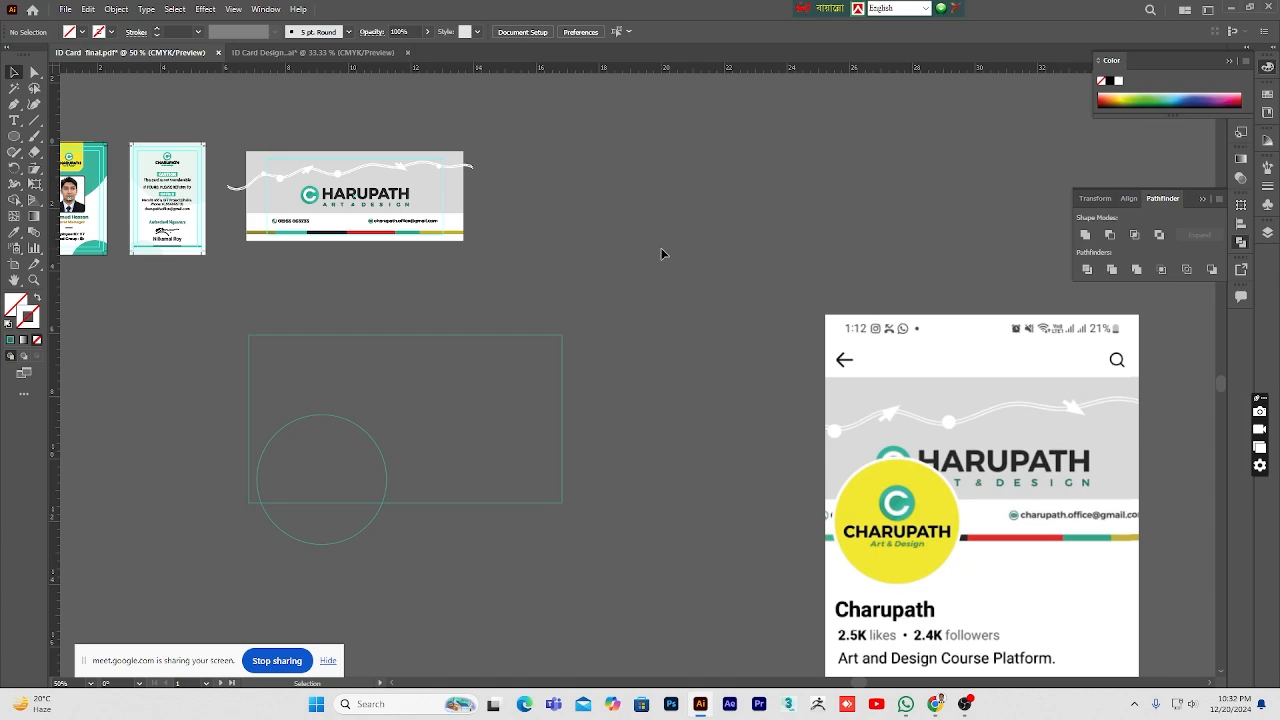
Step: Copy the Charupath Art & Design logo from the banner into the rectangle's upper right area and enlarge it
scroll(663, 250, down, 2)
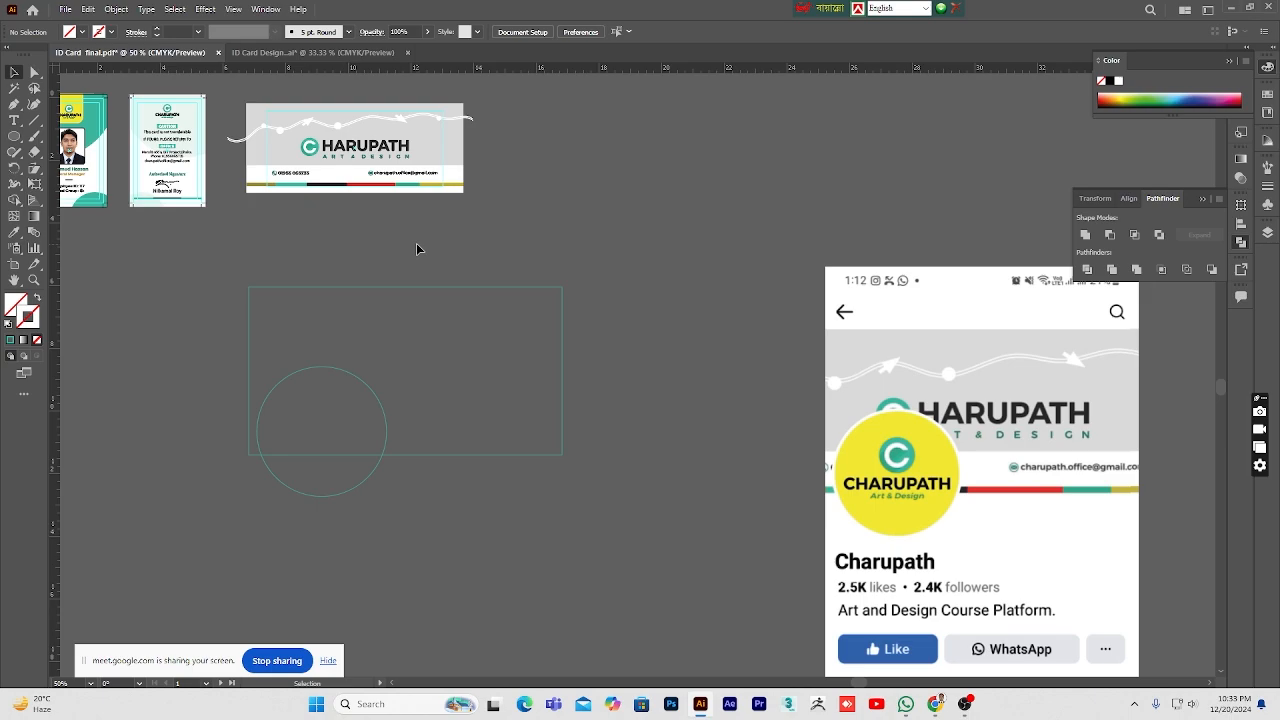
click(357, 147)
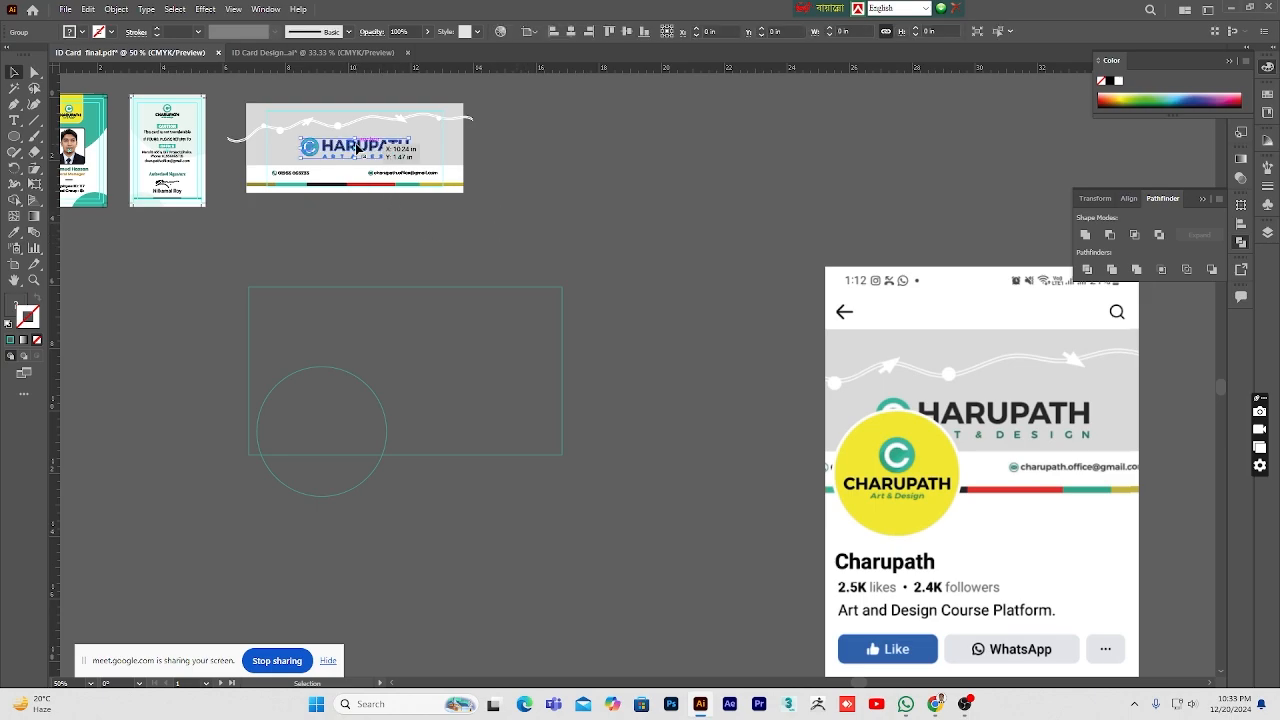
drag(357, 147, 473, 331)
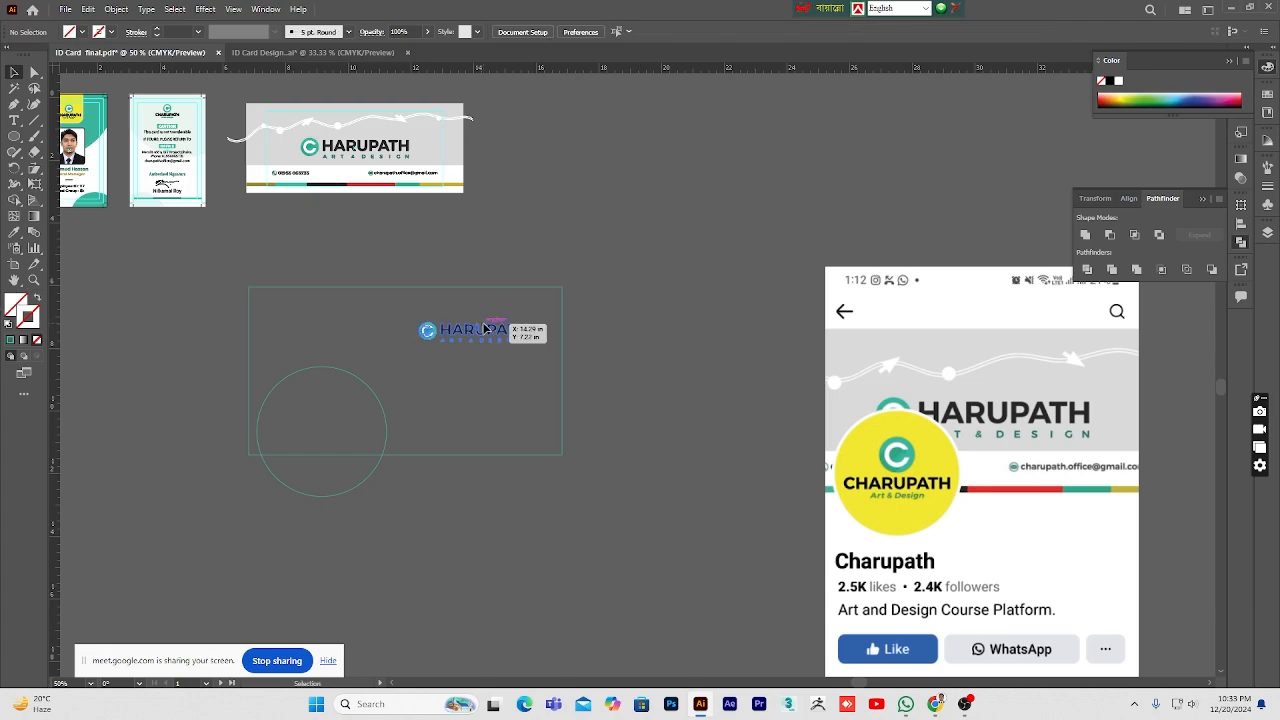
drag(528, 344, 456, 336)
click(609, 408)
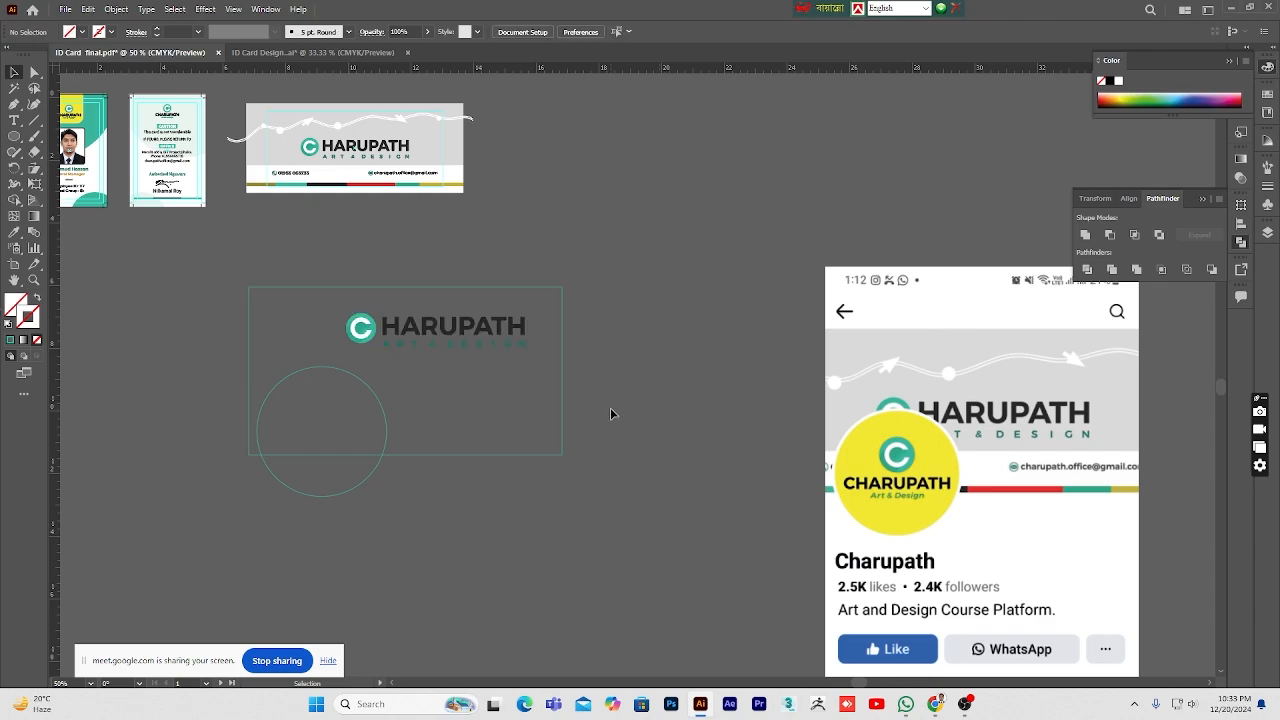
scroll(609, 408, up, 1)
scroll(586, 439, down, 2)
scroll(585, 439, up, 2)
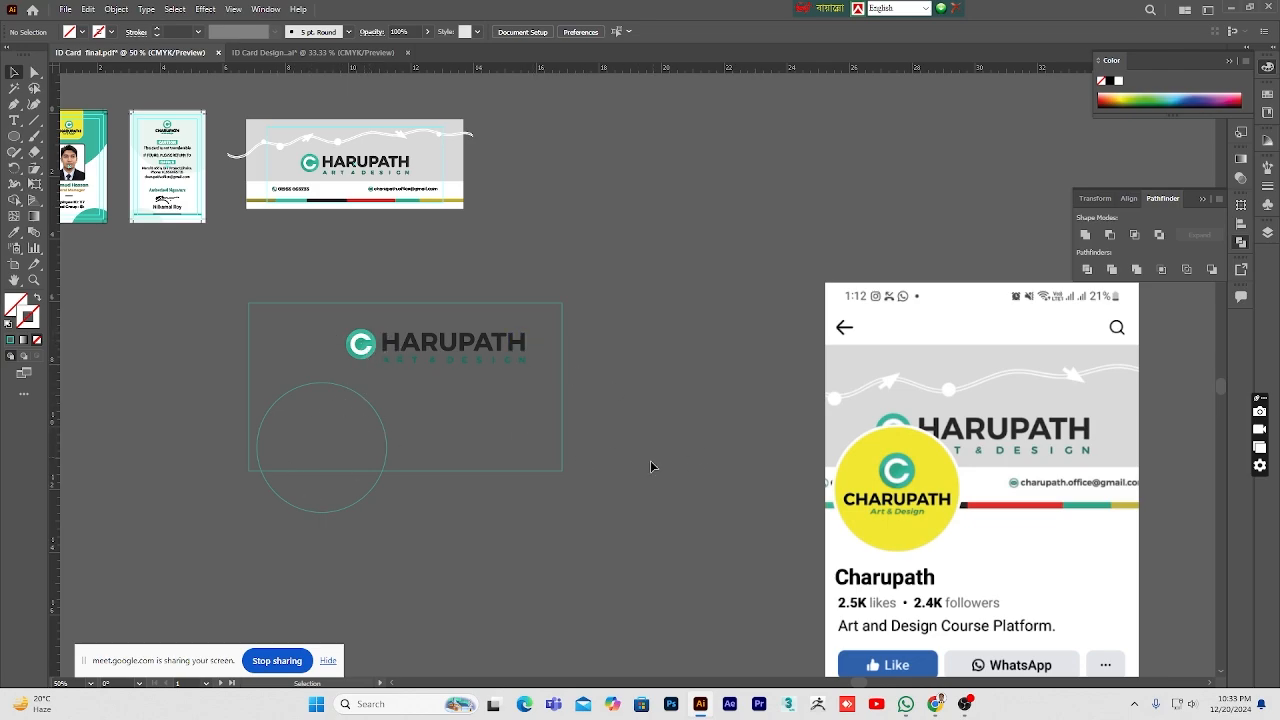
scroll(650, 466, down, 4)
scroll(654, 480, up, 3)
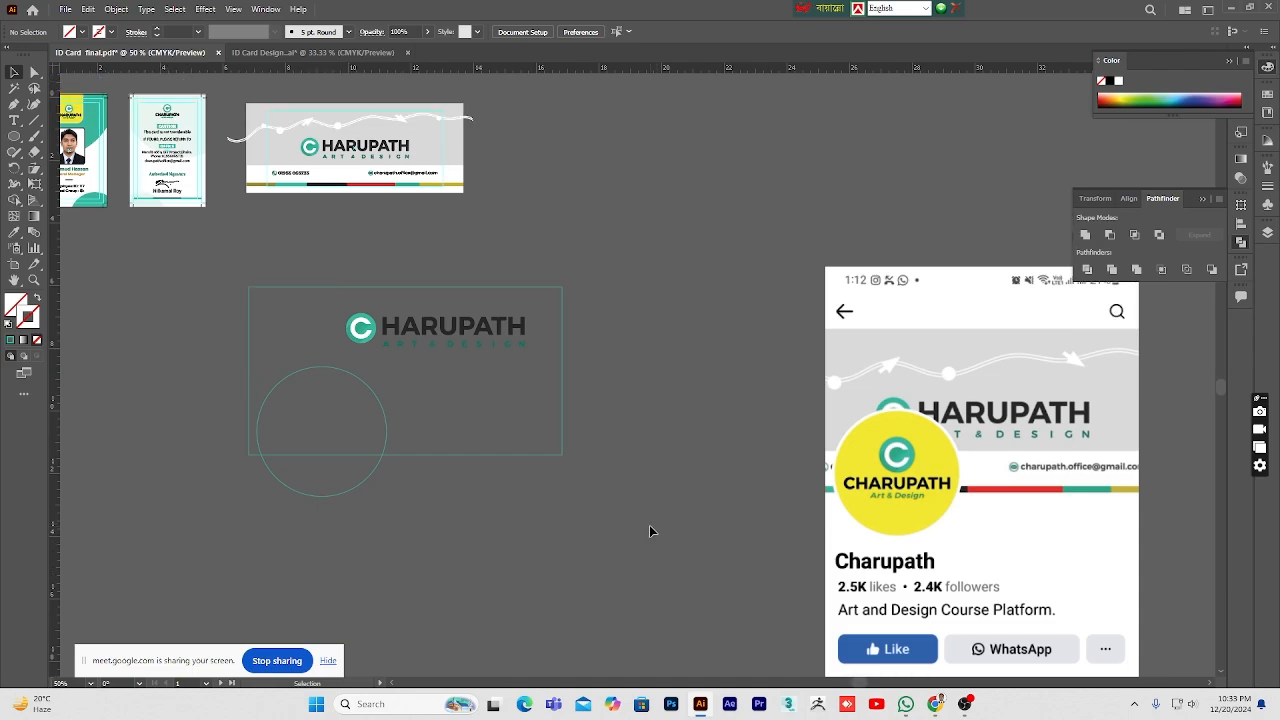
Step: Fill the large rectangle with the yellow sampled from the profile picture in the screenshot
click(562, 410)
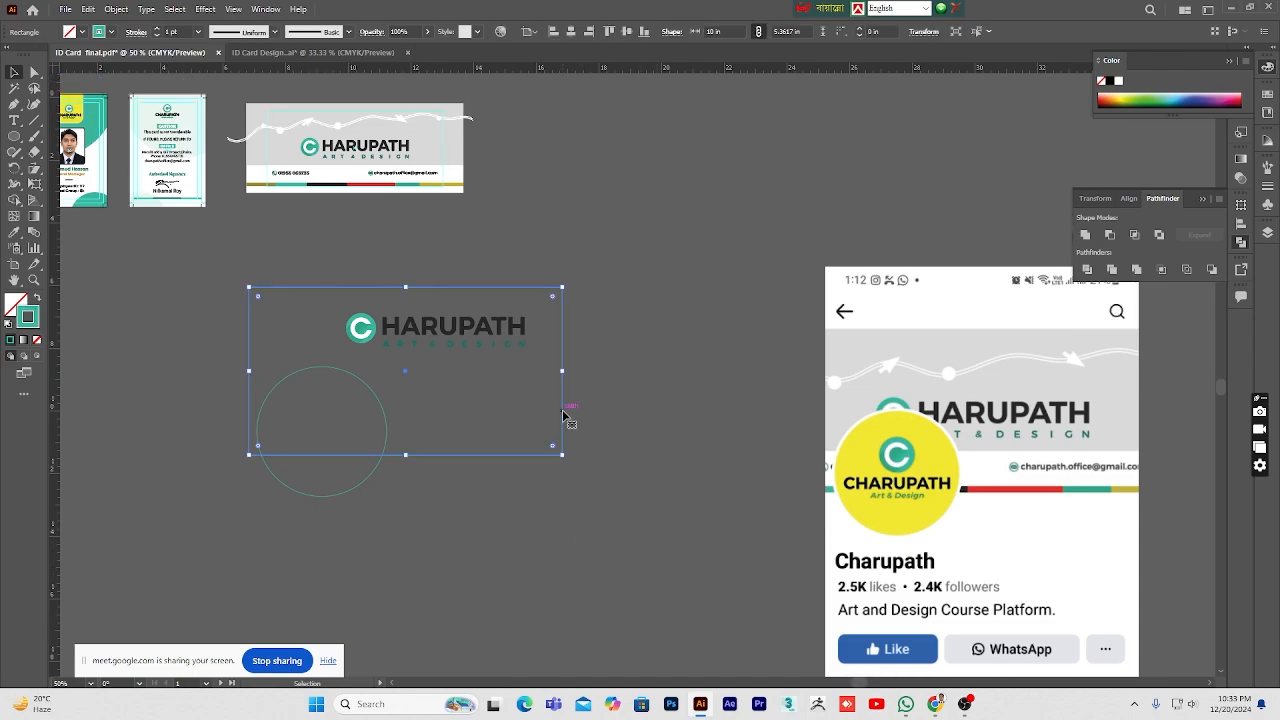
click(25, 232)
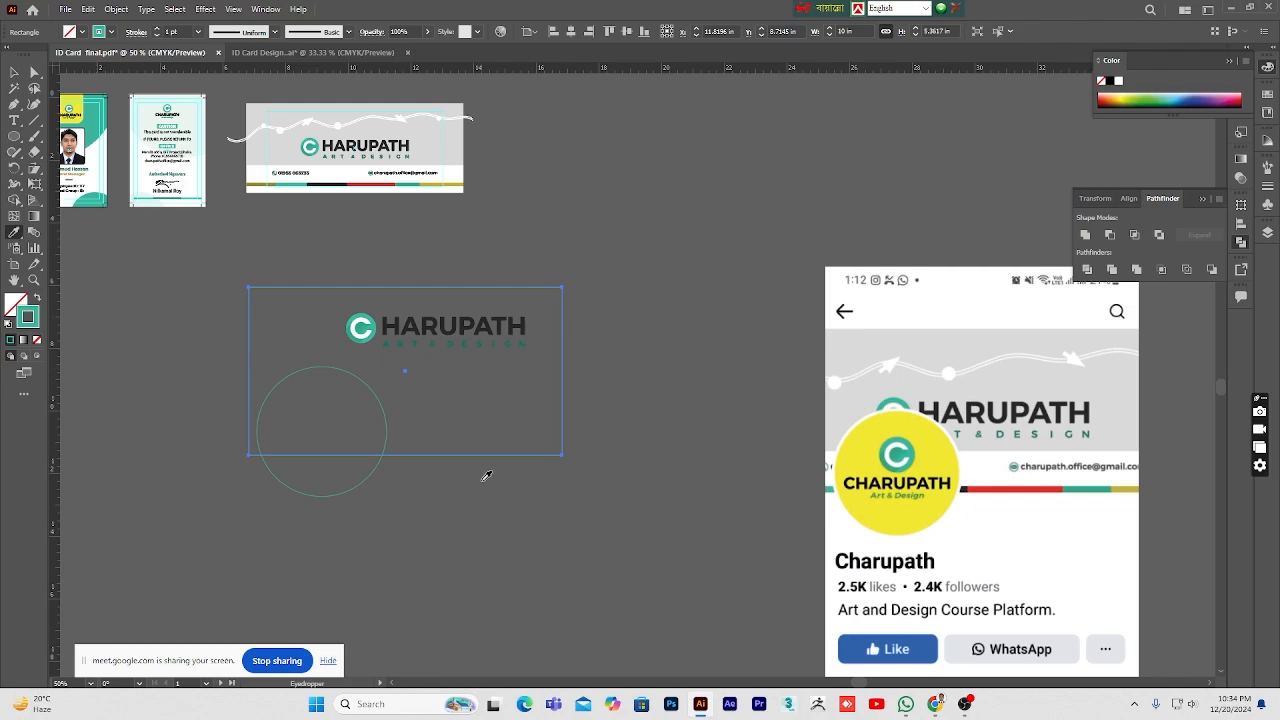
click(951, 456)
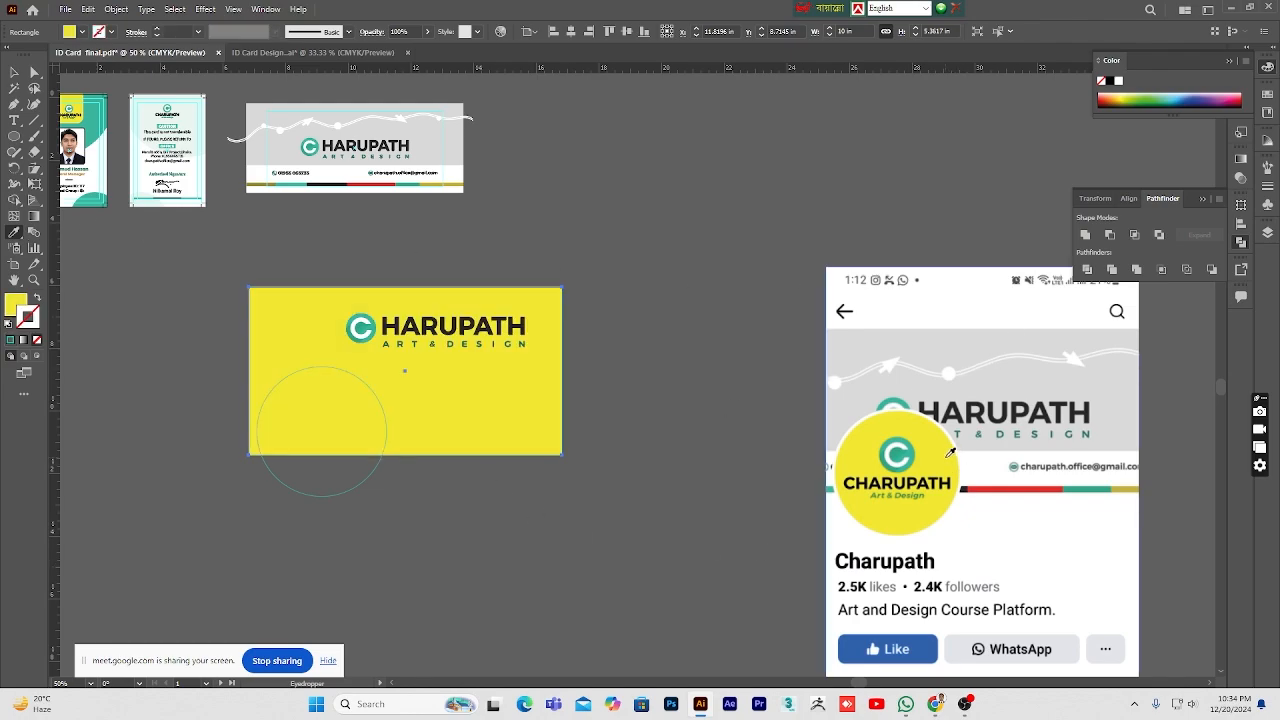
key(v)
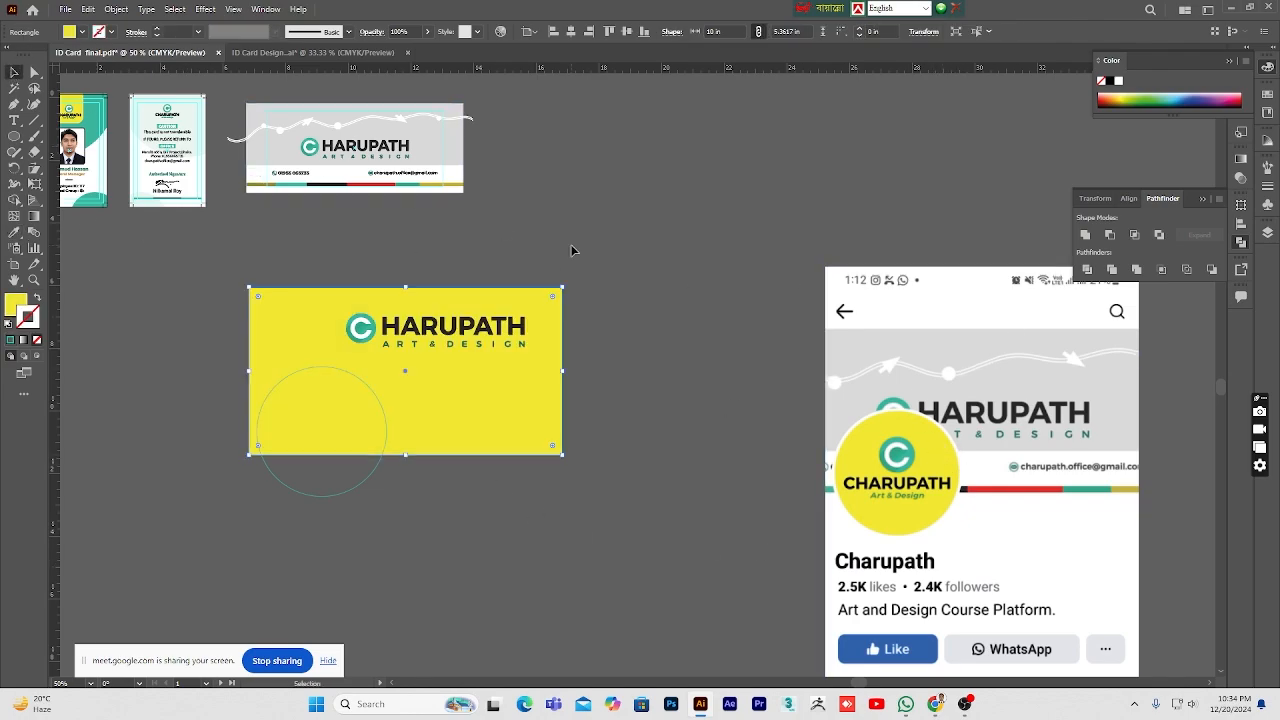
click(573, 251)
Step: Copy the banner's phone and e-mail line into the yellow rectangle's lower right area and bring it to the front
scroll(612, 284, up, 1)
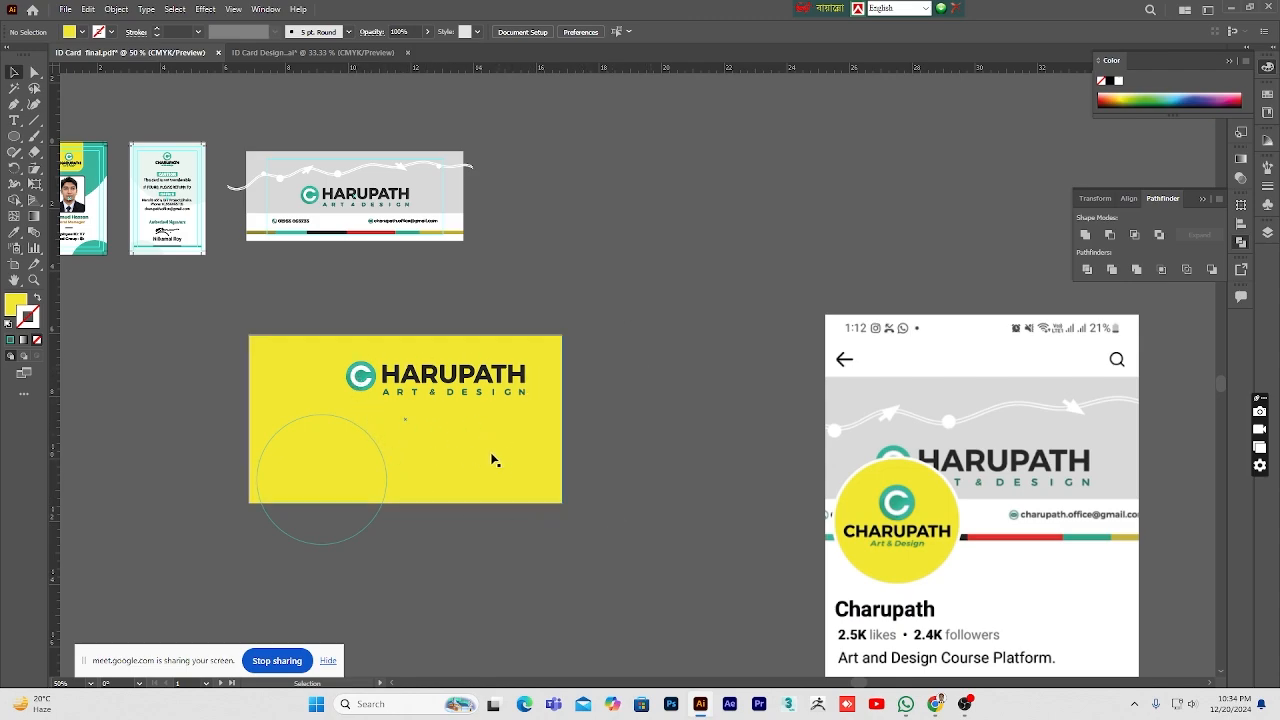
click(292, 229)
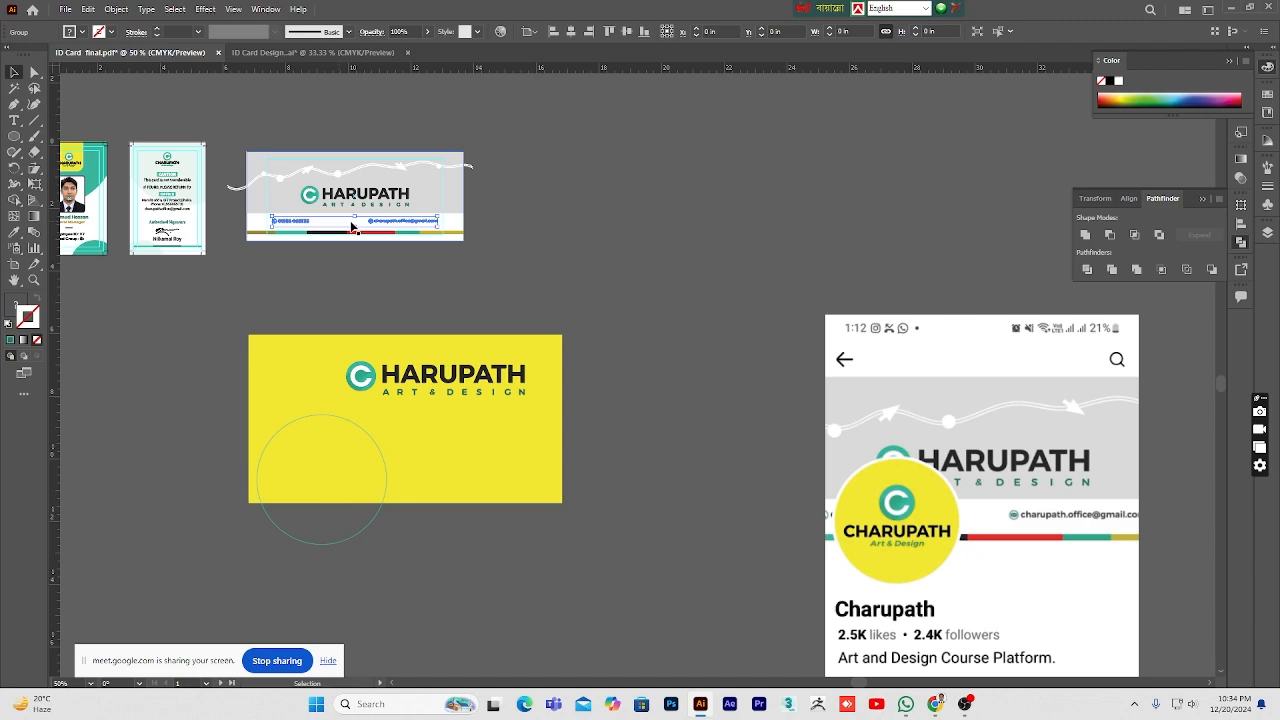
drag(406, 227, 579, 467)
click(570, 484)
Step: Ungroup the copied contact line and place the e-mail entry directly beneath the phone entry
right_click(534, 464)
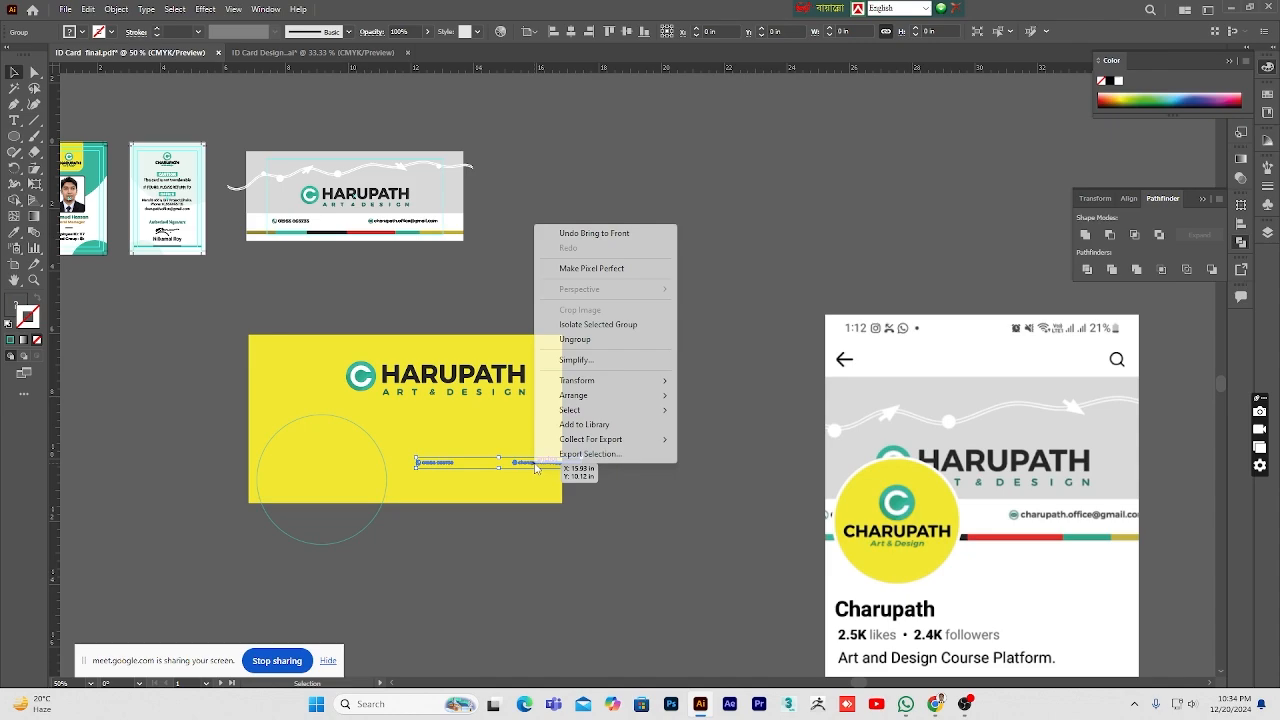
click(577, 342)
click(646, 403)
drag(535, 478, 435, 473)
click(114, 334)
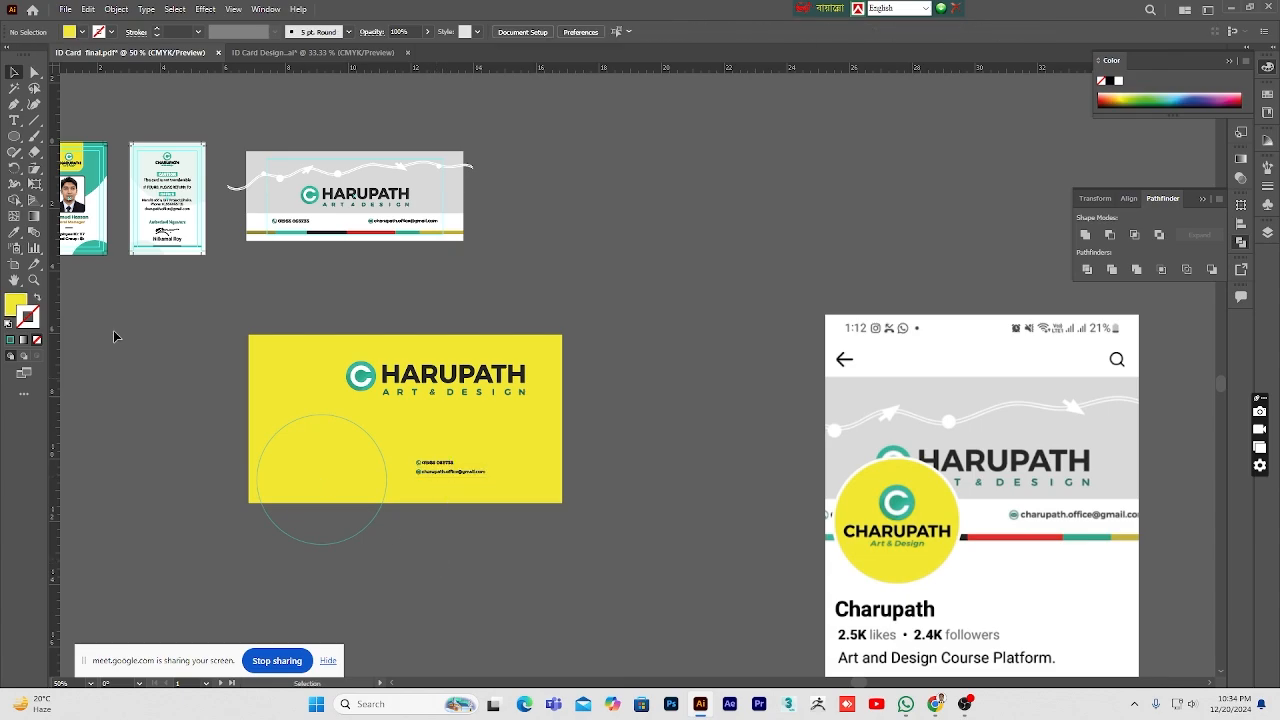
Step: Left-align the phone and e-mail entries with each other in the yellow rectangle's lower right area
click(33, 280)
alt+click(520, 452)
click(606, 394)
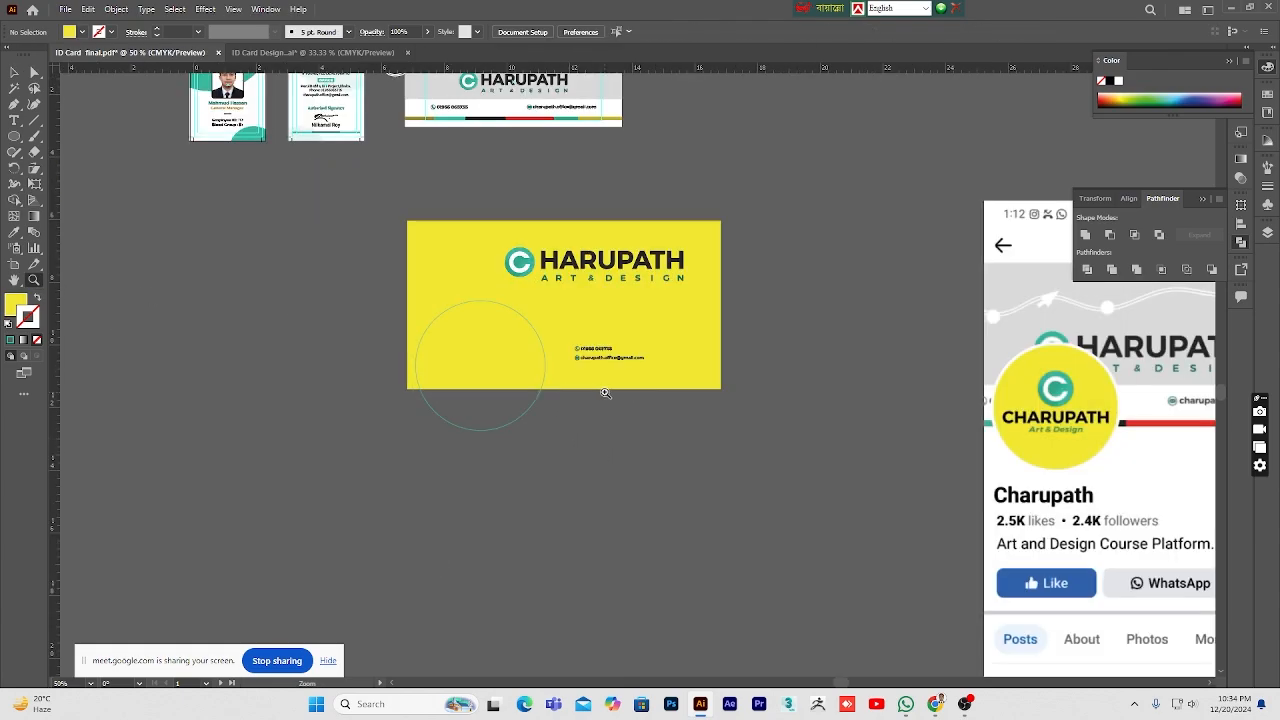
click(607, 392)
click(687, 362)
click(675, 347)
click(581, 340)
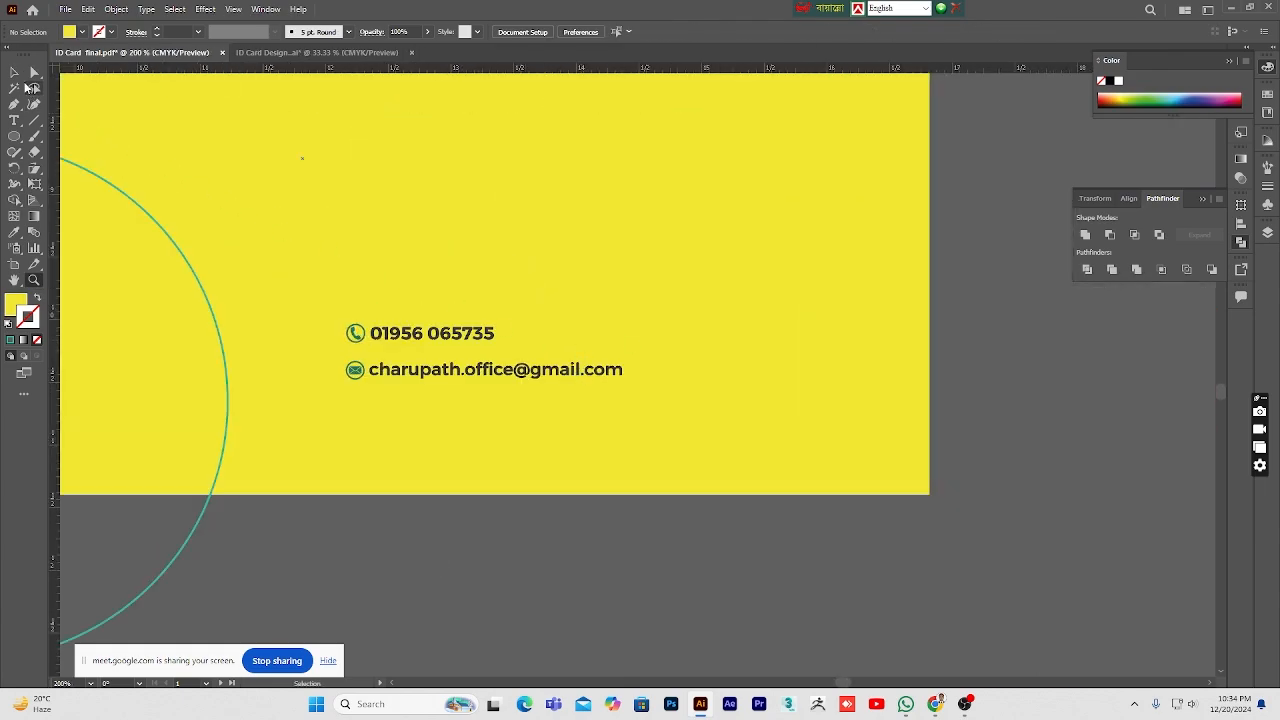
key(v)
click(464, 334)
shift+click(442, 370)
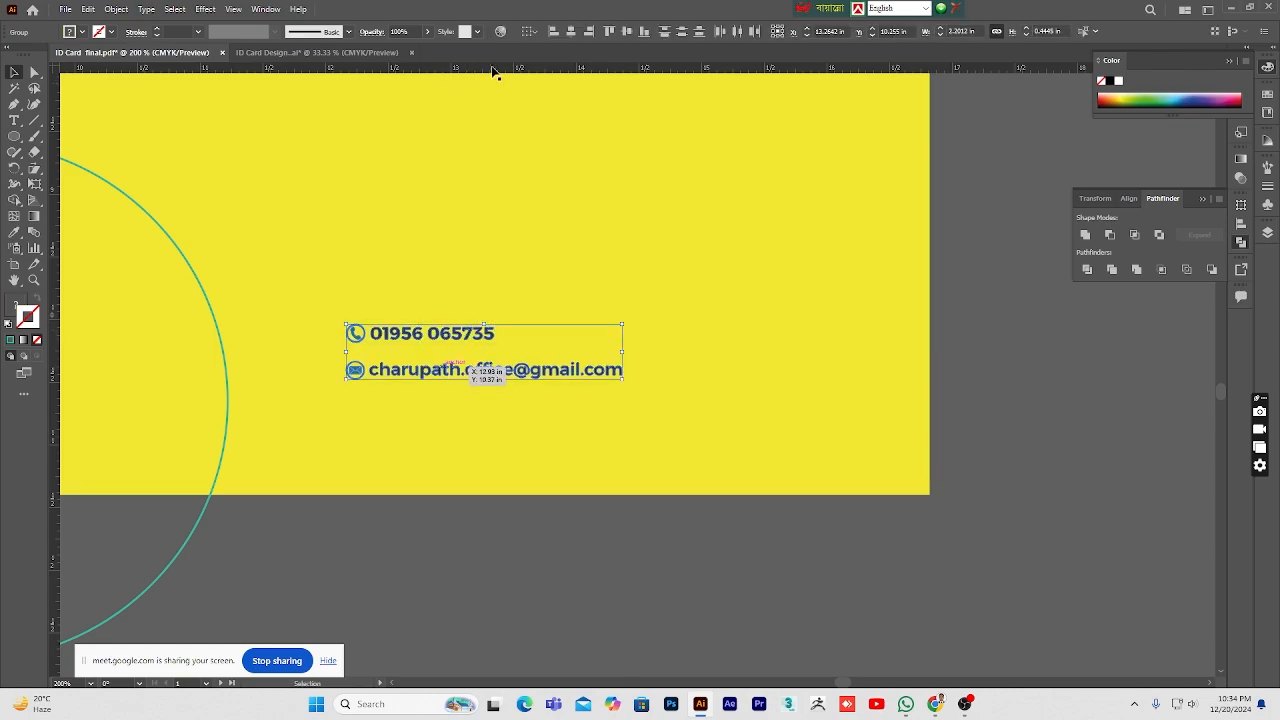
click(552, 33)
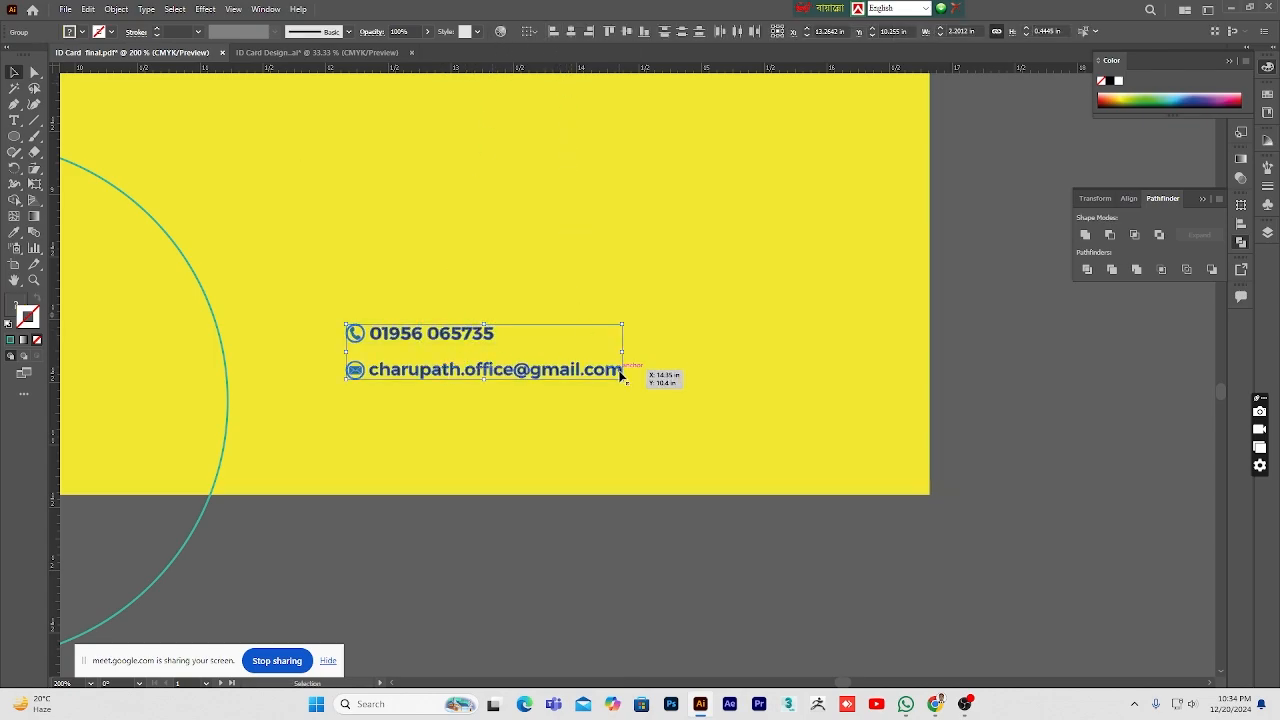
Step: Enlarge the phone and e-mail entries together and move them up beneath the logo
drag(623, 380, 694, 440)
scroll(637, 530, up, 3)
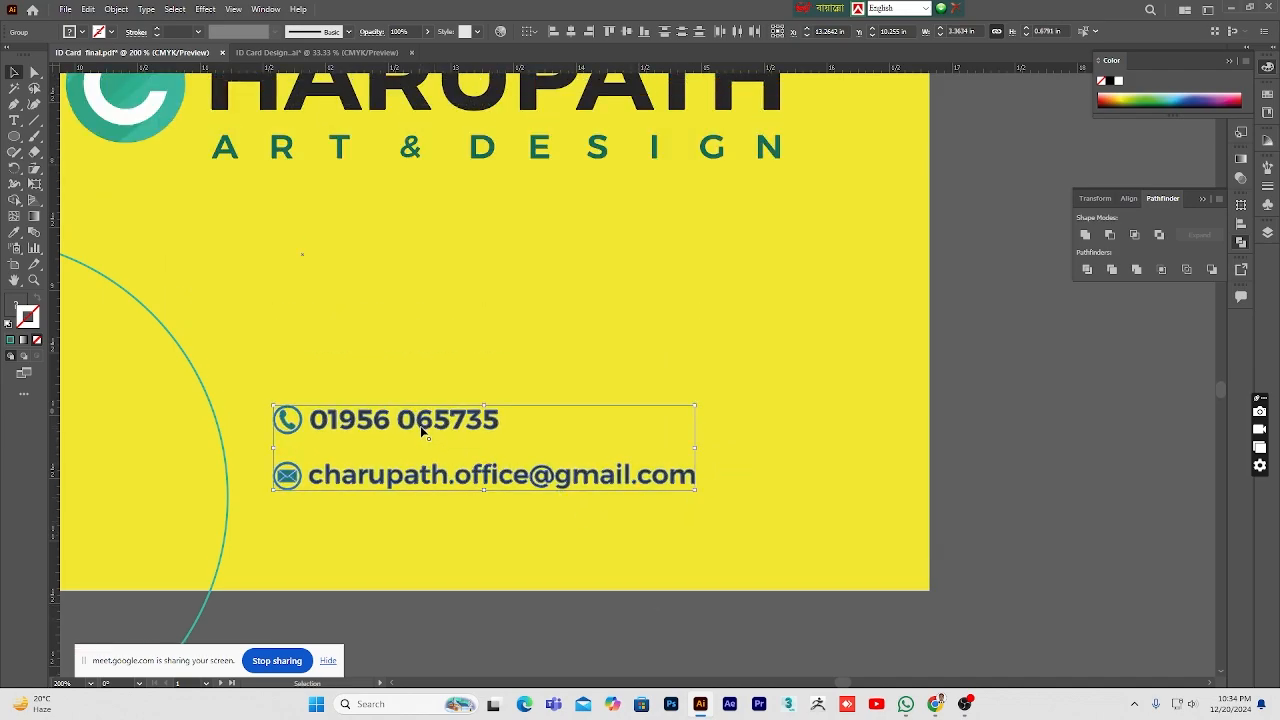
drag(418, 424, 412, 293)
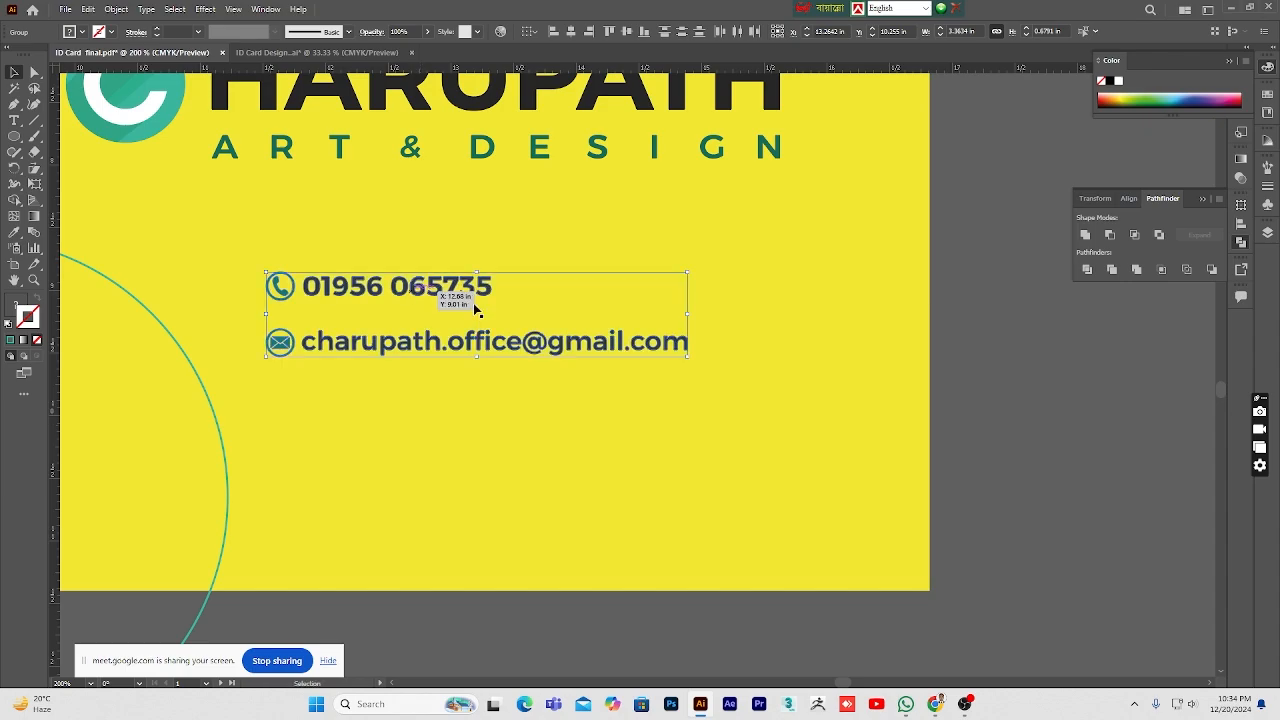
click(966, 400)
alt+click(644, 368)
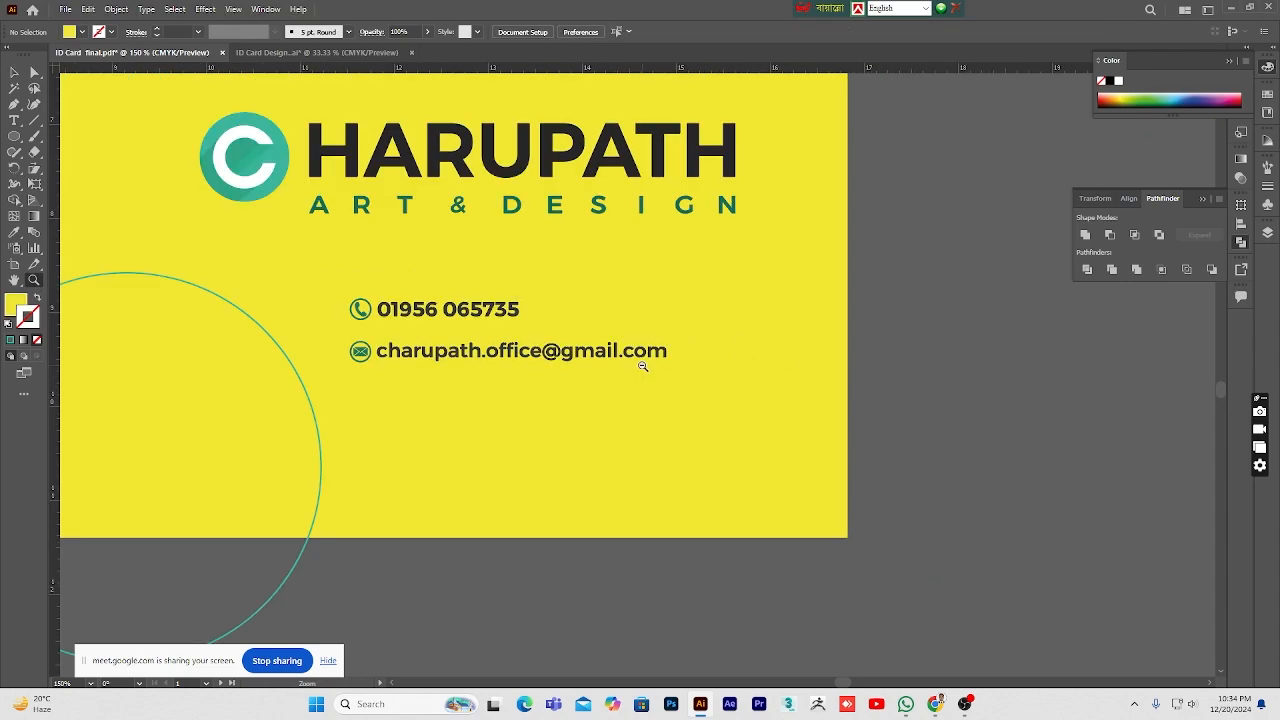
alt+click(644, 368)
alt+click(644, 368)
scroll(592, 457, up, 6)
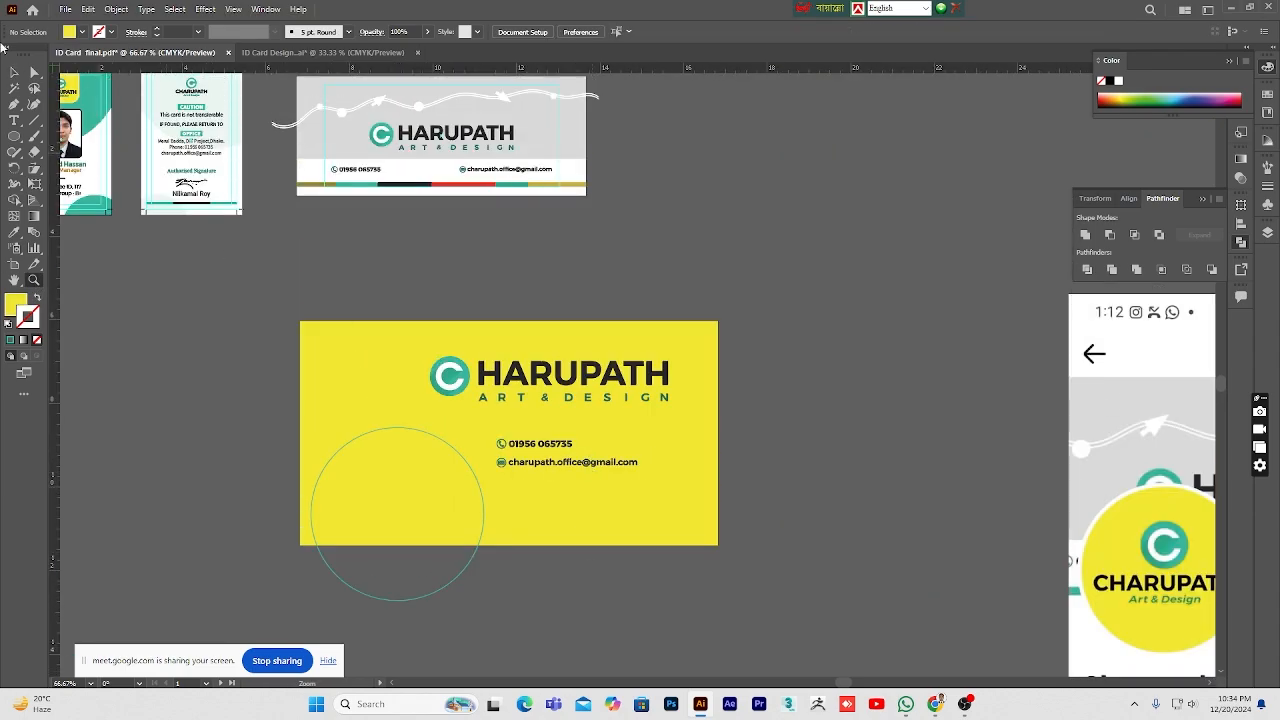
Step: Paint a wavy line with the Paintbrush across the yellow rectangle's lower part, extending past both side edges
key(v)
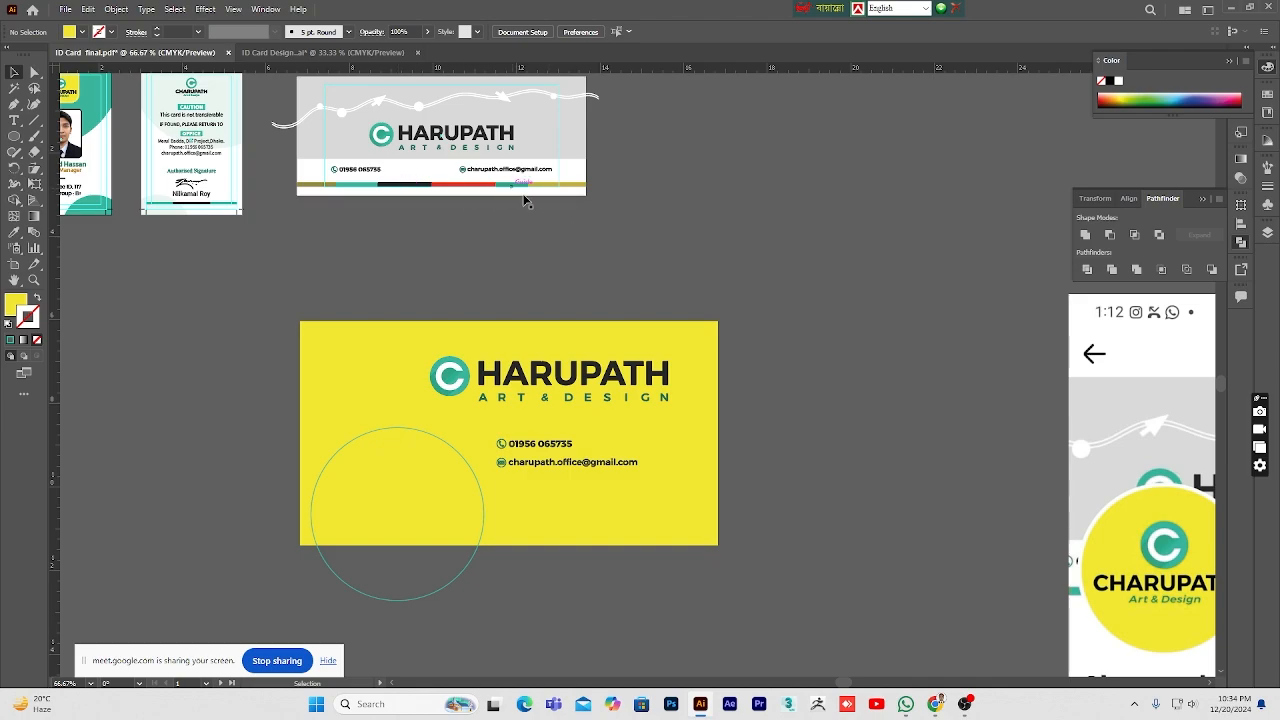
scroll(773, 473, down, 2)
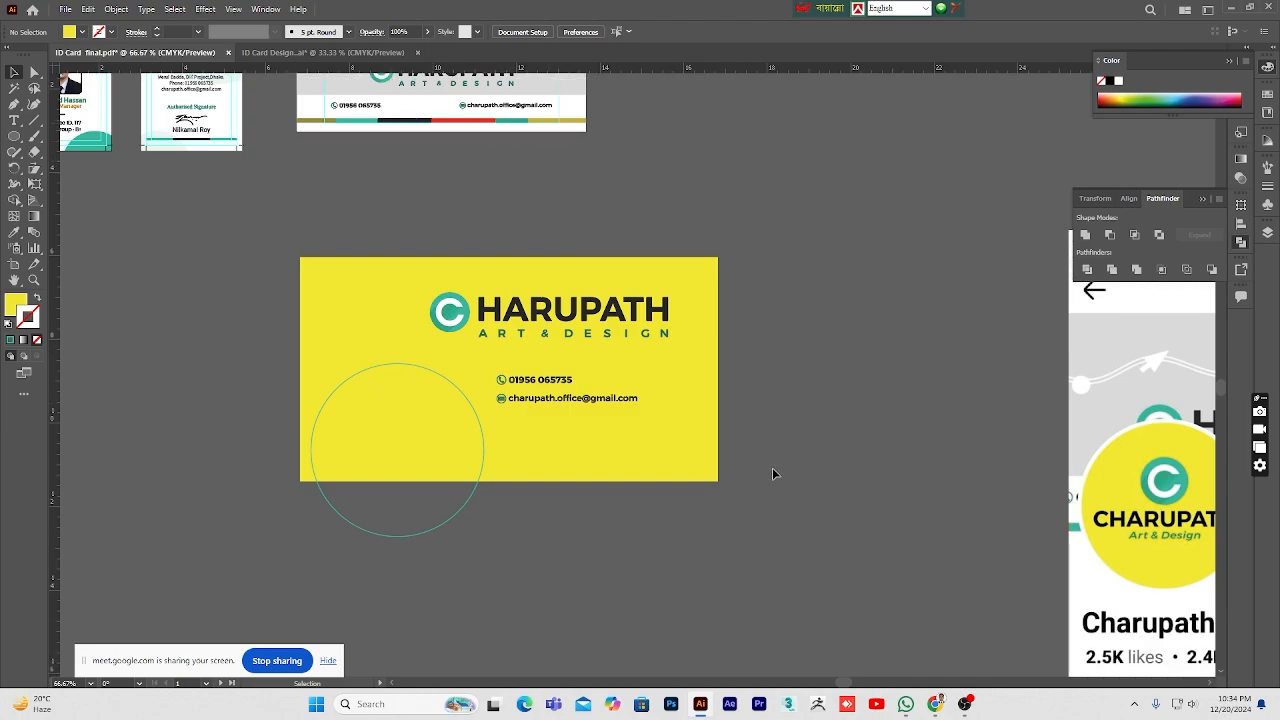
click(33, 106)
click(35, 135)
mouse_move(265, 456)
mouse_down()
mouse_move(284, 441)
mouse_move(414, 440)
mouse_up()
drag(690, 447, 777, 421)
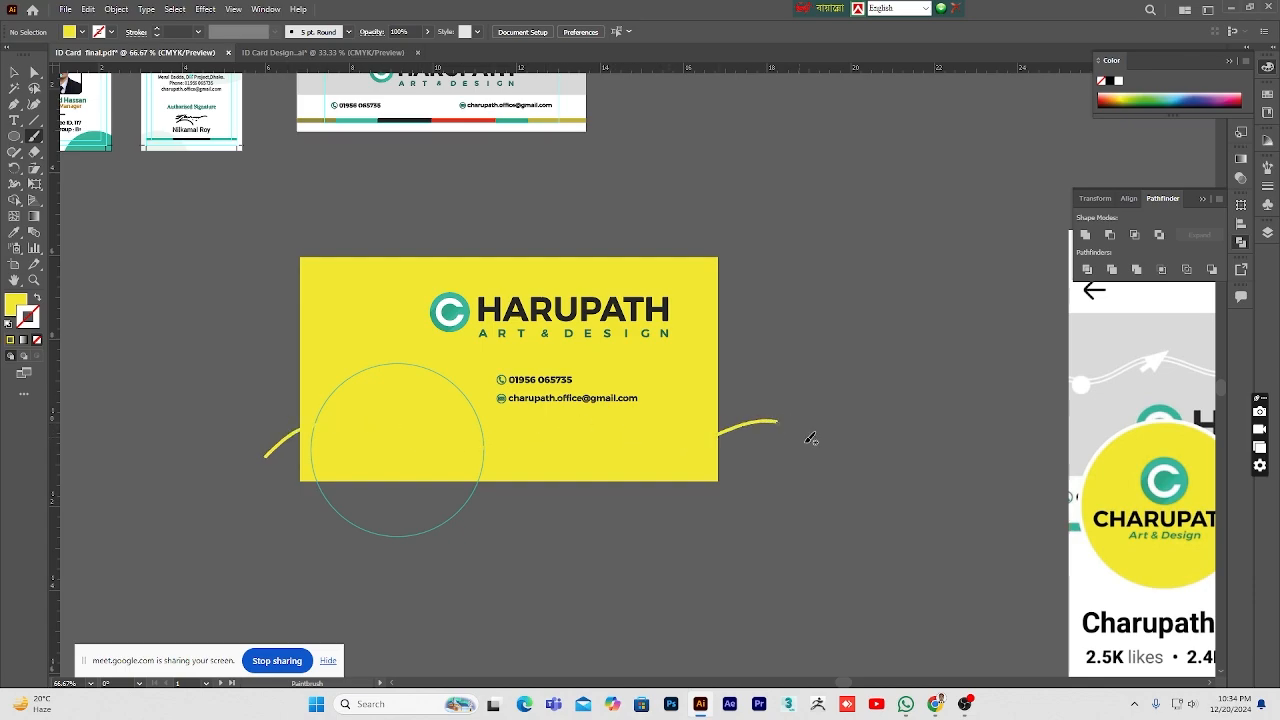
Step: Change the wavy line's stroke colour to a dark olive shade
click(14, 77)
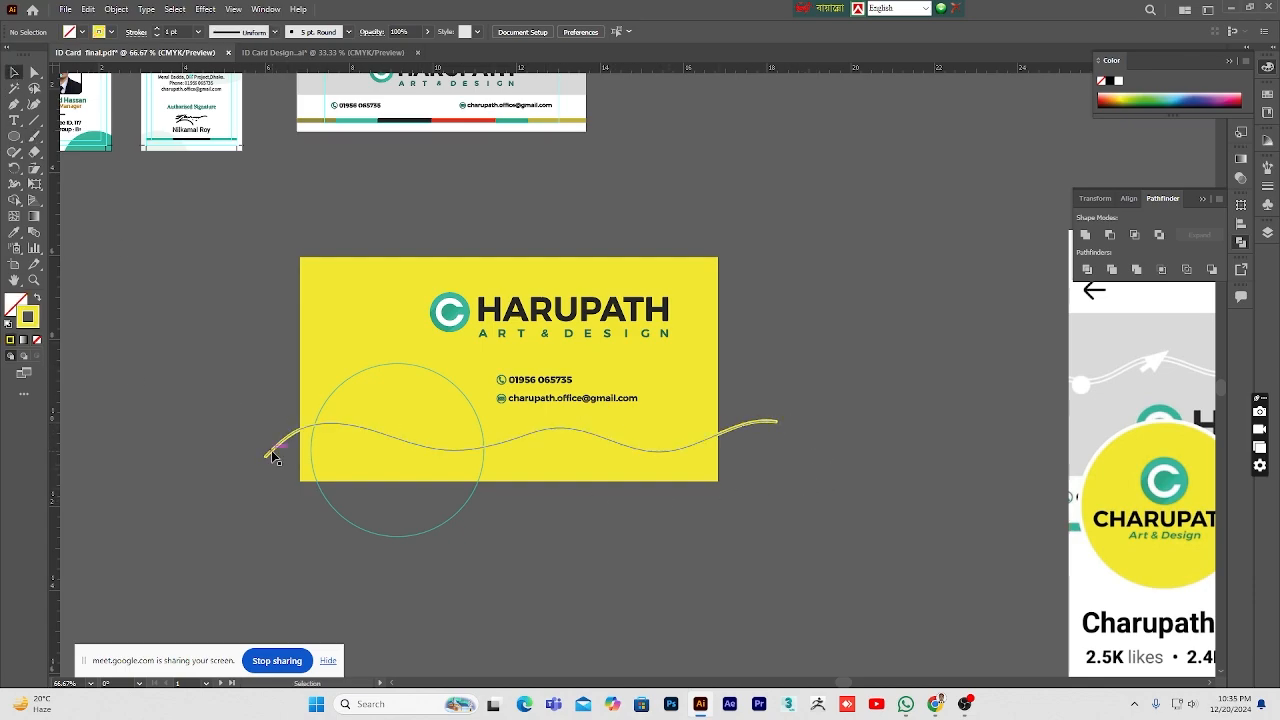
click(268, 455)
double_click(28, 317)
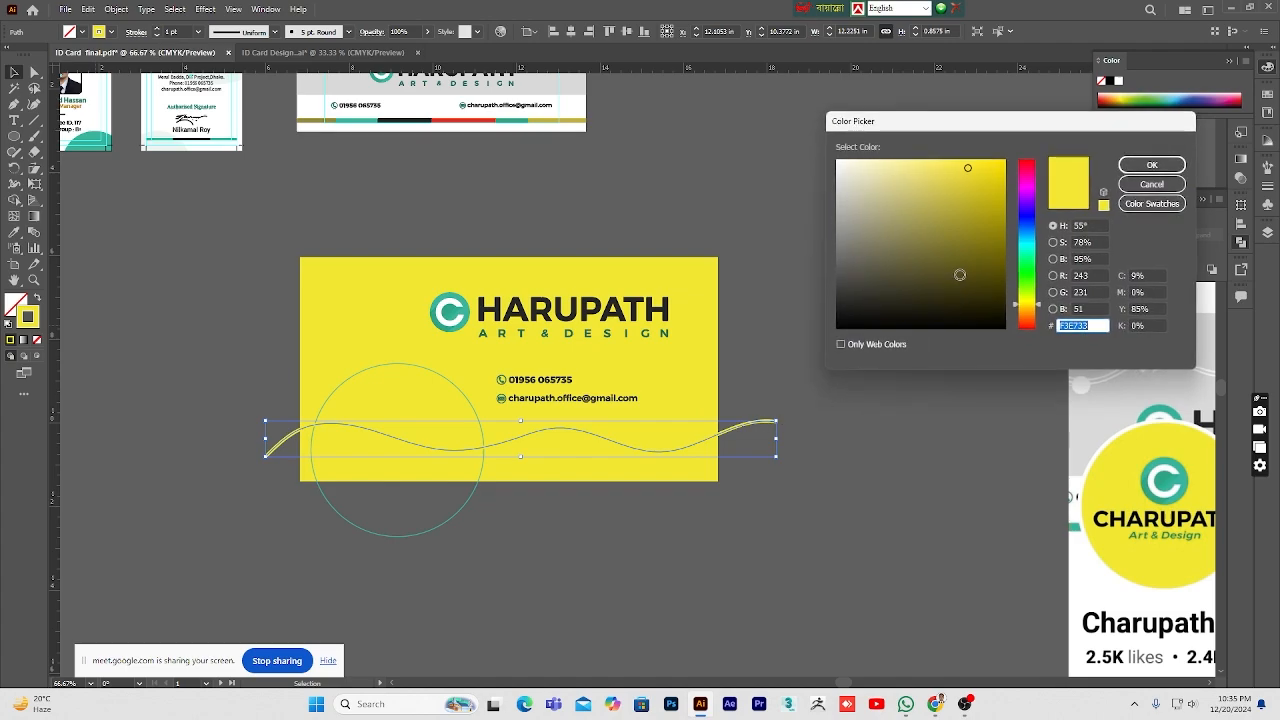
click(960, 275)
click(1148, 165)
click(810, 541)
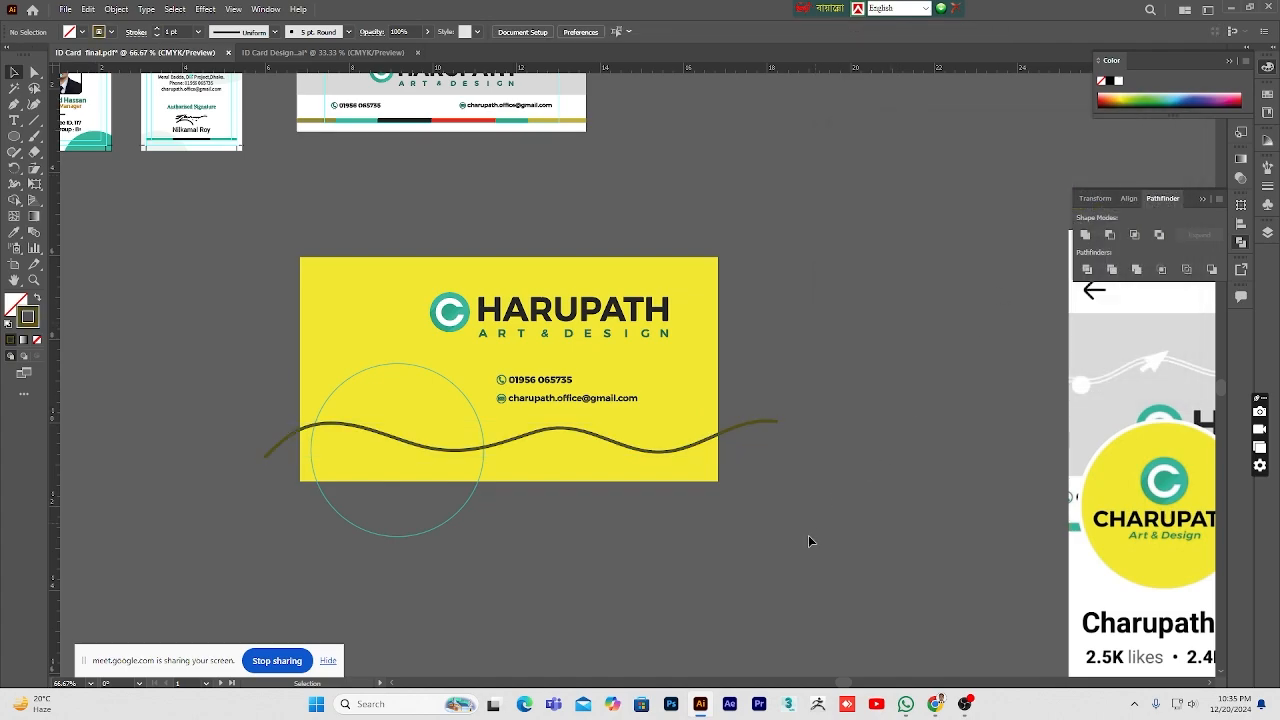
Step: Shift the wavy line slightly to the right across the lower part of the yellow rectangle
click(663, 447)
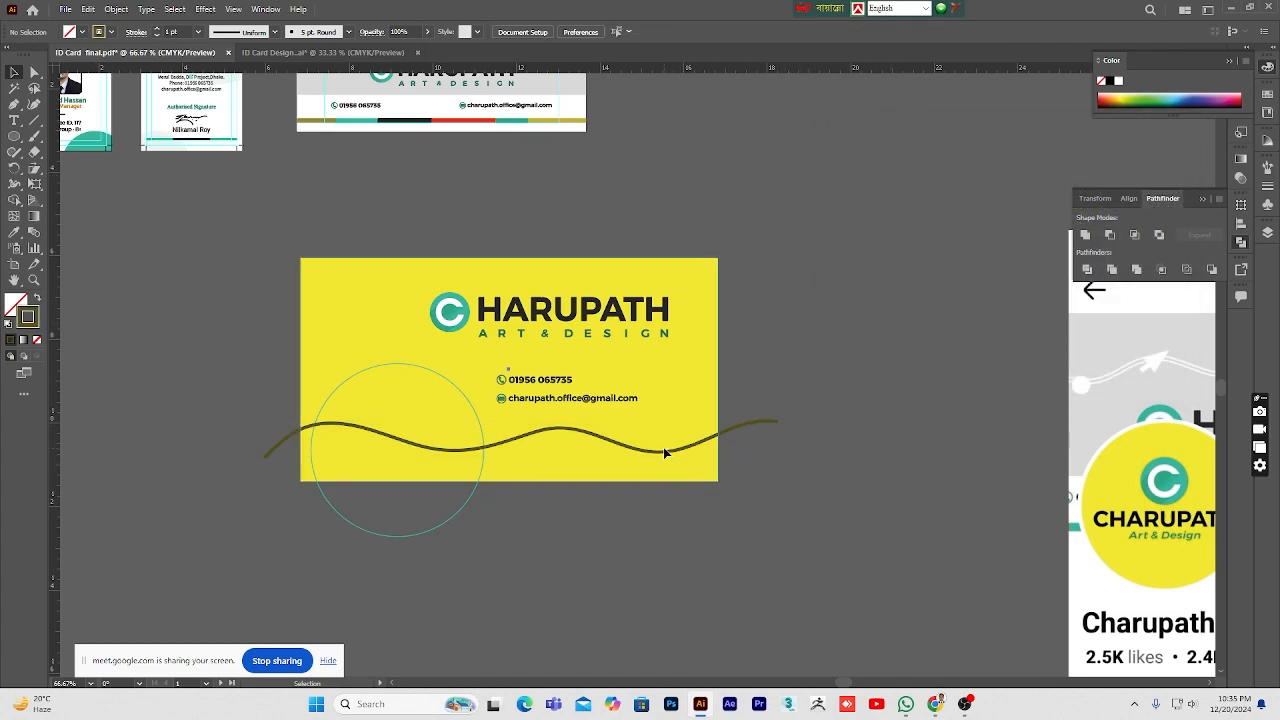
click(840, 449)
click(760, 429)
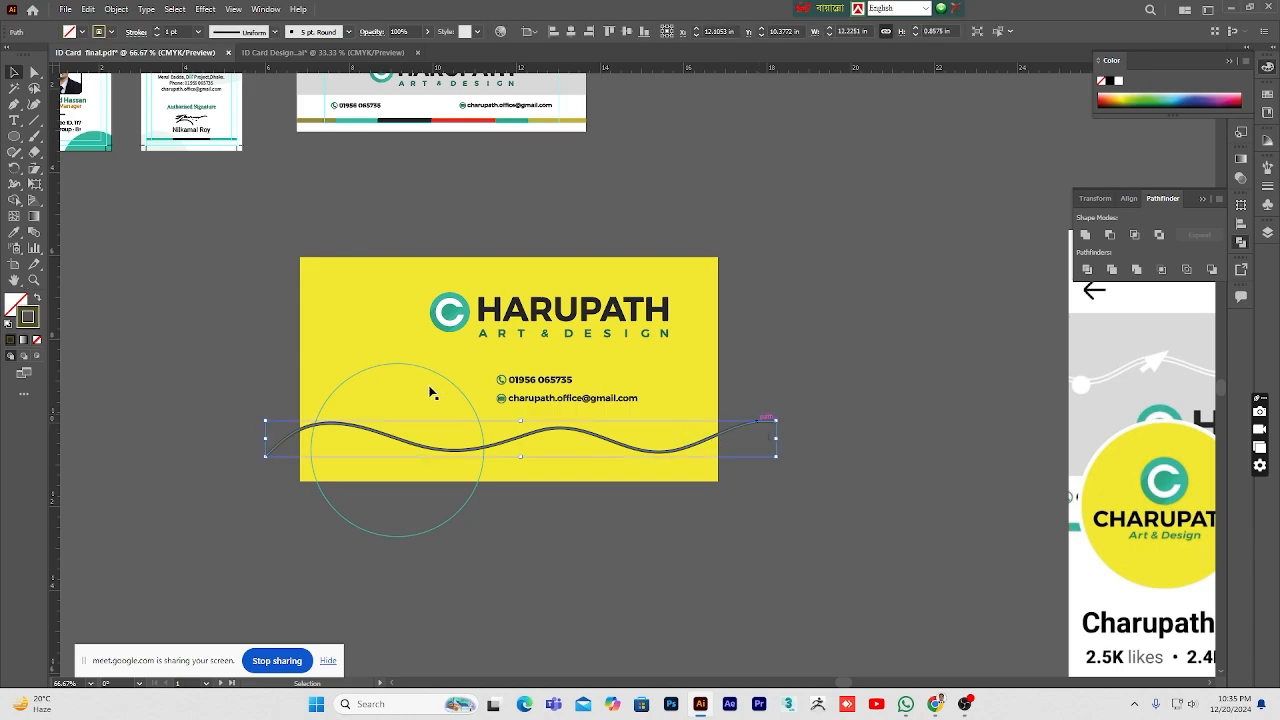
click(34, 72)
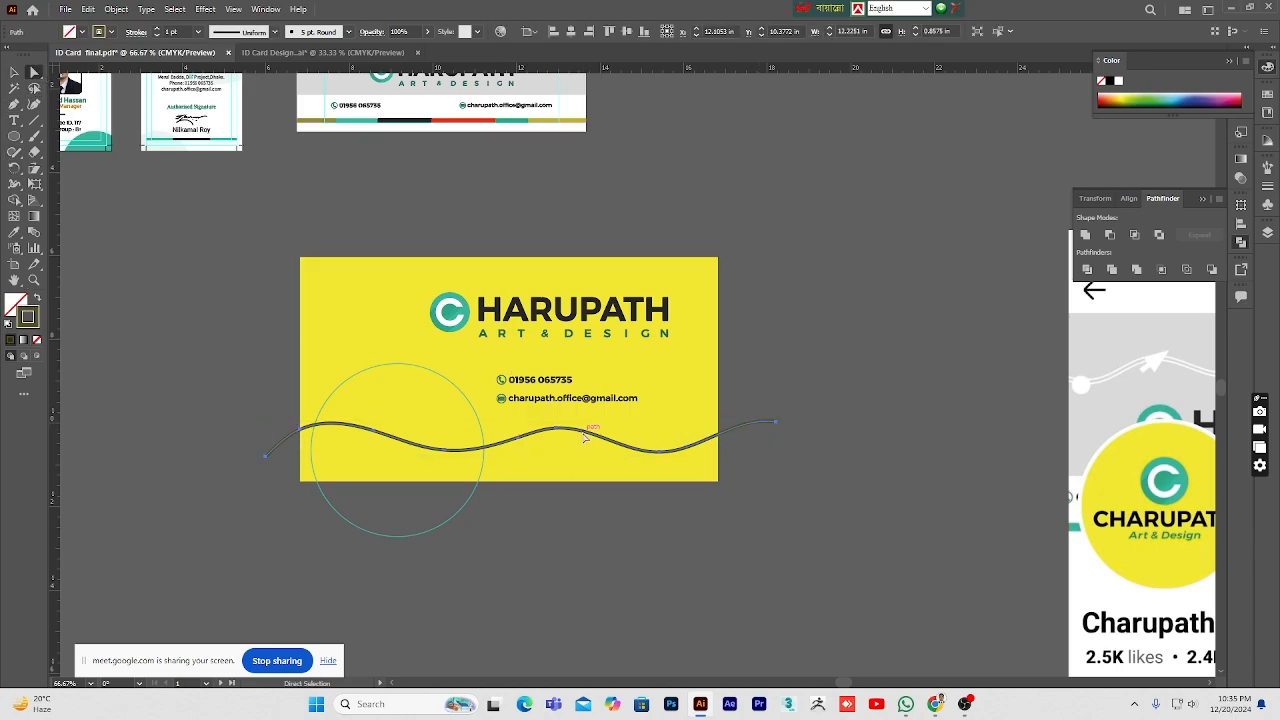
drag(556, 431, 566, 440)
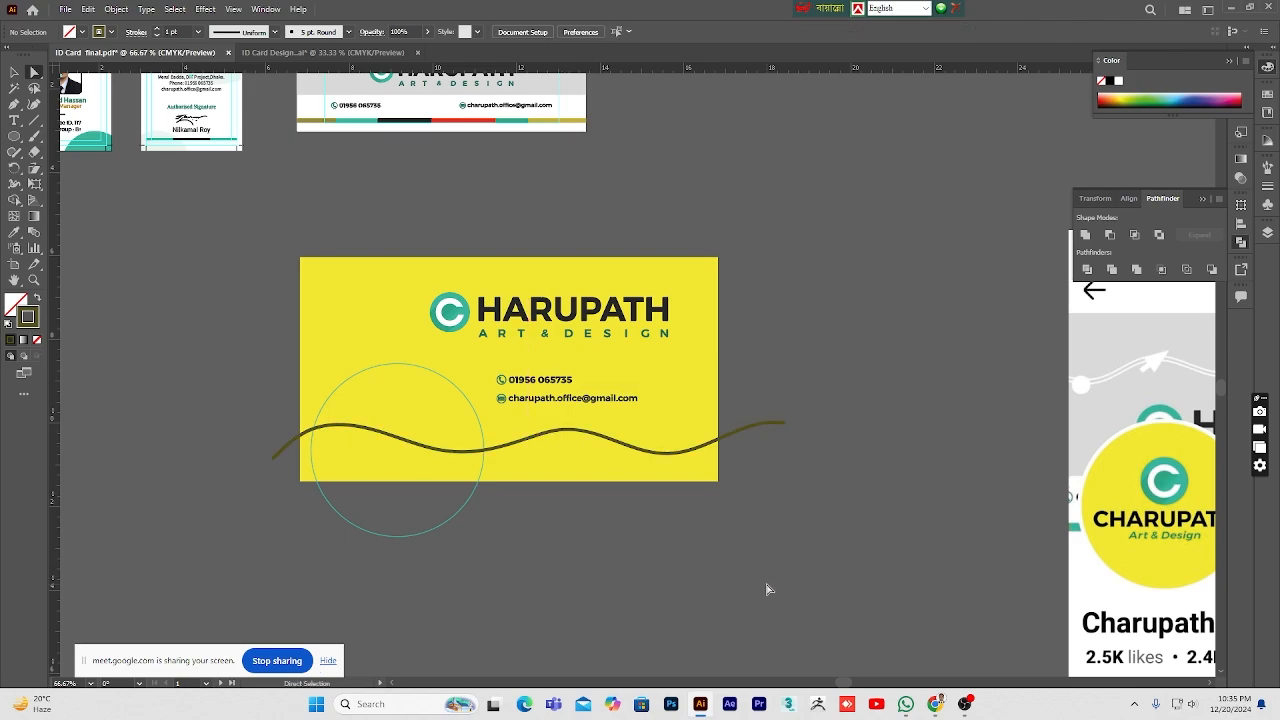
click(687, 454)
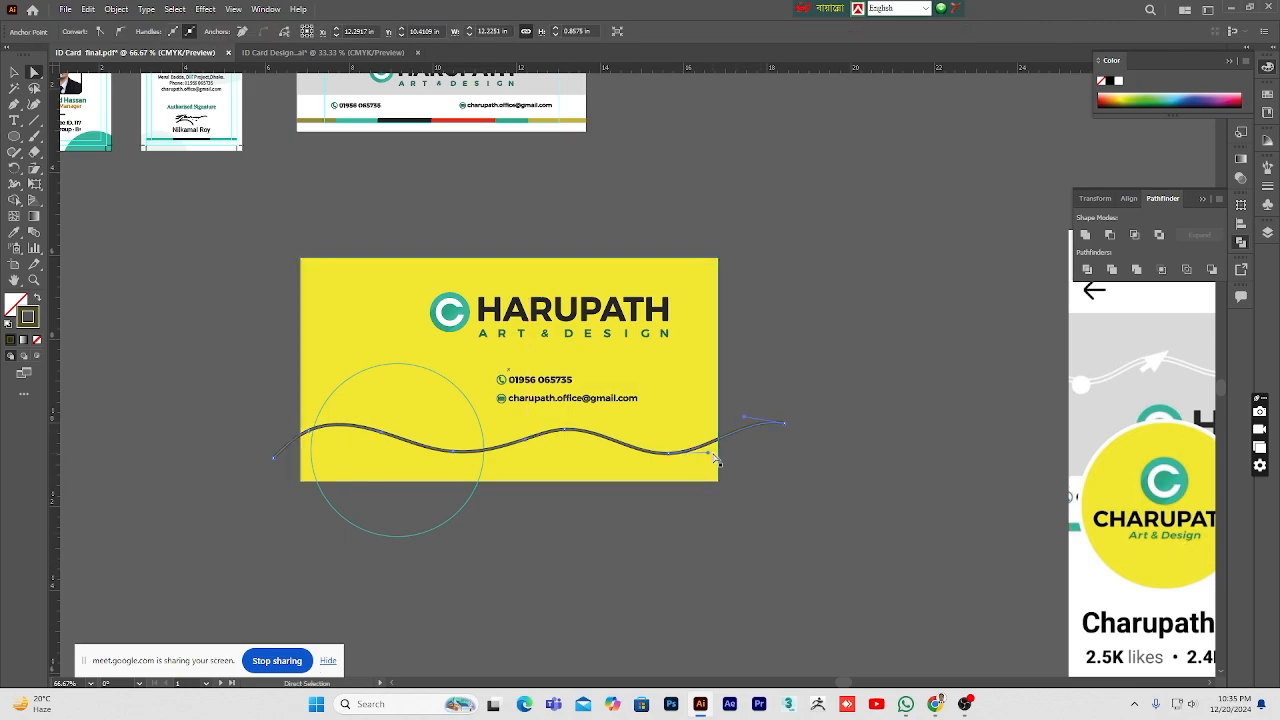
click(566, 436)
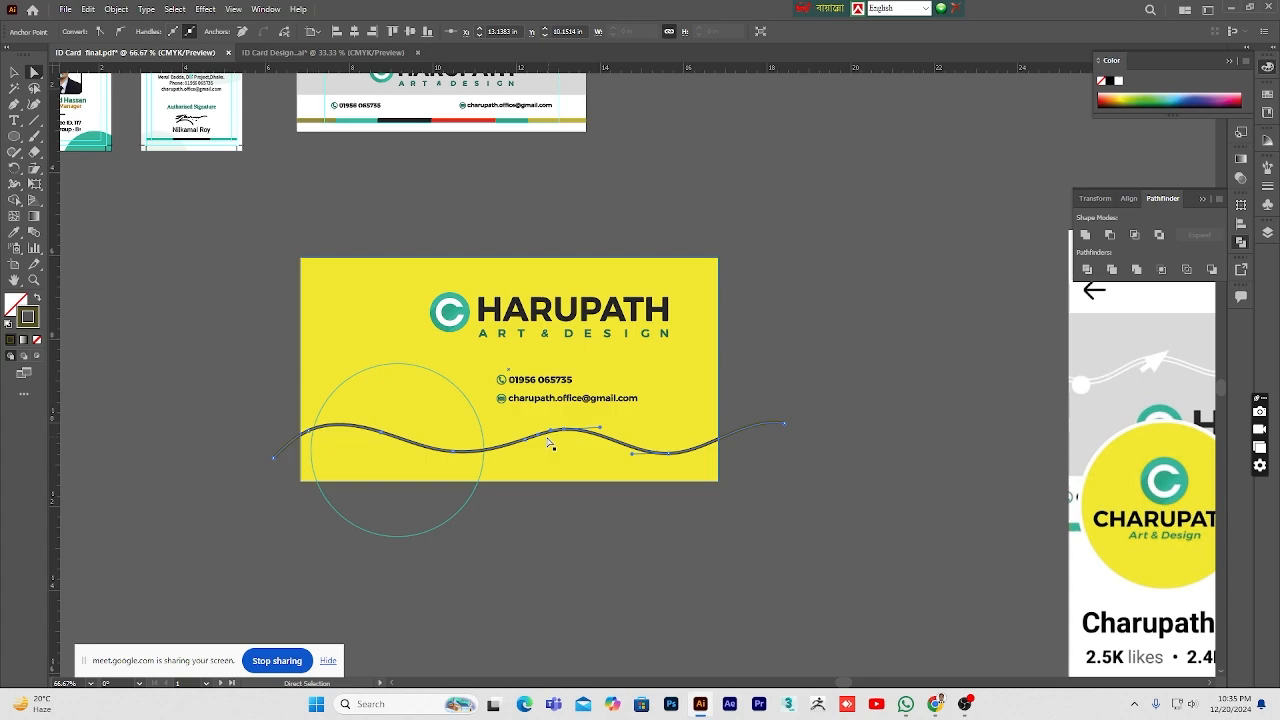
drag(527, 445, 523, 446)
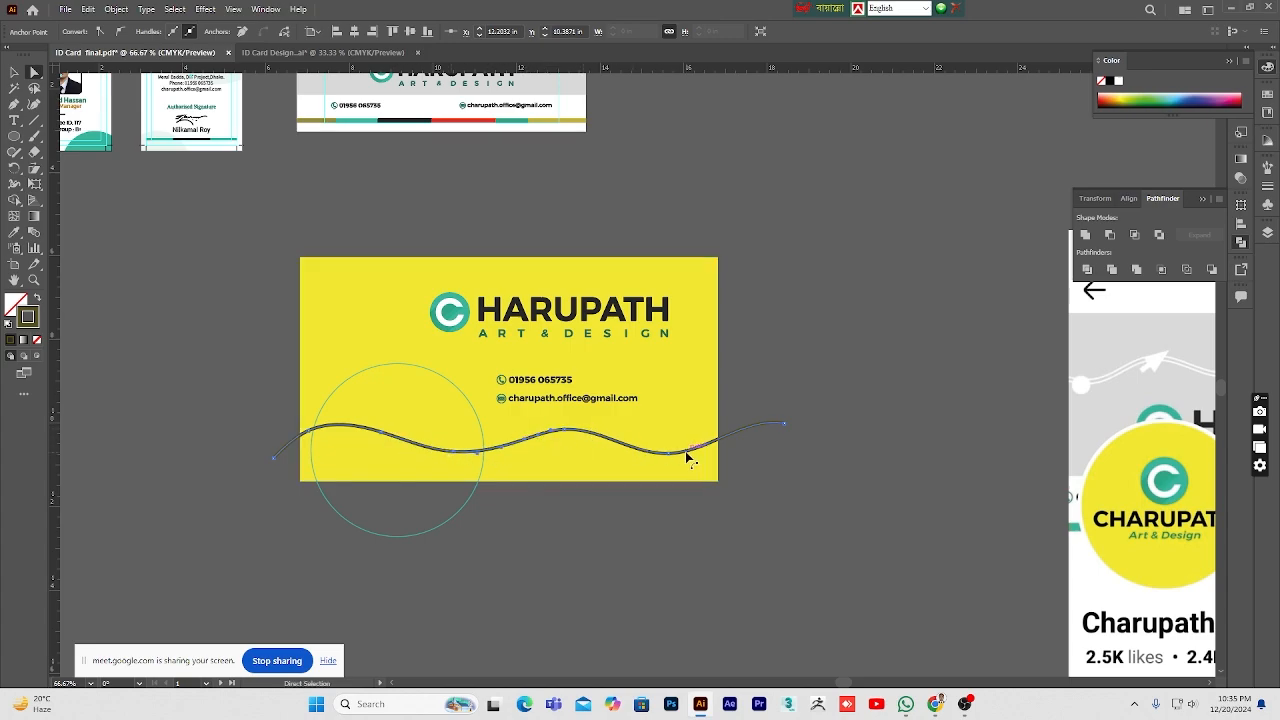
click(646, 561)
click(14, 73)
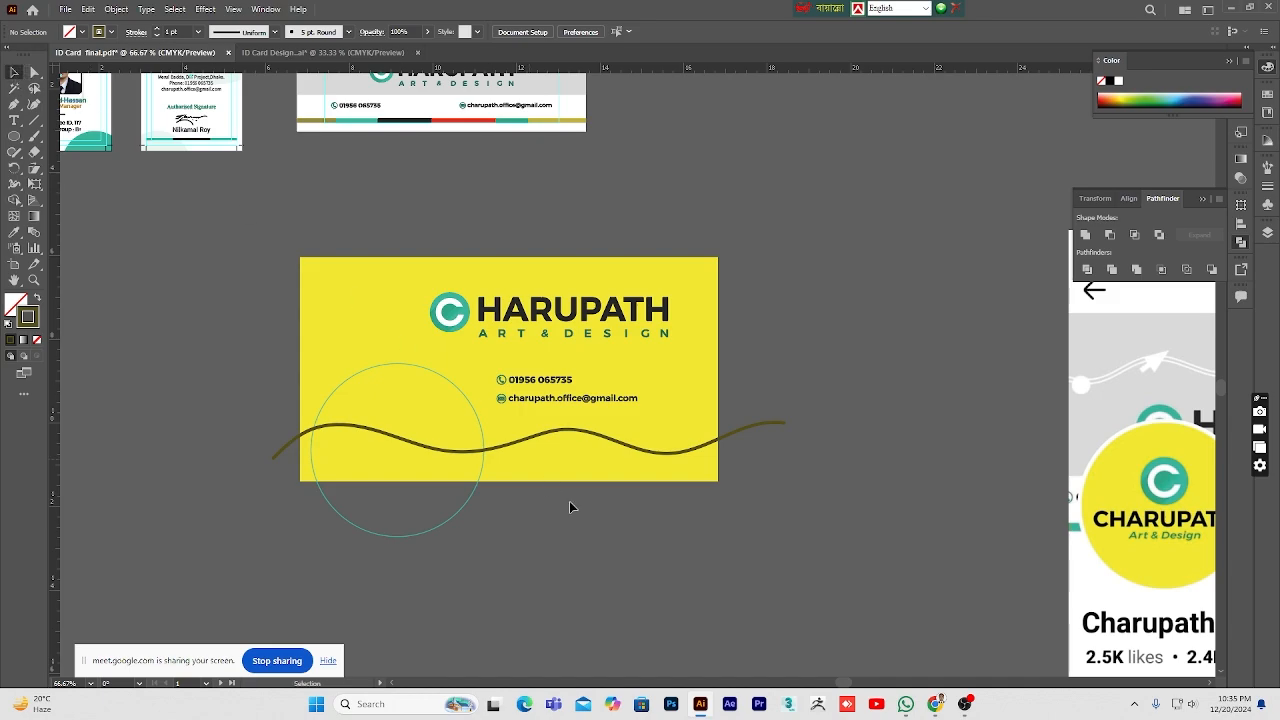
drag(680, 456, 688, 458)
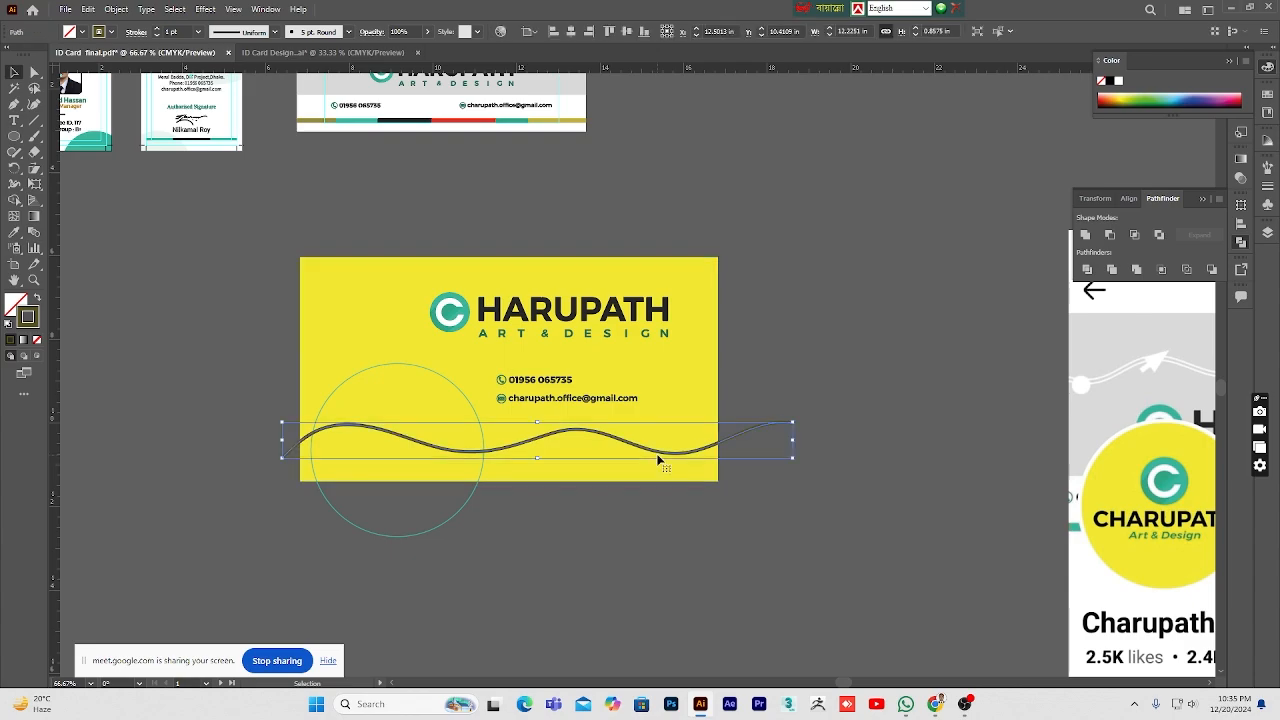
click(674, 400)
key(a)
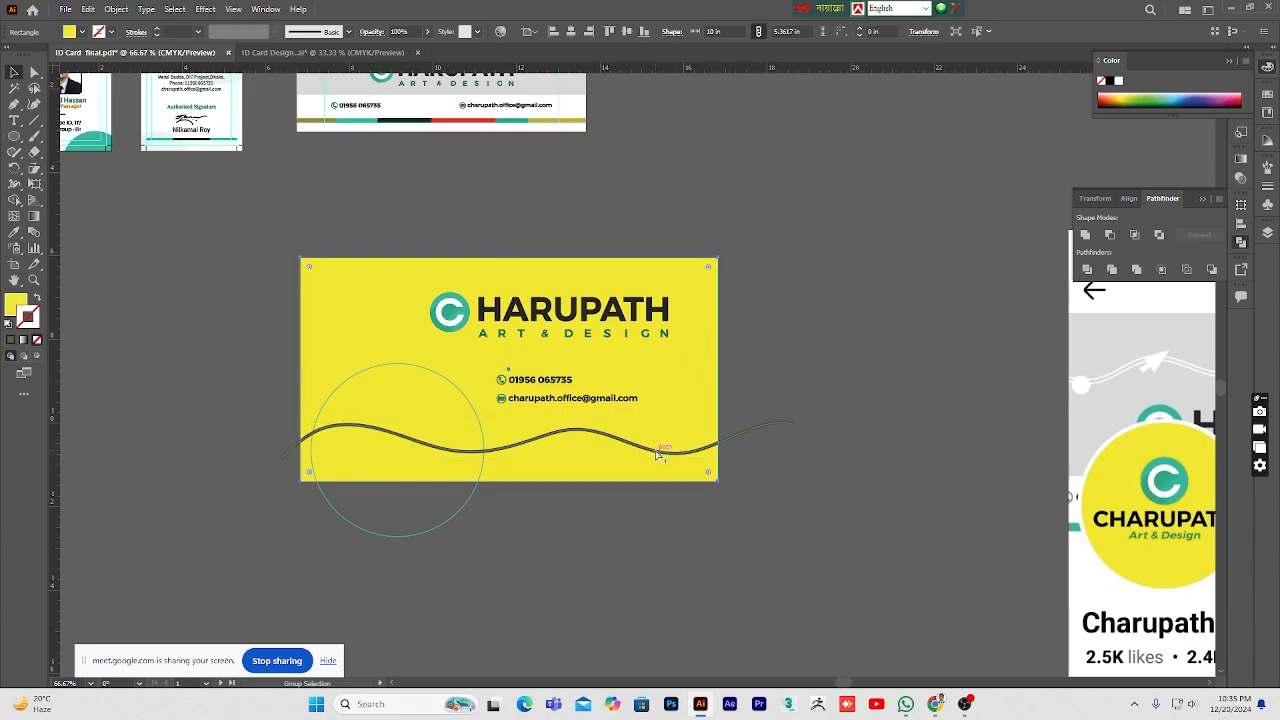
key(v)
click(730, 439)
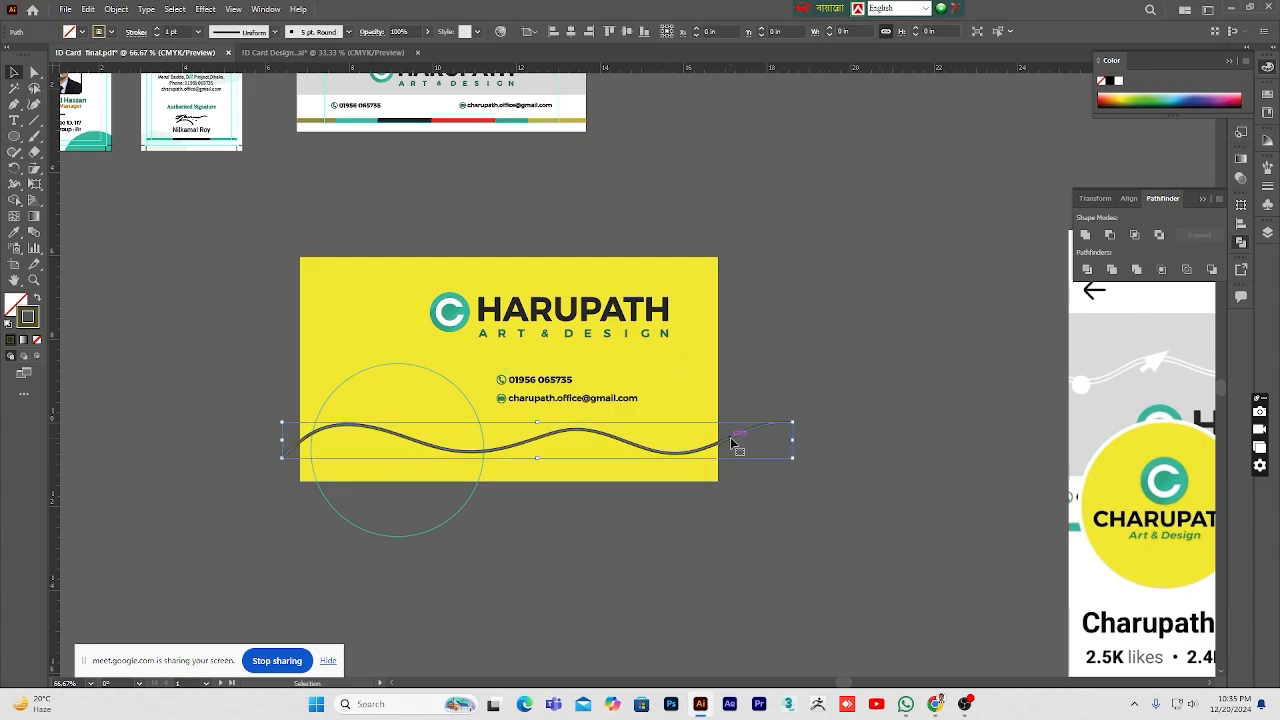
click(671, 534)
click(687, 388)
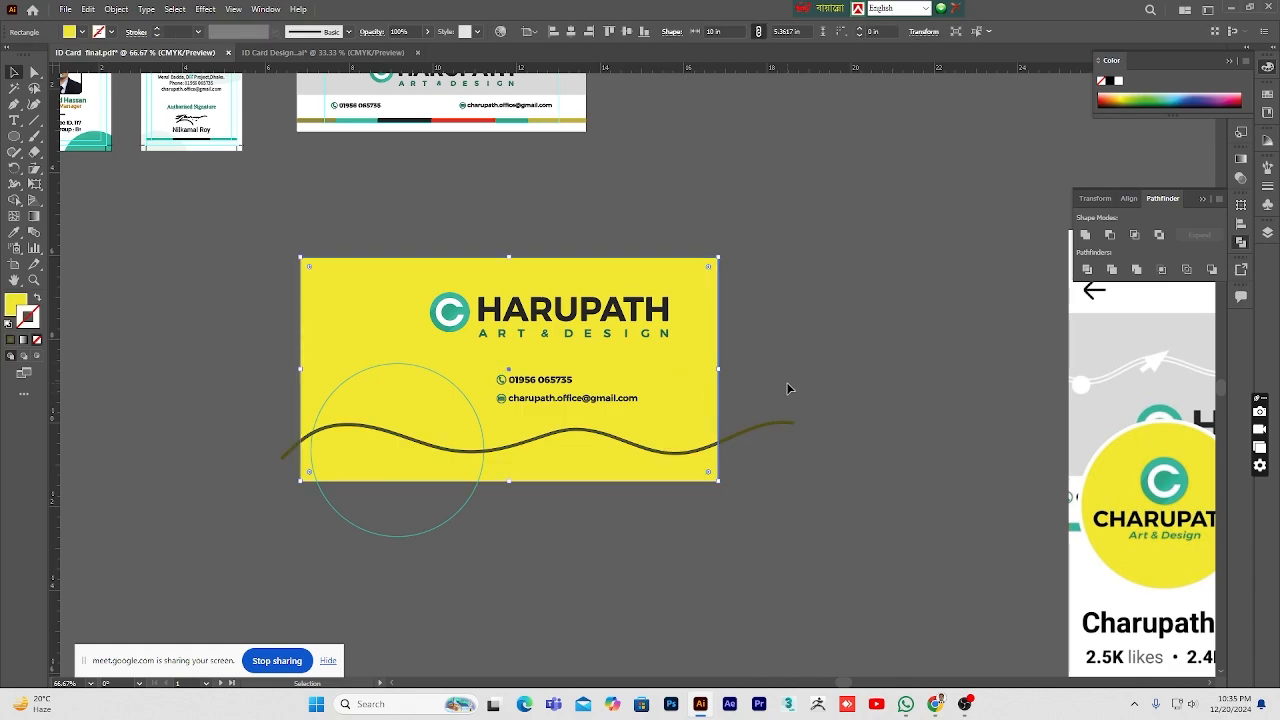
key(a)
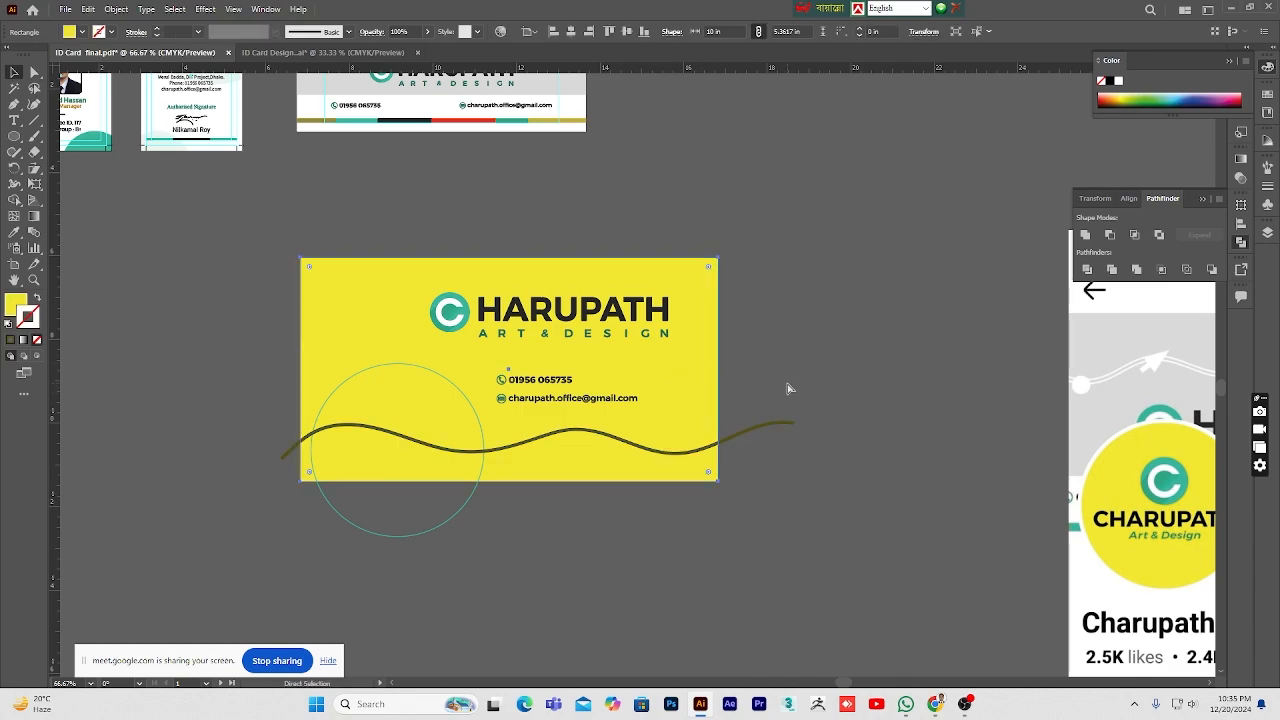
key(v)
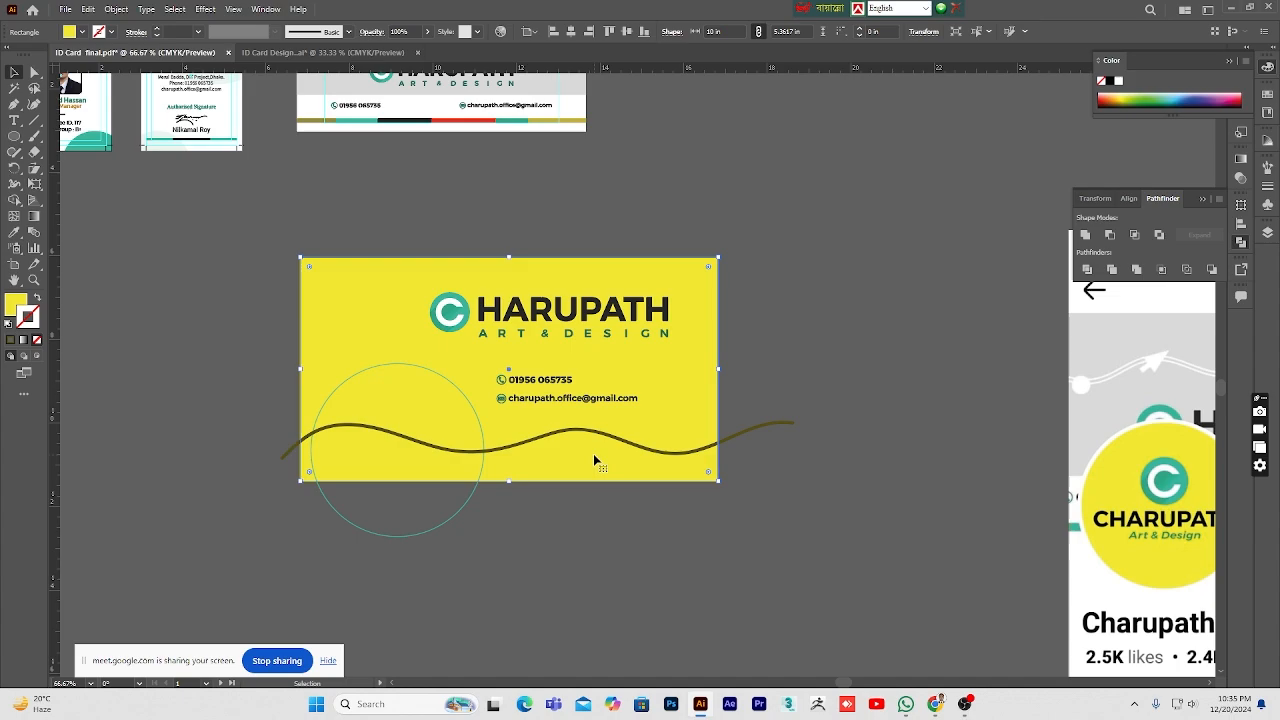
alt+drag(594, 460, 570, 487)
key(ctrl+z)
Step: Try placing a copy of the wavy line just below the original at the rectangle's lower edge
shift+click(757, 429)
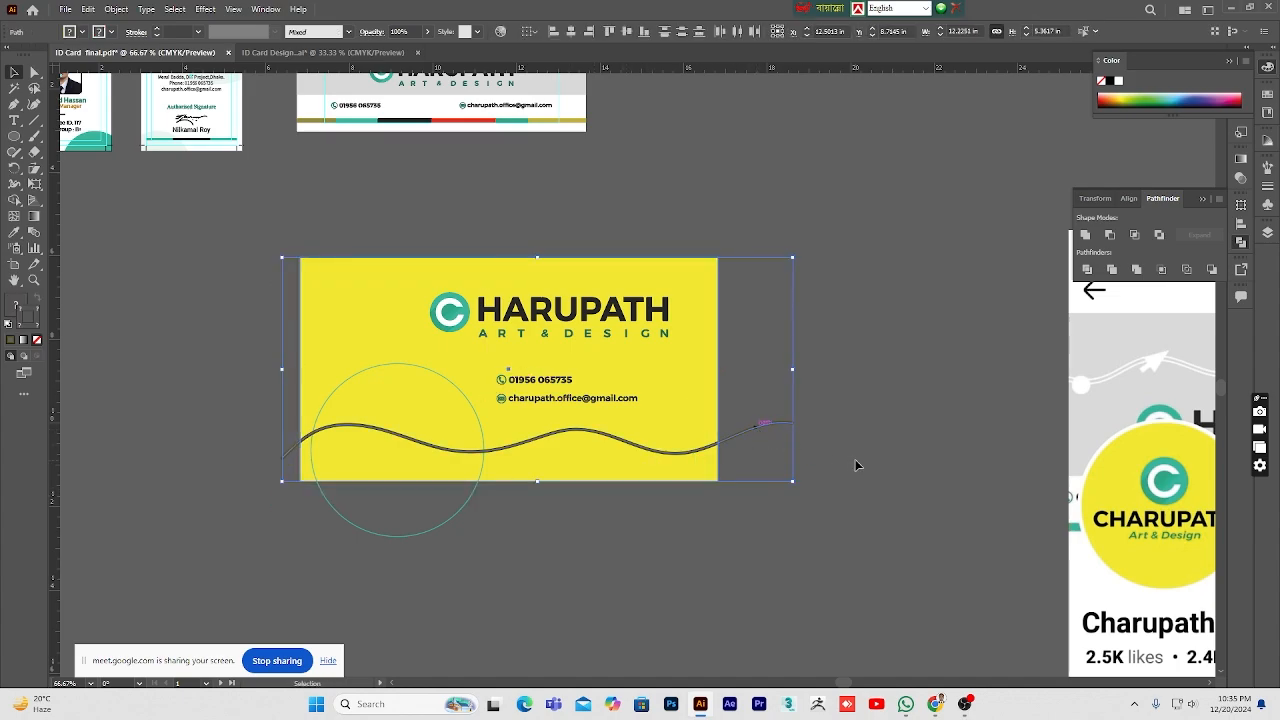
click(855, 462)
click(769, 424)
key(a)
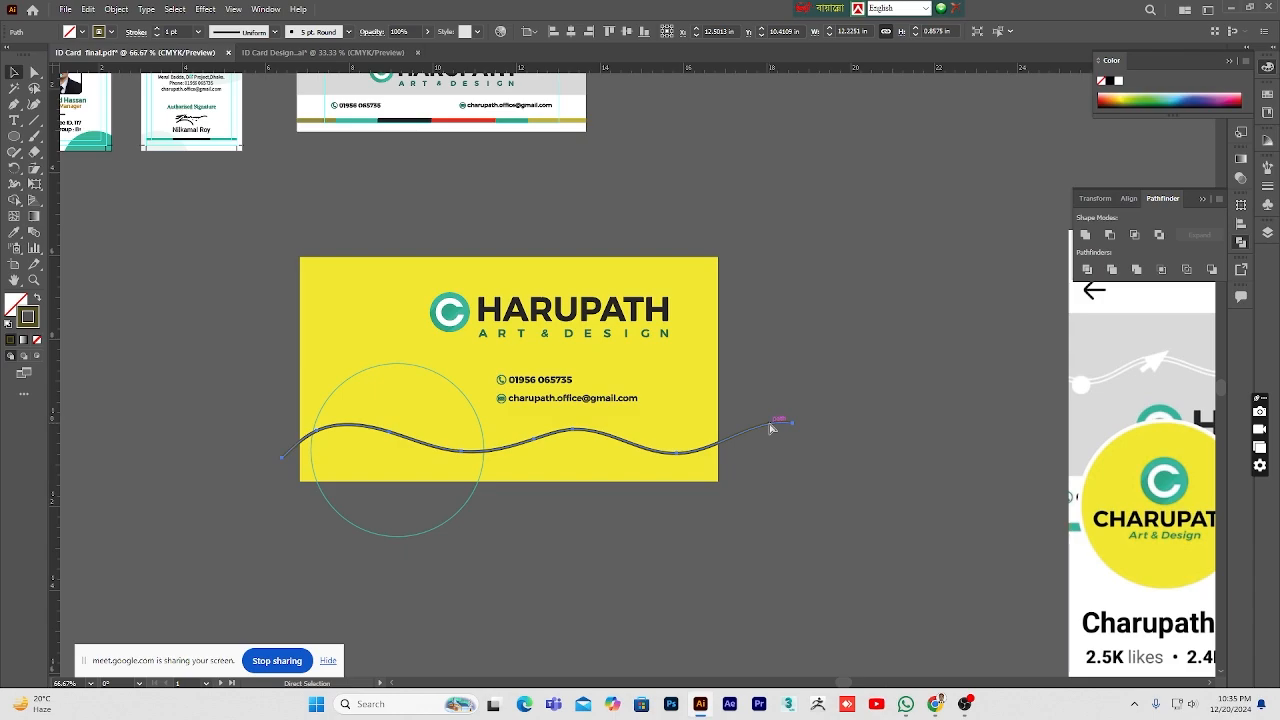
key(v)
click(834, 428)
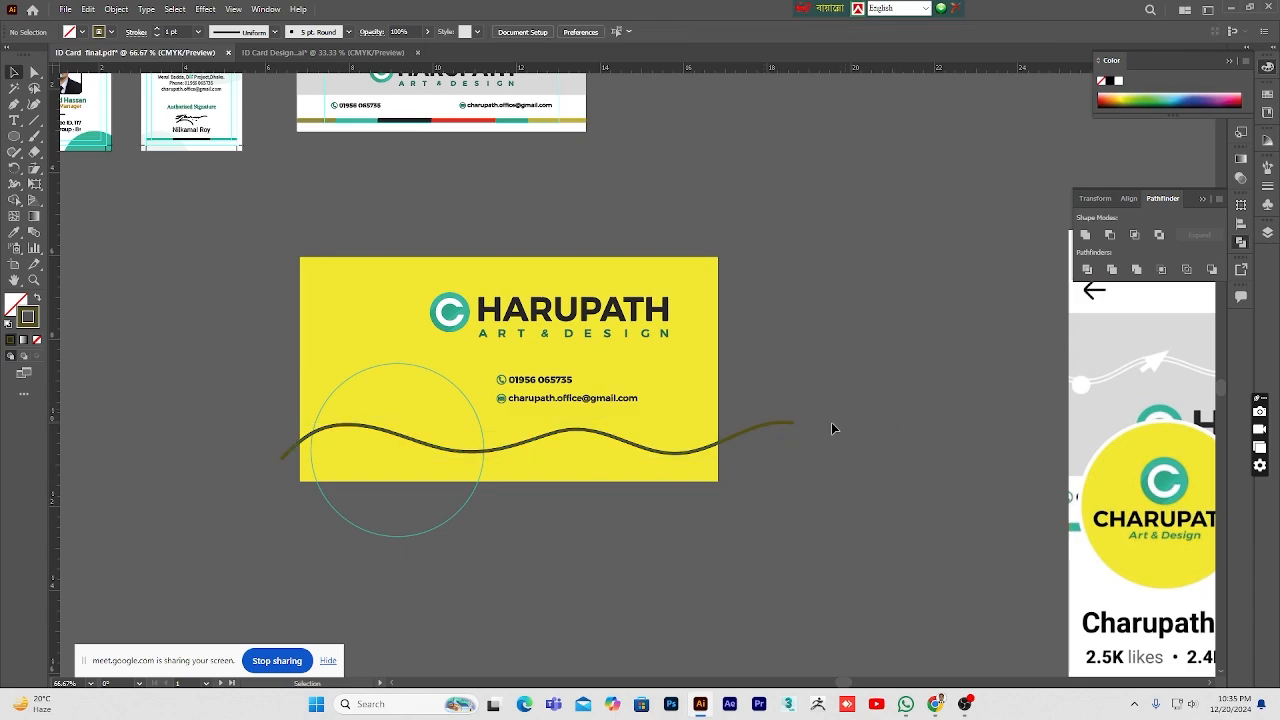
double_click(771, 425)
click(794, 486)
click(799, 83)
click(774, 429)
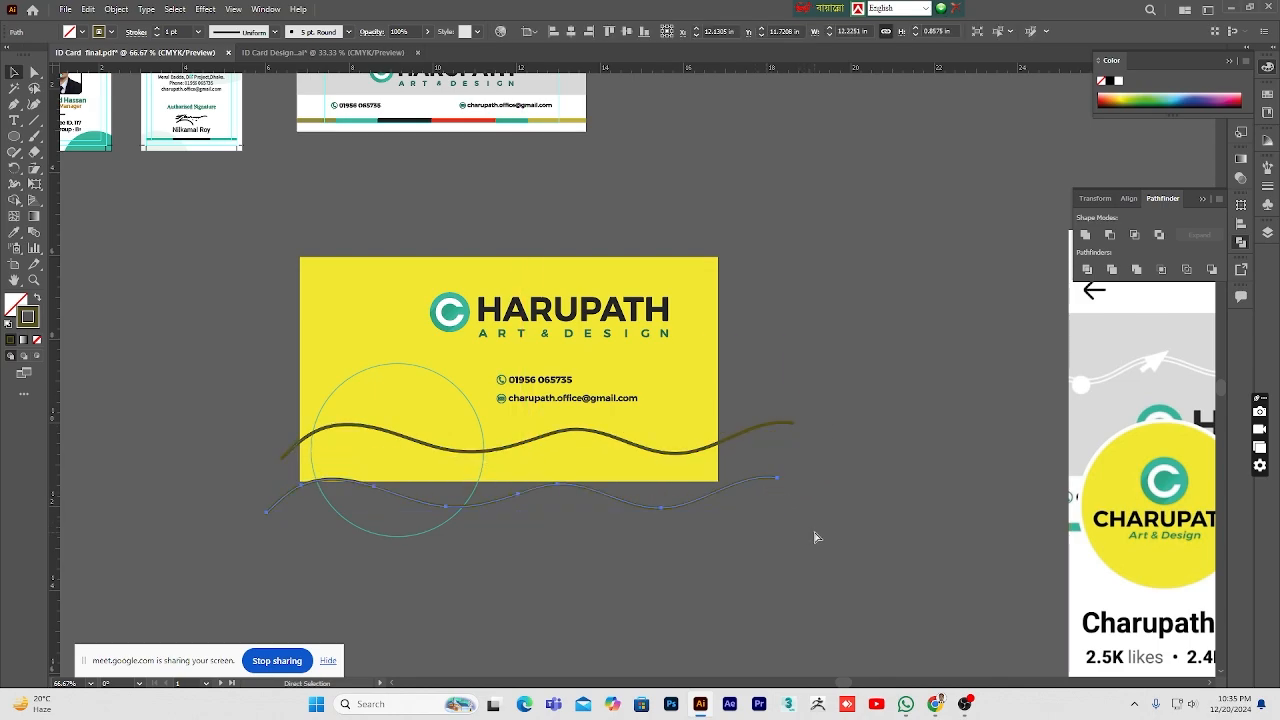
click(816, 542)
Step: Divide the yellow rectangle along the wavy line with Pathfinder Divide and ungroup the resulting pieces
click(766, 429)
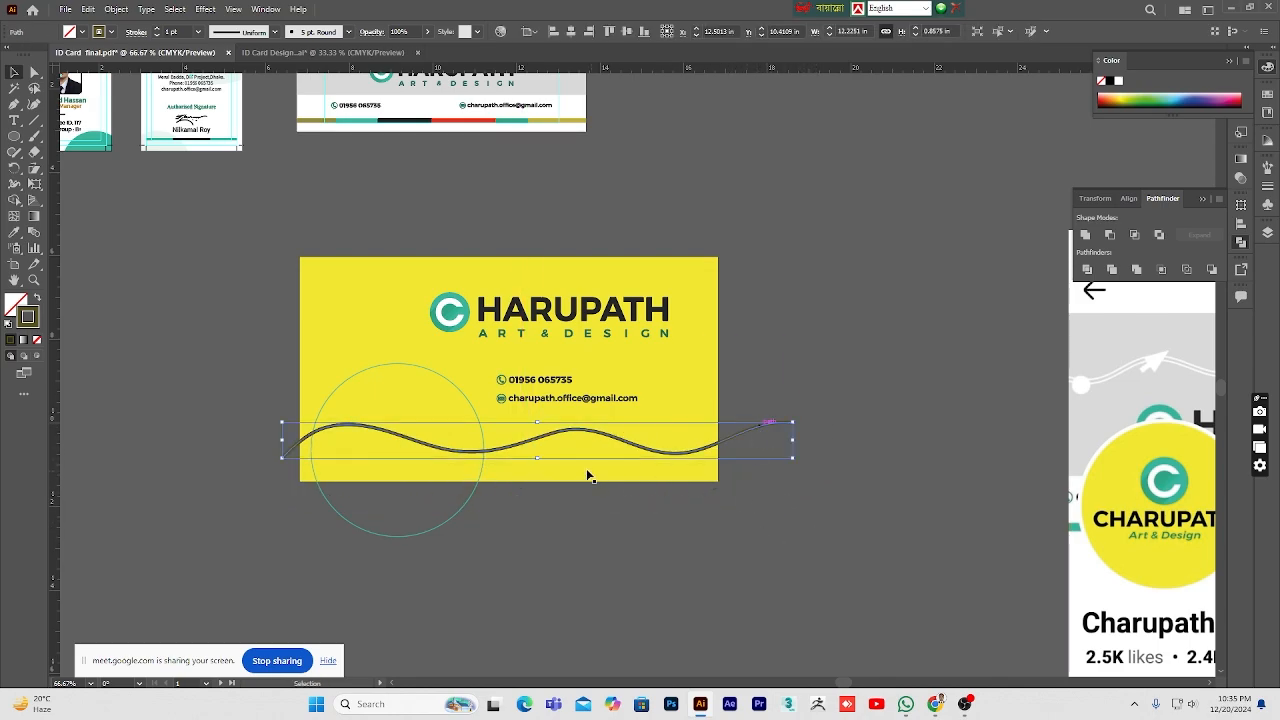
shift+click(582, 474)
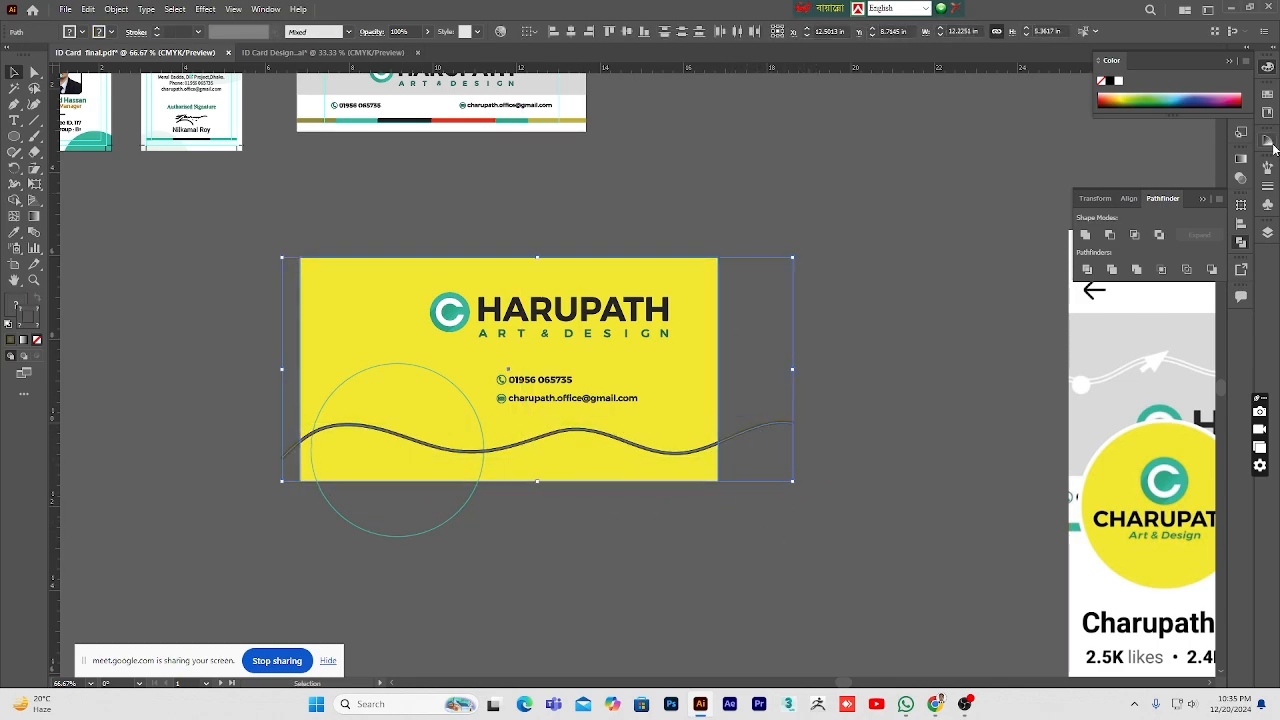
click(1087, 270)
right_click(560, 224)
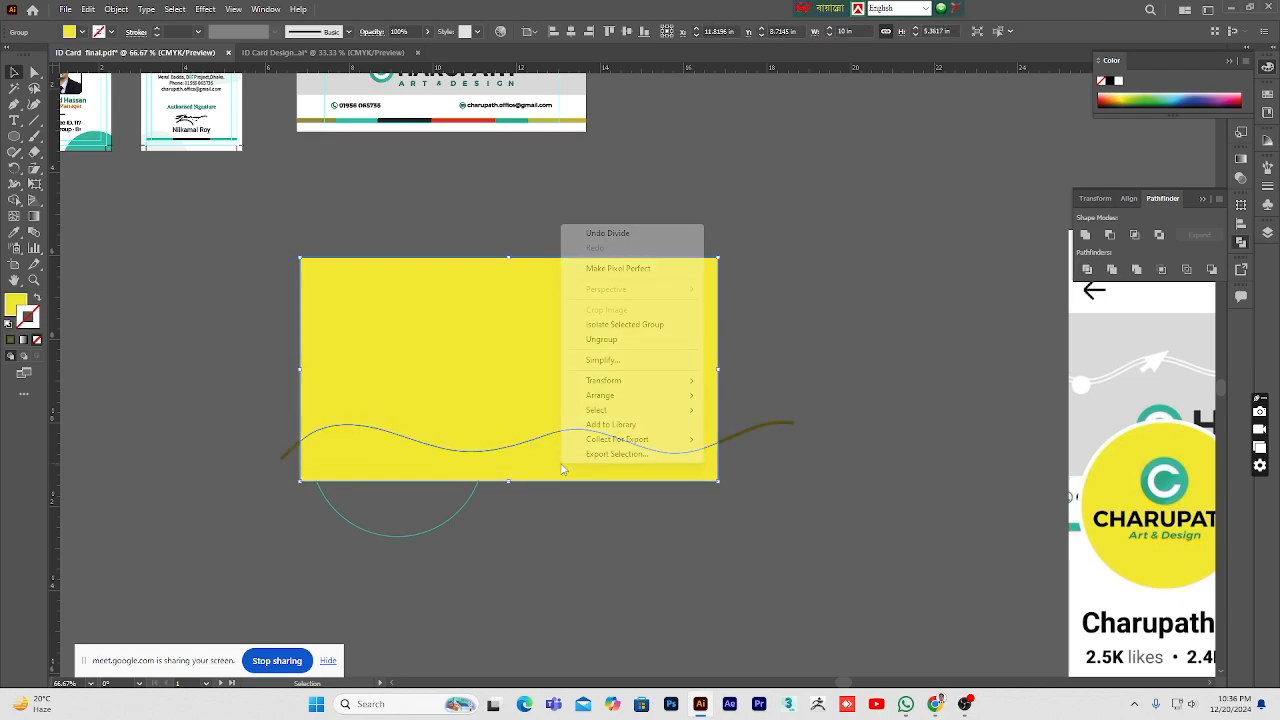
click(592, 340)
click(831, 523)
Step: Pull the lower wavy piece away from the rectangle to test the division, and undo the move
click(663, 465)
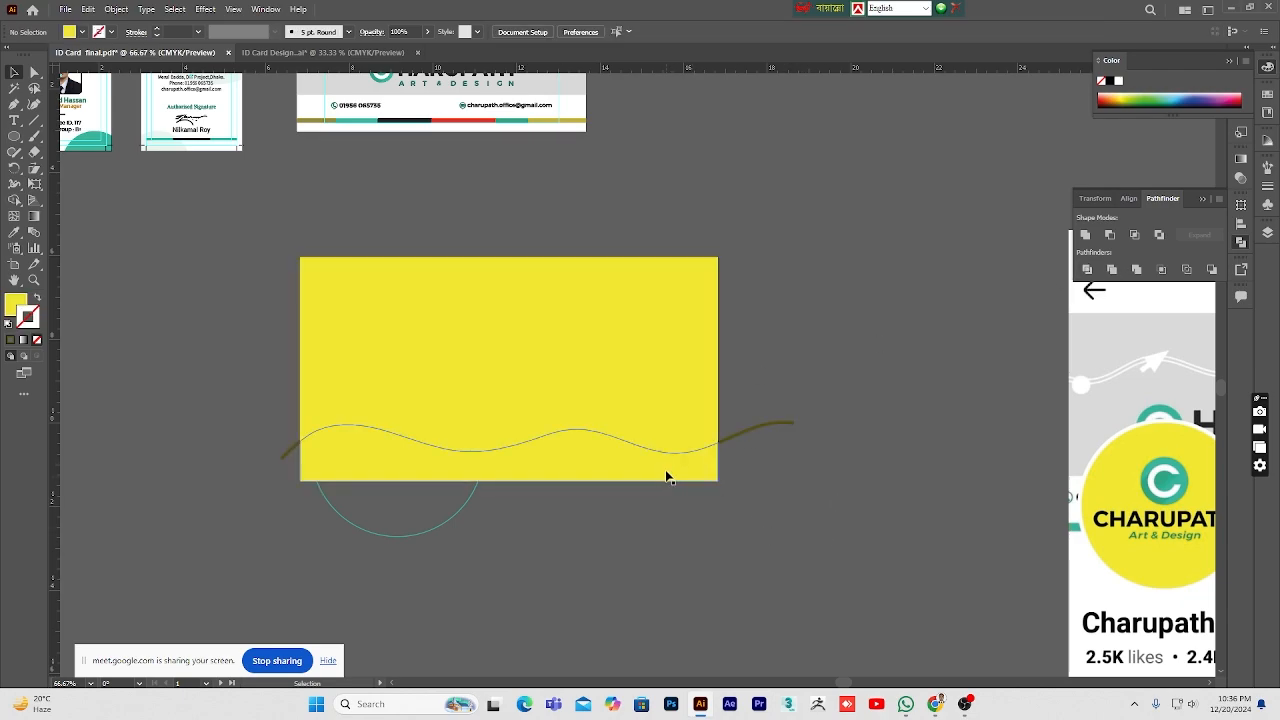
drag(663, 465, 686, 534)
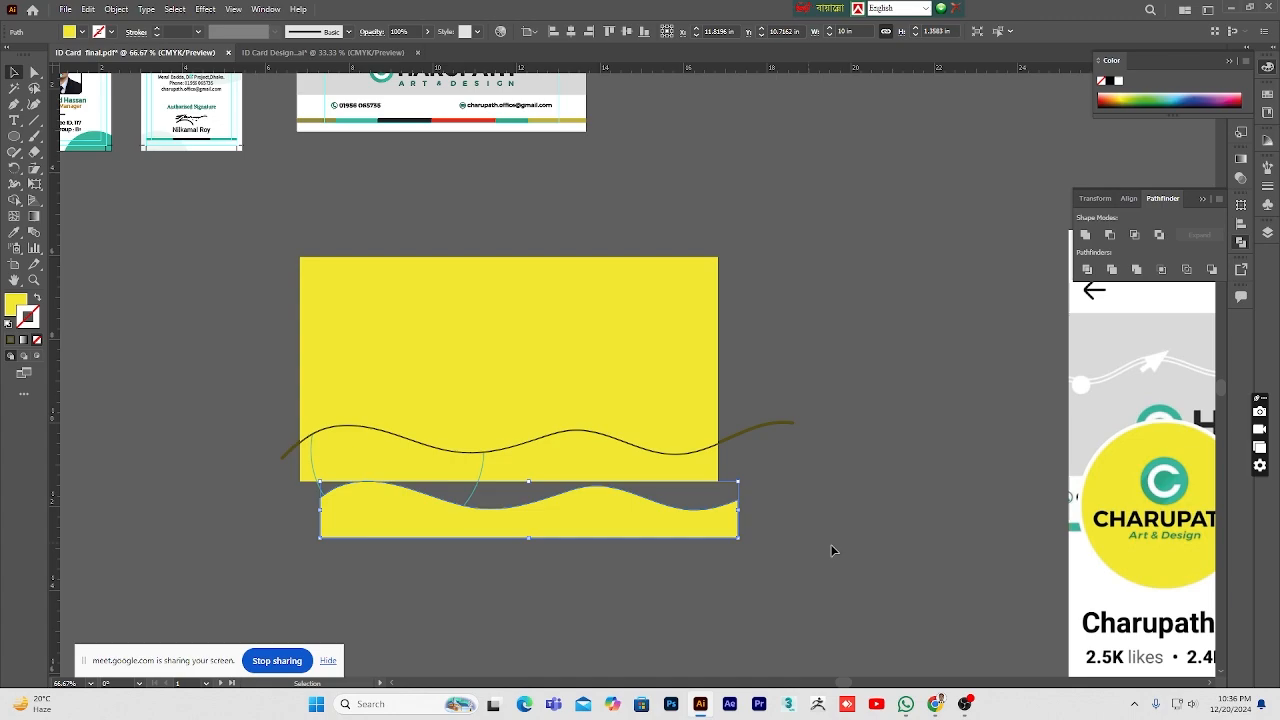
key(ctrl+z)
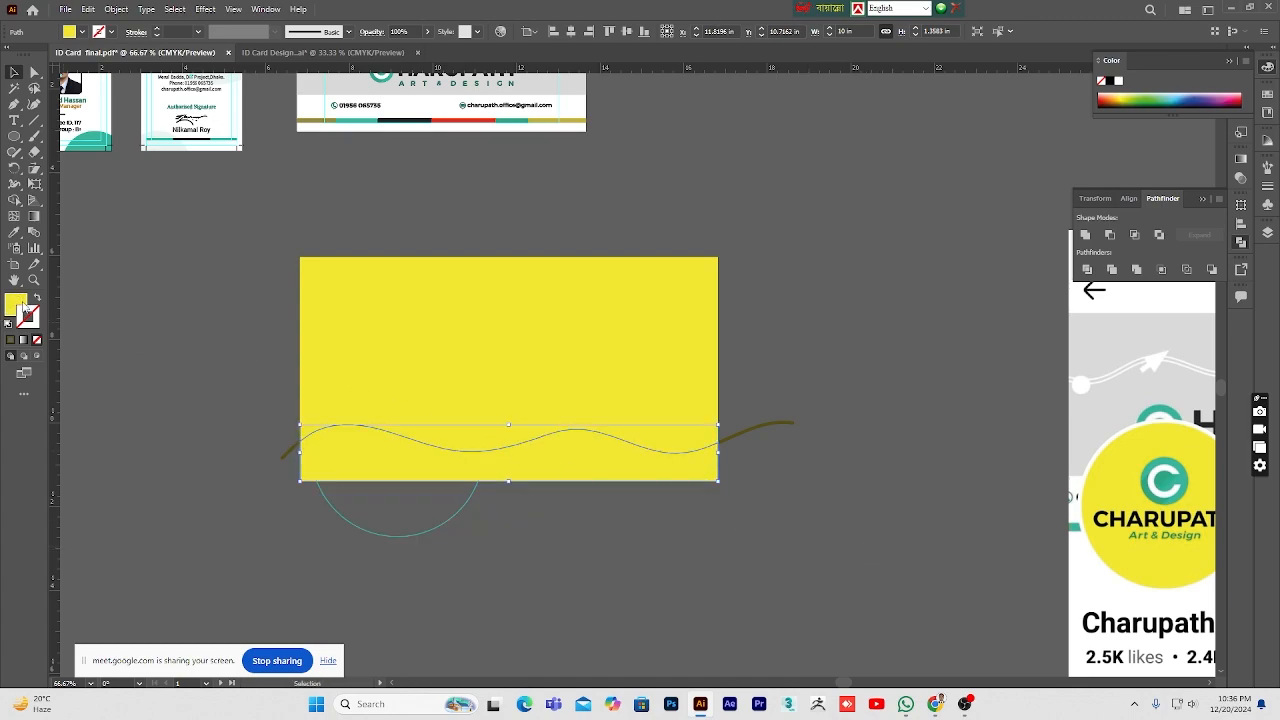
Step: Fill the lower wavy piece with the teal sampled from the ID card's curved shape using the Eyedropper
double_click(17, 303)
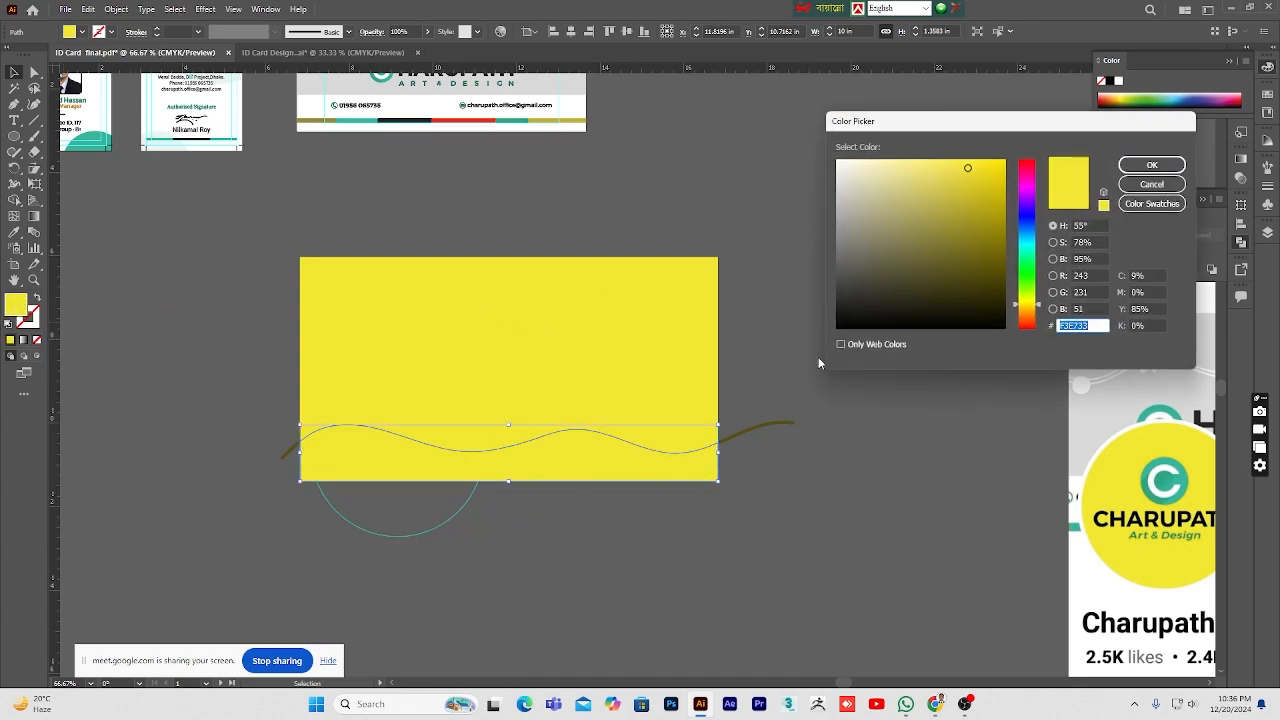
click(1152, 164)
click(14, 232)
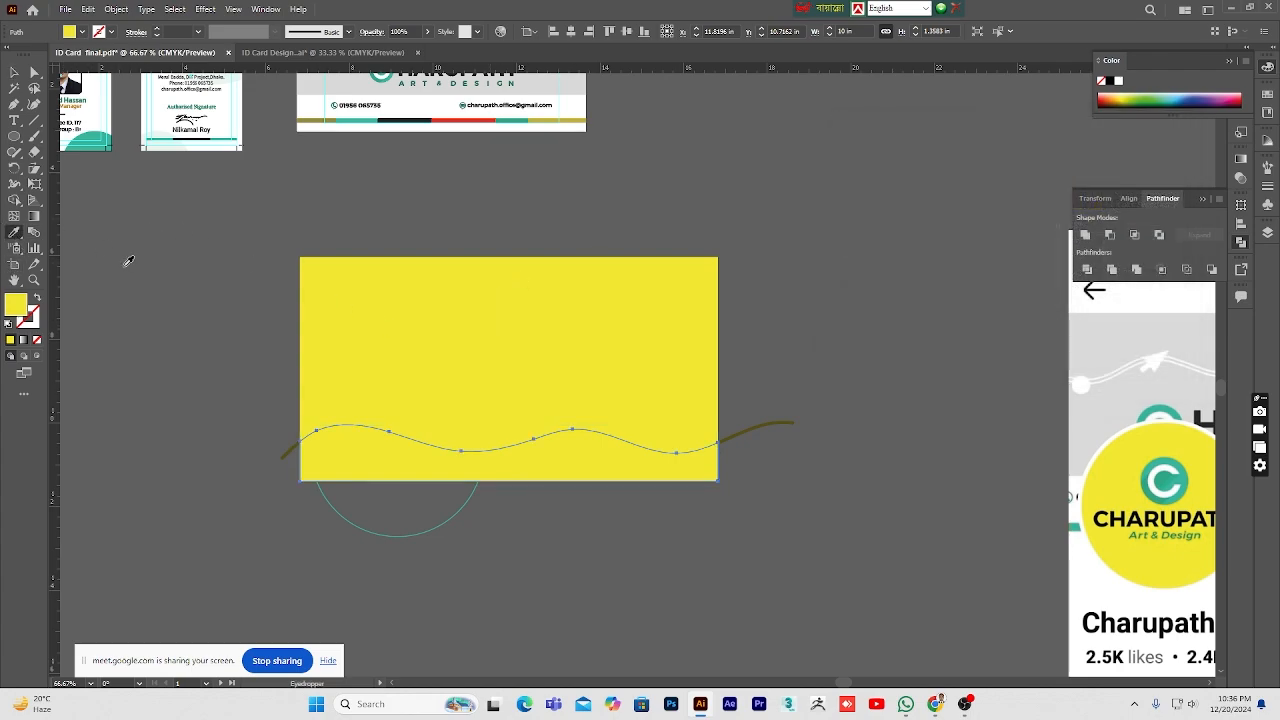
click(95, 133)
key(v)
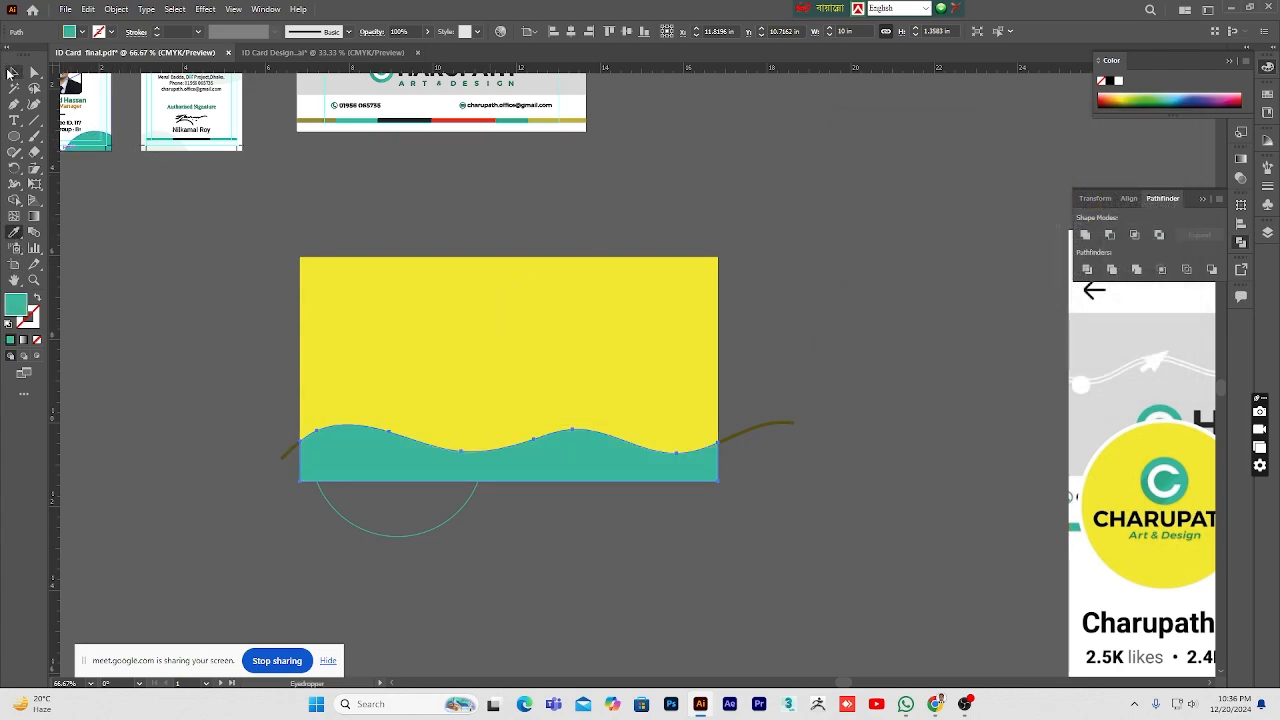
click(855, 483)
Step: Bring the wavy line to the front and place a copy of it slightly above the original
click(751, 432)
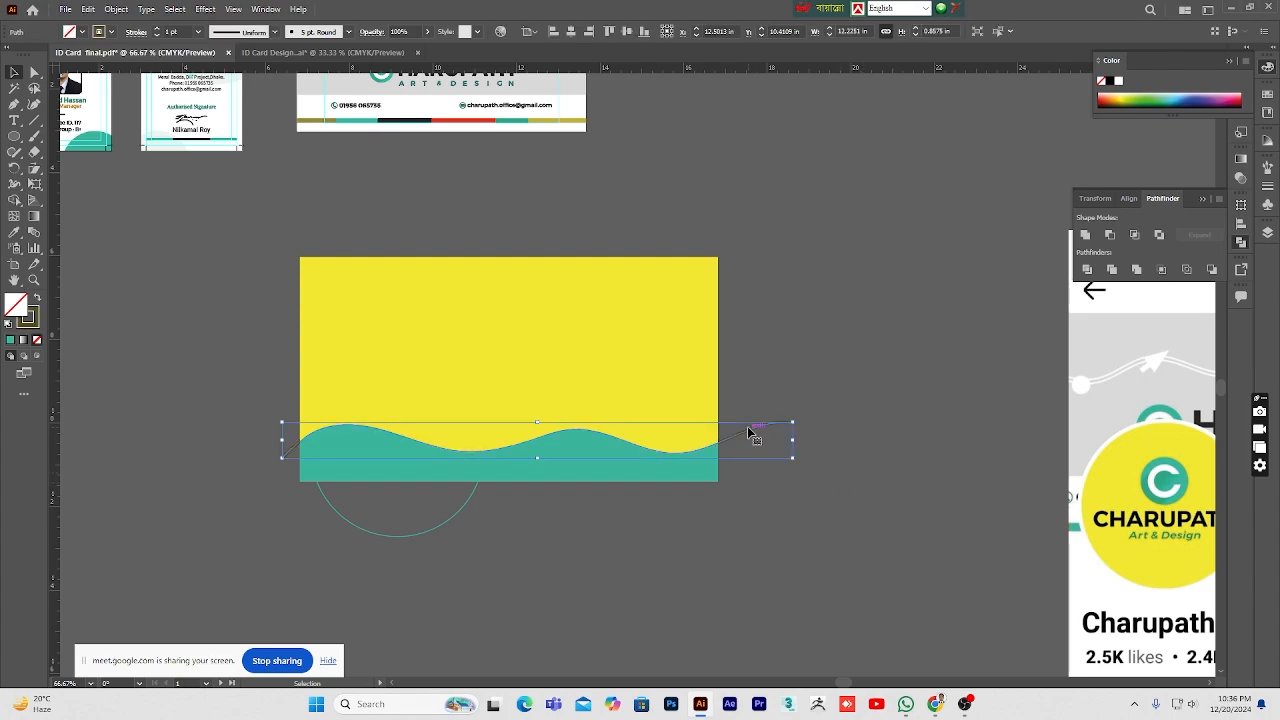
key(ctrl+shift+])
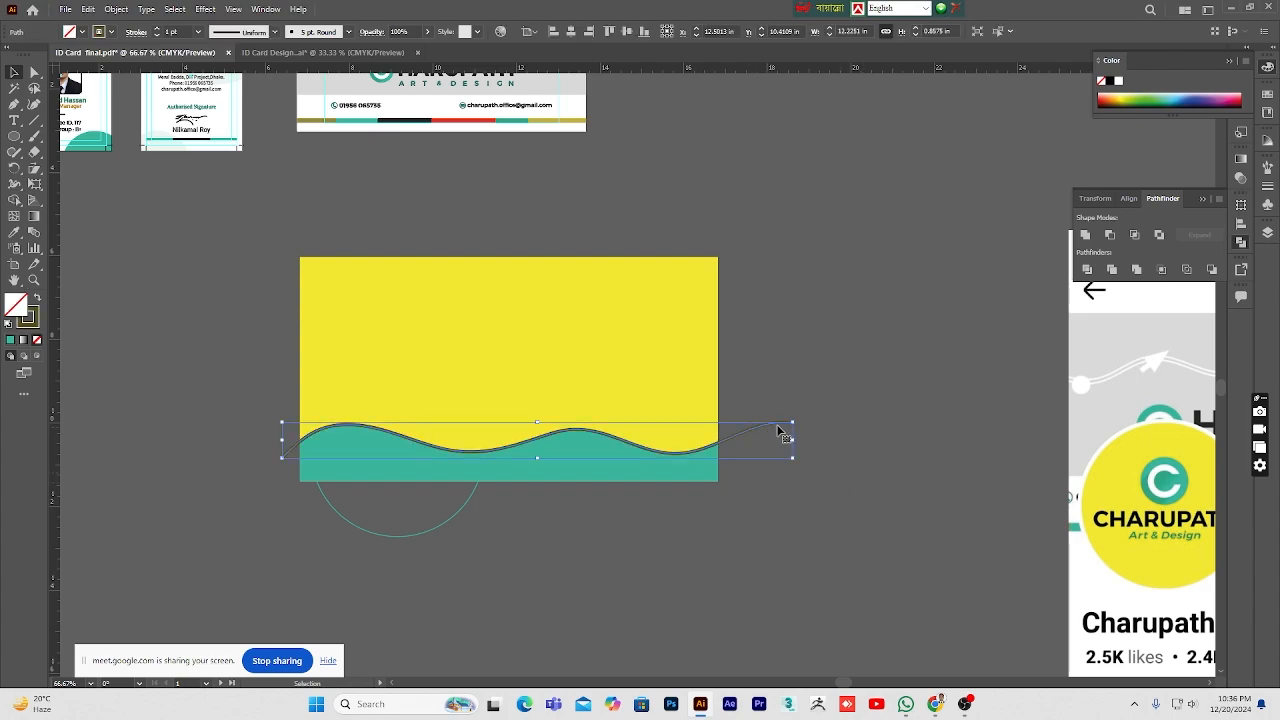
click(916, 386)
click(730, 442)
drag(730, 442, 731, 436)
click(815, 549)
Step: Thin the upper wavy line to a 0.5 pt stroke
scroll(815, 550, up, 1)
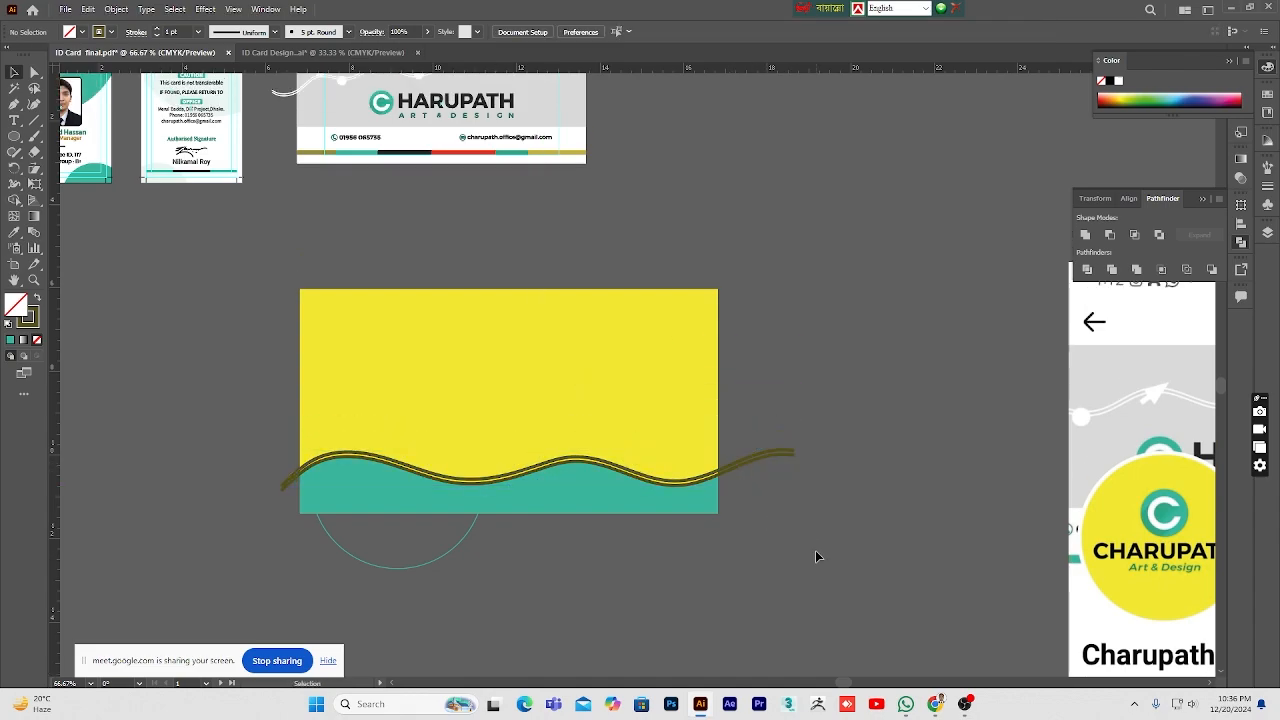
click(770, 452)
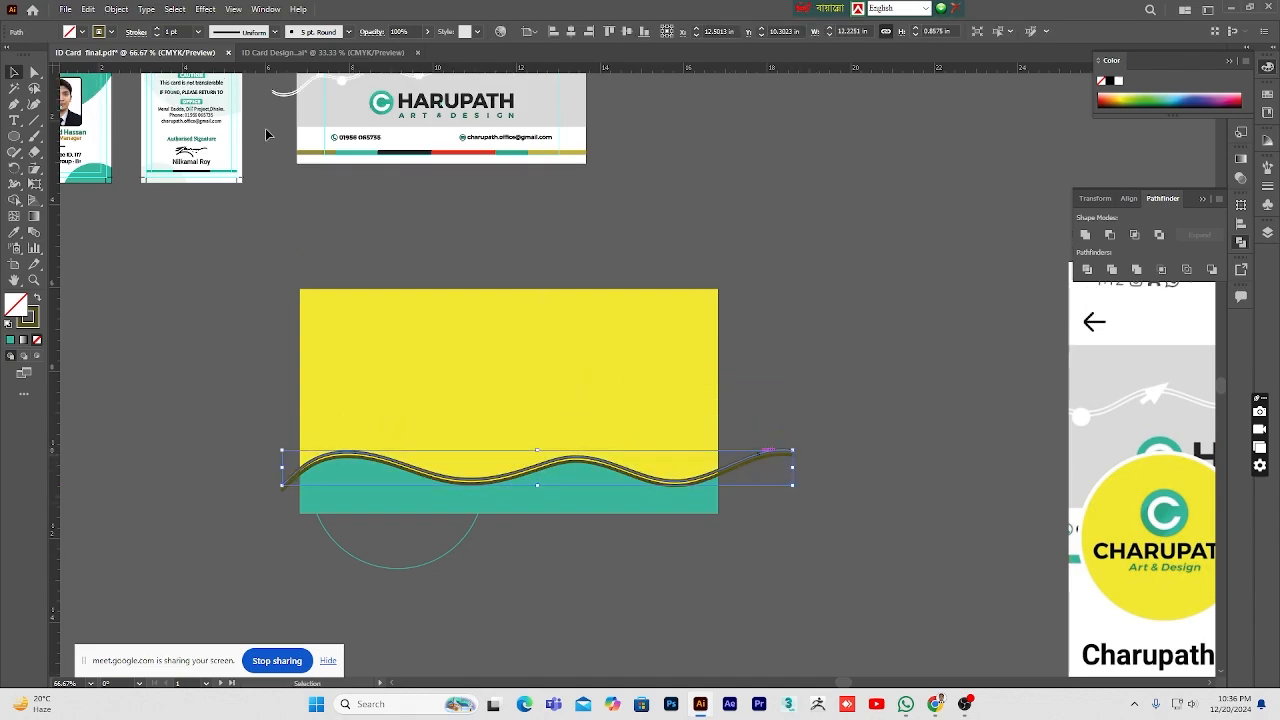
click(157, 36)
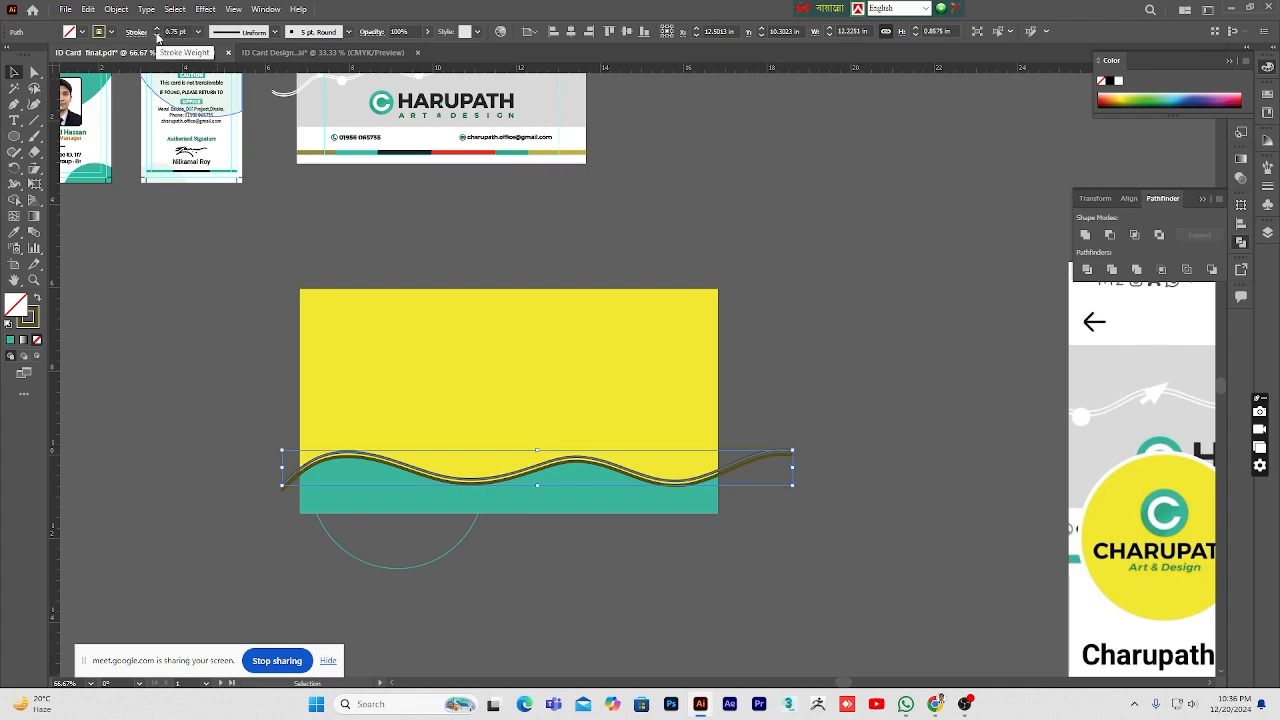
click(831, 549)
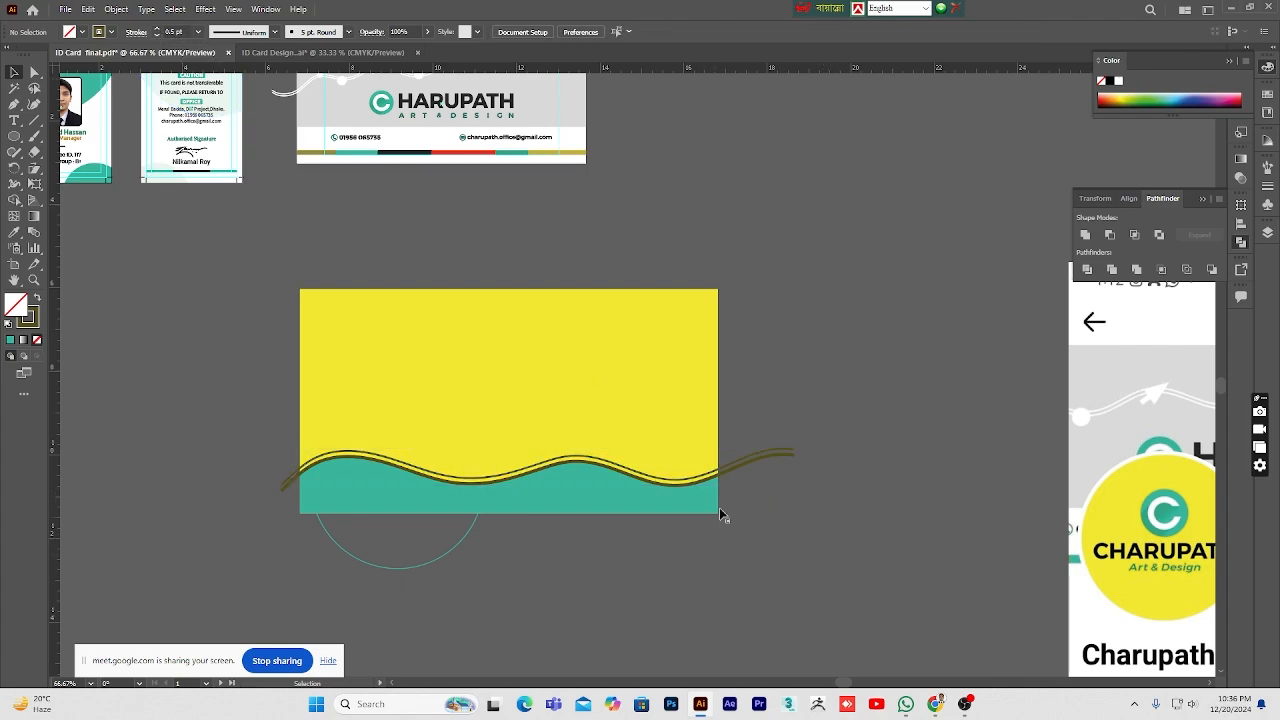
Step: Try giving the upper wavy line a white fill, and undo it
click(755, 463)
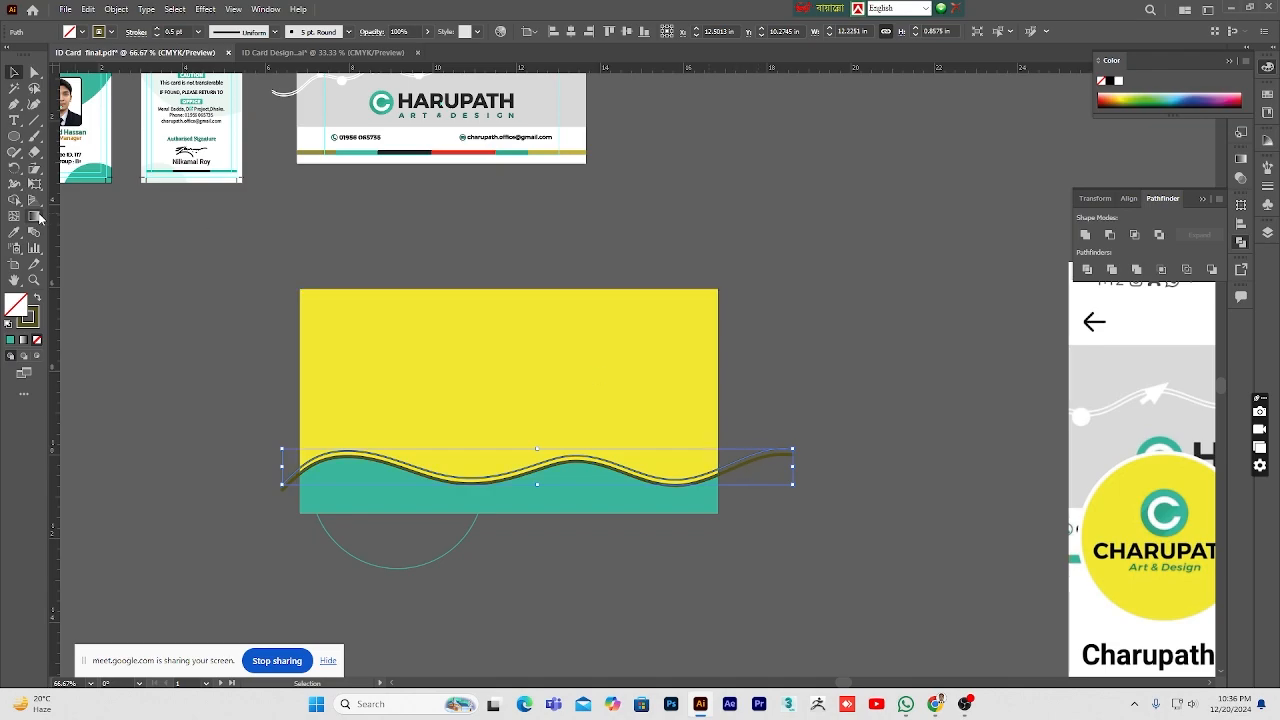
double_click(17, 307)
click(837, 161)
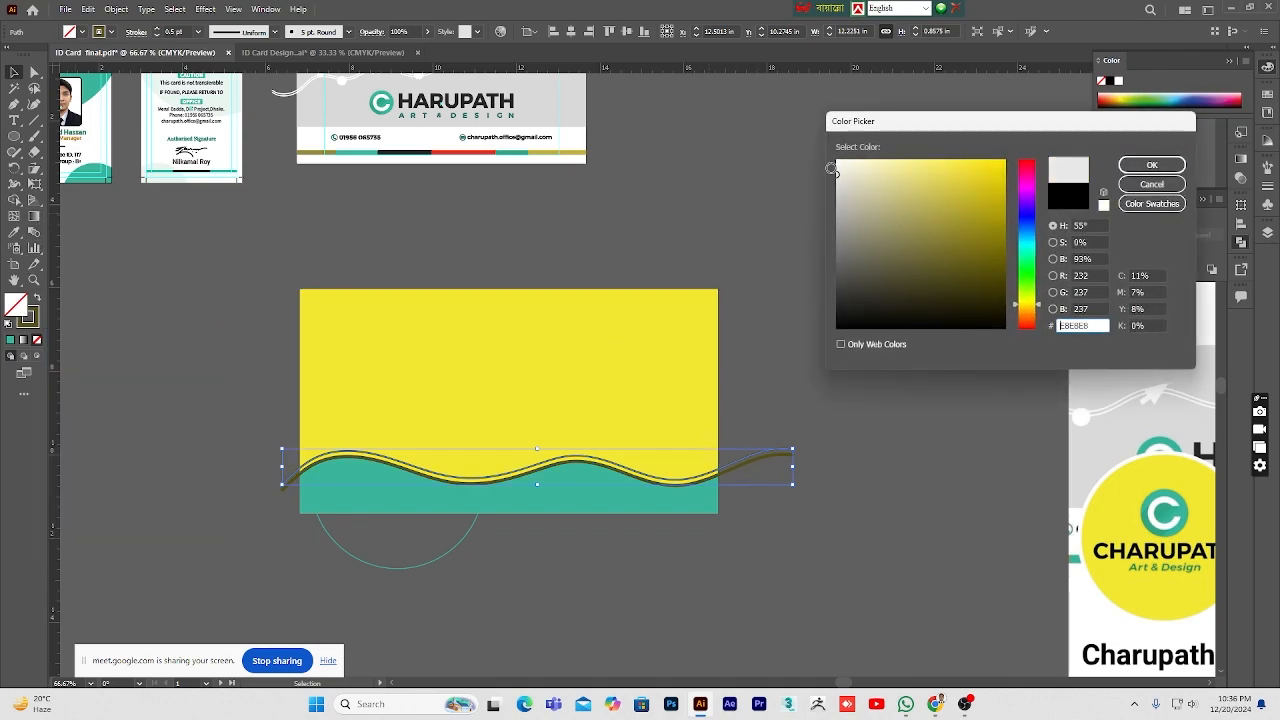
click(1136, 166)
click(808, 591)
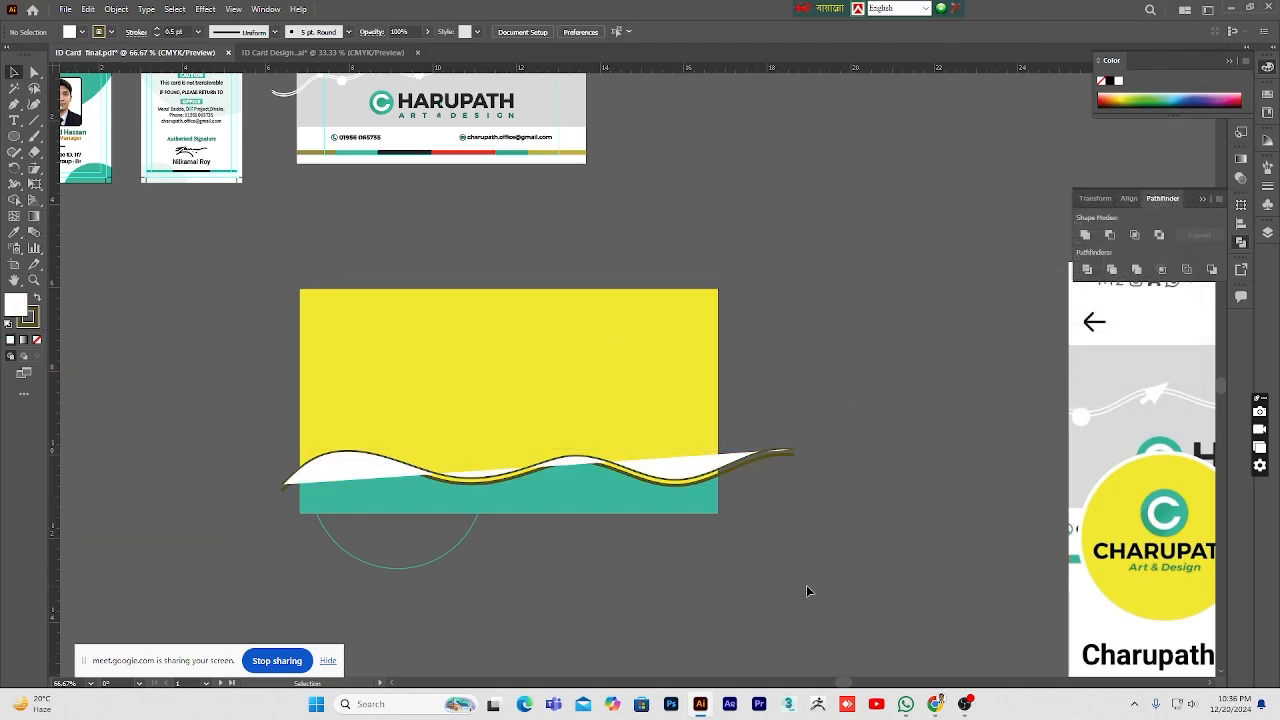
key(ctrl+z)
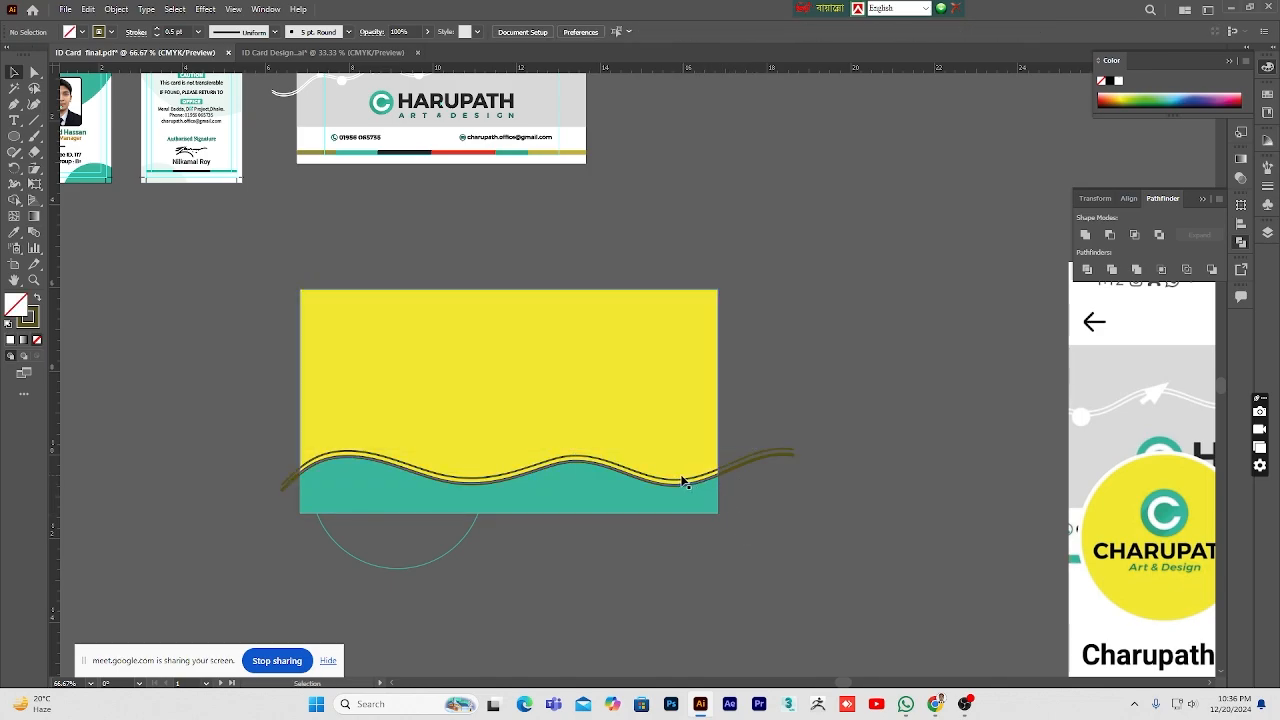
Step: Change the upper wavy line's stroke colour to white
click(681, 483)
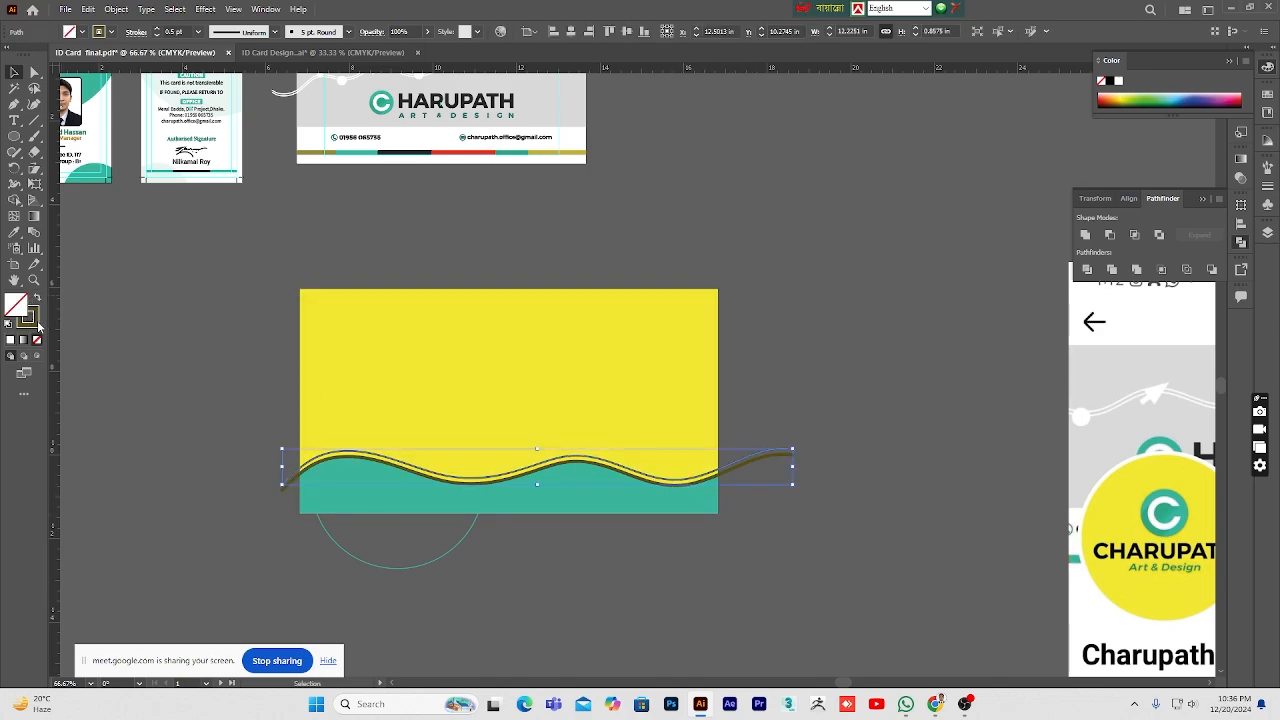
double_click(30, 322)
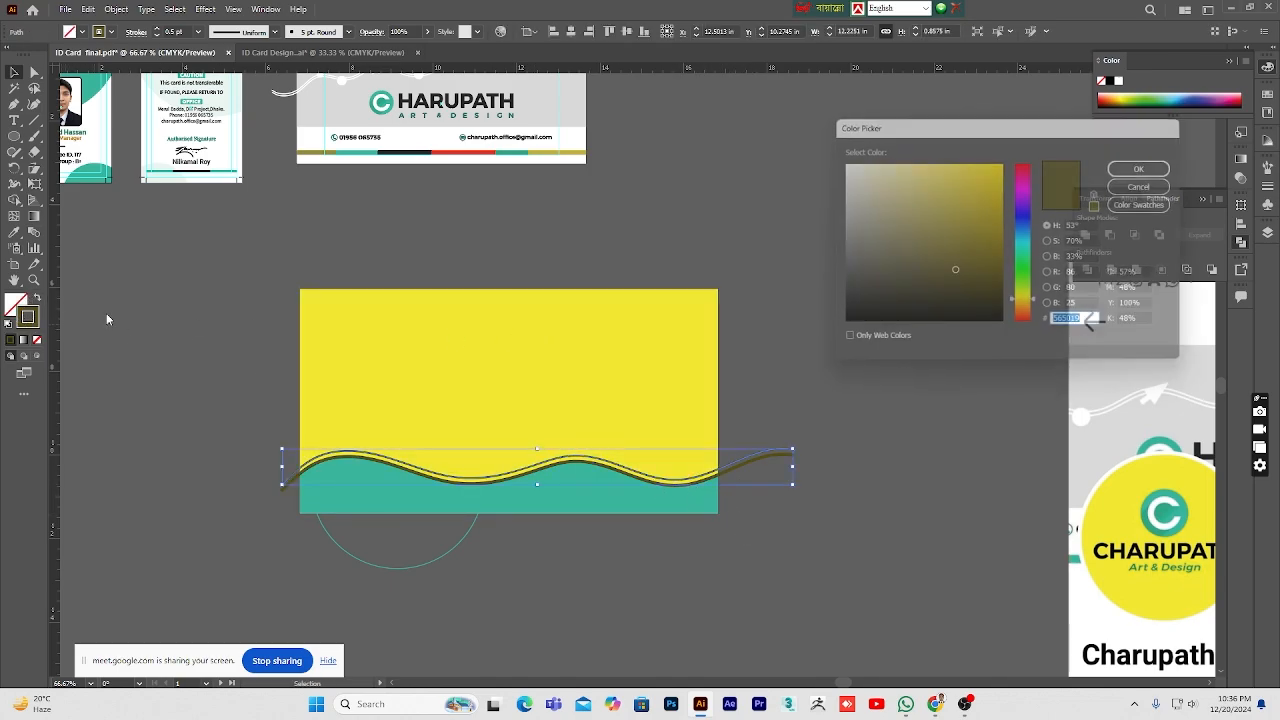
drag(853, 174, 837, 158)
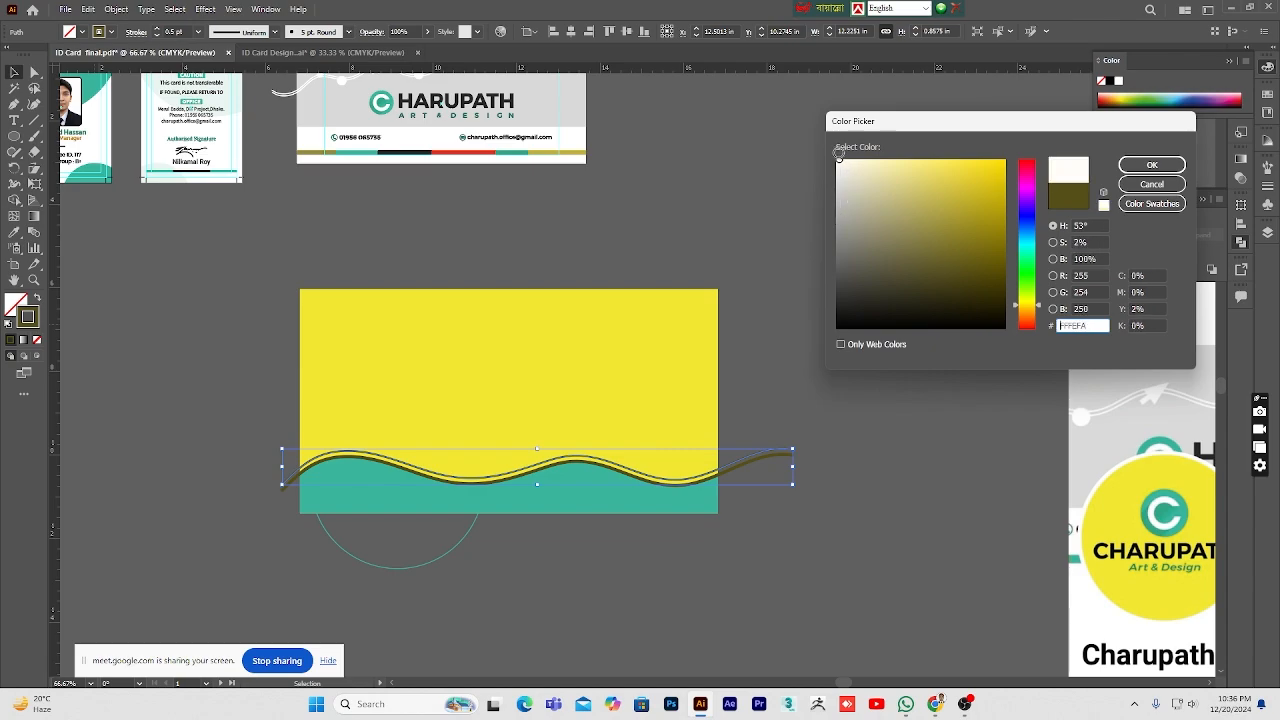
click(1136, 174)
click(853, 566)
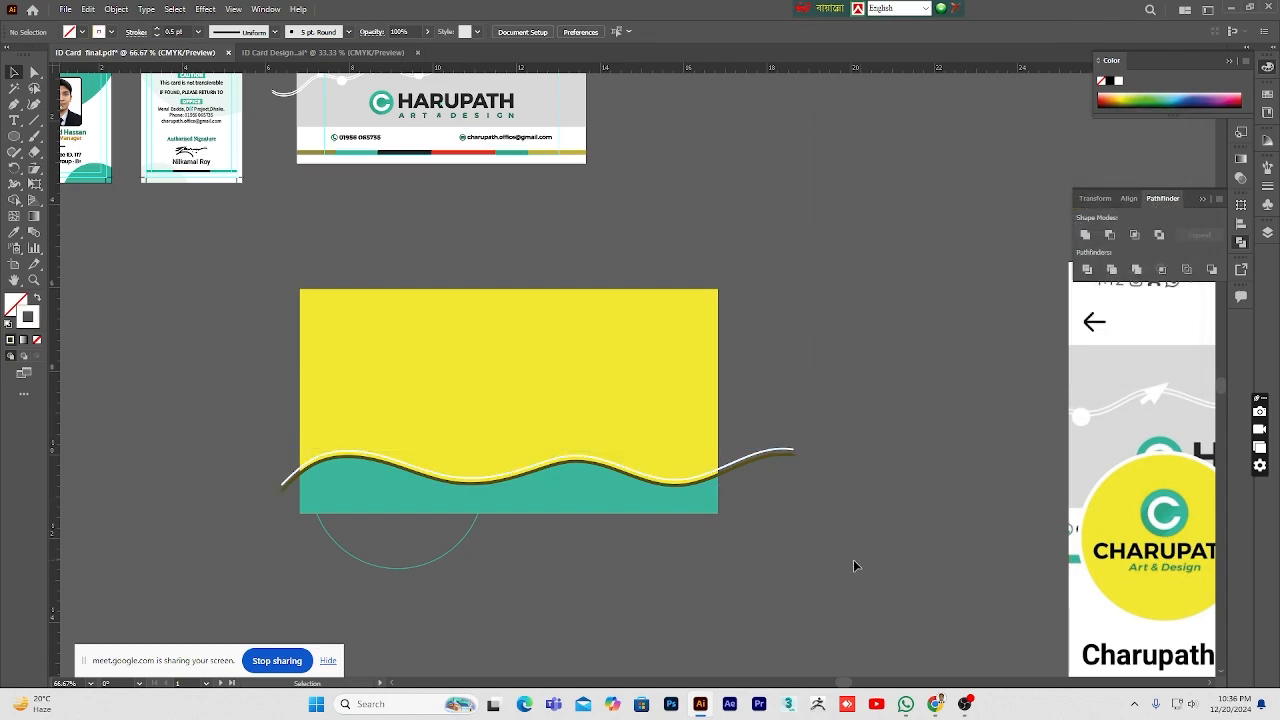
Step: Change the thicker lower wavy line's stroke colour to white, FFFFFF
click(750, 464)
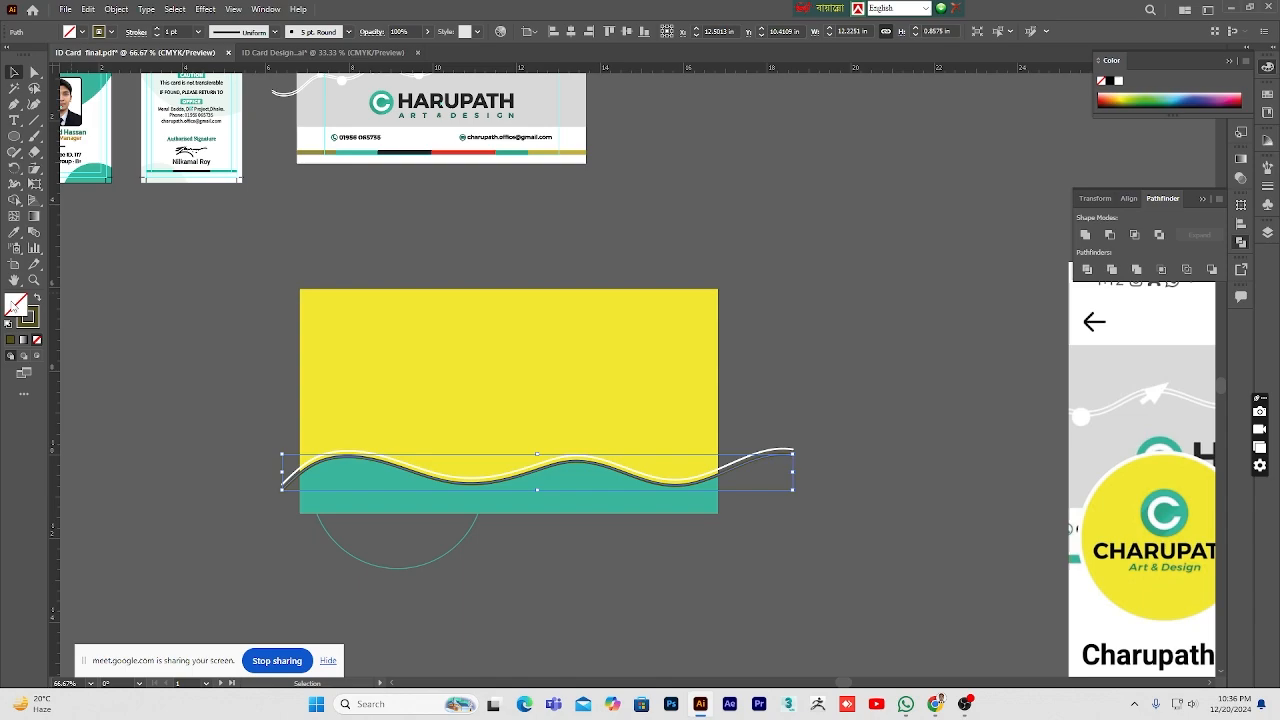
double_click(31, 320)
drag(862, 169, 828, 156)
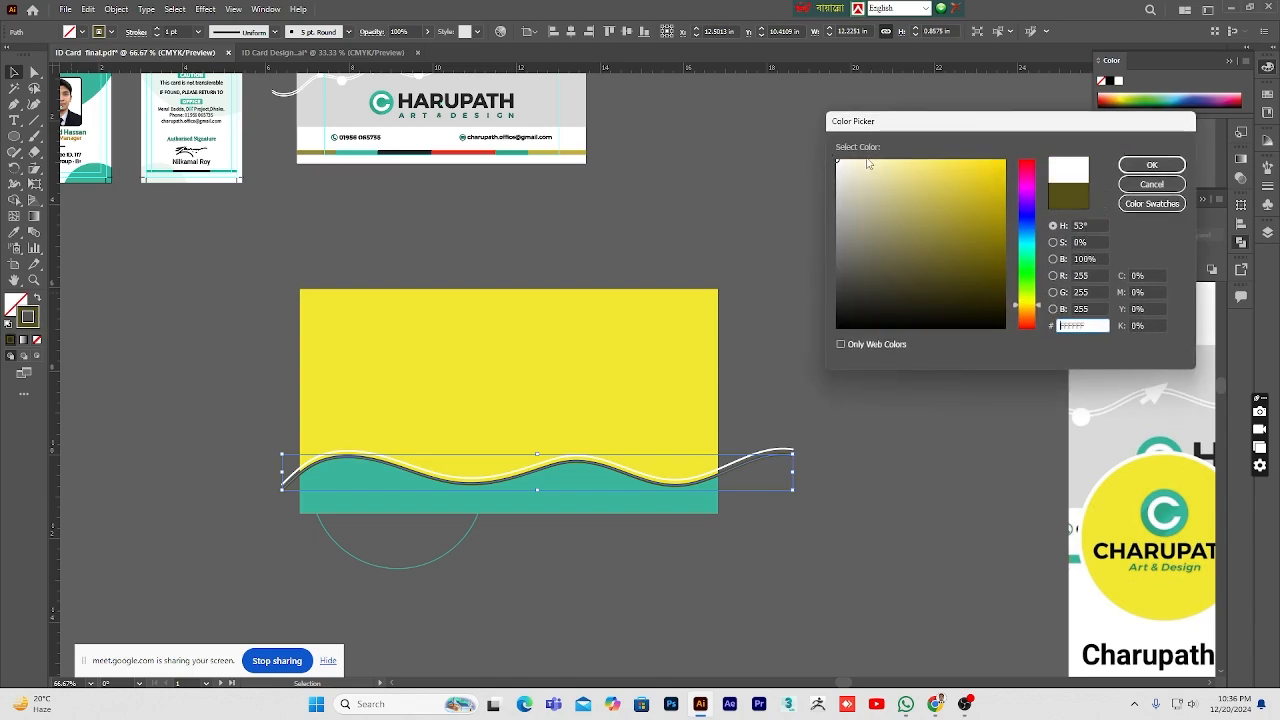
click(1151, 165)
click(861, 578)
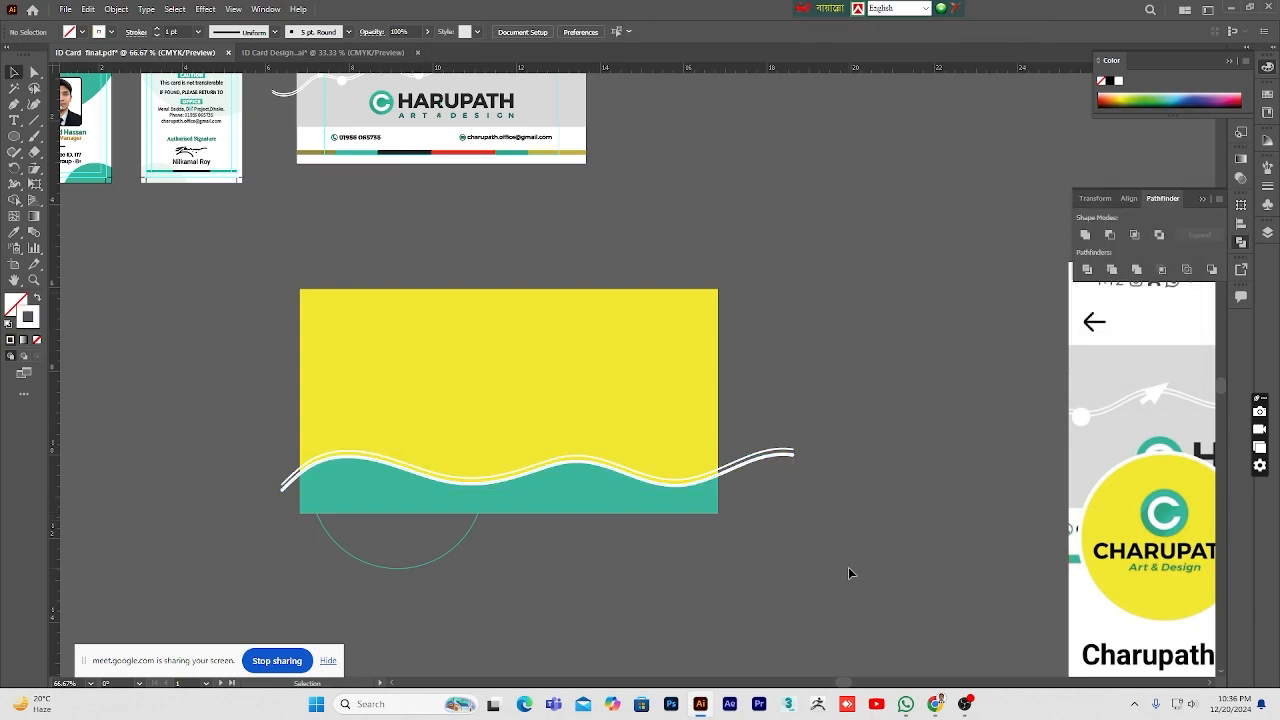
Step: Fill the profile-picture circle with the same teal as its outline
scroll(849, 573, down, 2)
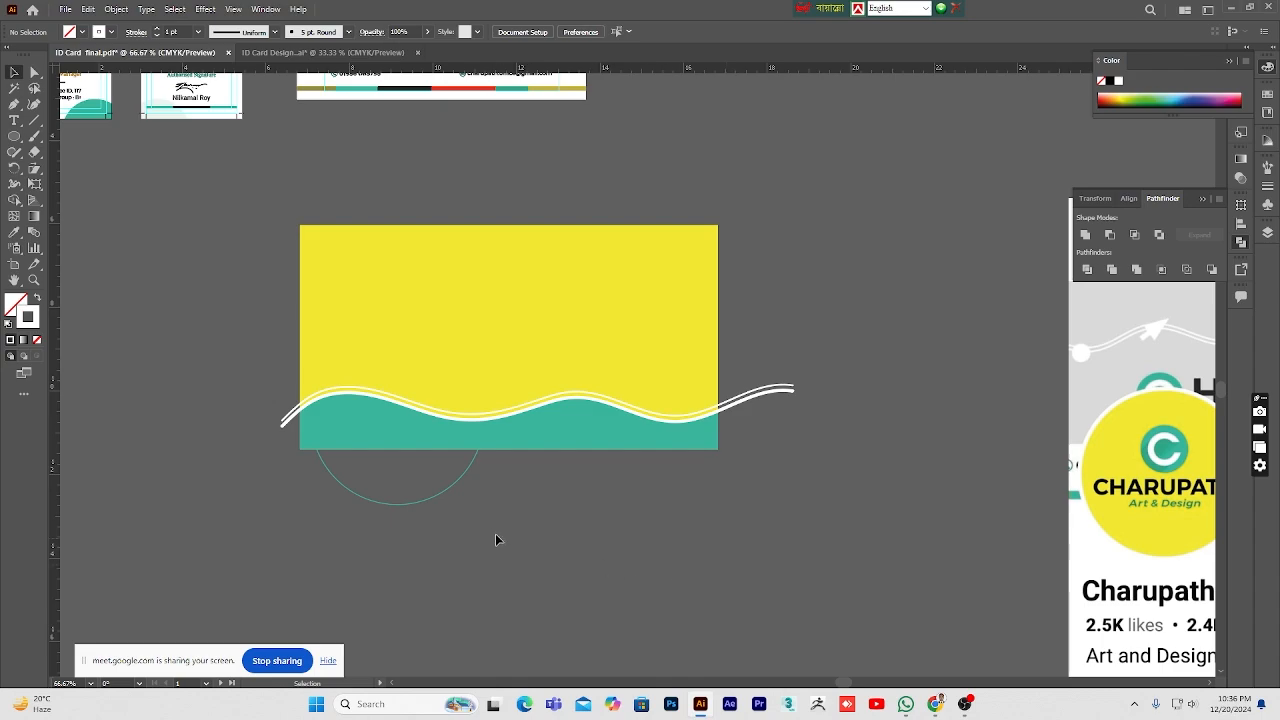
click(411, 493)
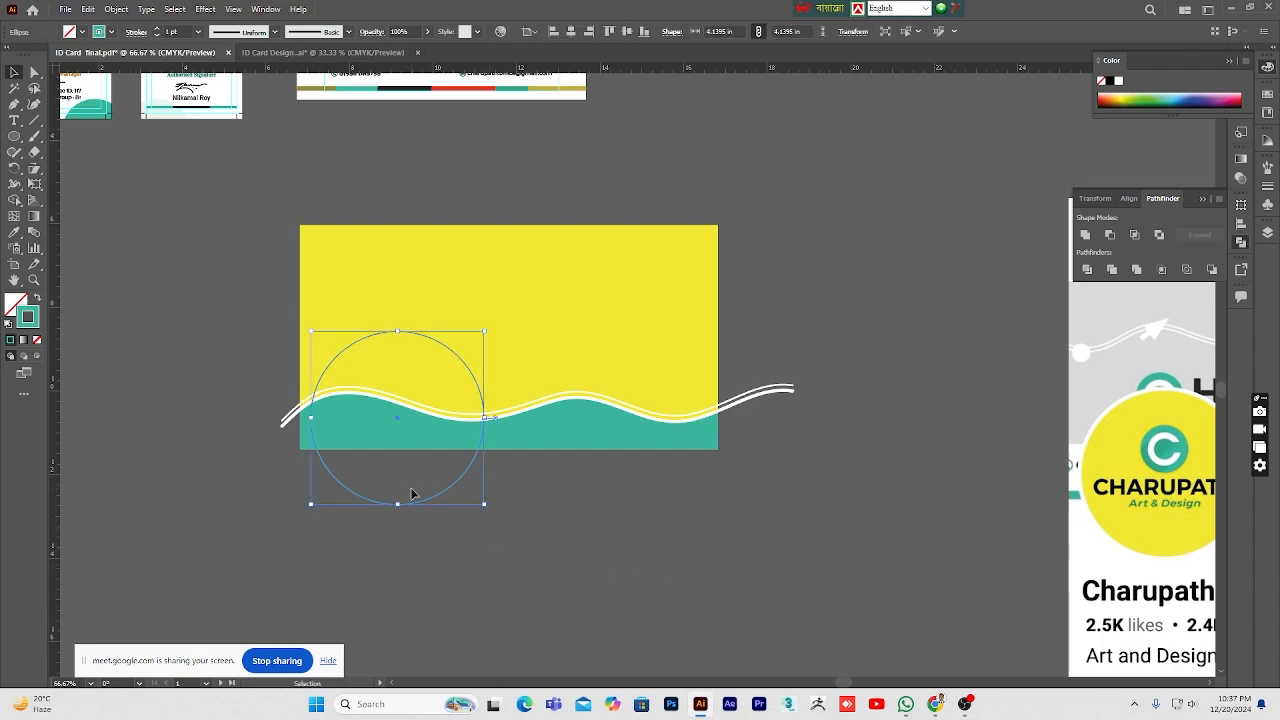
click(703, 566)
scroll(704, 566, up, 1)
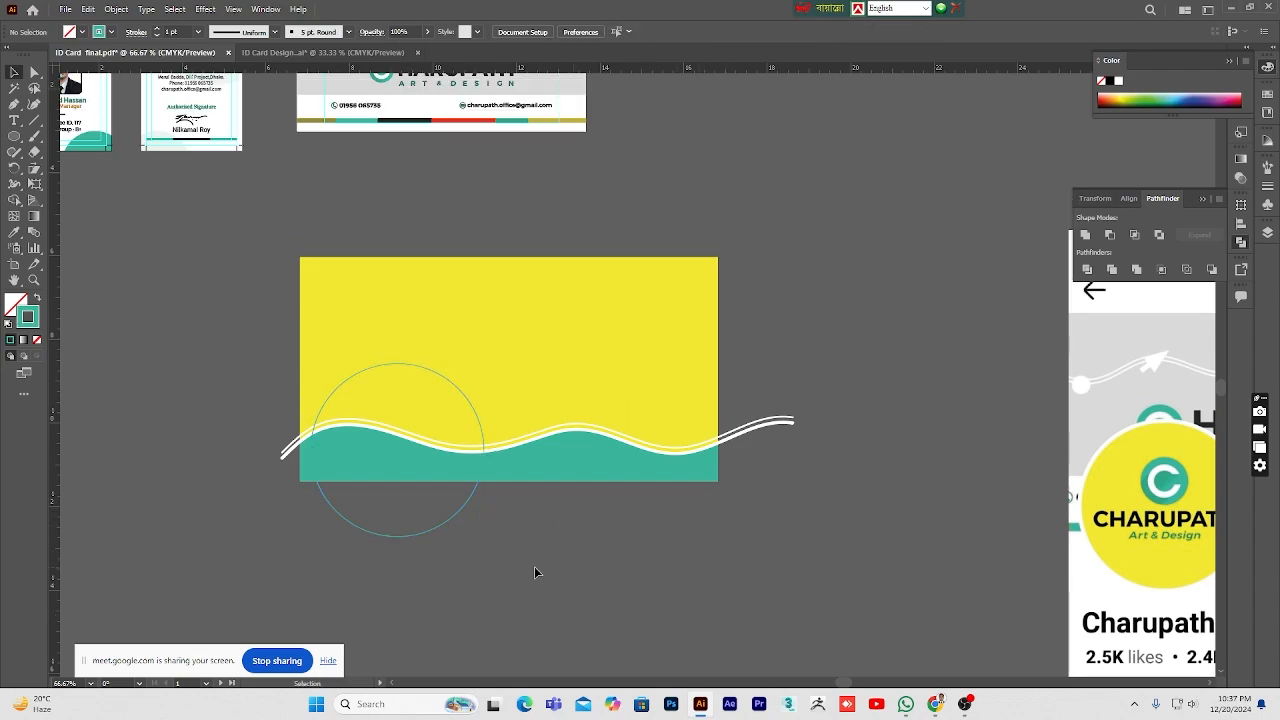
click(409, 536)
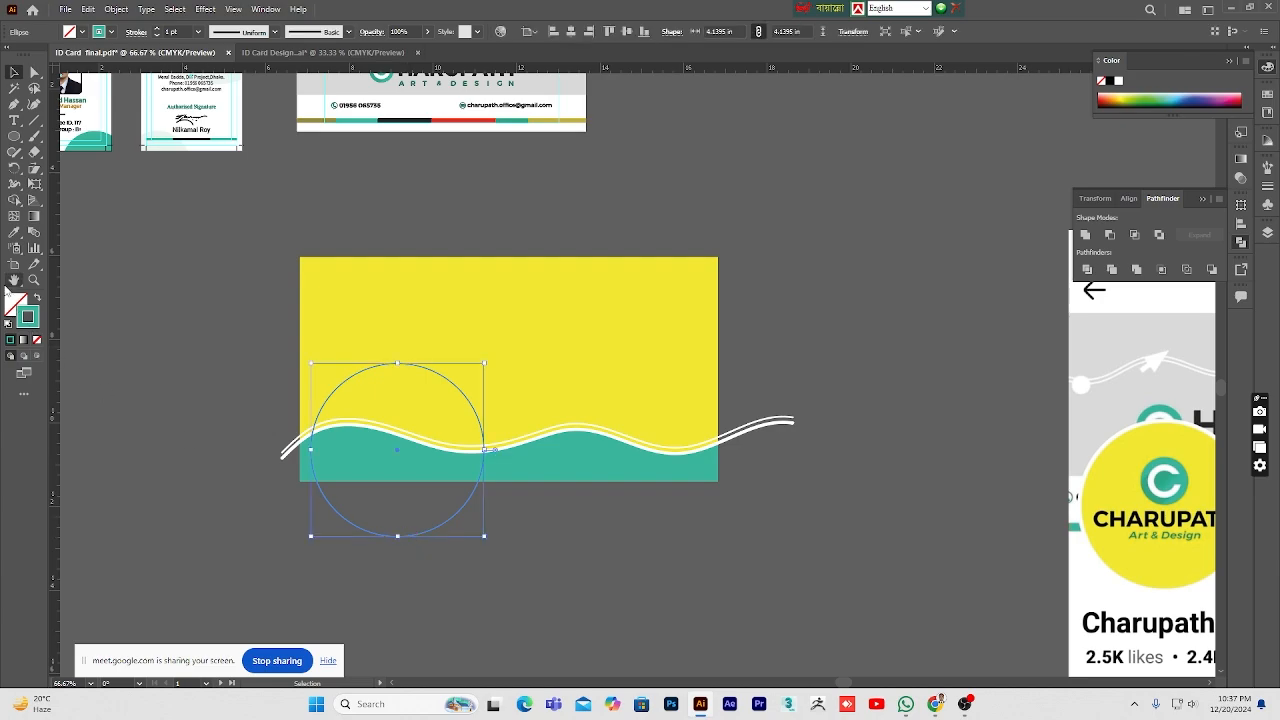
click(15, 300)
click(11, 340)
click(621, 589)
scroll(621, 589, up, 1)
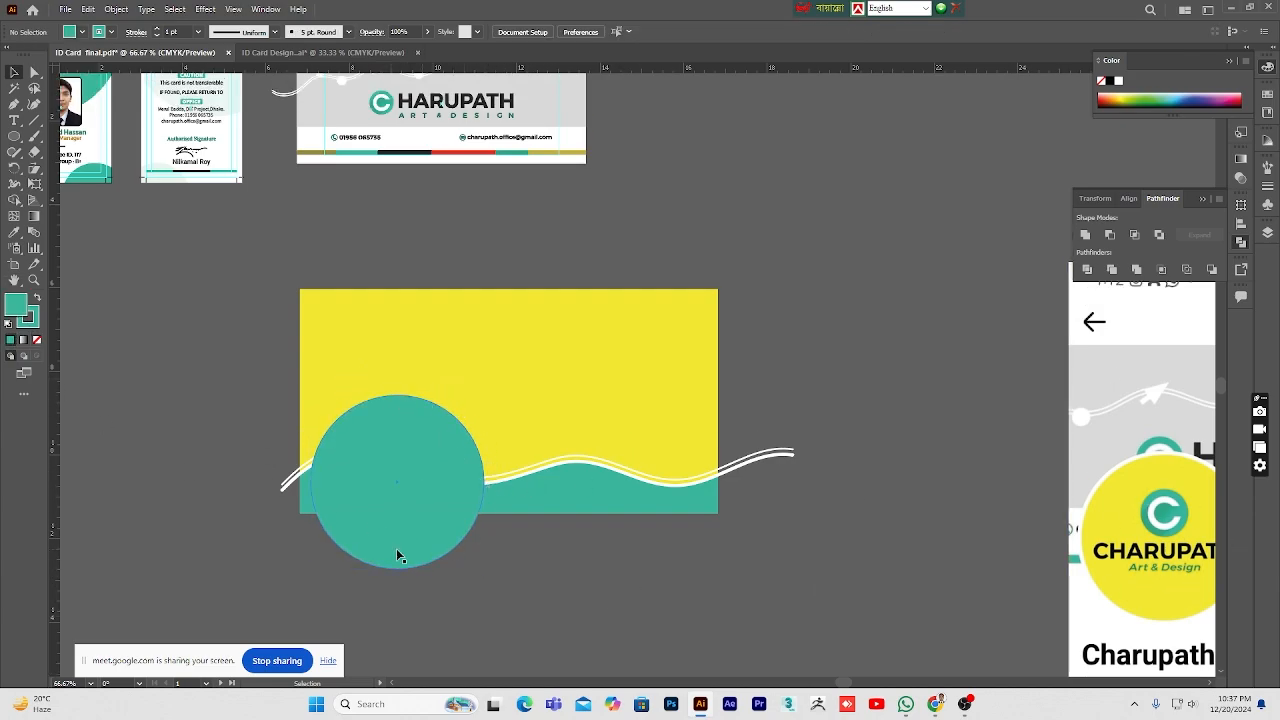
Step: Send the yellow and teal background pieces with the wavy lines to the back, behind the logo and contact details
click(703, 472)
key(ctrl+shift+[)
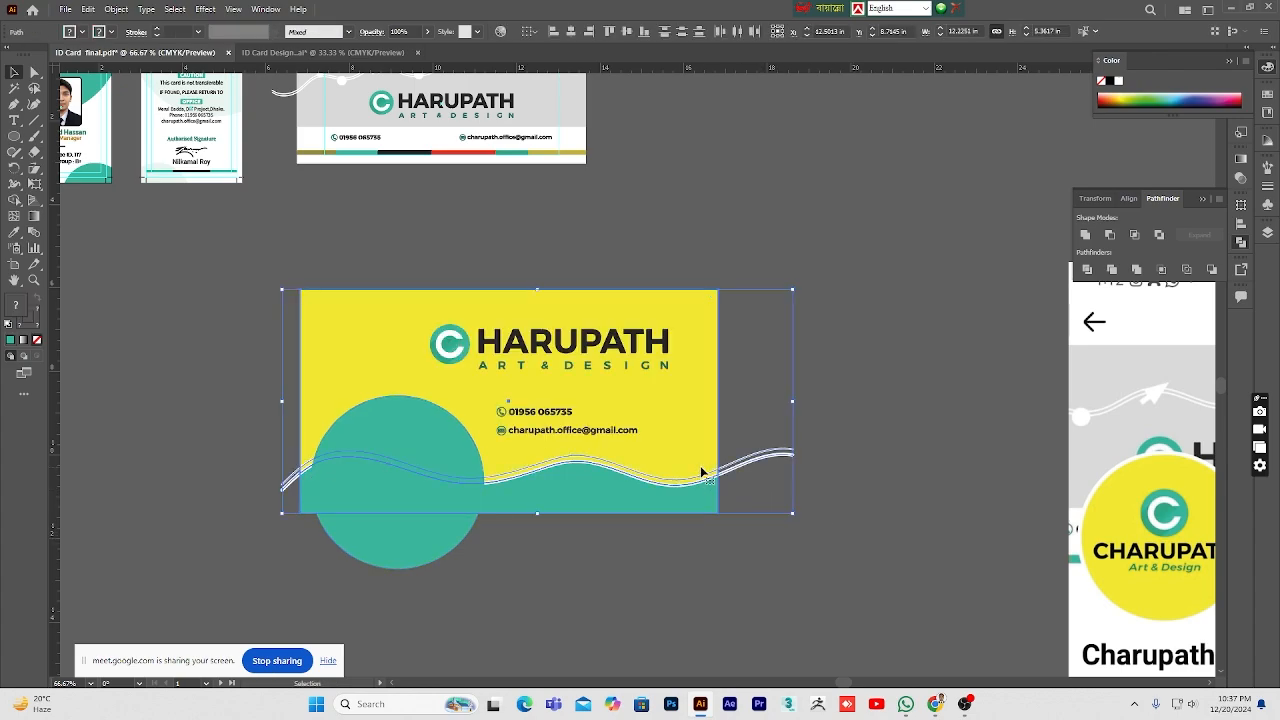
click(907, 521)
Step: Try a bright red FF0000 fill and a darker red fill on the cover's upper yellow background, and undo both
scroll(890, 532, down, 2)
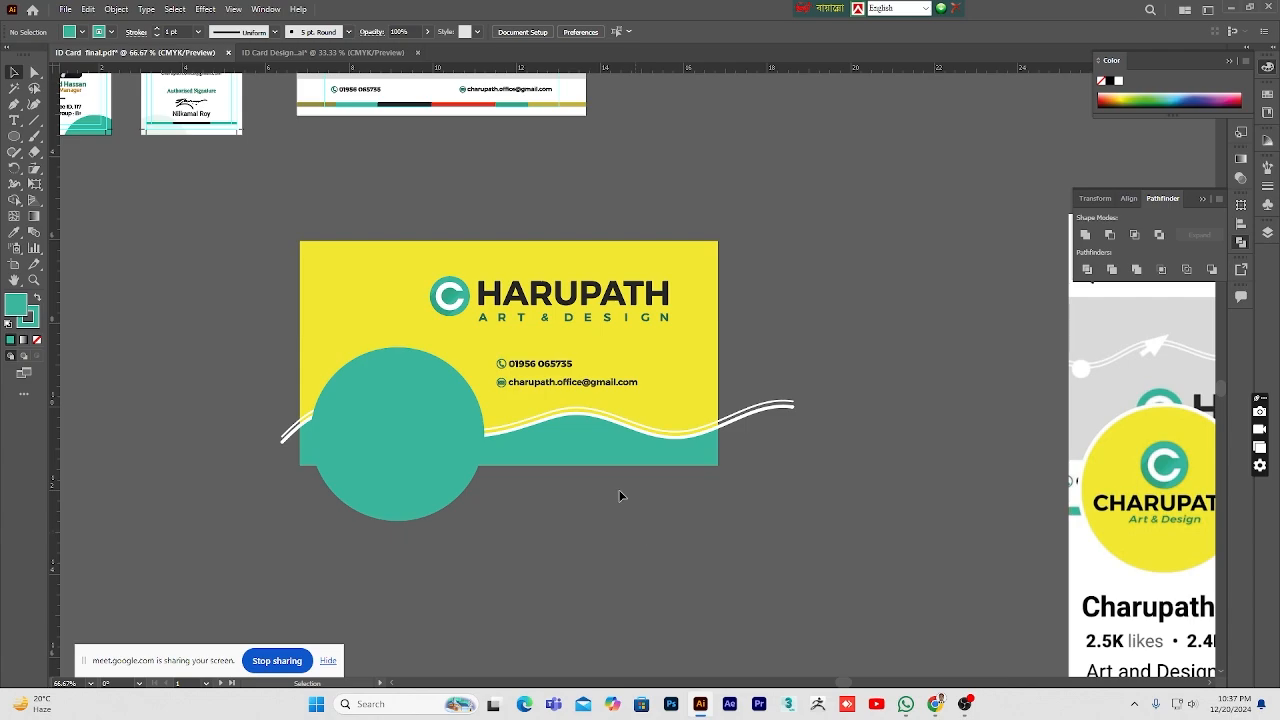
click(309, 286)
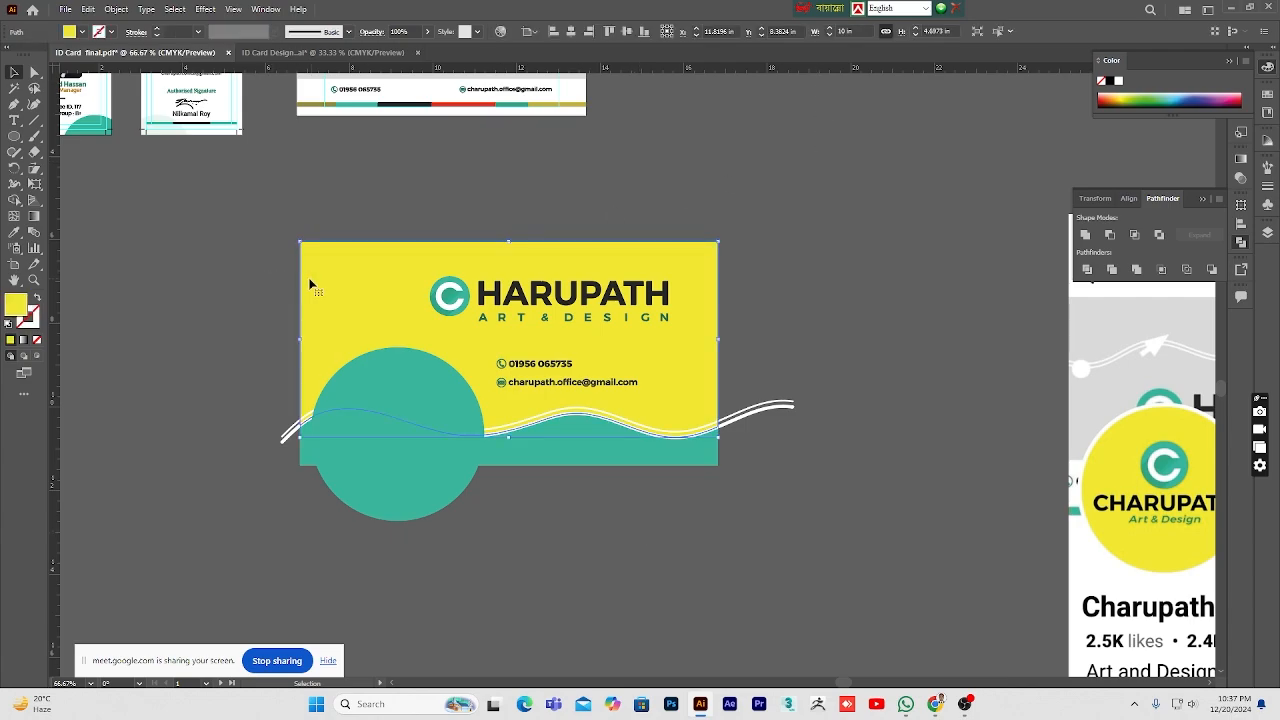
double_click(17, 304)
drag(1031, 315, 1013, 146)
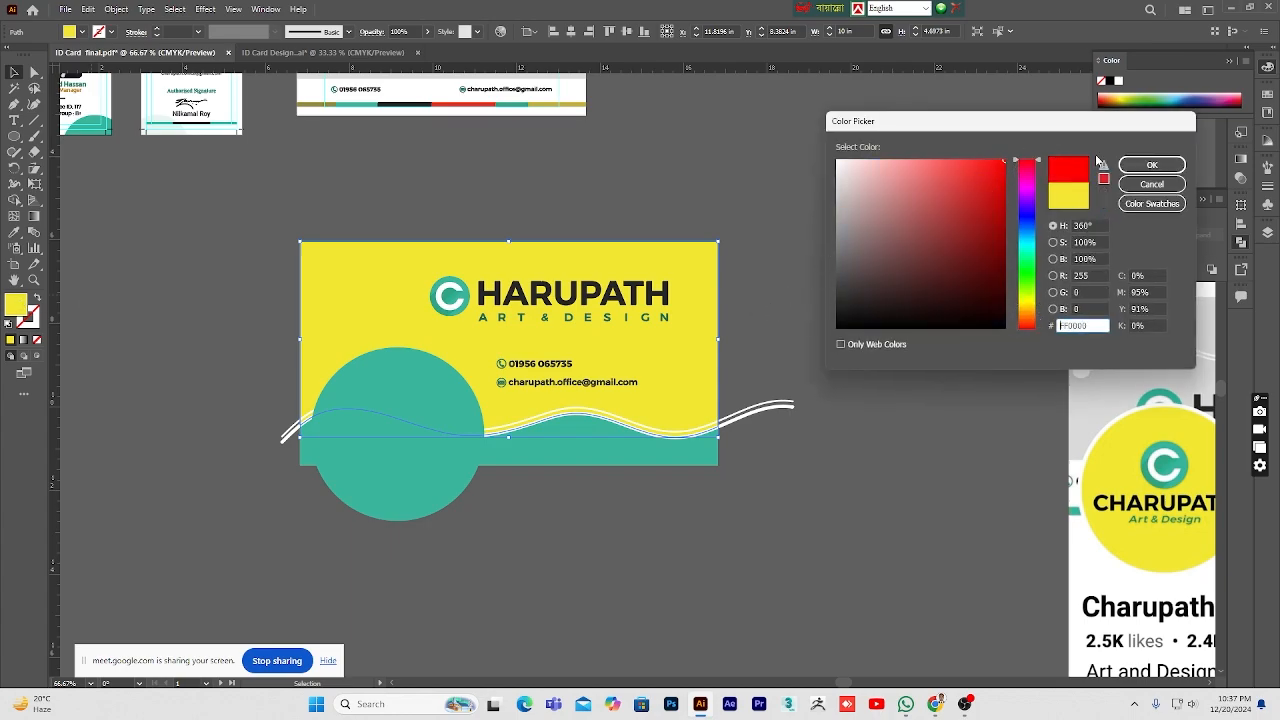
click(1135, 164)
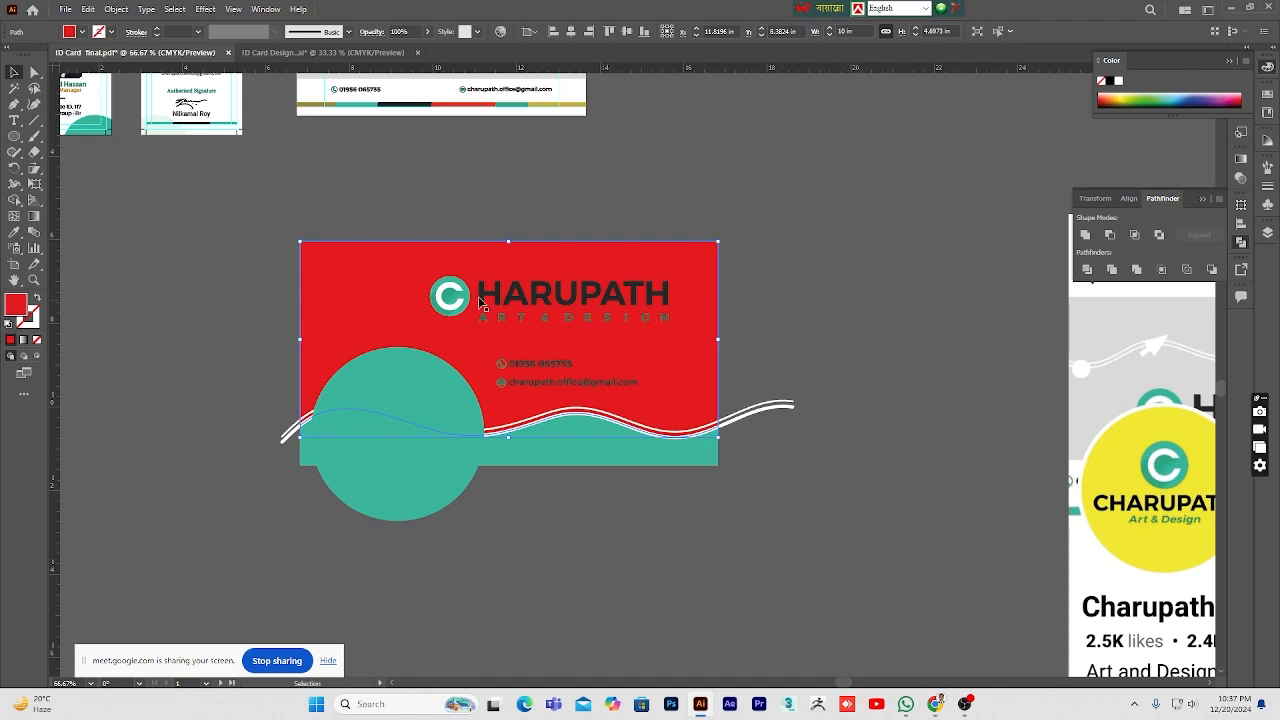
double_click(17, 304)
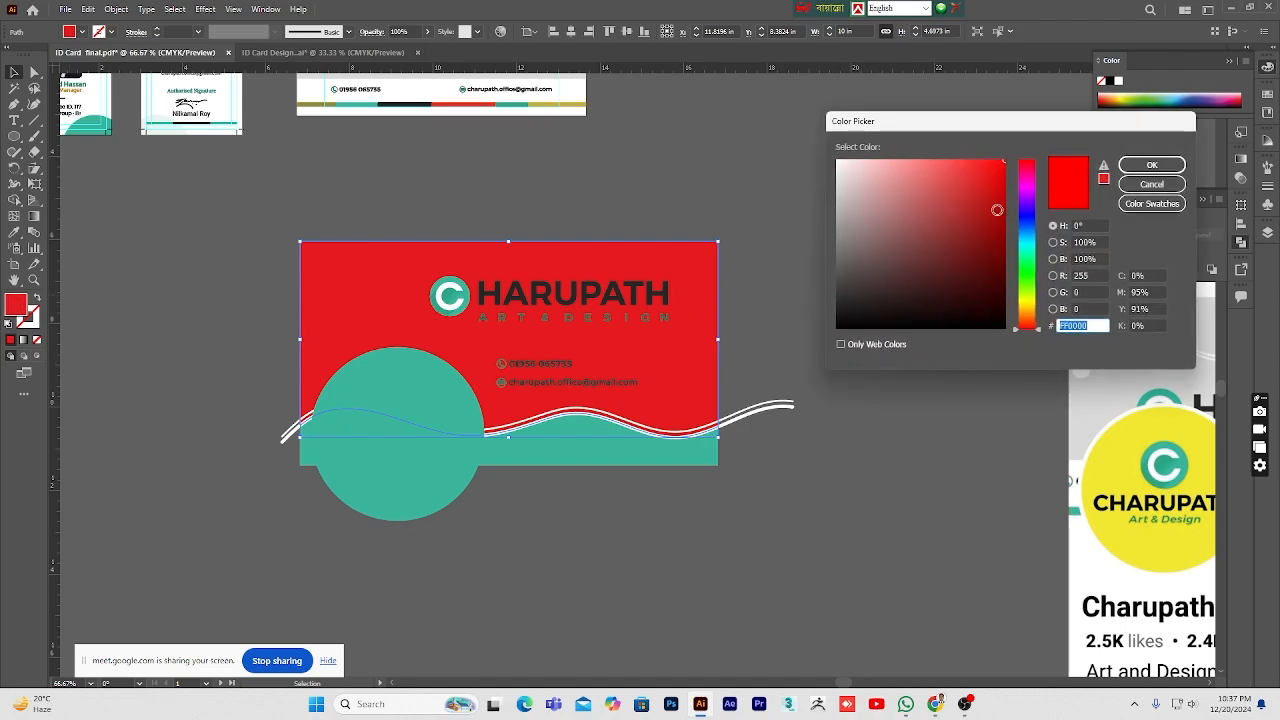
click(997, 210)
click(1151, 165)
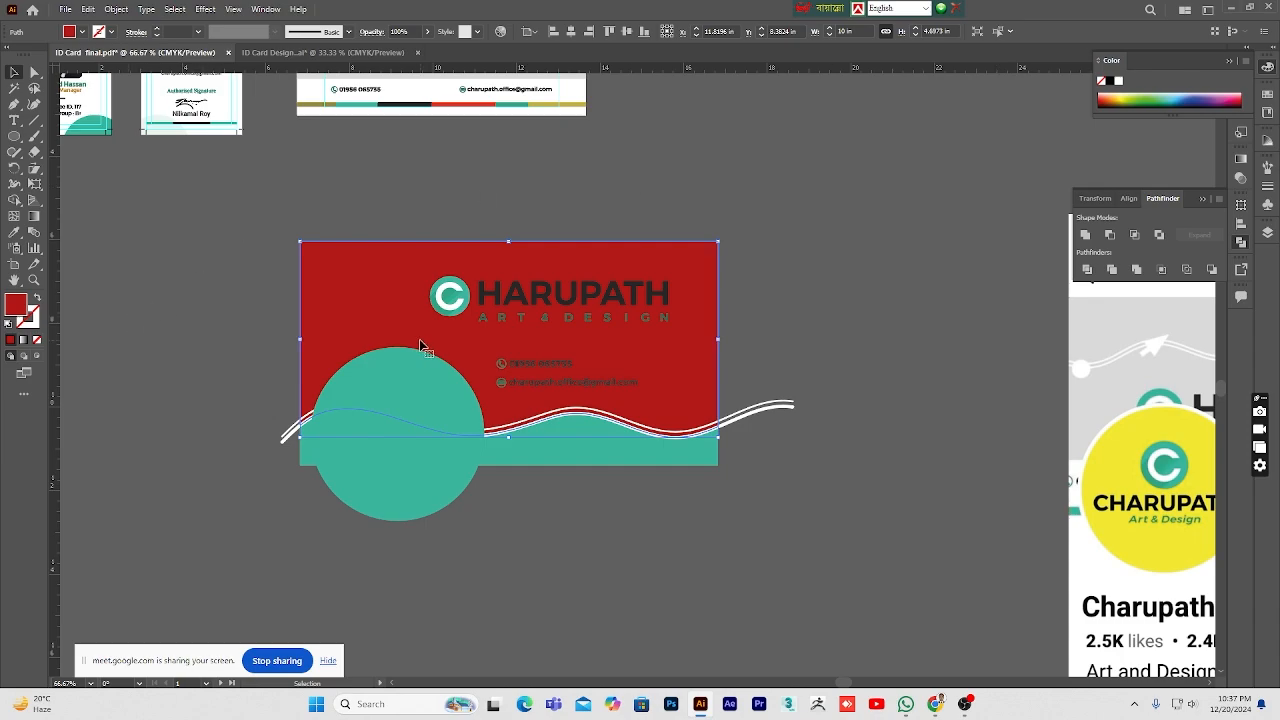
key(ctrl+z)
key(ctrl+z)
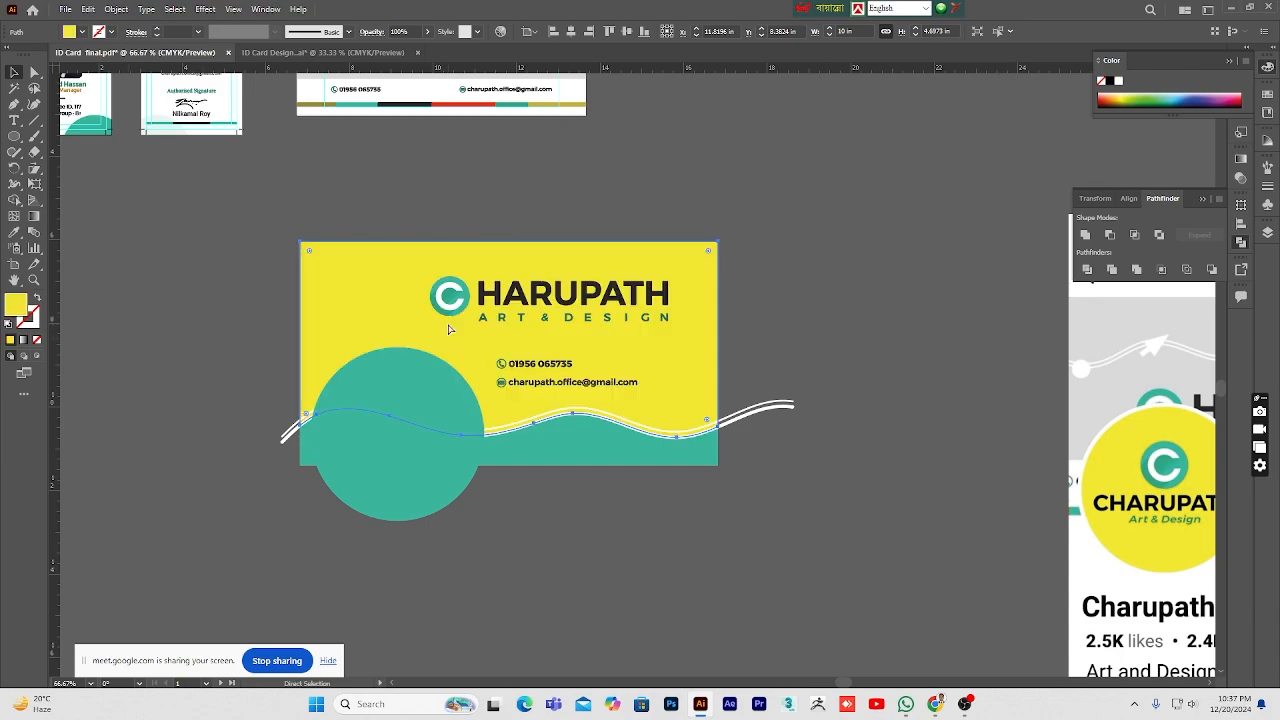
click(799, 270)
Step: Enlarge the phone and e-mail lines slightly and reposition them under the cover's logo
scroll(836, 340, up, 1)
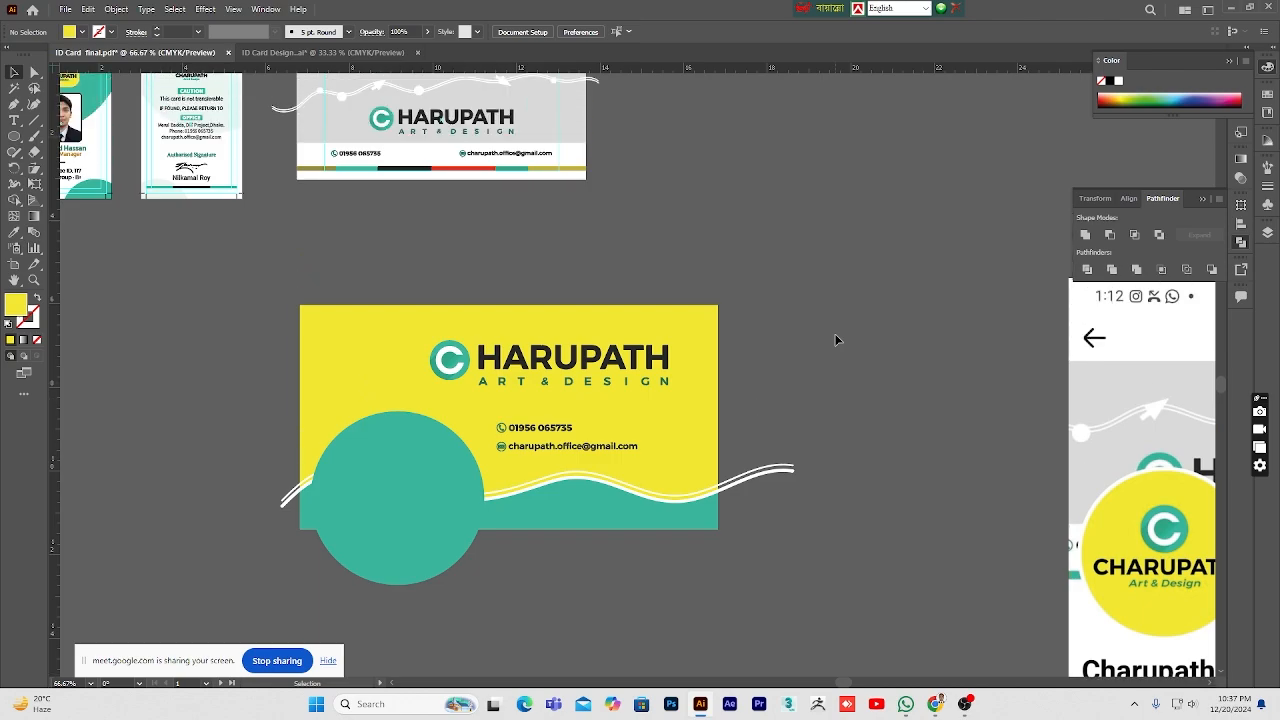
scroll(836, 340, down, 1)
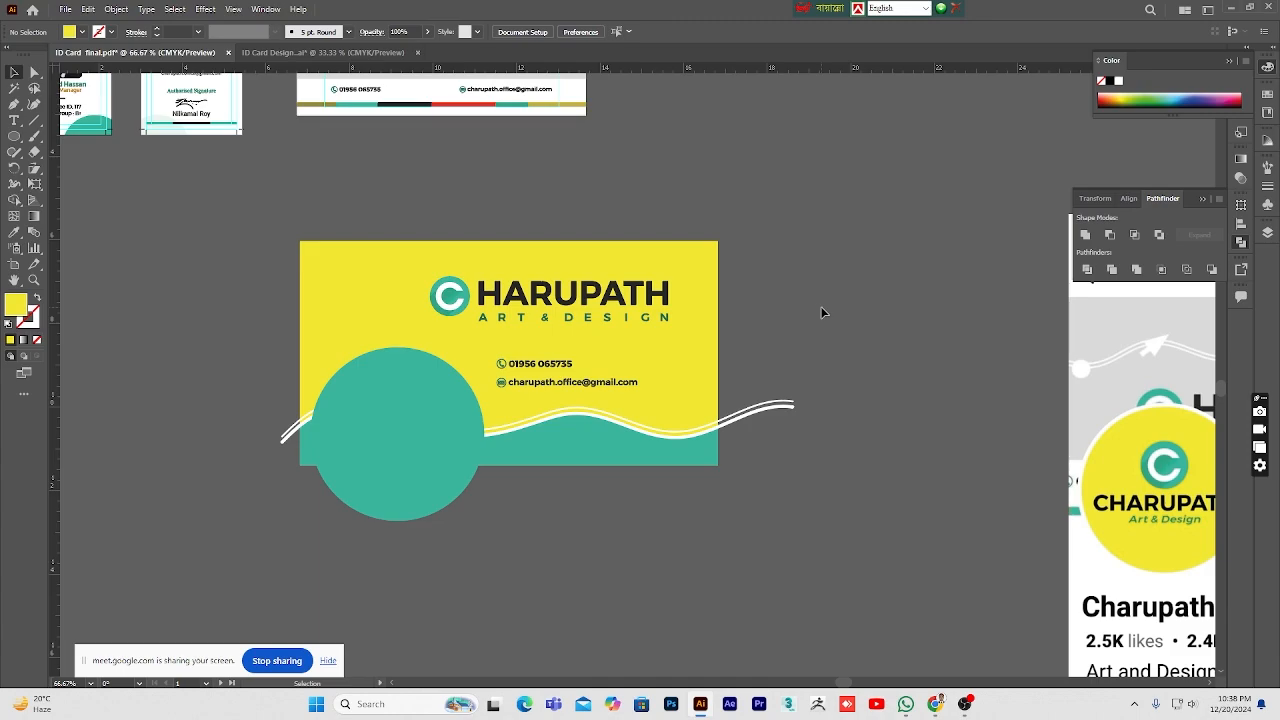
scroll(800, 290, up, 2)
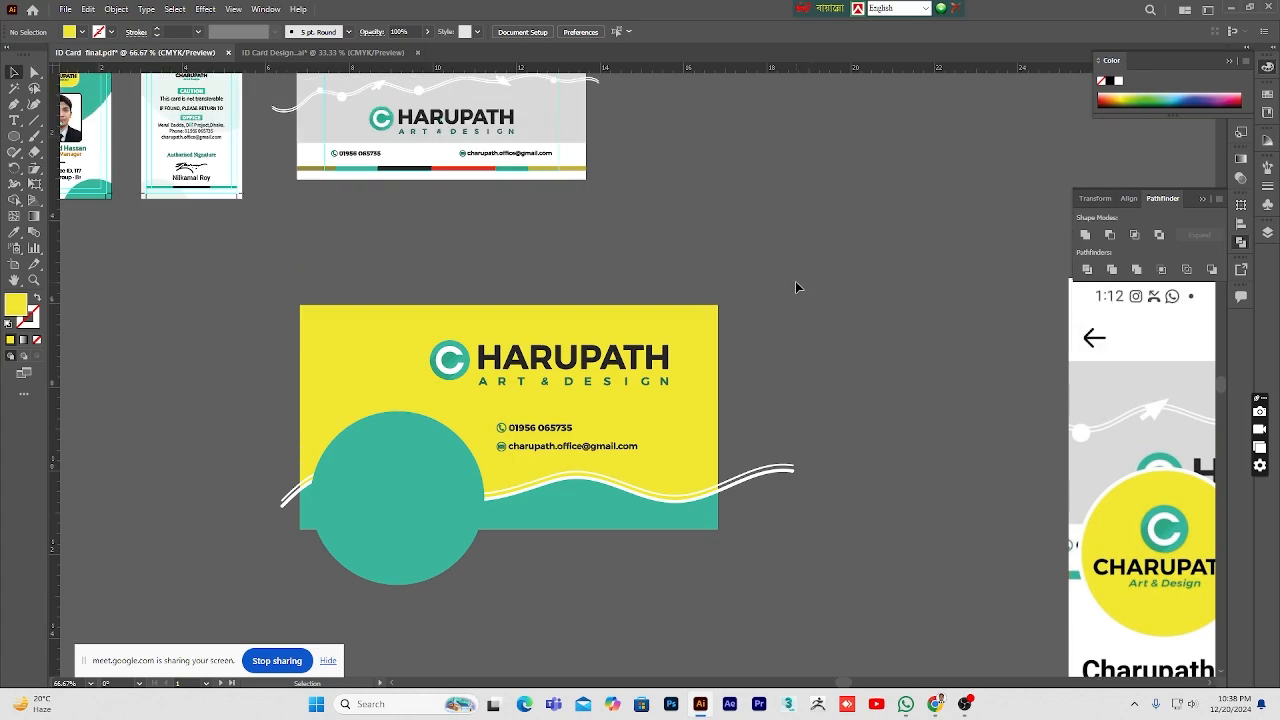
scroll(808, 289, up, 1)
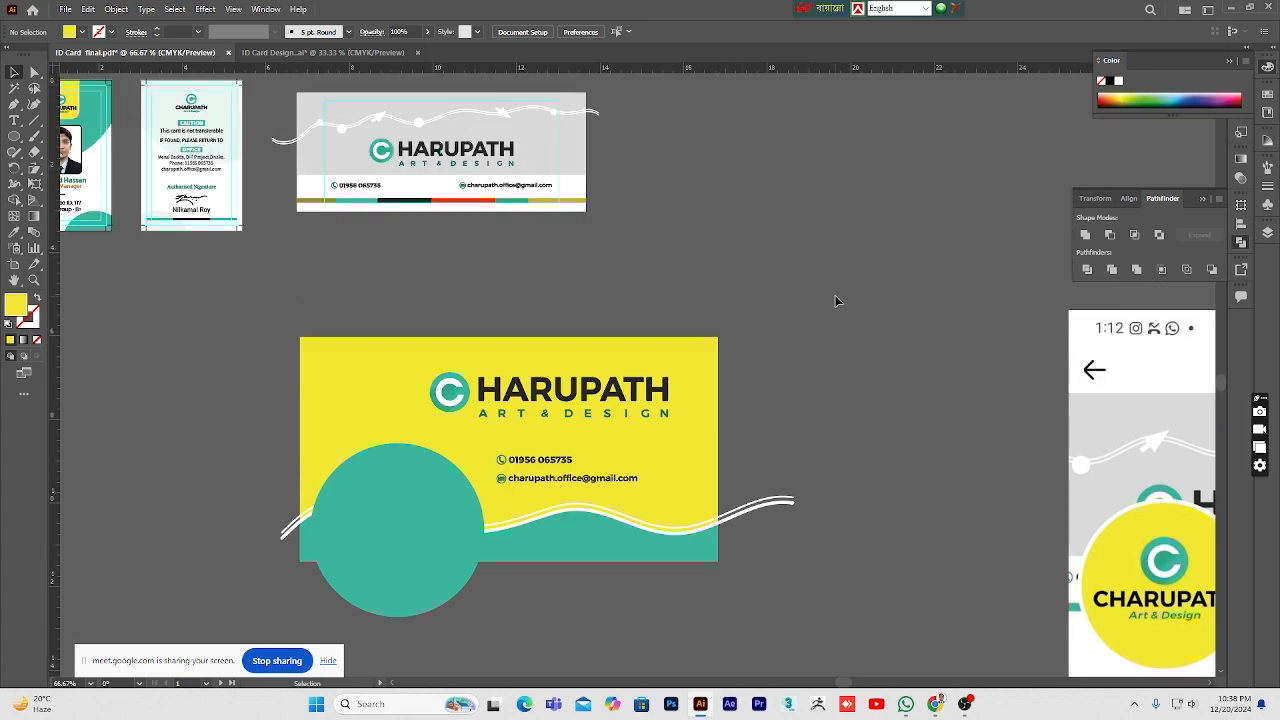
click(535, 460)
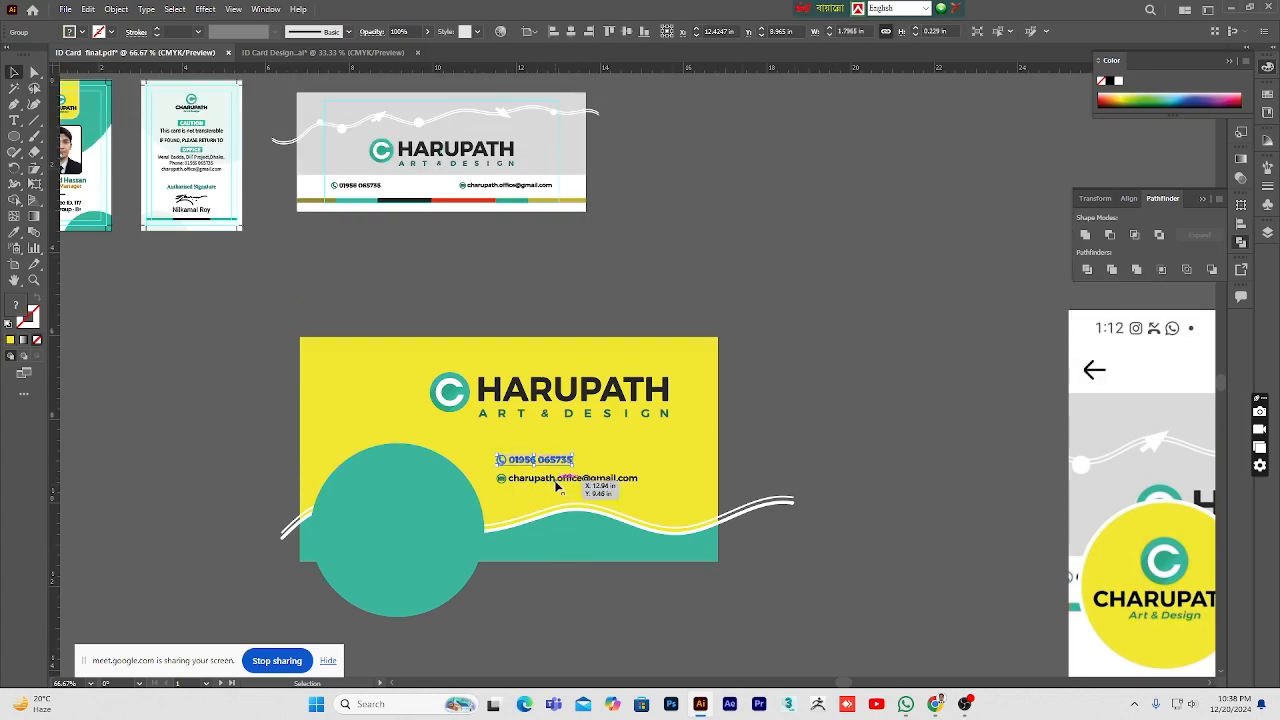
shift+click(555, 481)
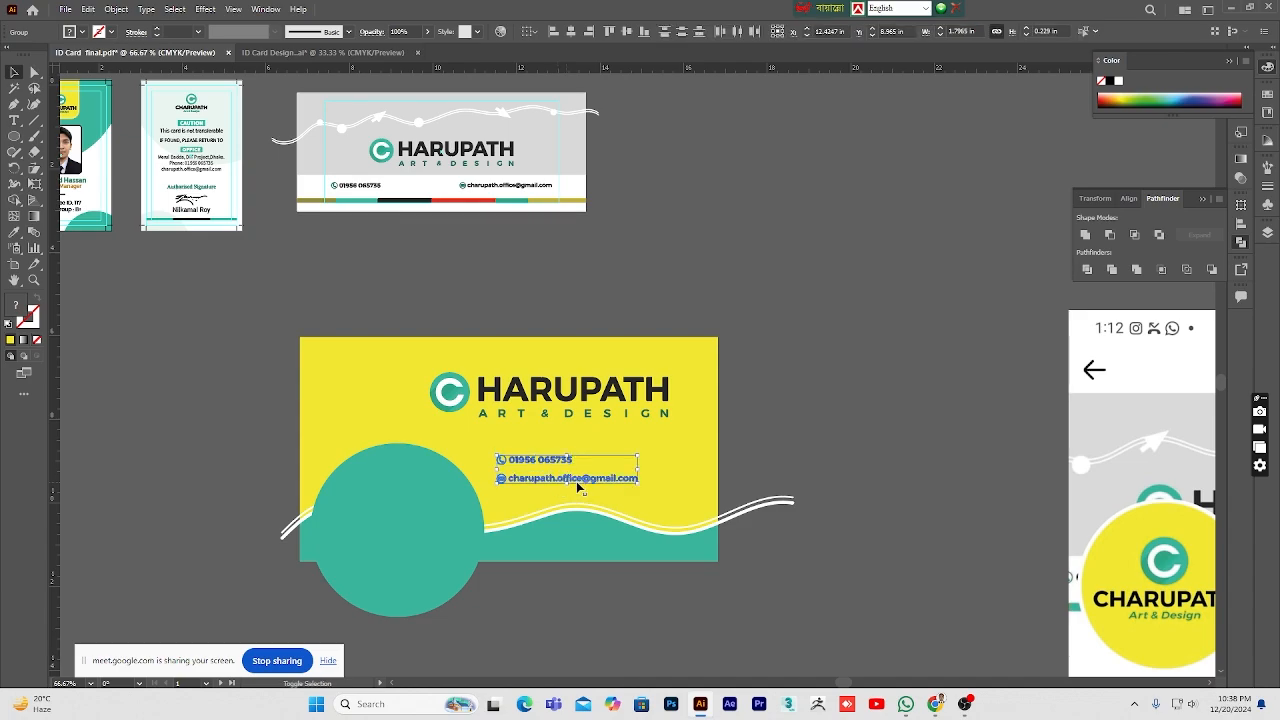
drag(638, 486, 651, 495)
drag(550, 486, 567, 481)
click(840, 472)
Step: Recolour the cover's upper yellow background with the light grey sampled from the cover in the phone screenshot
scroll(844, 465, down, 2)
scroll(840, 466, up, 1)
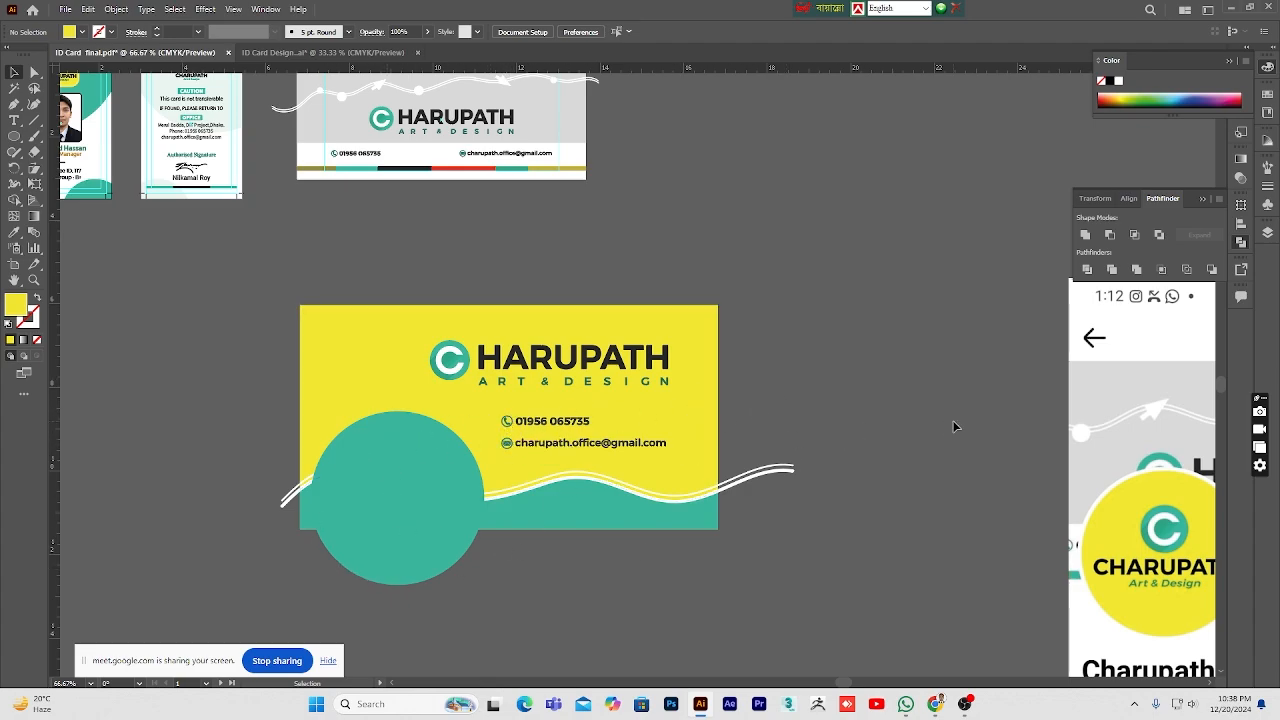
key(h)
drag(772, 385, 616, 364)
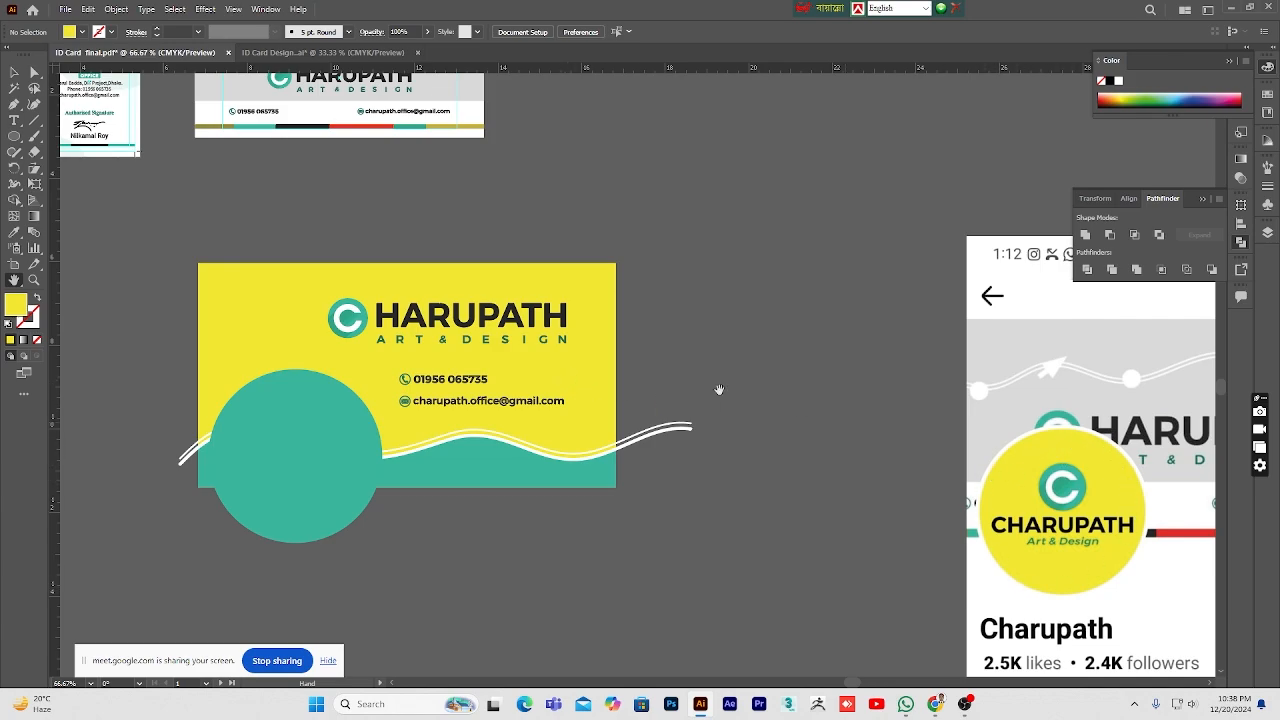
click(12, 69)
click(301, 281)
click(14, 231)
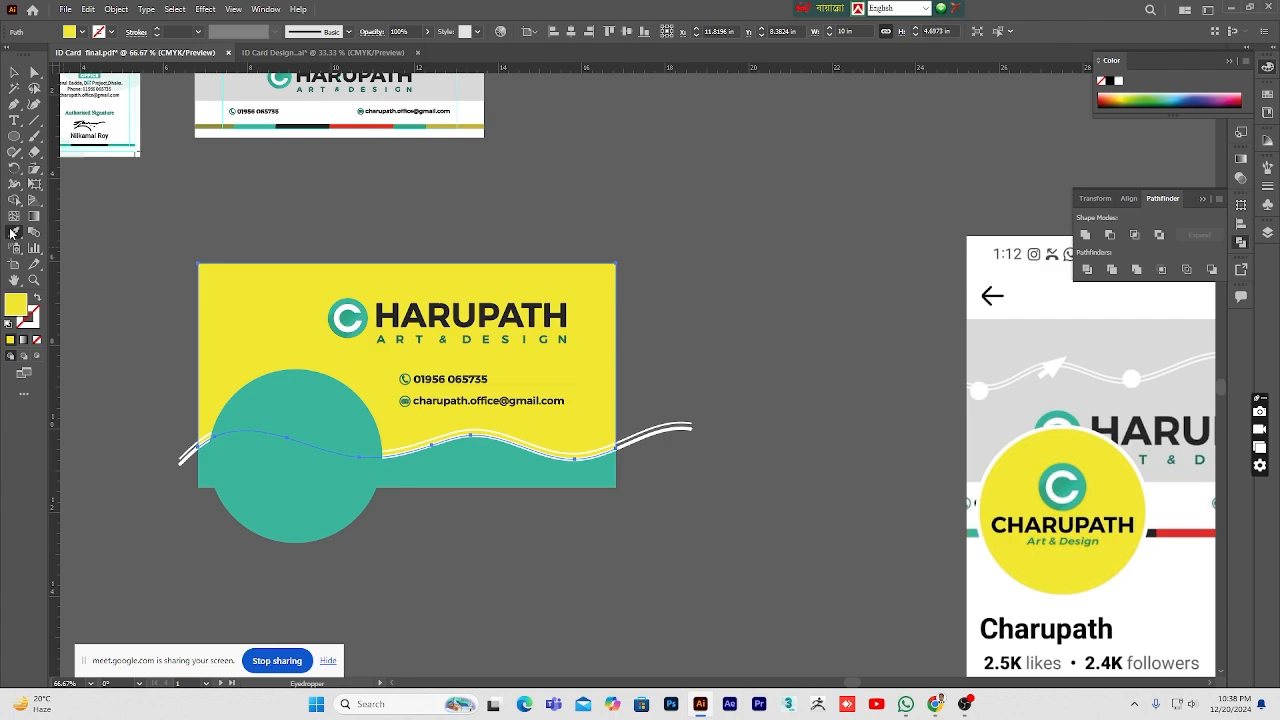
click(477, 461)
click(1014, 352)
click(14, 72)
click(740, 262)
scroll(725, 415, up, 1)
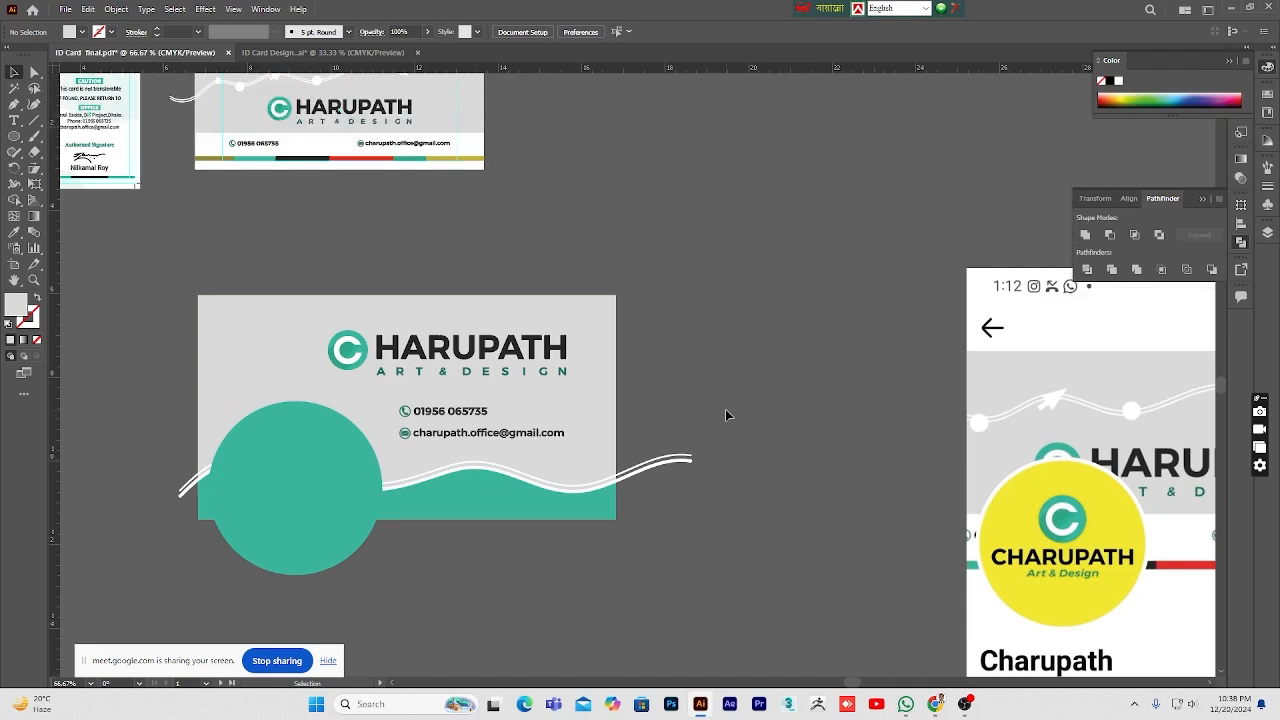
scroll(726, 415, up, 3)
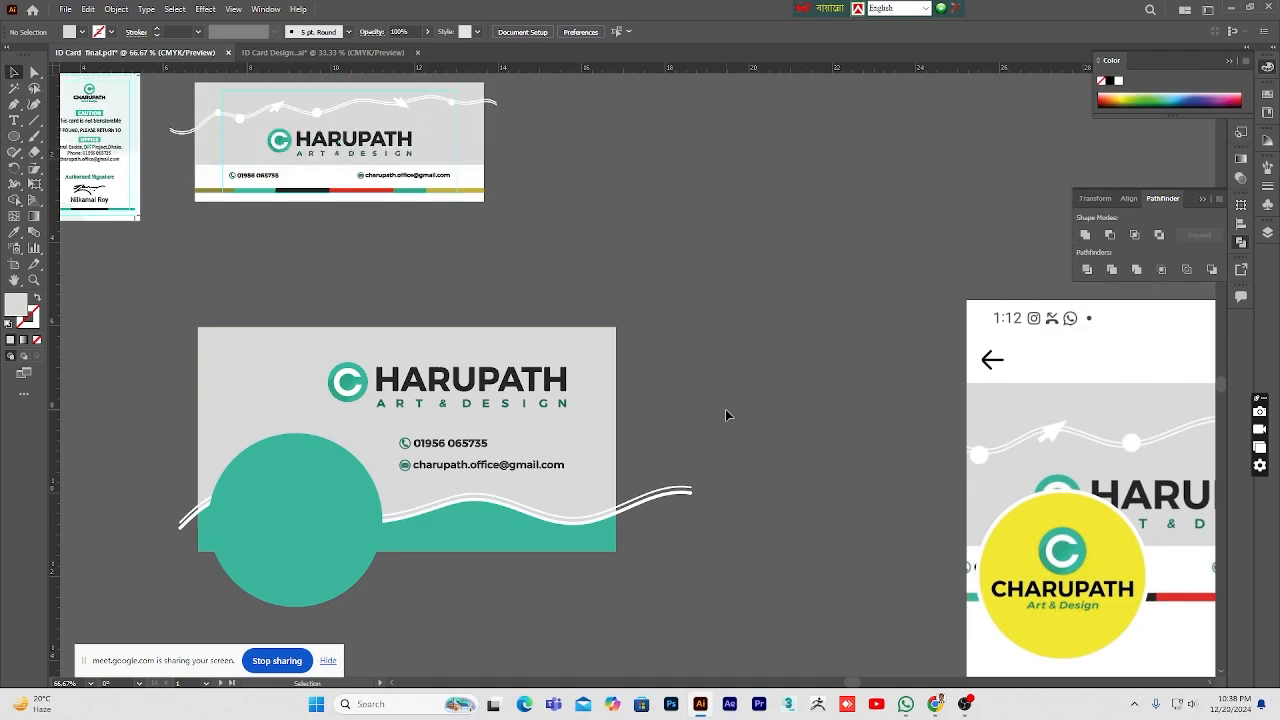
scroll(724, 419, down, 3)
scroll(724, 422, up, 2)
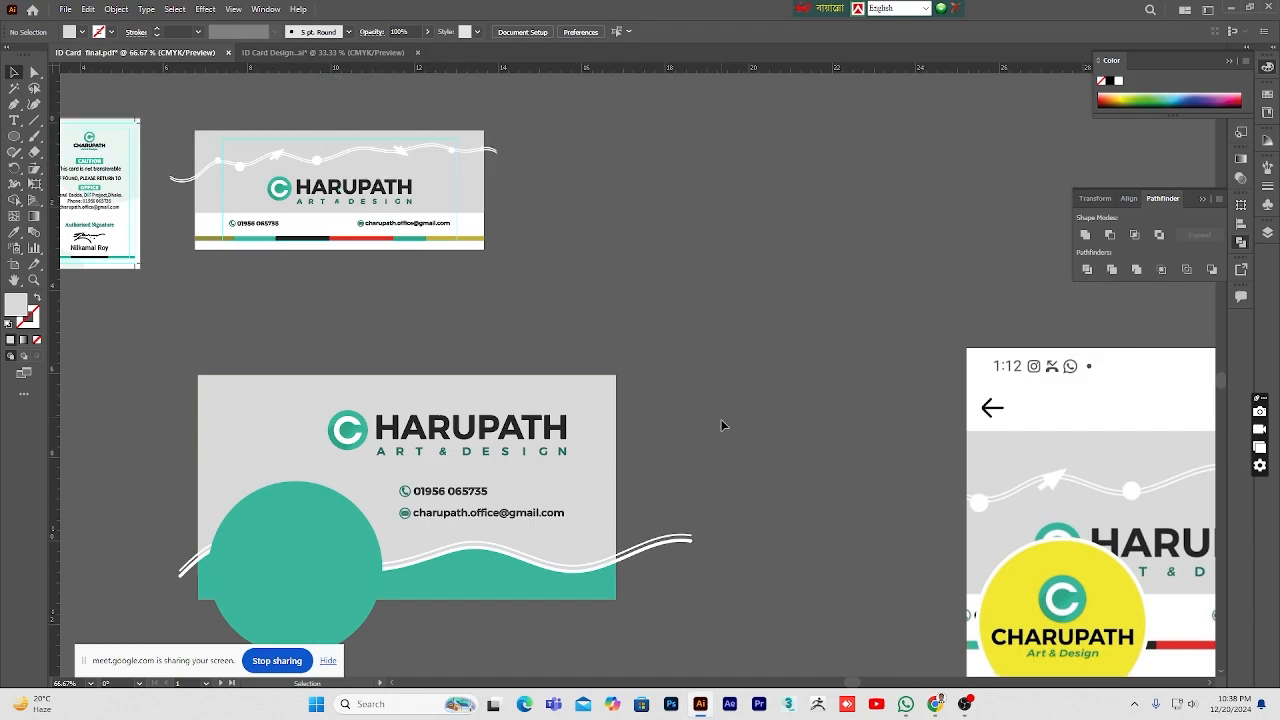
scroll(722, 425, down, 2)
click(356, 462)
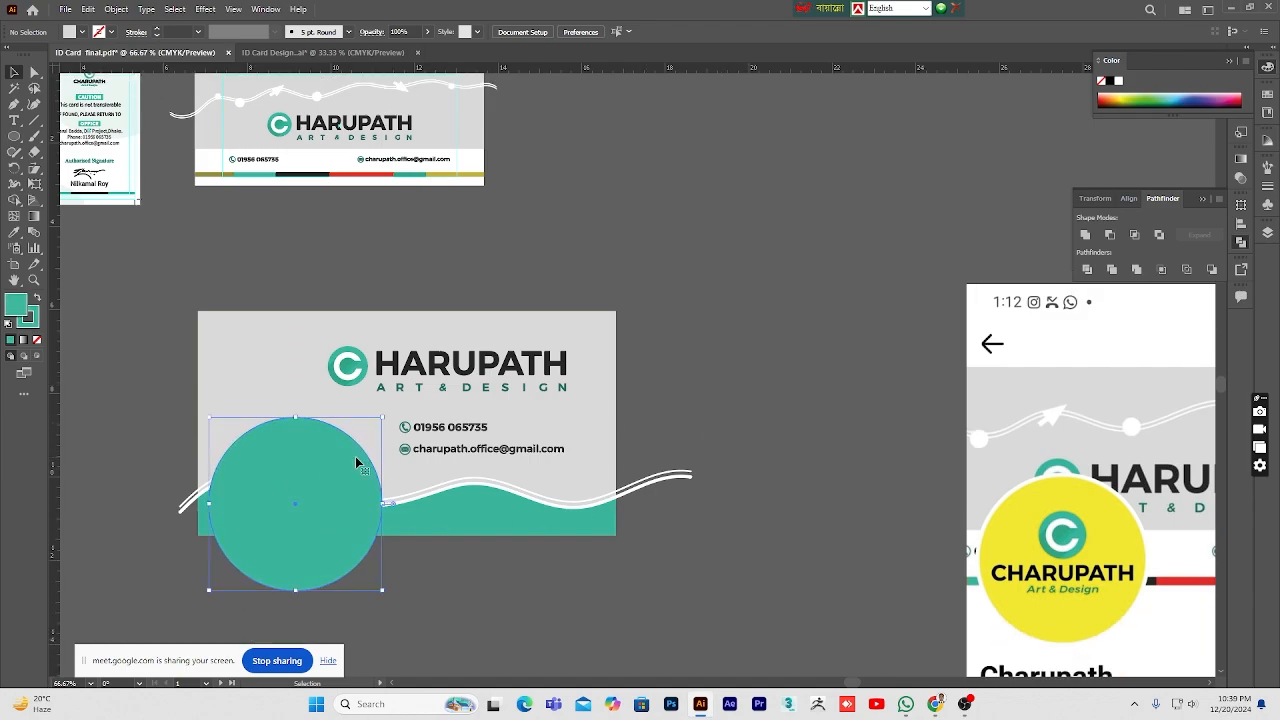
click(700, 367)
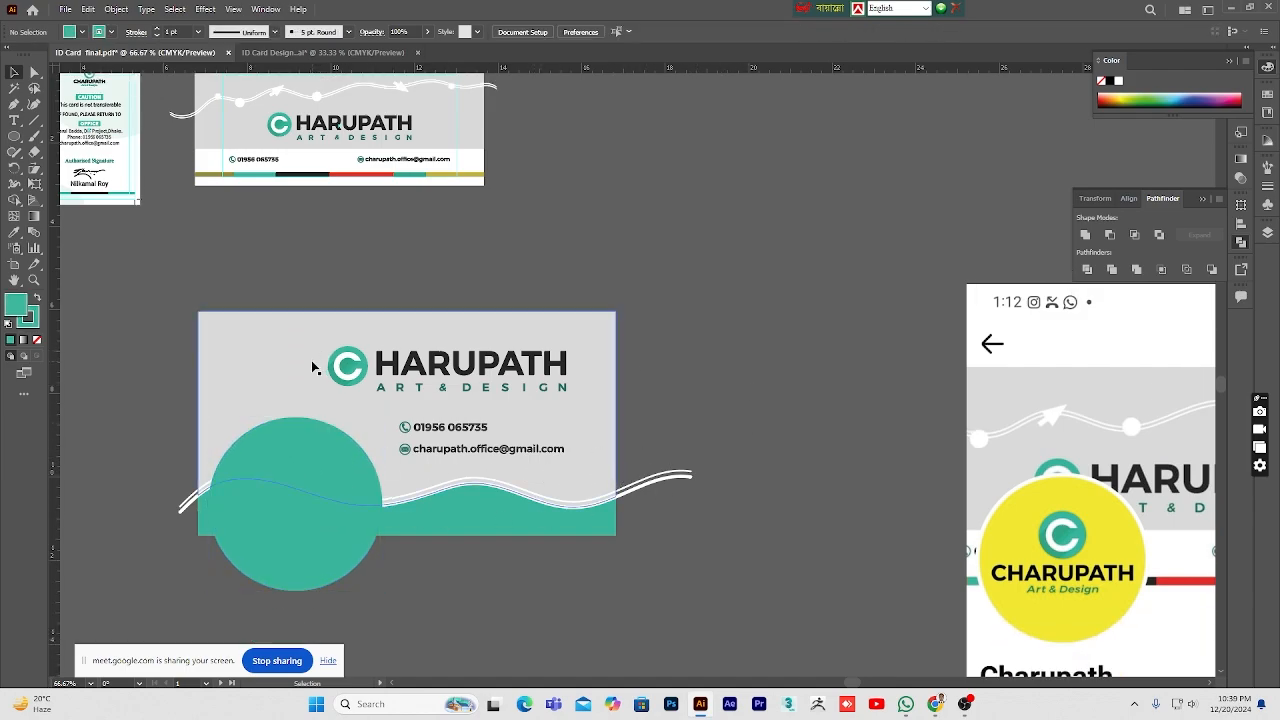
click(361, 375)
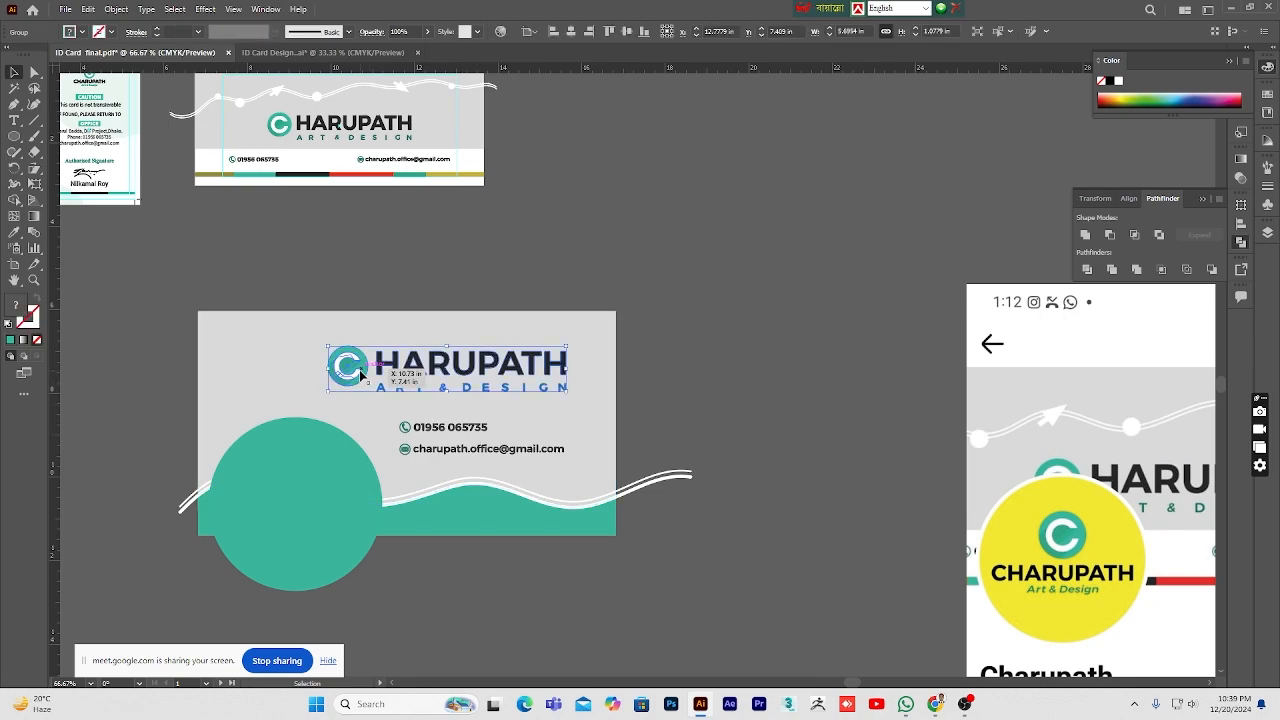
Step: Copy the stacked Charupath logo from the ID card's back onto the teal profile circle, scaled to about 3 in wide
click(372, 248)
scroll(373, 258, up, 2)
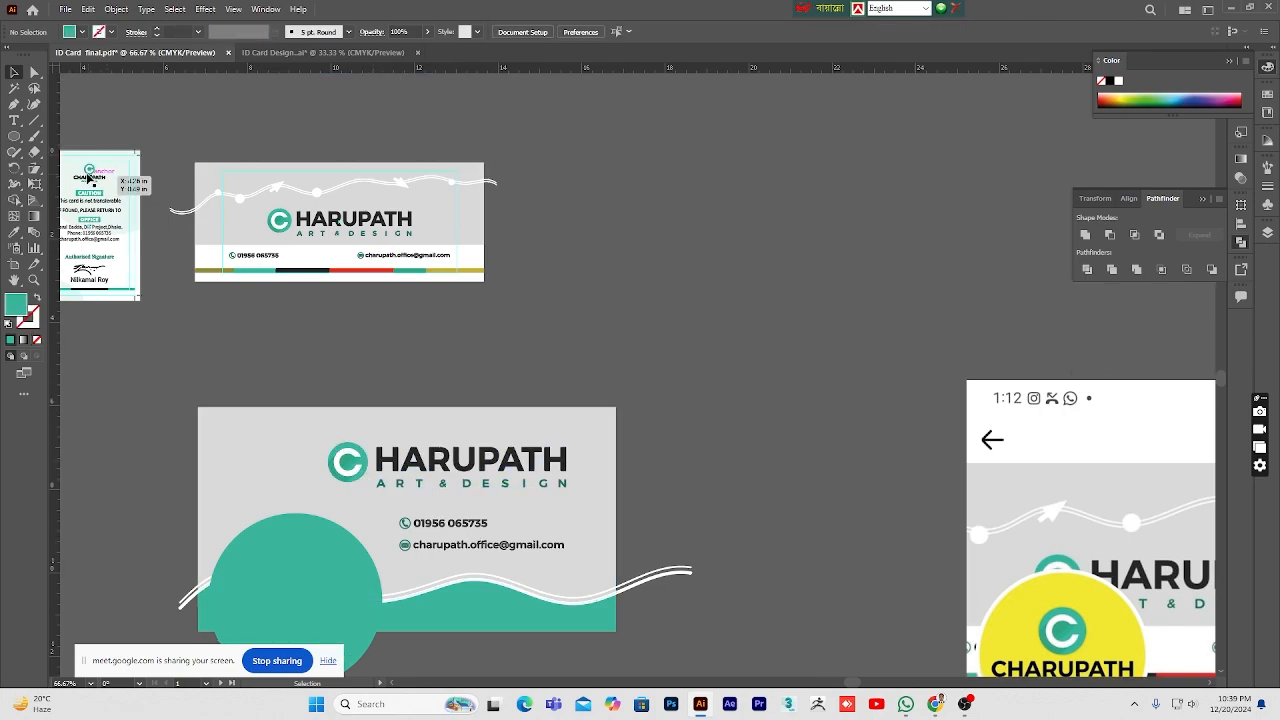
drag(88, 172, 651, 337)
drag(553, 247, 330, 627)
scroll(330, 515, down, 2)
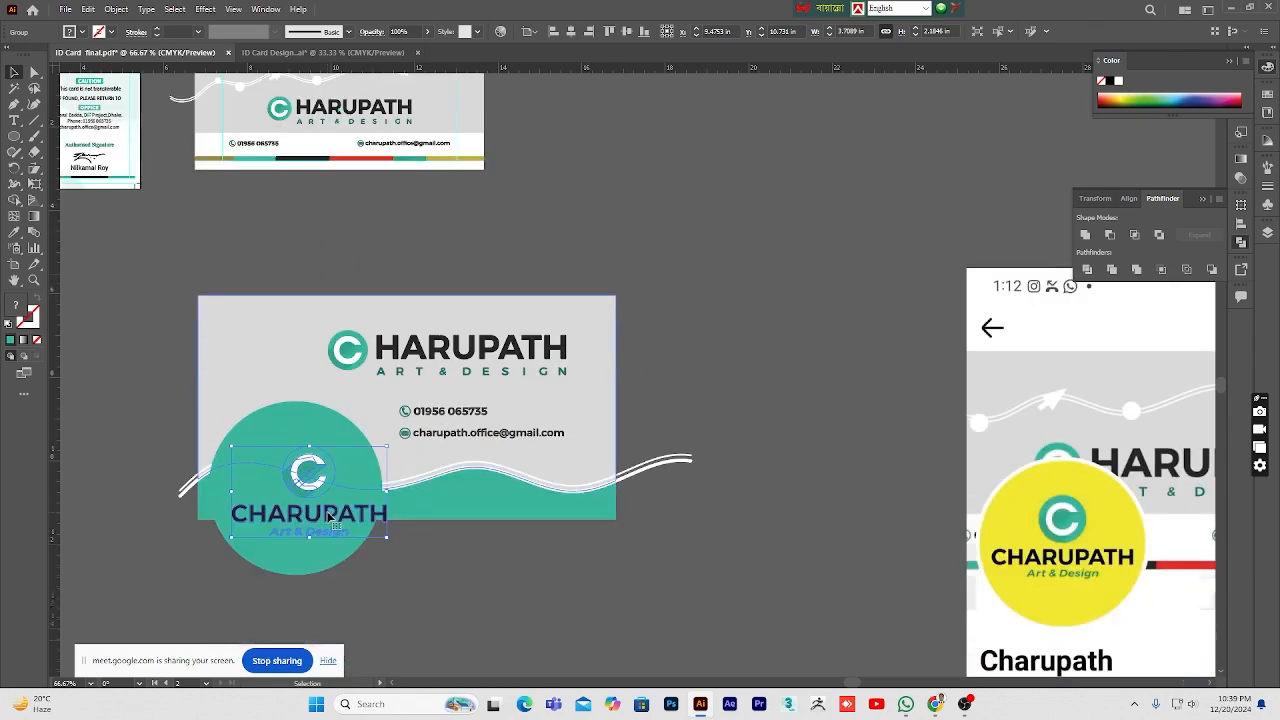
drag(388, 540, 371, 527)
mouse_move(309, 484)
mouse_down()
mouse_move(282, 482)
mouse_move(295, 483)
mouse_up()
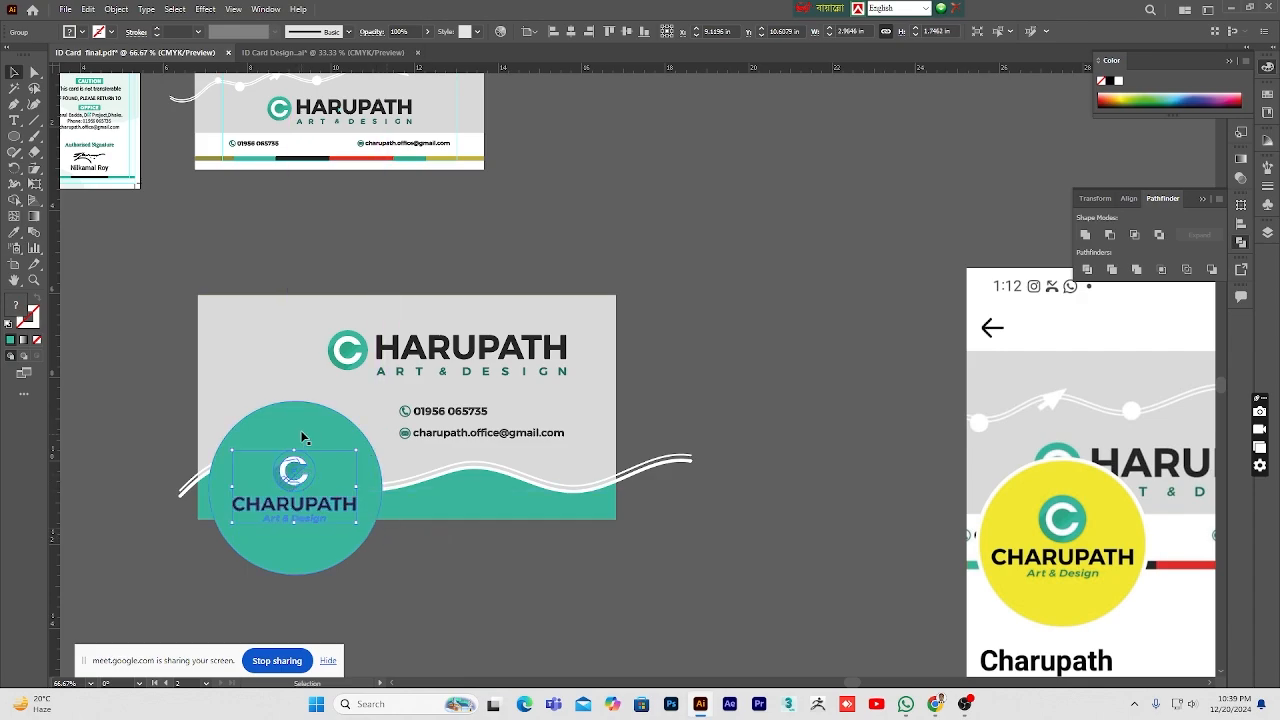
Step: Centre the stacked logo horizontally and vertically on the teal profile circle
shift+click(303, 430)
click(303, 430)
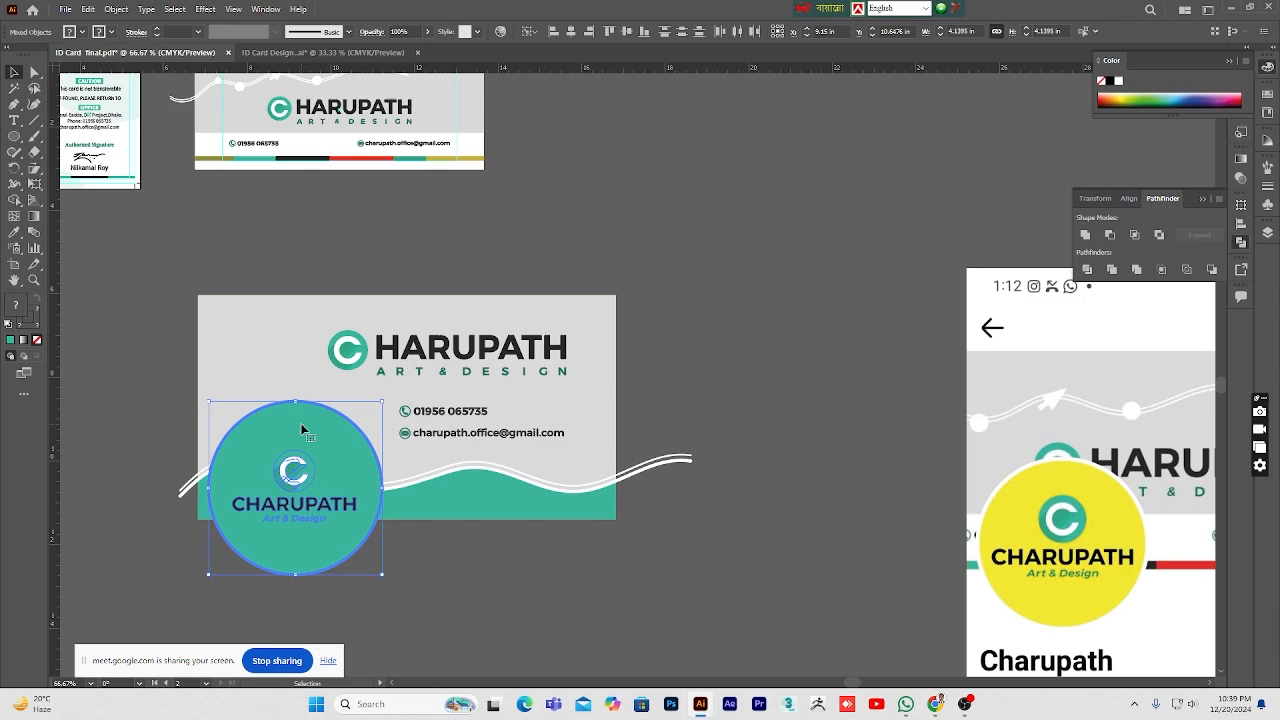
click(571, 31)
click(627, 31)
click(652, 352)
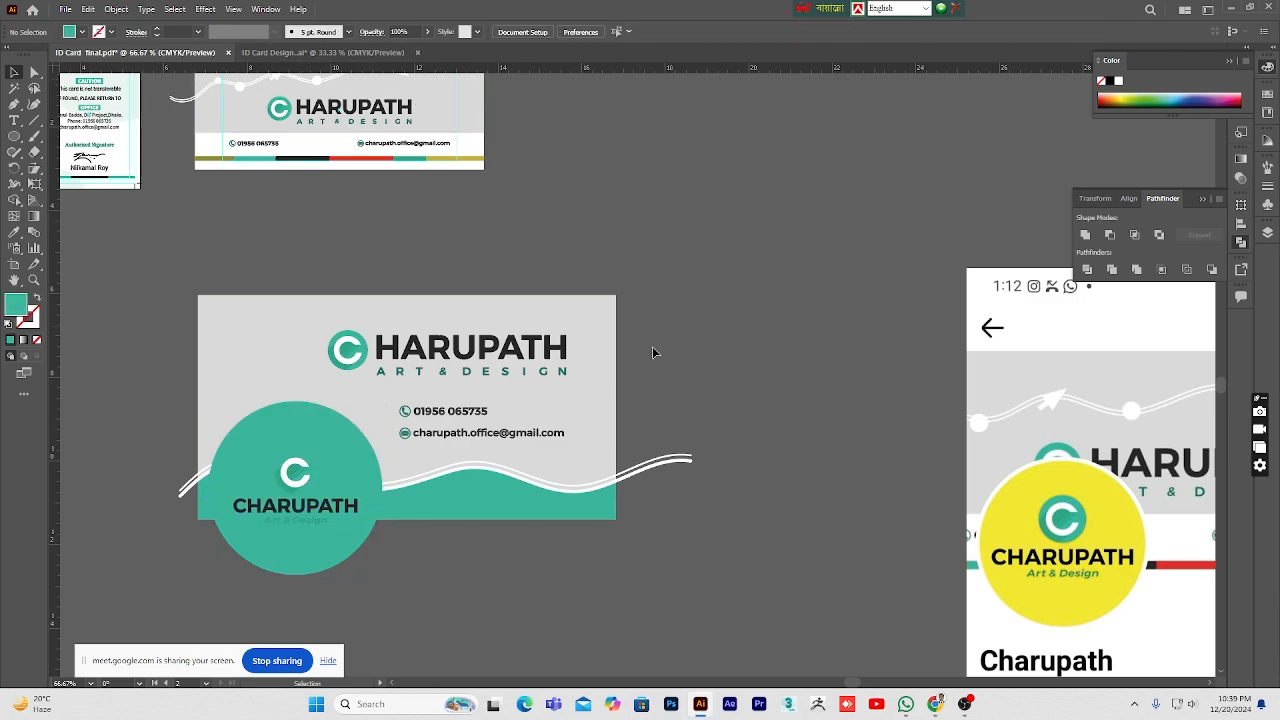
Step: Add a concentric copy of the profile circle, about 3.8 in wide, filled with the yellow sampled from the screenshot's profile picture
click(328, 438)
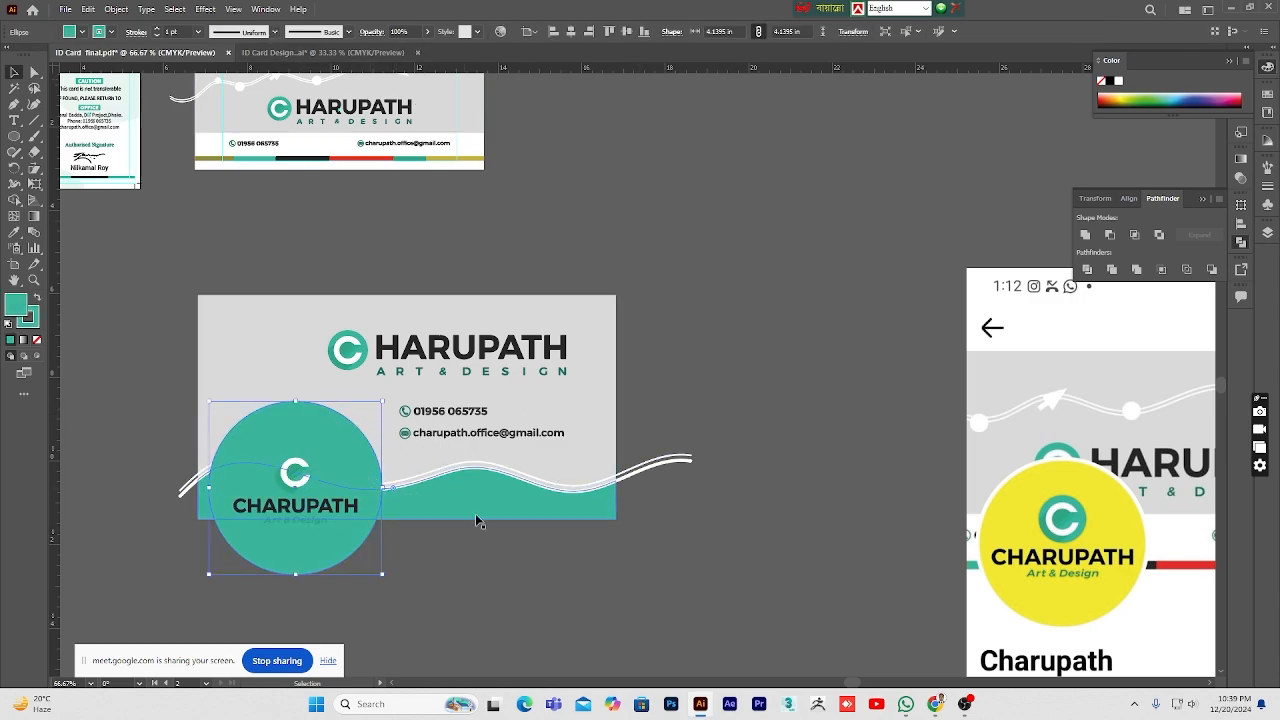
key(a)
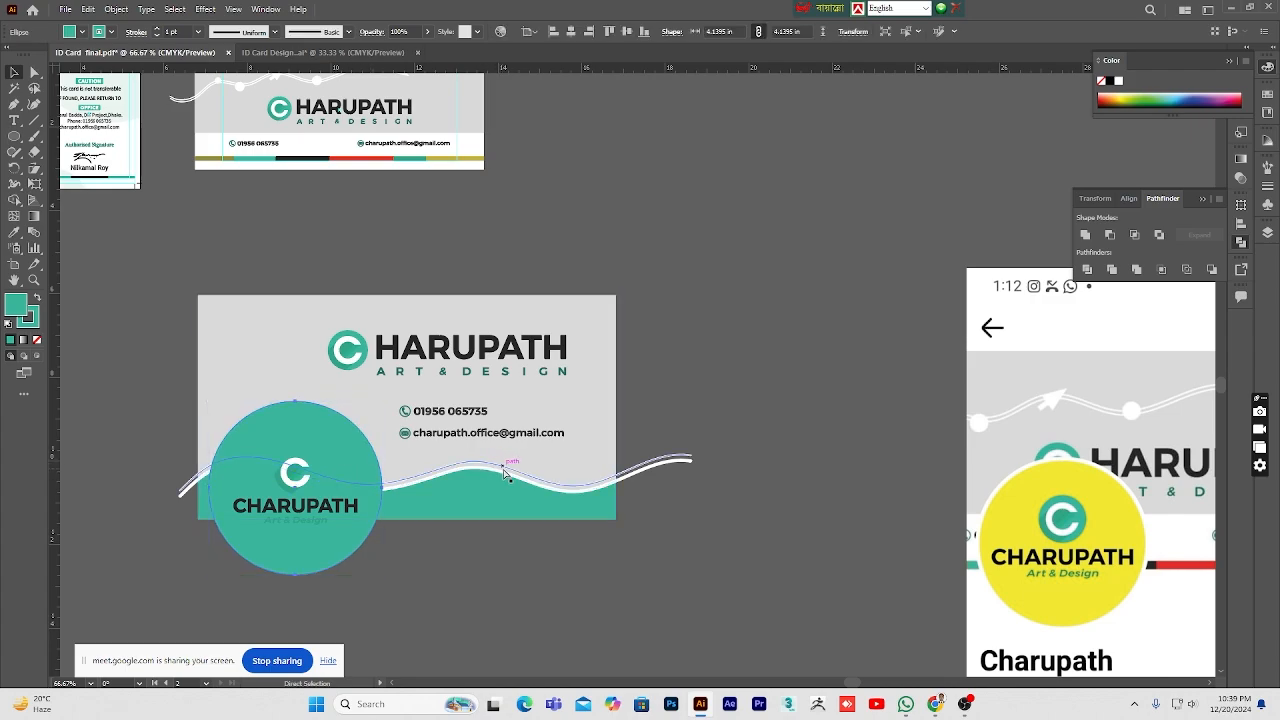
key(v)
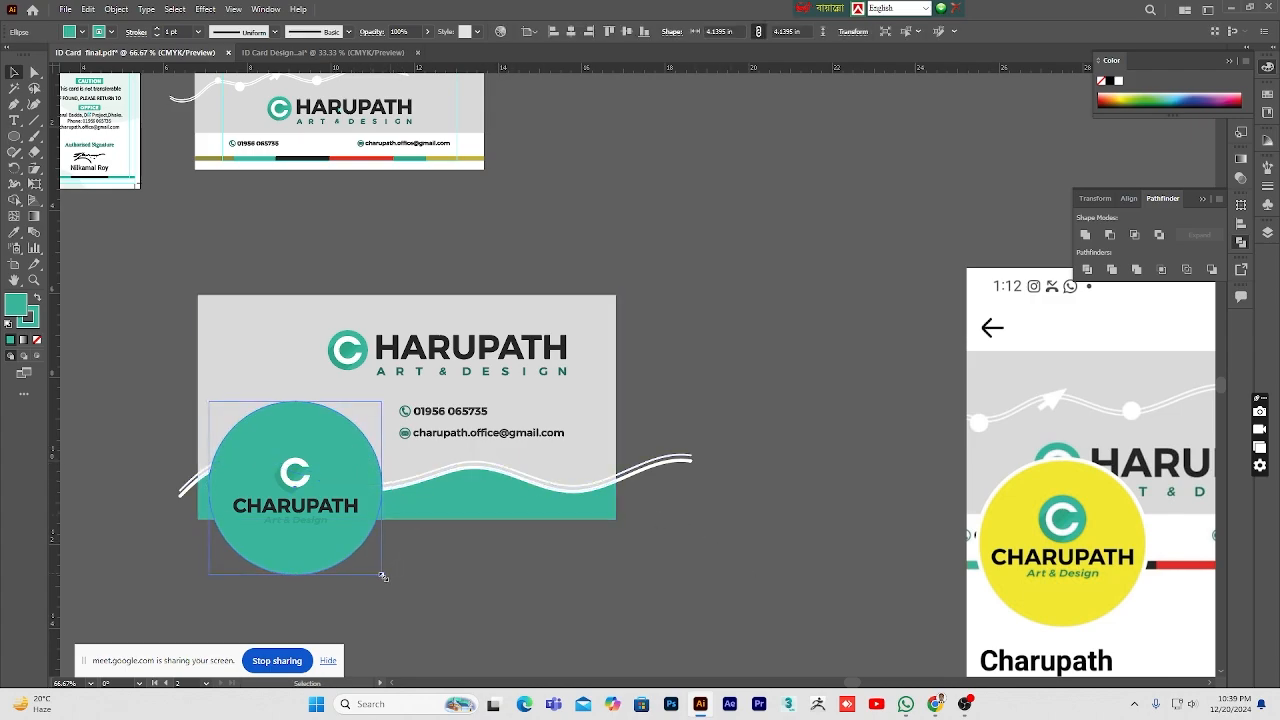
drag(382, 574, 382, 569)
click(14, 232)
click(1017, 525)
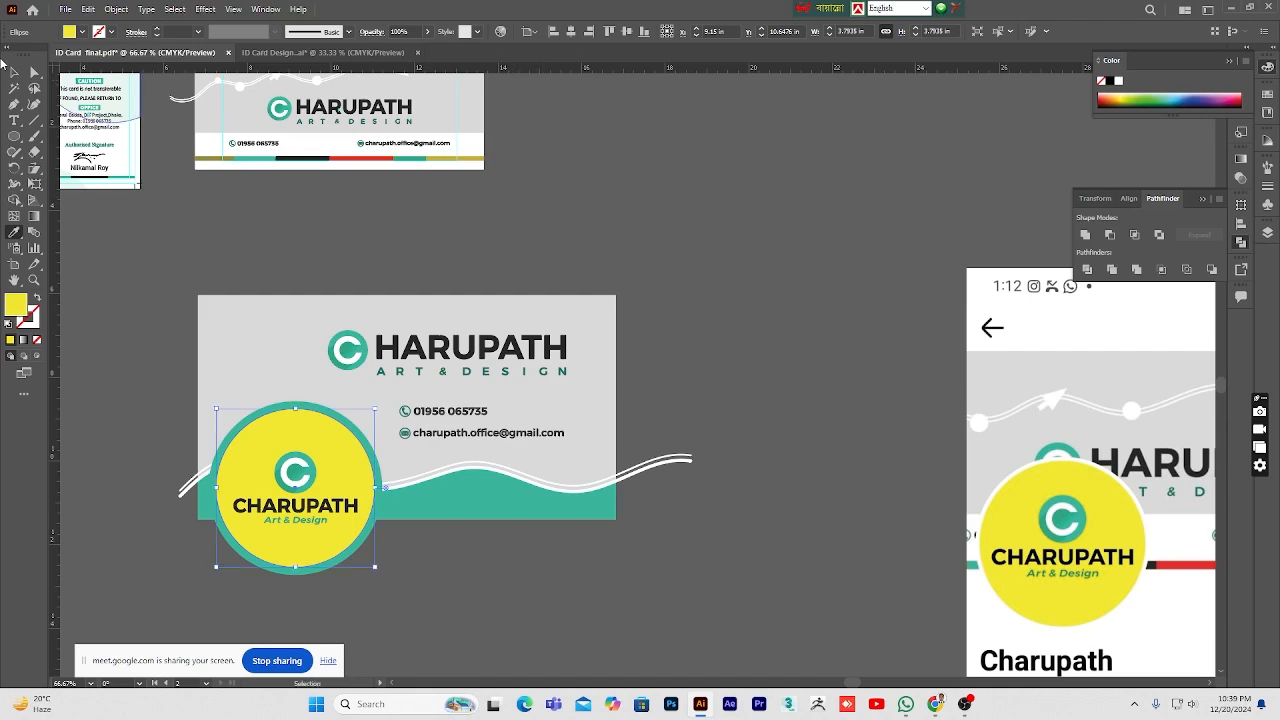
key(v)
click(577, 229)
Step: Recolour the outer teal profile circle with the white sampled from the phone screenshot
click(352, 427)
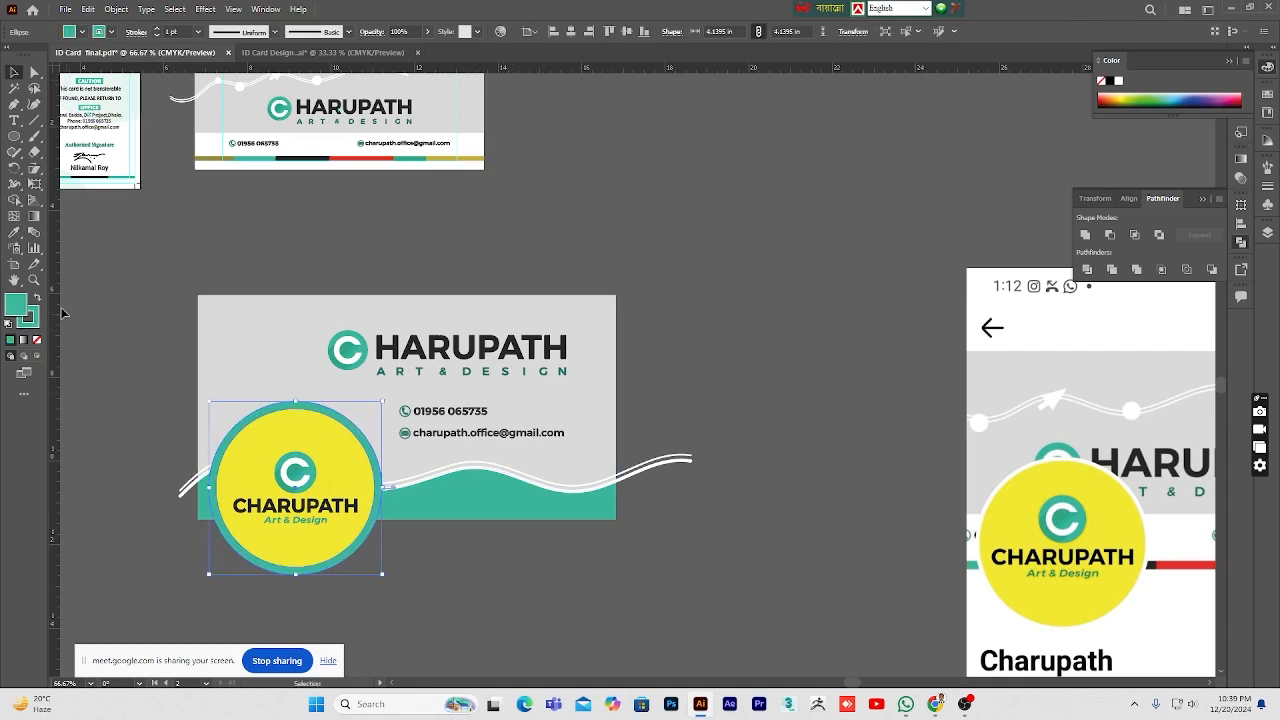
key(i)
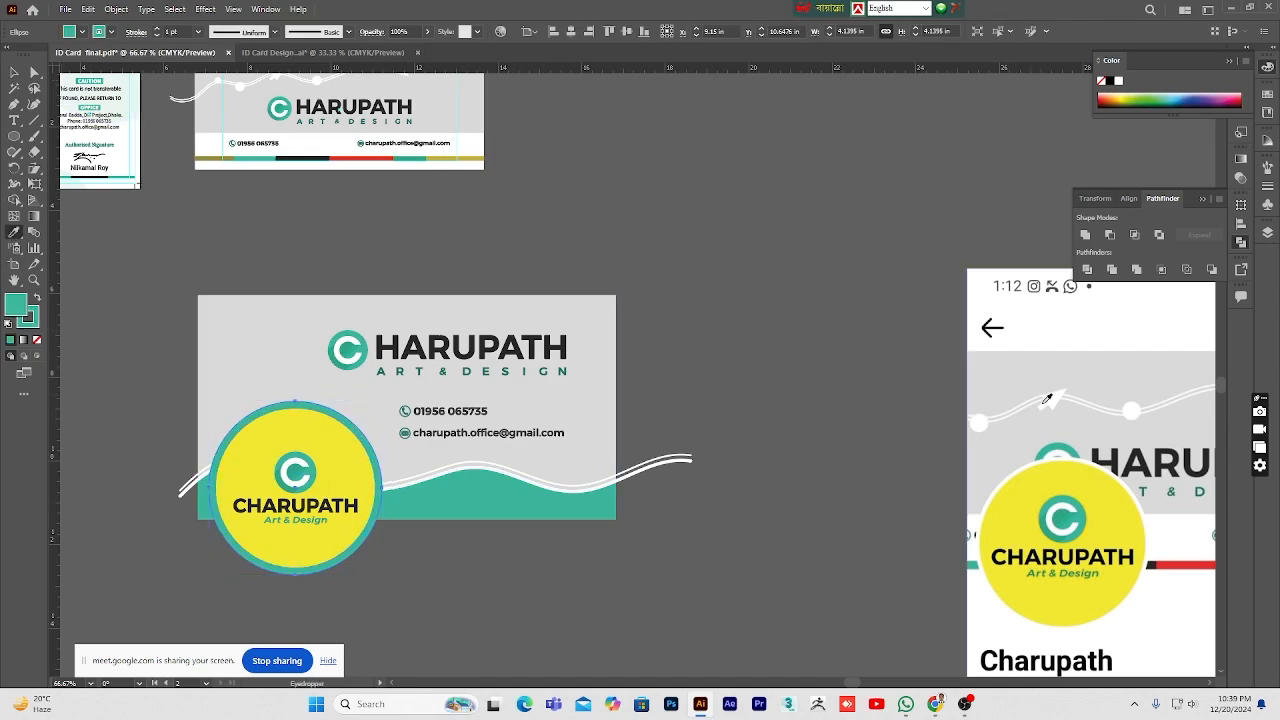
click(1003, 485)
click(528, 280)
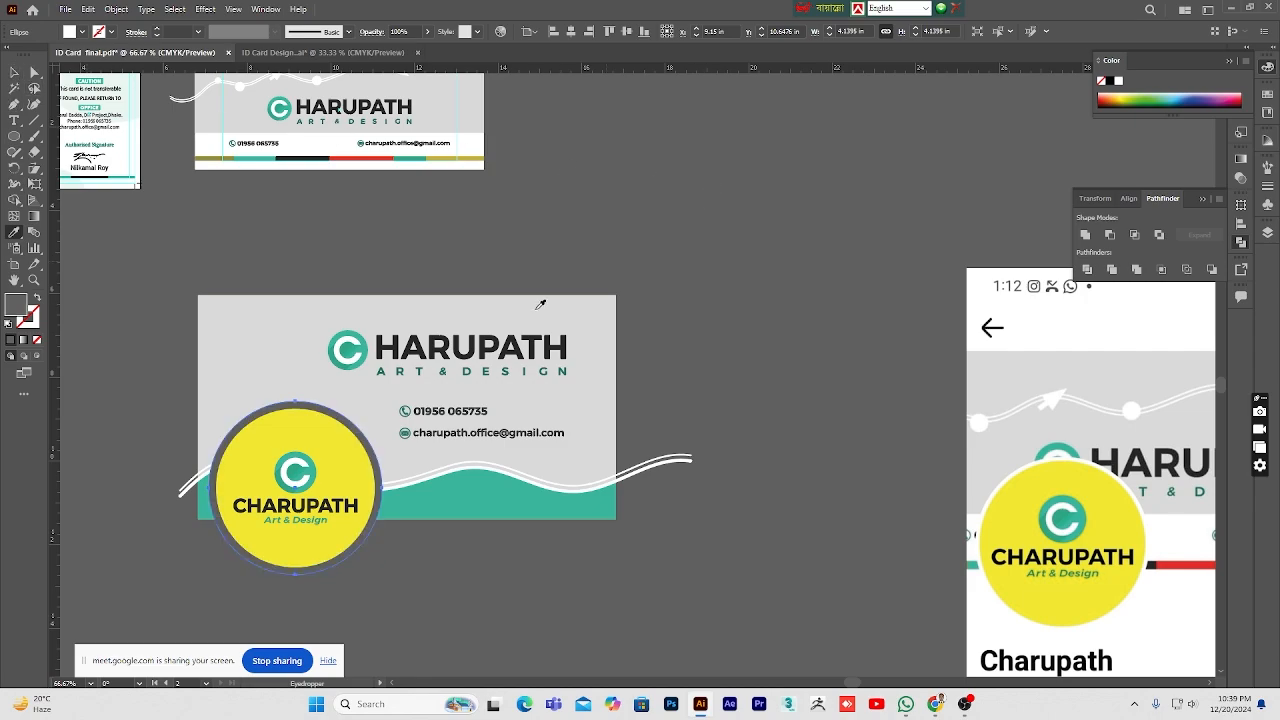
click(982, 580)
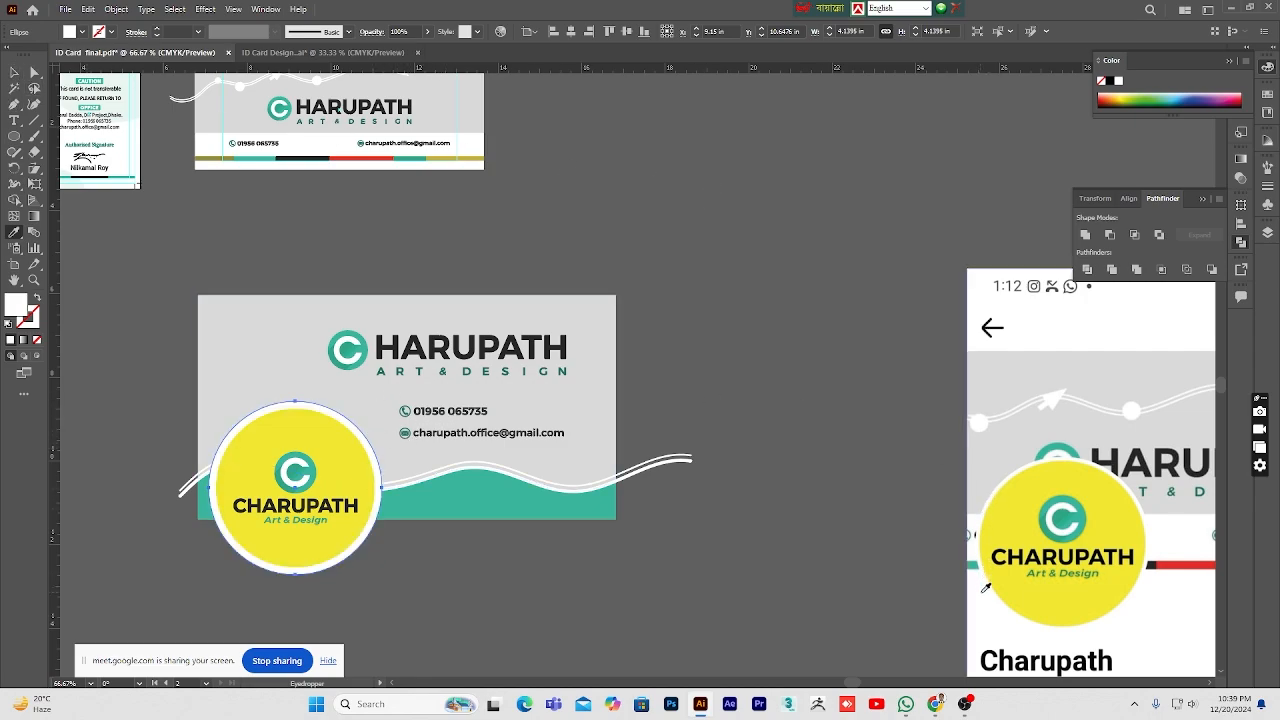
Step: Enlarge the yellow profile circle slightly about its centre, leaving only a thin white ring around it
click(13, 73)
click(563, 211)
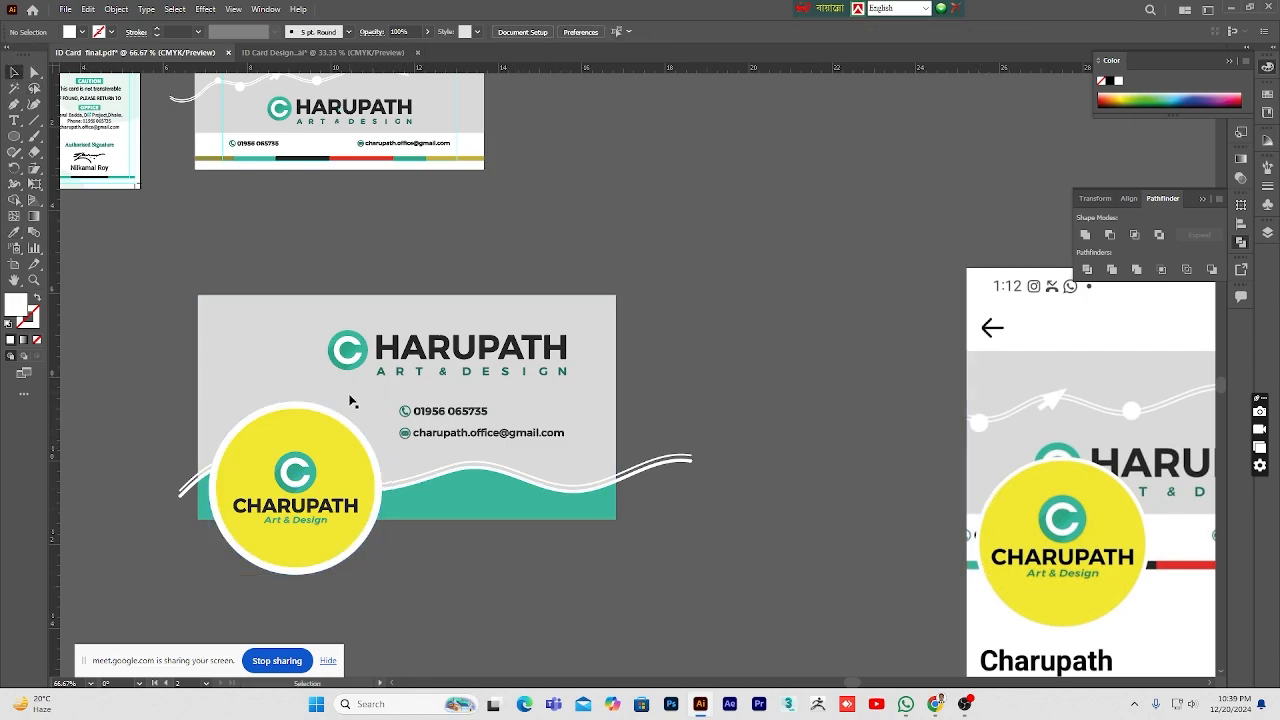
click(343, 443)
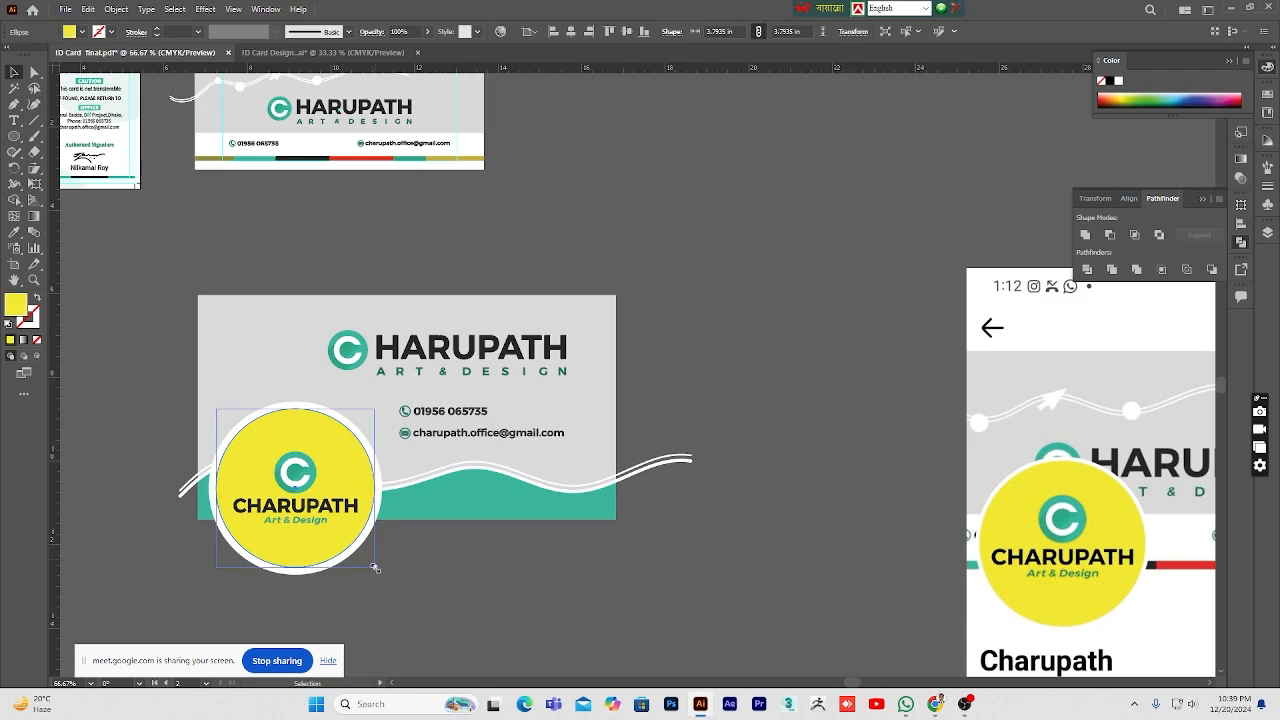
drag(375, 568, 380, 573)
click(482, 580)
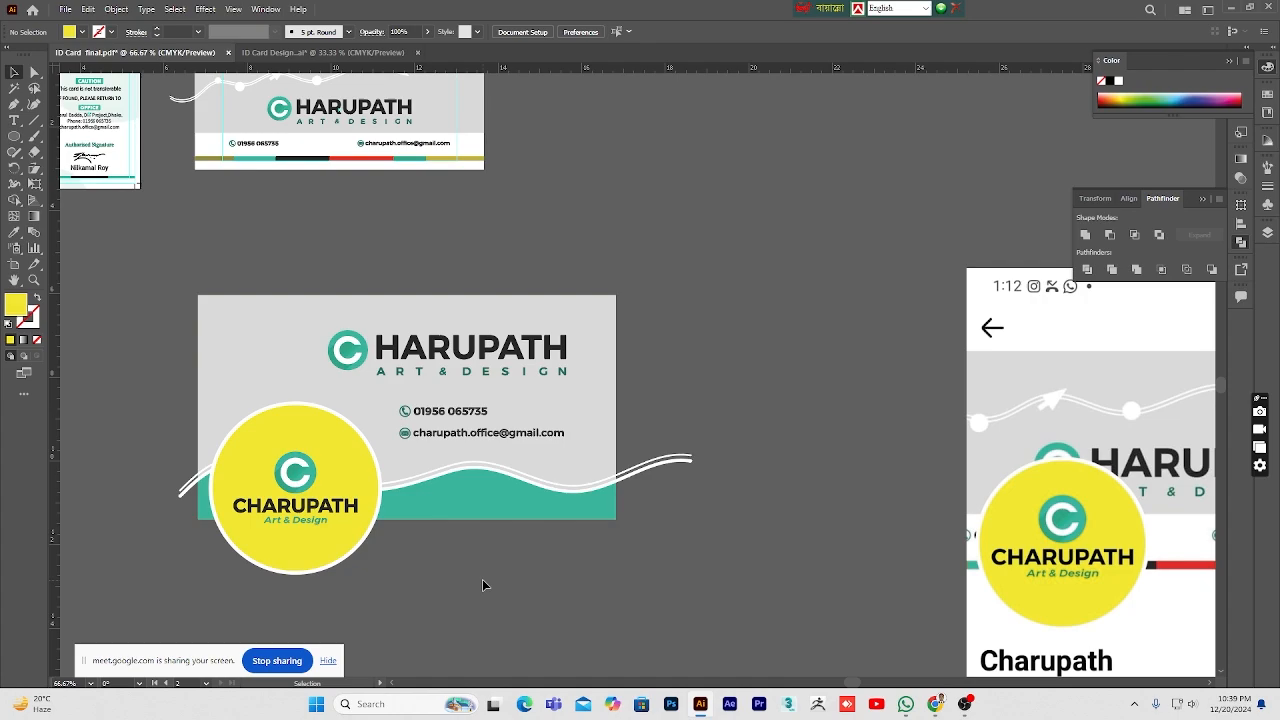
Step: Save the document containing the Facebook cover
drag(536, 464, 641, 459)
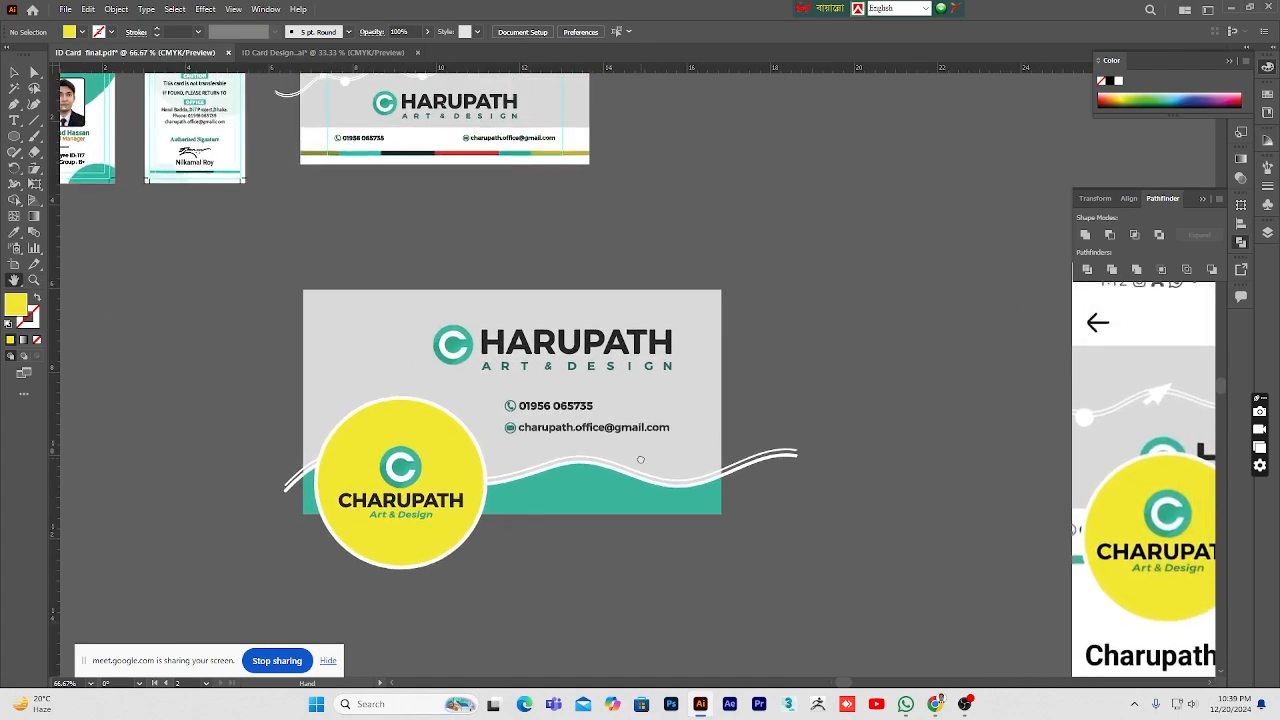
click(13, 72)
key(ctrl+s)
click(1266, 5)
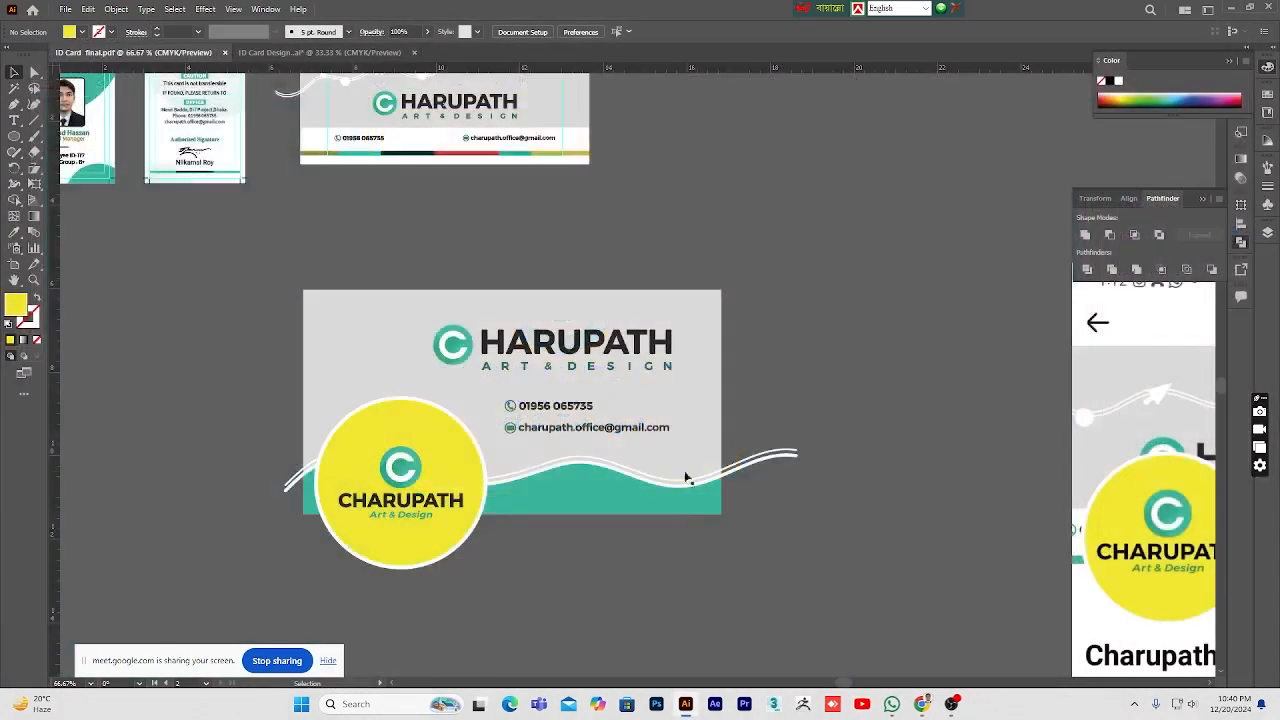
click(400, 485)
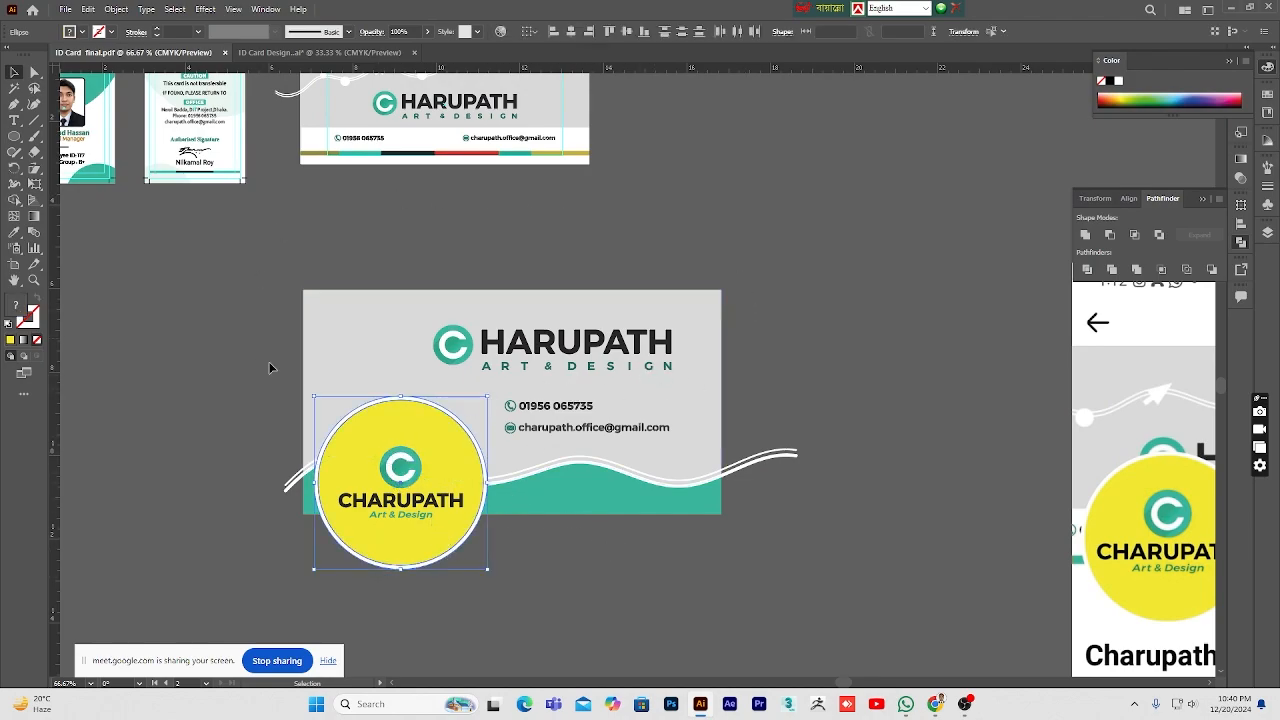
key(h)
drag(673, 299, 633, 257)
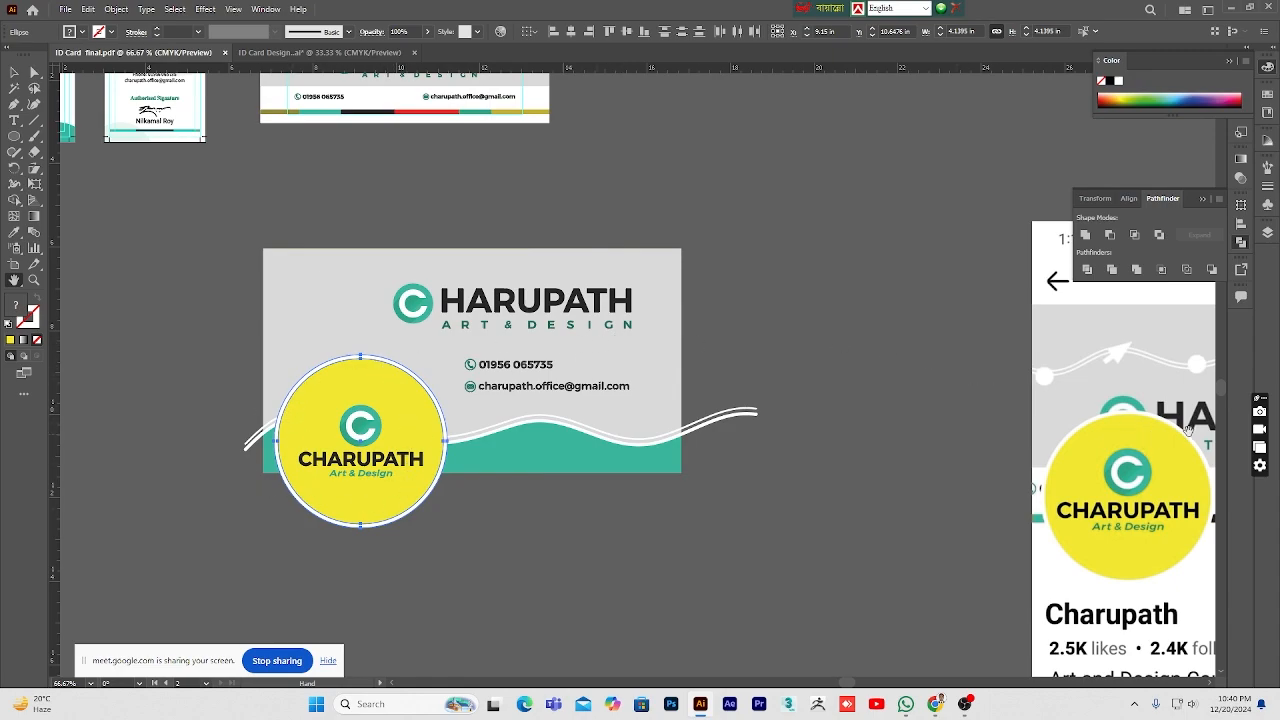
drag(769, 331, 742, 360)
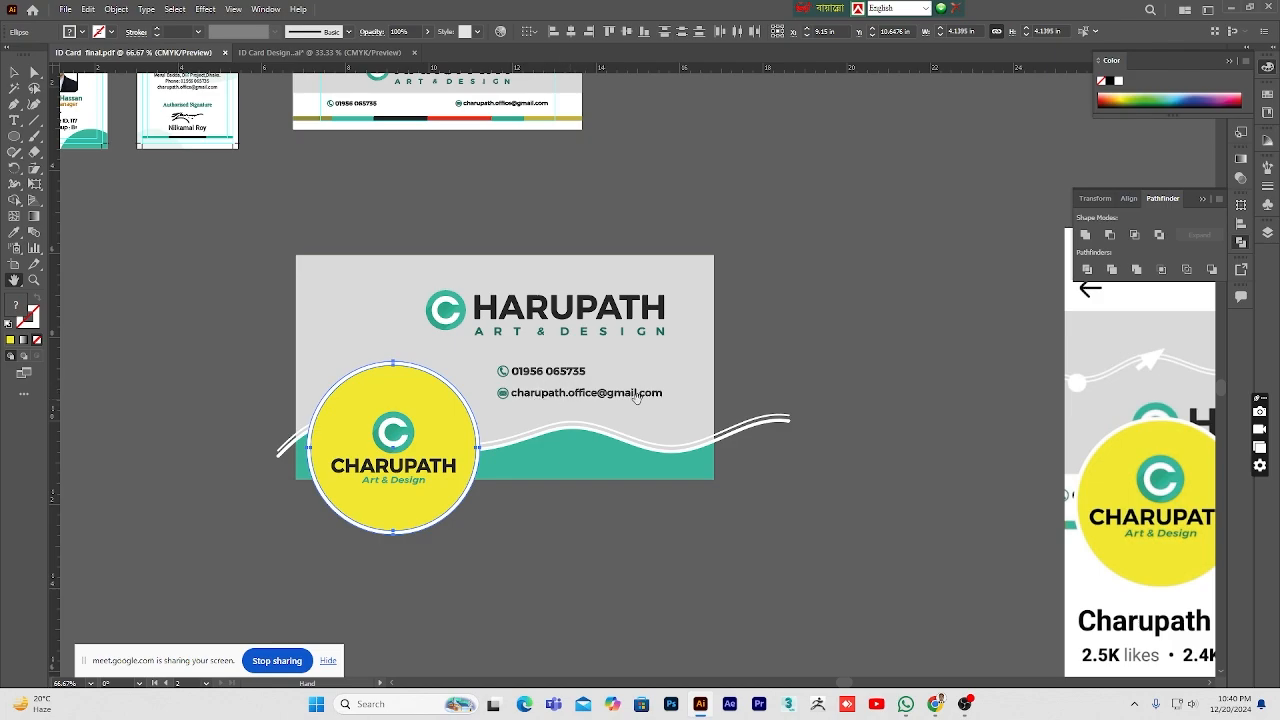
drag(758, 320, 735, 403)
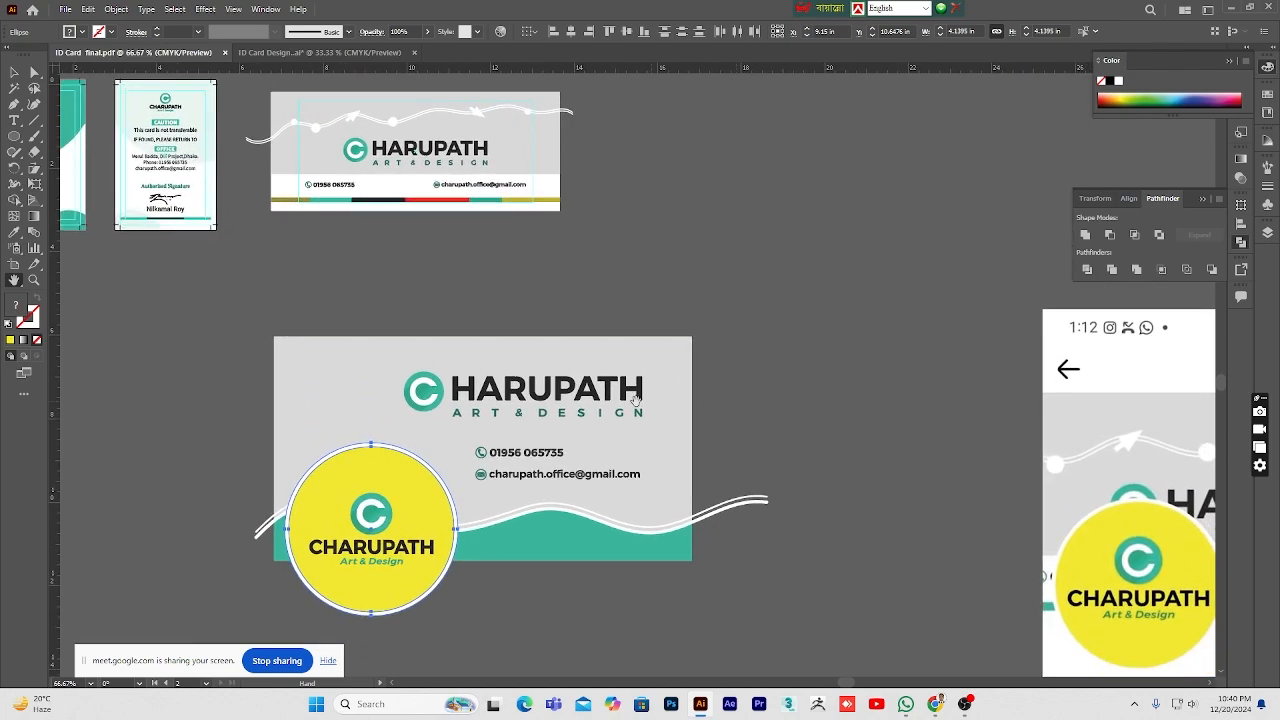
drag(635, 400, 637, 378)
key(v)
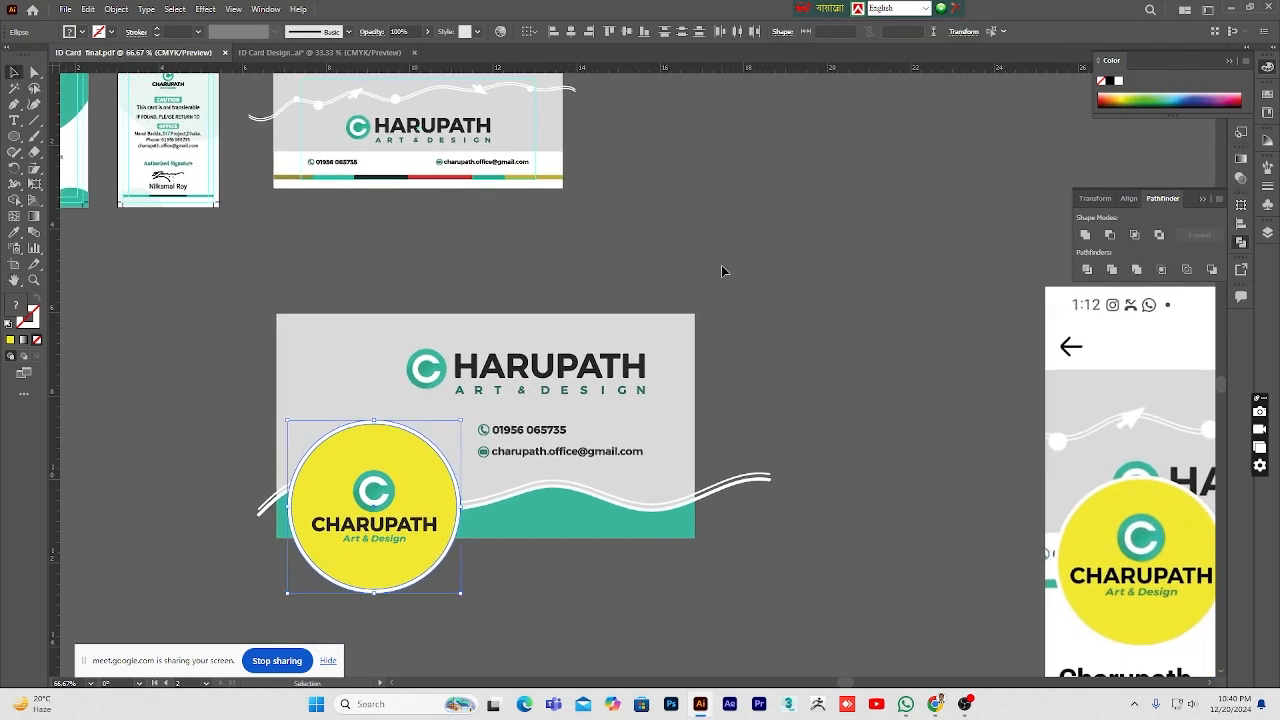
click(723, 270)
scroll(713, 289, down, 2)
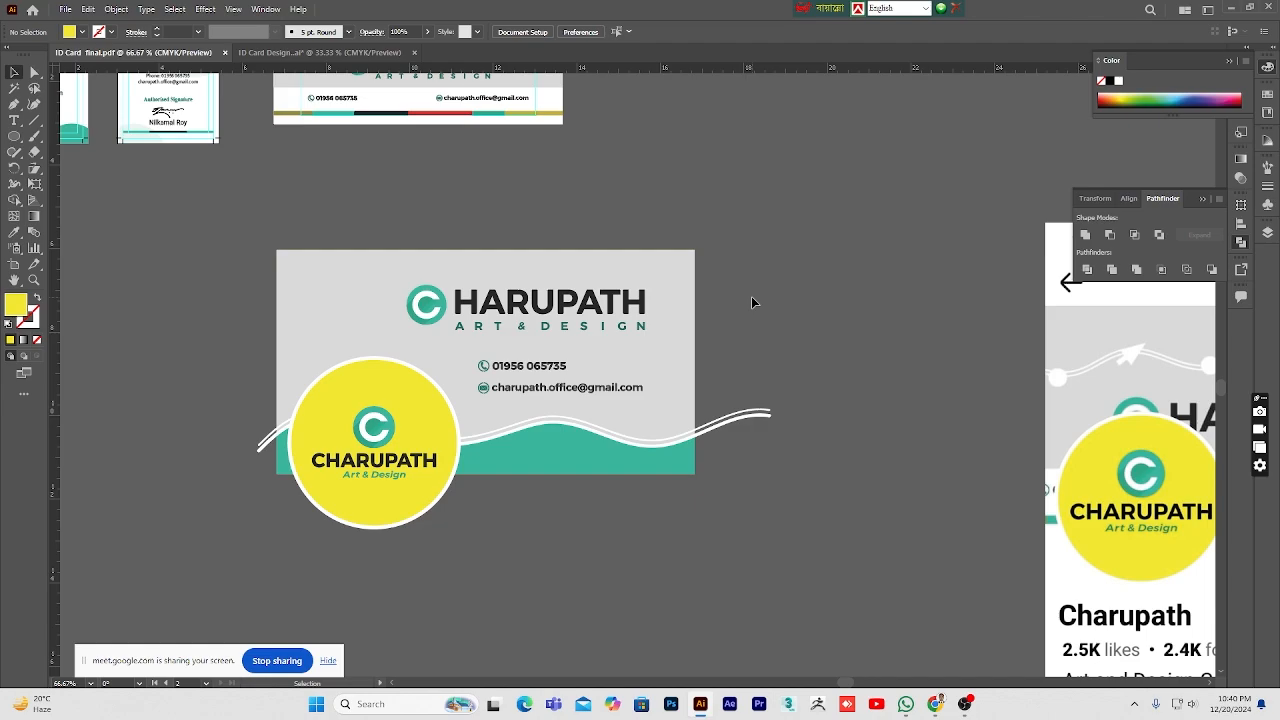
Step: Check the Google Meet call window and return to the Illustrator artwork
mouse_move(935, 704)
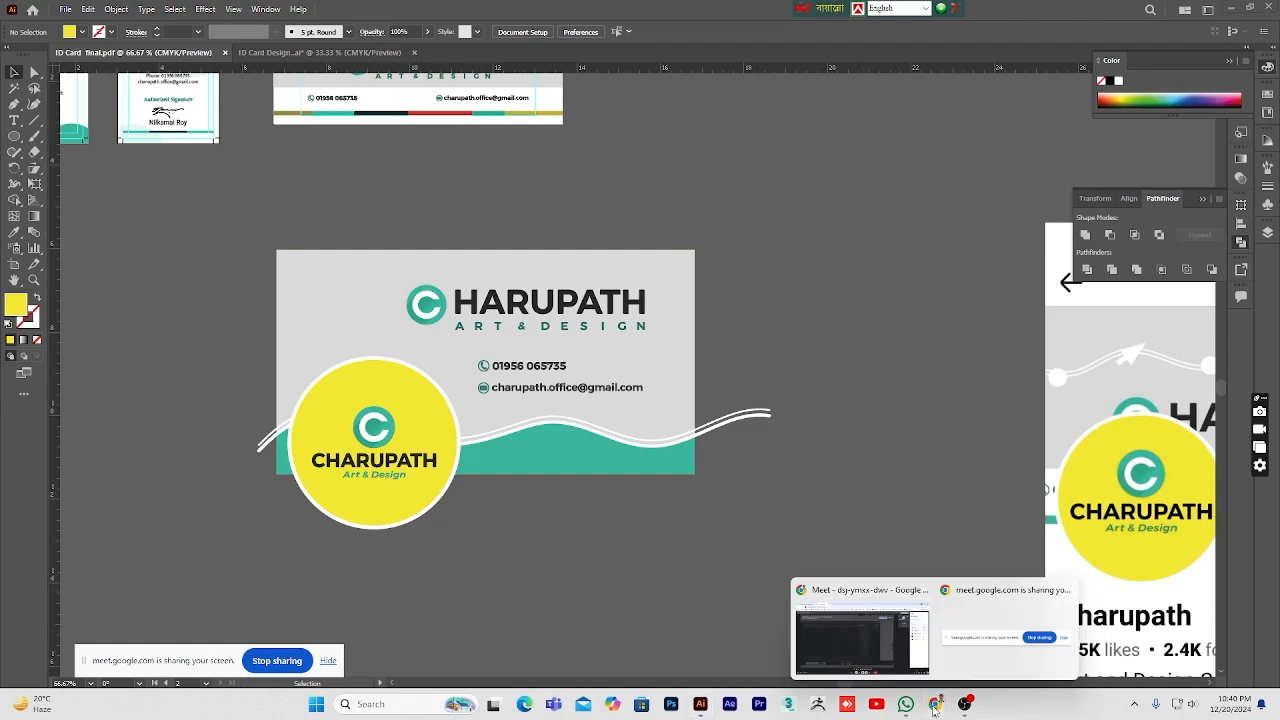
click(877, 638)
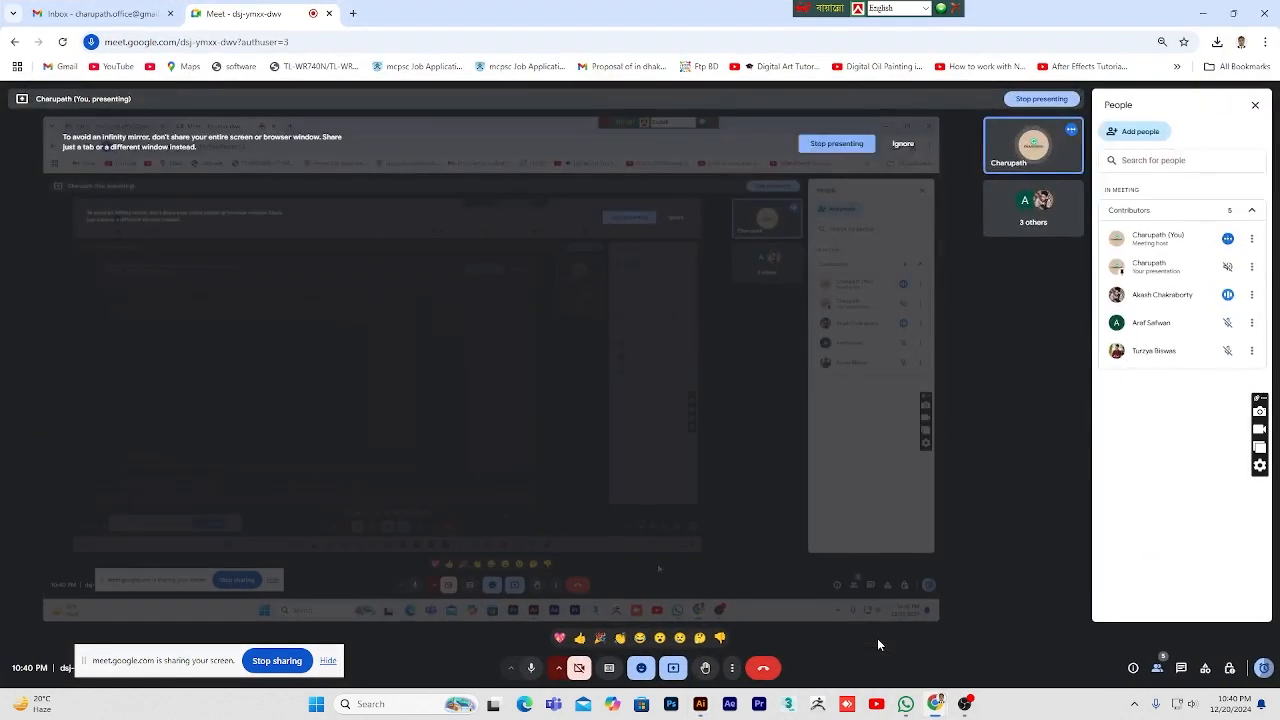
click(1206, 17)
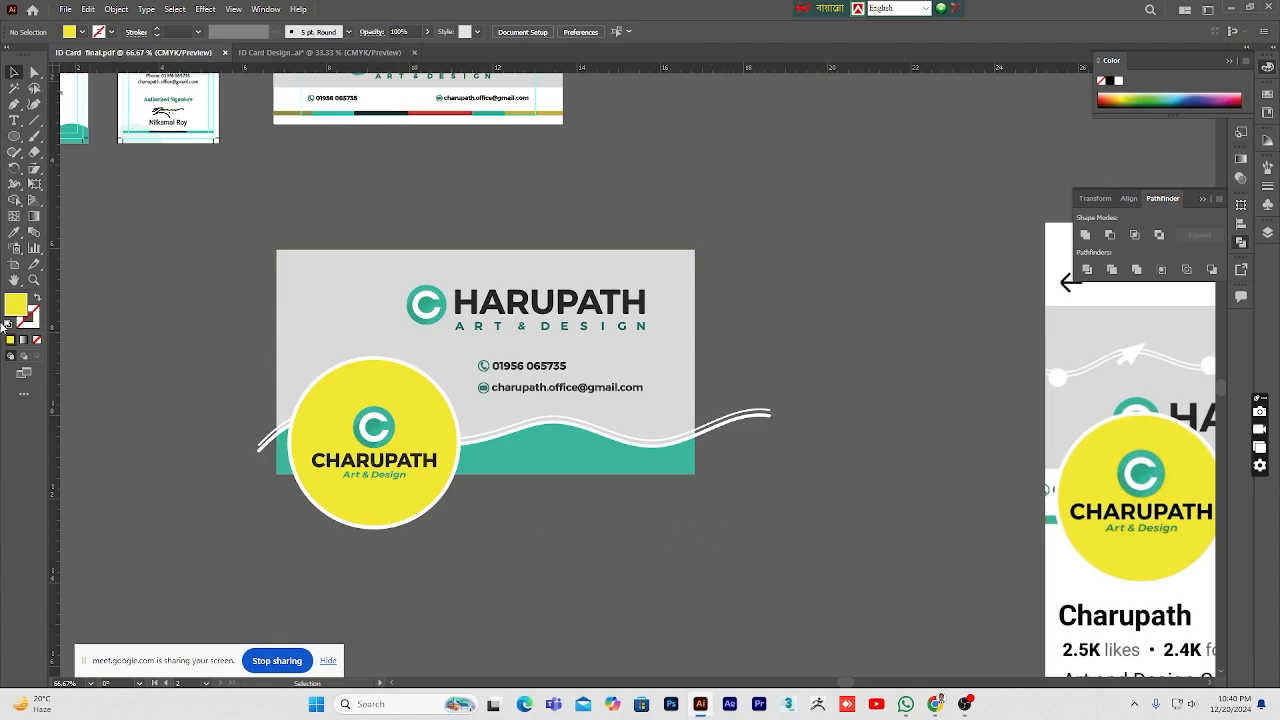
Step: Recolour the cover's wavy-edged grey background with a slightly paler neutral grey
click(14, 281)
mouse_move(681, 388)
mouse_down()
mouse_move(676, 366)
mouse_move(681, 377)
mouse_up()
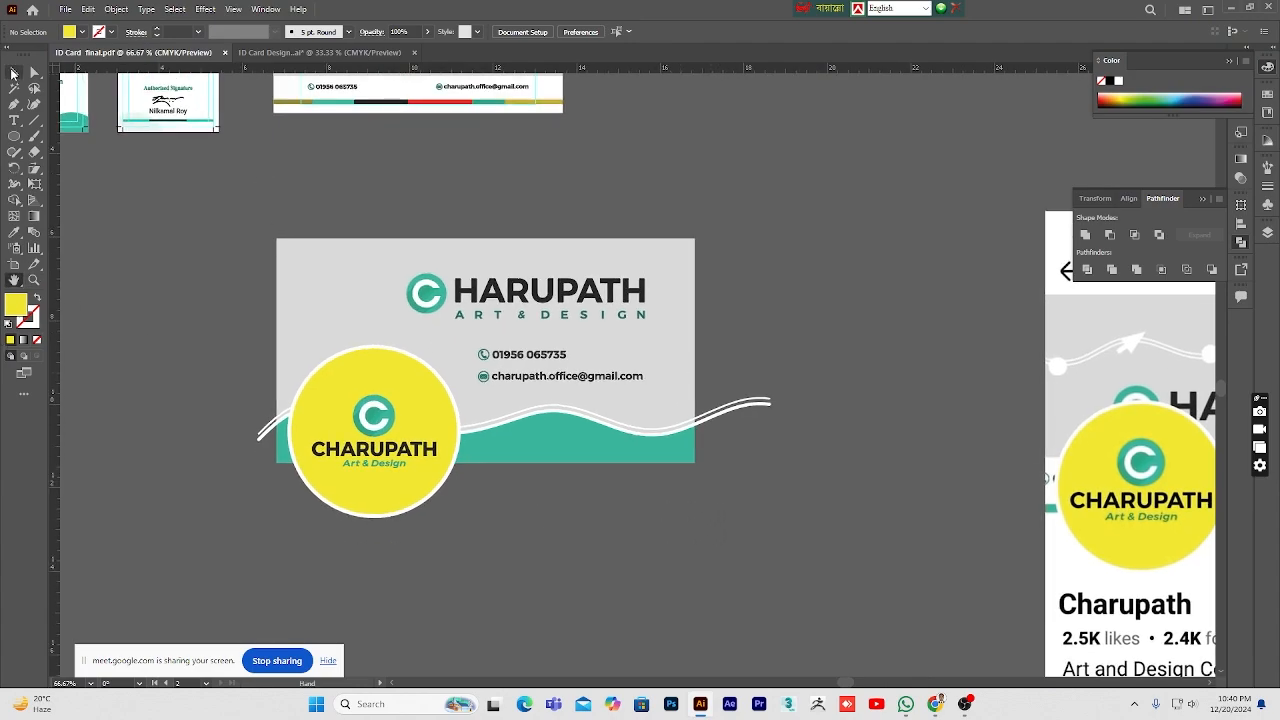
click(12, 73)
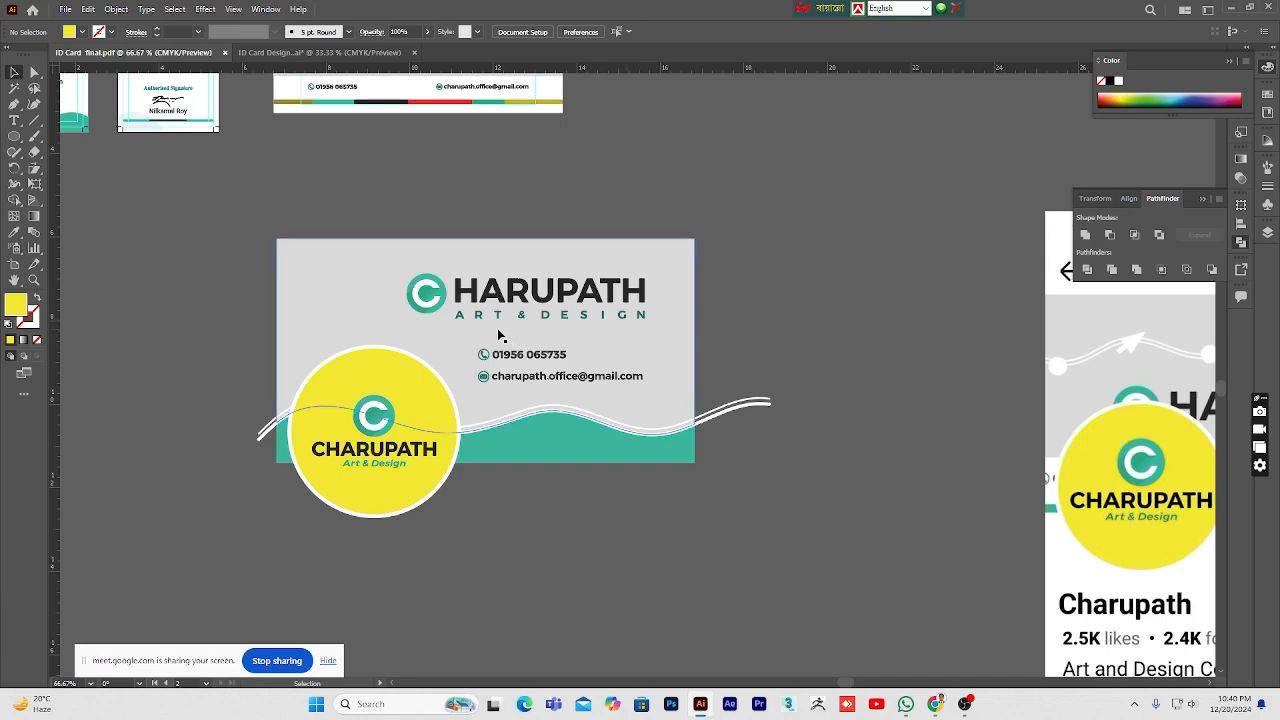
click(363, 263)
double_click(15, 303)
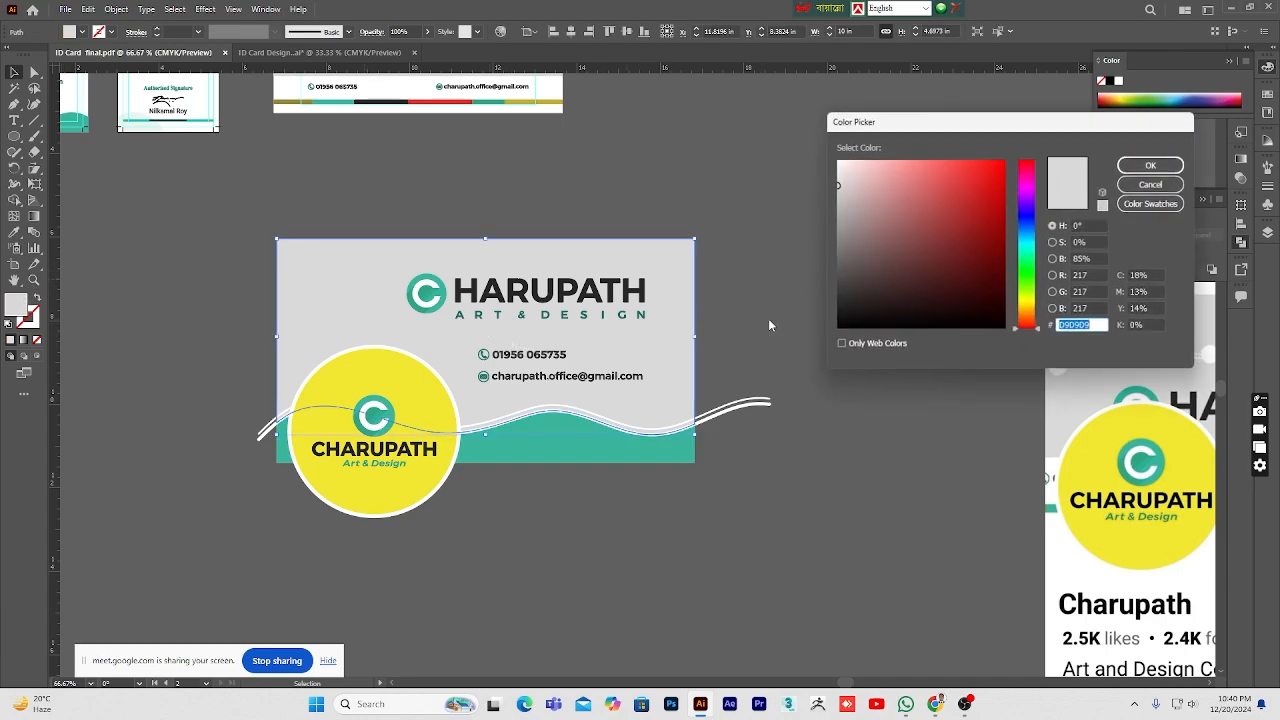
click(837, 179)
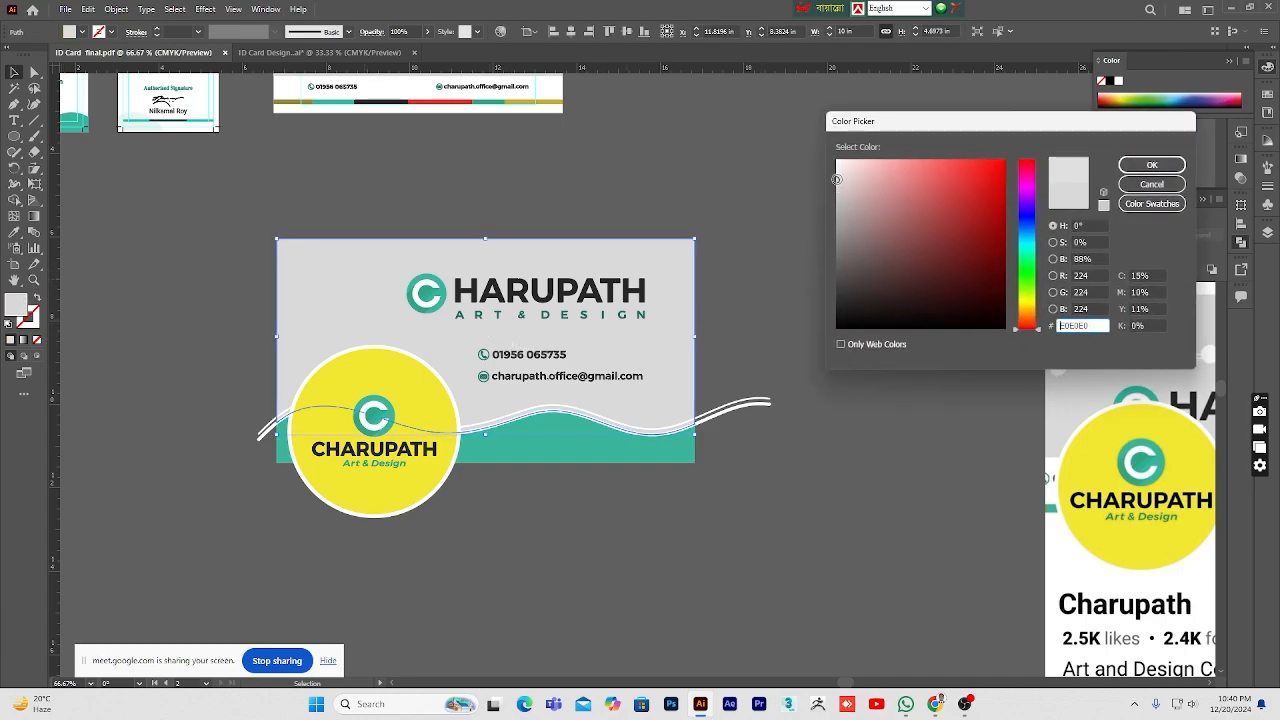
click(1148, 166)
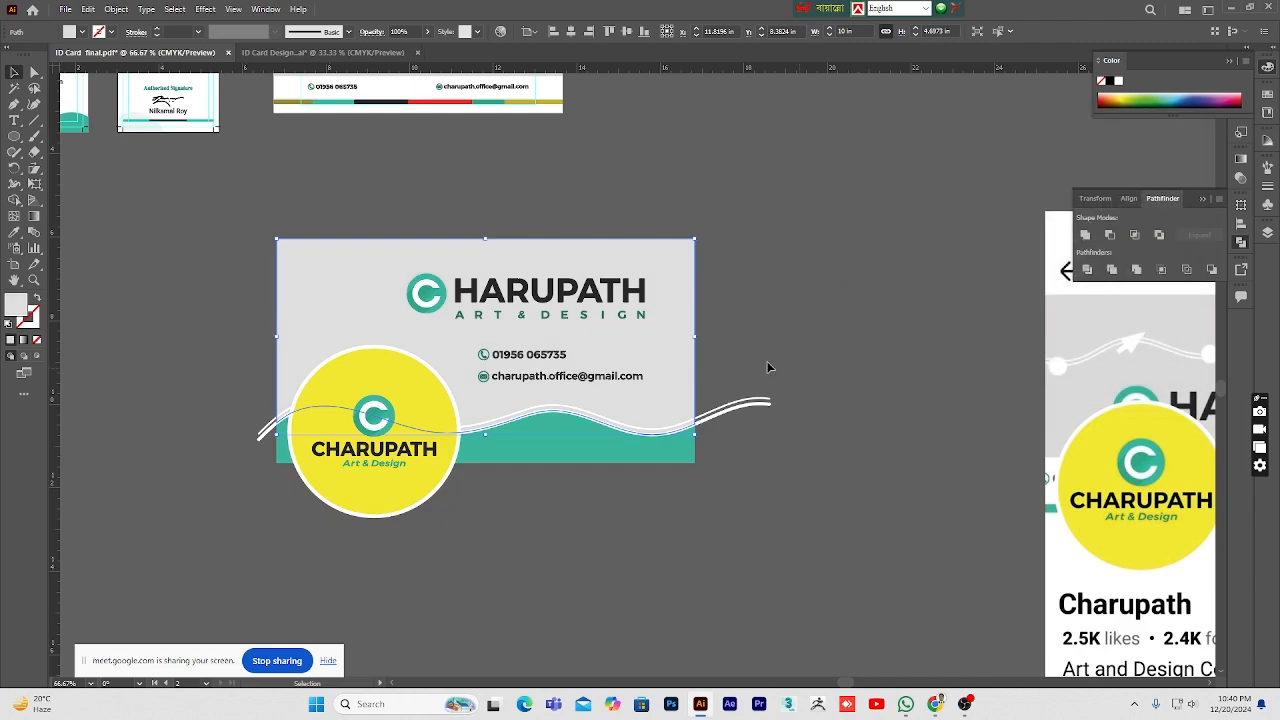
double_click(18, 305)
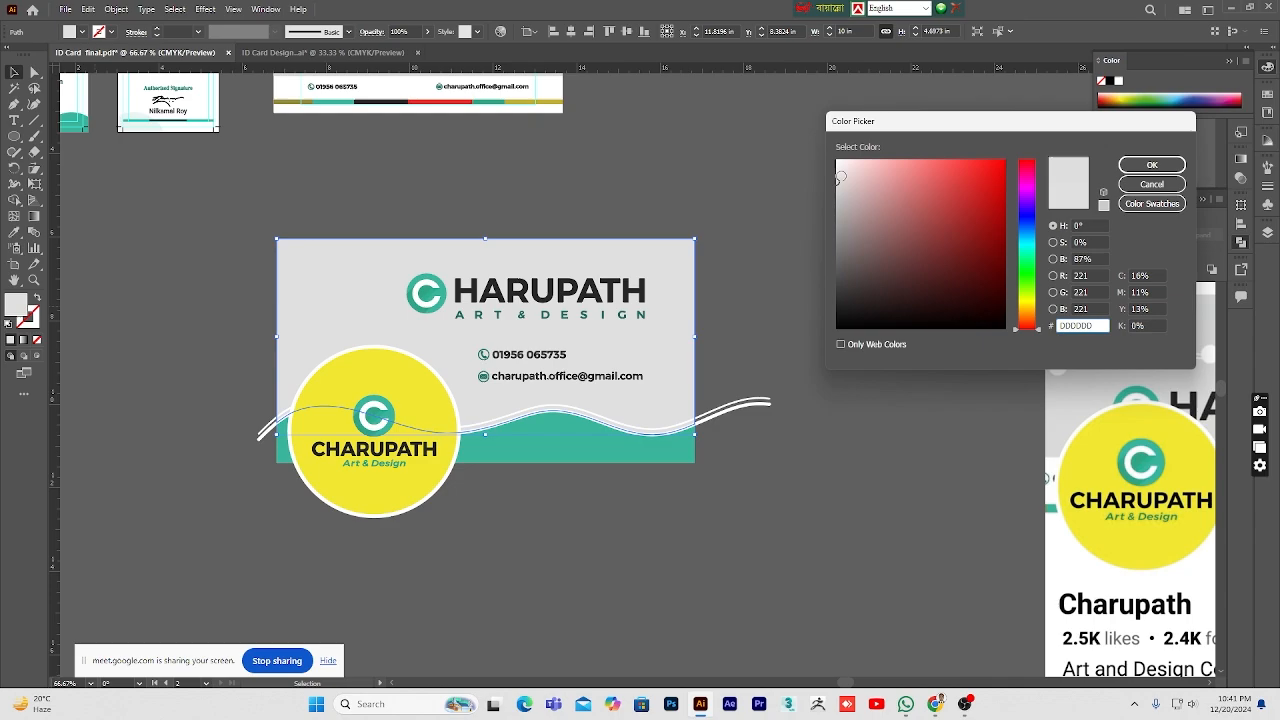
click(836, 177)
click(1150, 165)
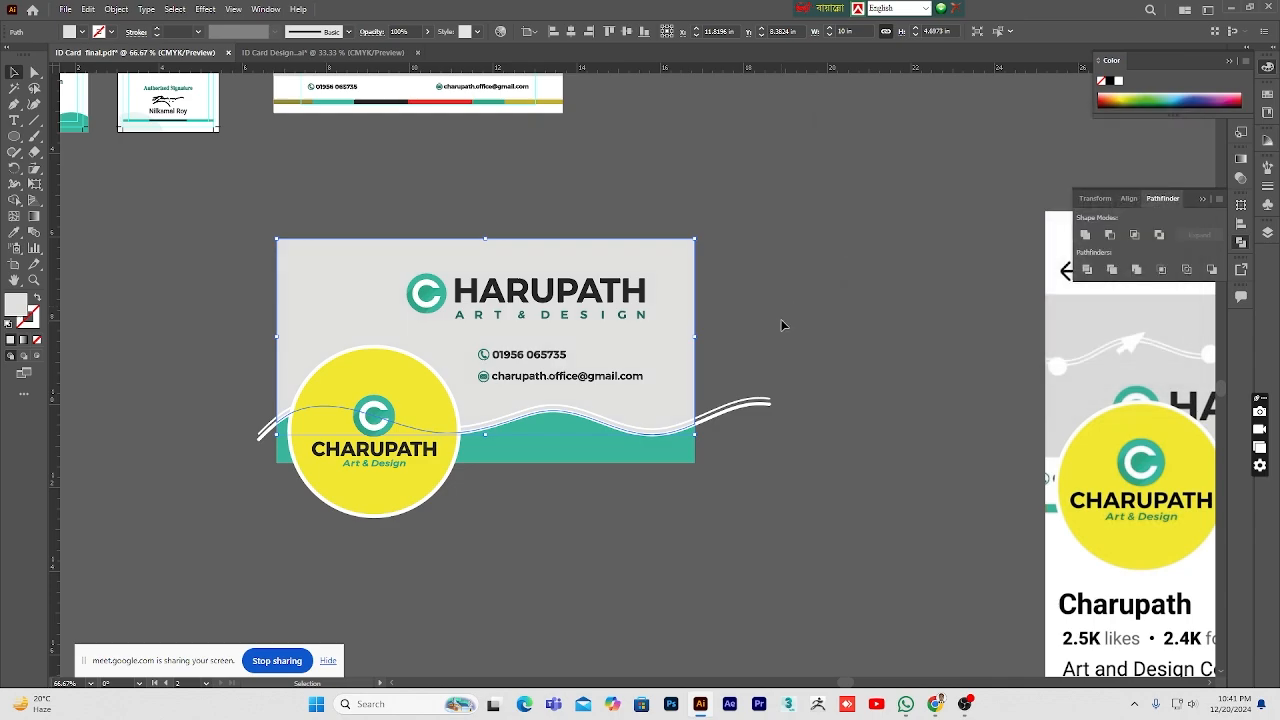
click(832, 349)
Step: Bring the dark-blue pencil icon onto the grey area above the profile circle, scaled down and tilted
scroll(832, 349, up, 1)
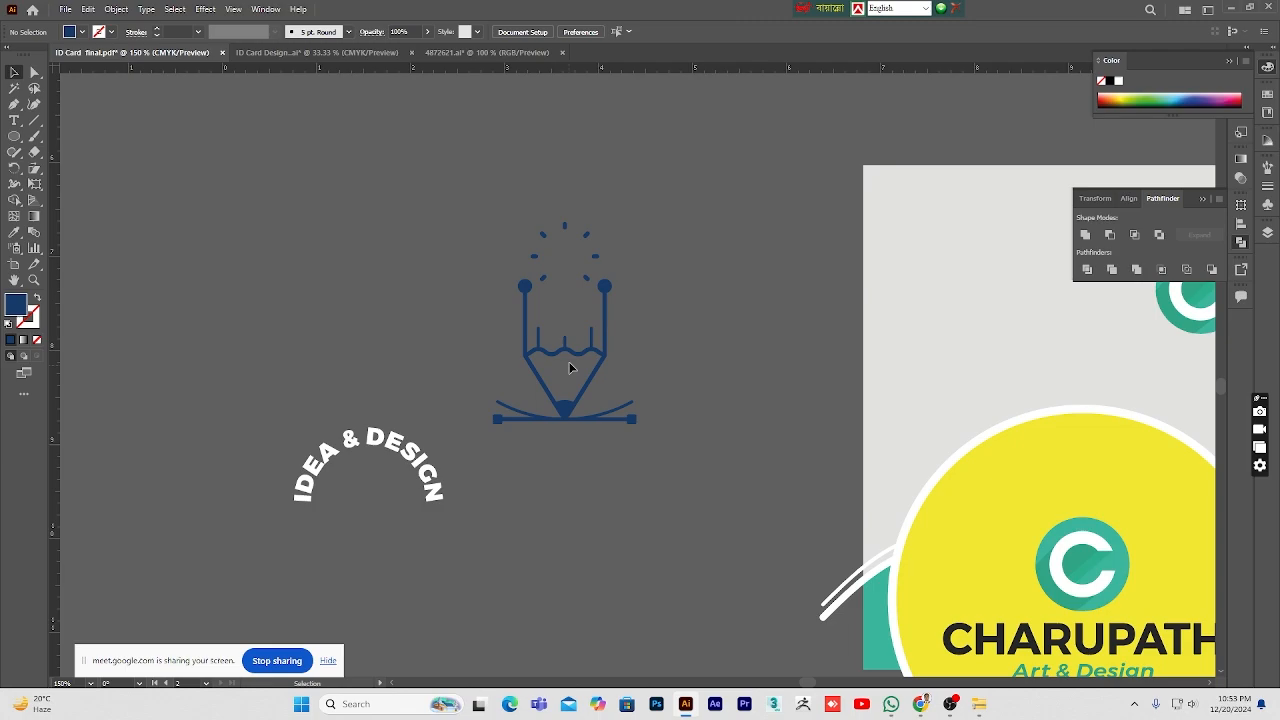
drag(571, 366, 949, 304)
key(z)
drag(938, 412, 854, 407)
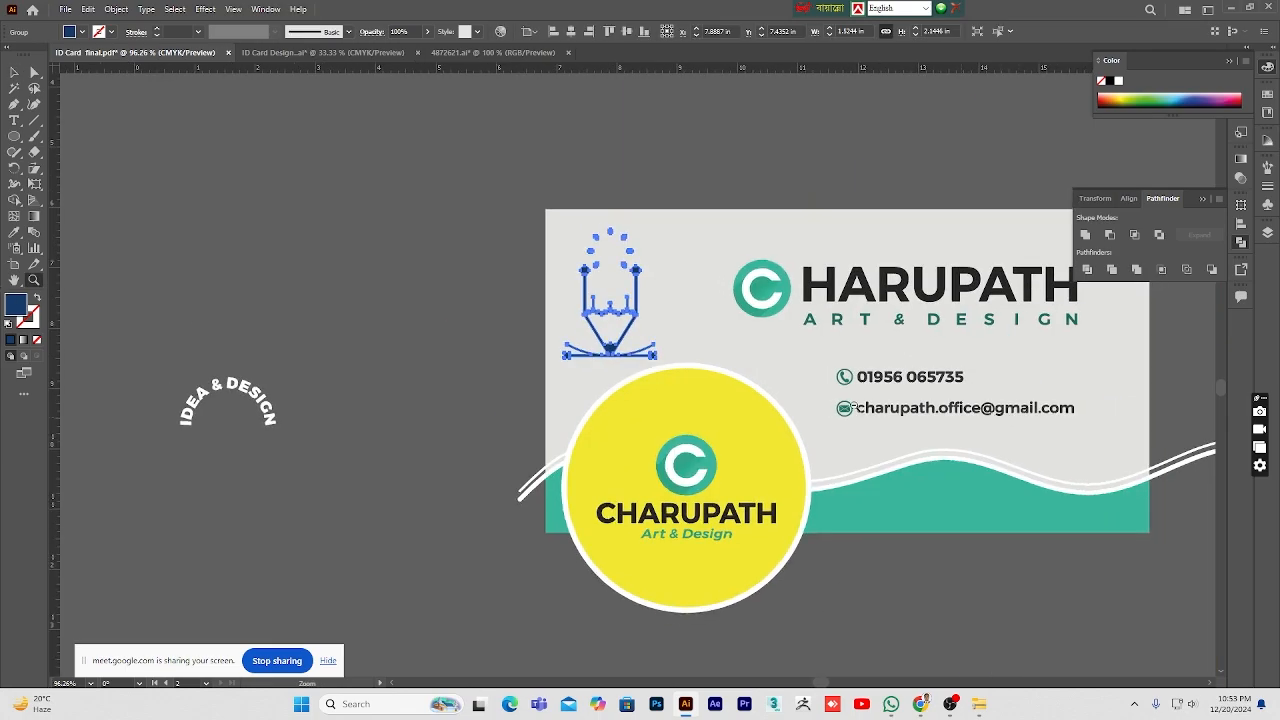
key(ctrl+1)
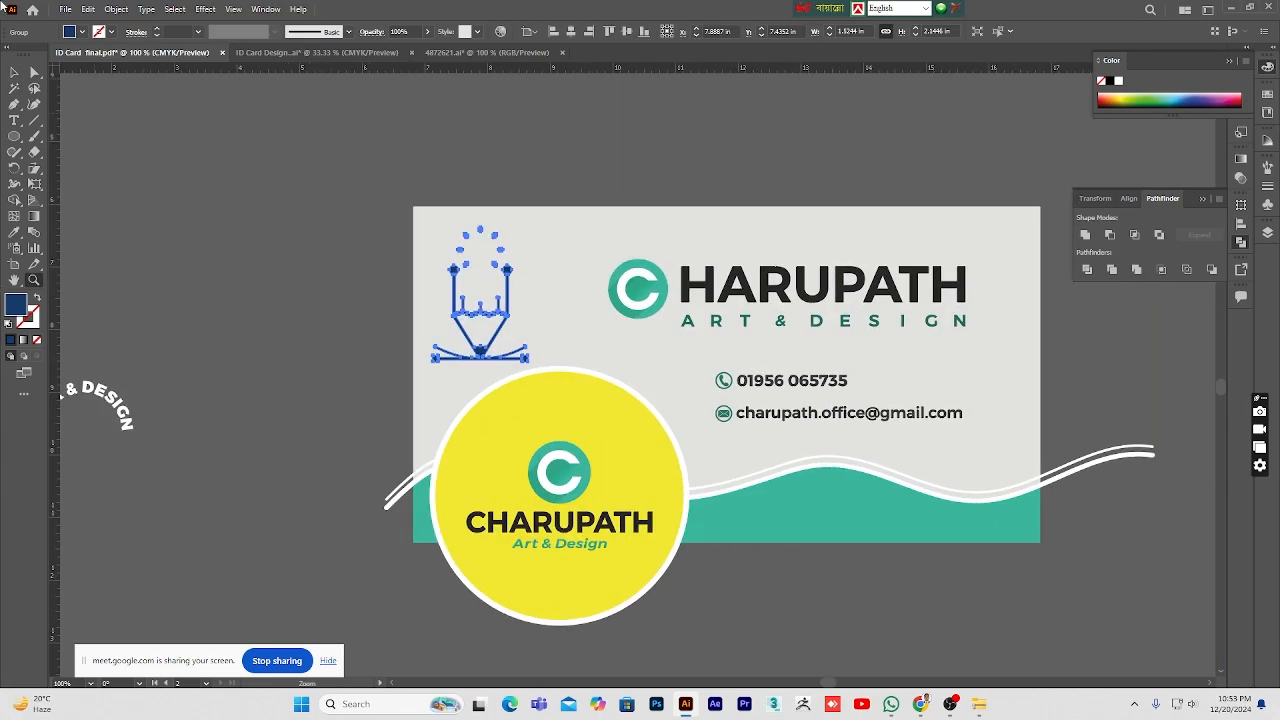
click(14, 72)
mouse_move(528, 358)
mouse_down()
mouse_move(543, 309)
mouse_move(512, 371)
mouse_up()
click(341, 286)
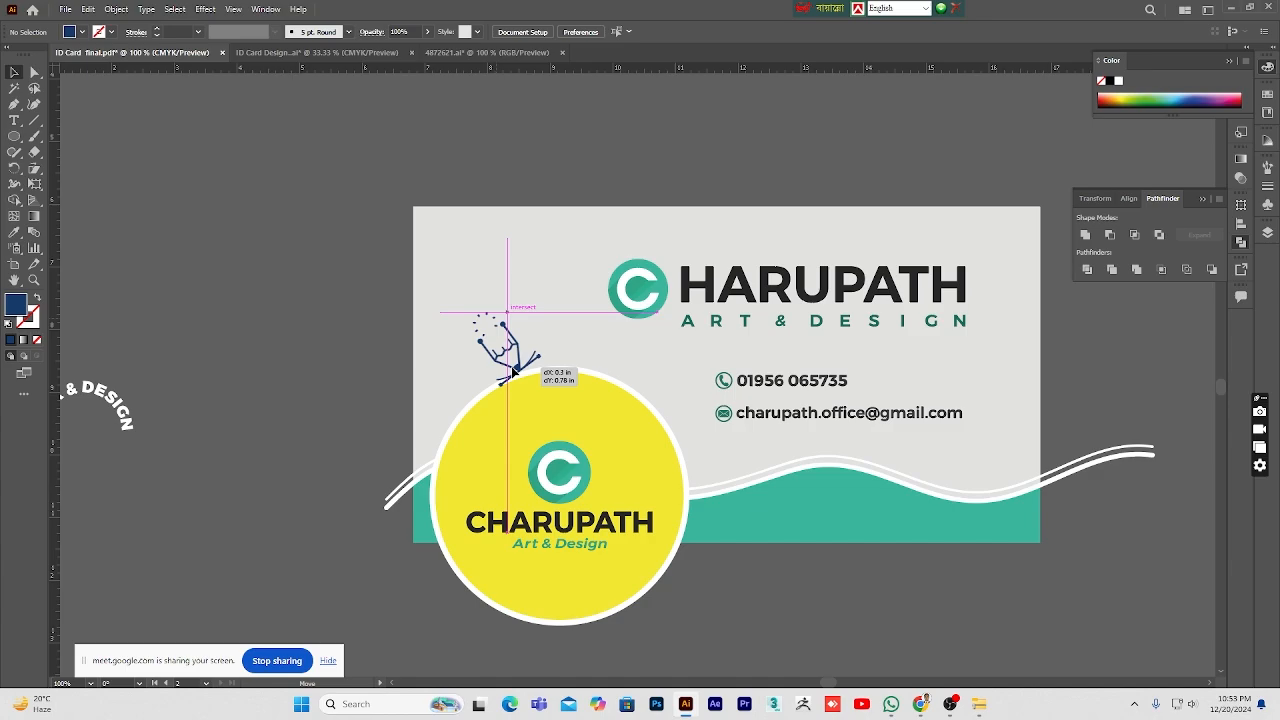
Step: Try the tilted pencil icon against the logo's C emblem and settle it in the blank grey area above the profile circle
mouse_move(512, 372)
mouse_down()
mouse_move(598, 274)
mouse_move(643, 254)
mouse_up()
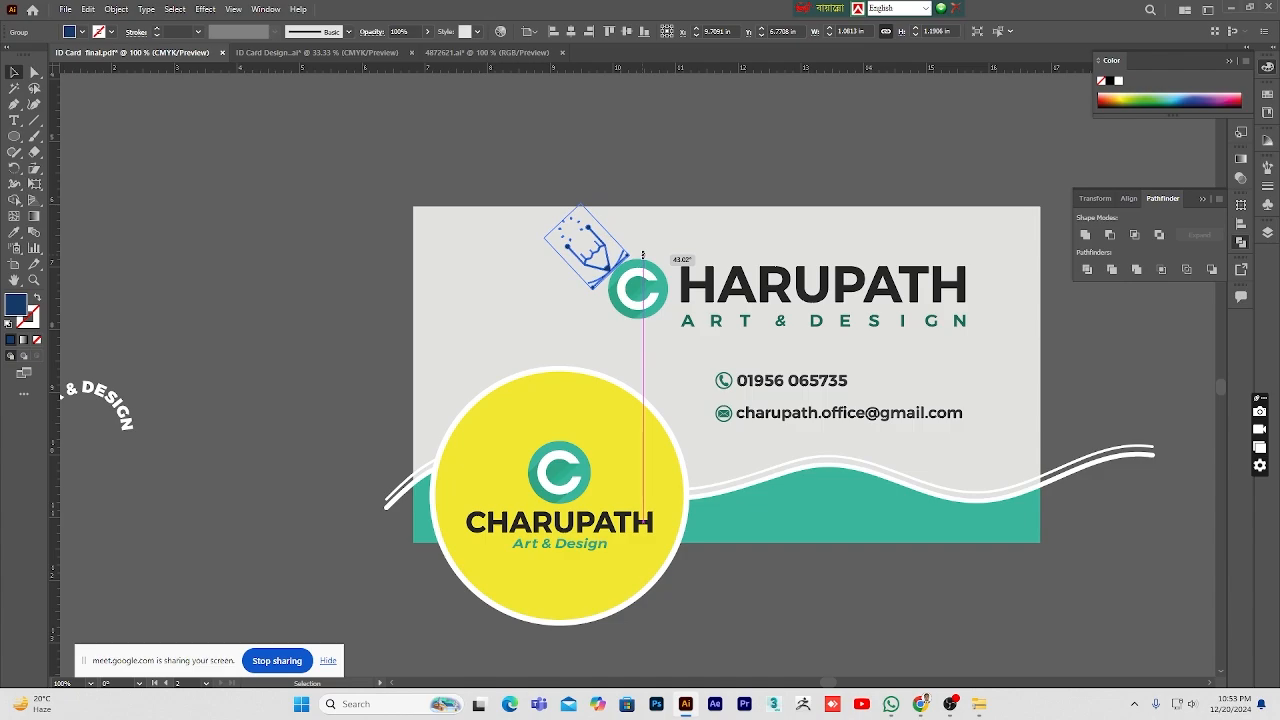
drag(643, 256, 649, 248)
drag(602, 254, 595, 265)
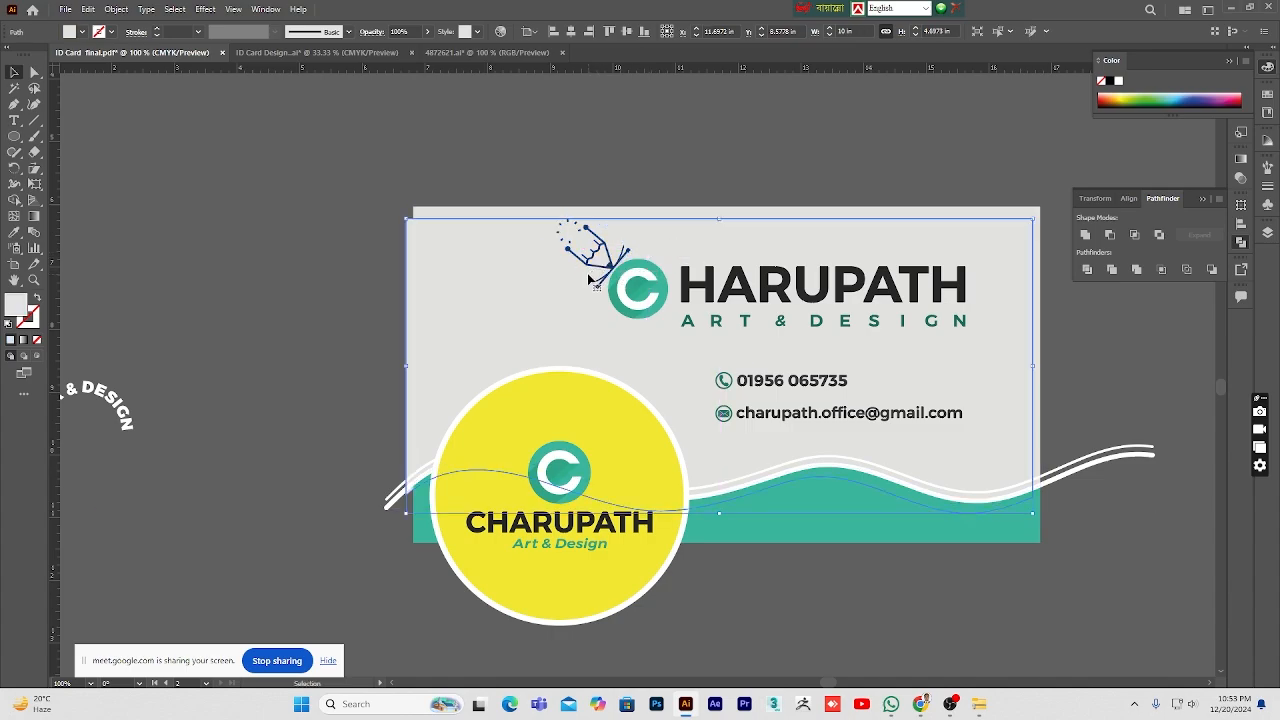
key(ctrl+z)
click(336, 313)
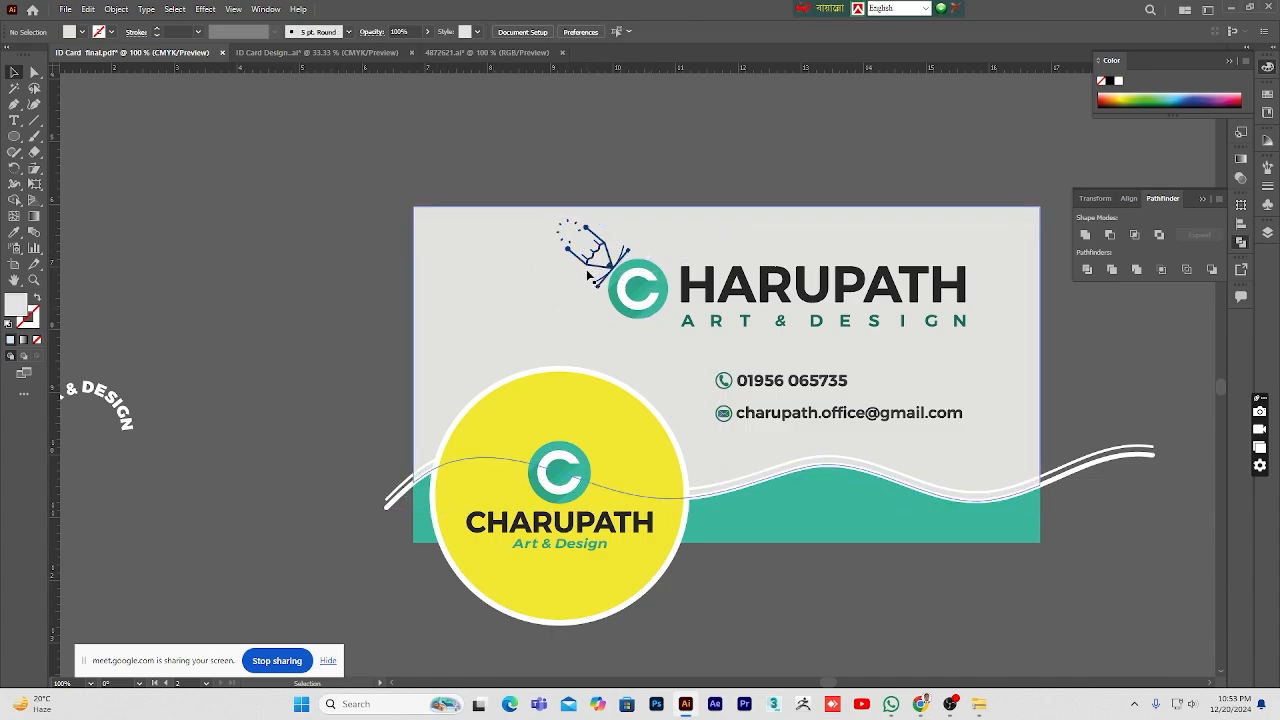
mouse_move(595, 255)
mouse_down()
mouse_move(520, 425)
mouse_move(510, 290)
mouse_move(550, 316)
mouse_move(546, 328)
mouse_move(520, 302)
mouse_move(506, 318)
mouse_move(540, 328)
mouse_up()
click(220, 328)
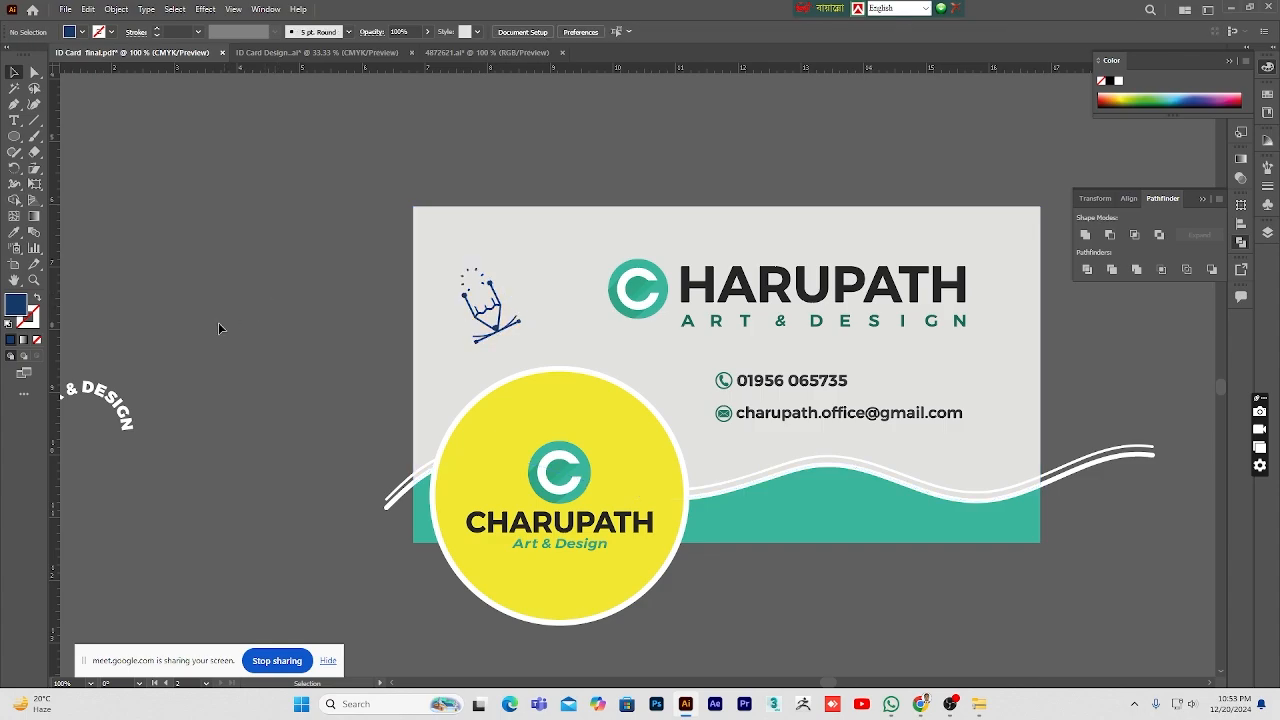
Step: Start a Pen curve just outside the cover's left edge, arching beneath the pencil icon's tip towards the logo
click(34, 281)
alt+click(643, 369)
click(648, 377)
click(646, 377)
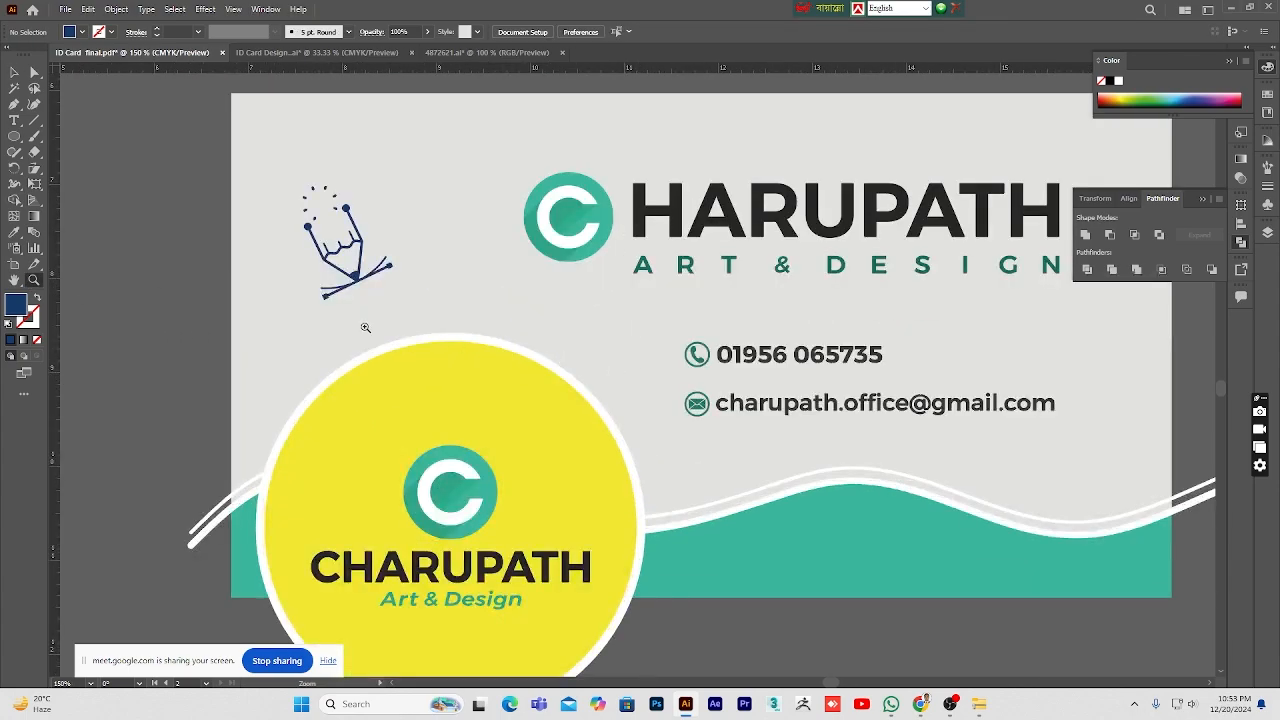
click(14, 104)
click(220, 392)
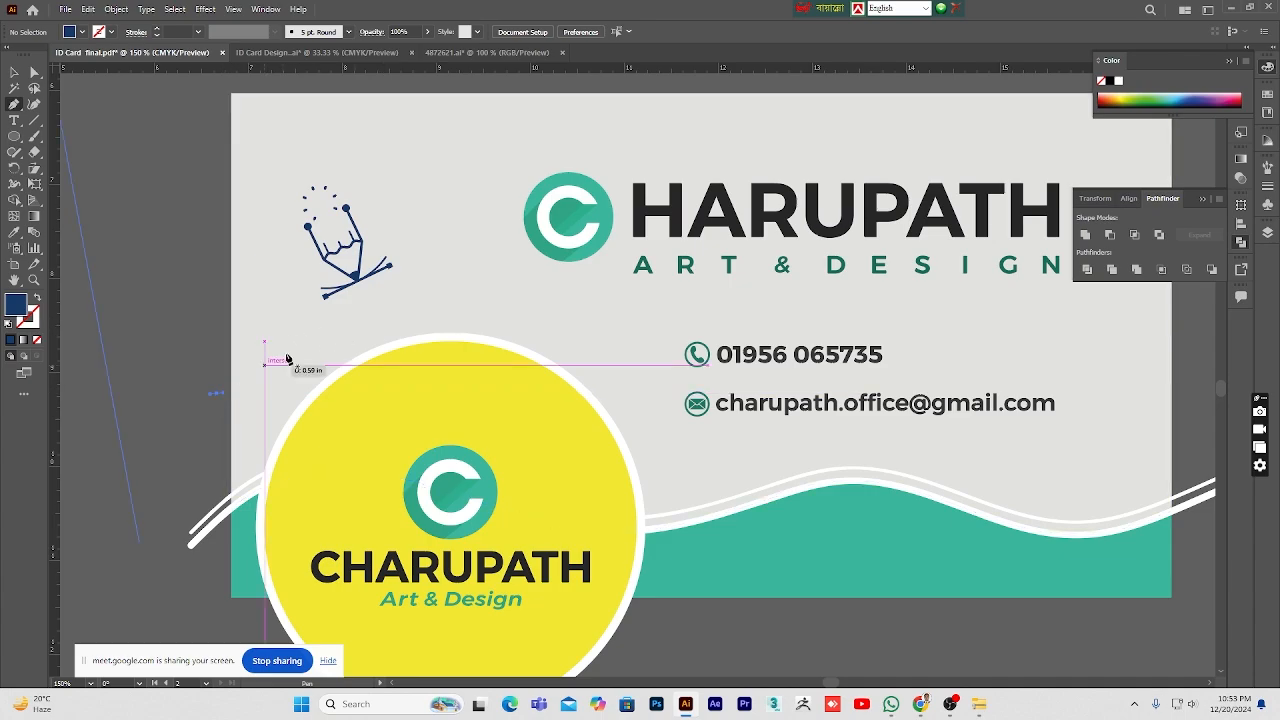
drag(473, 291, 658, 354)
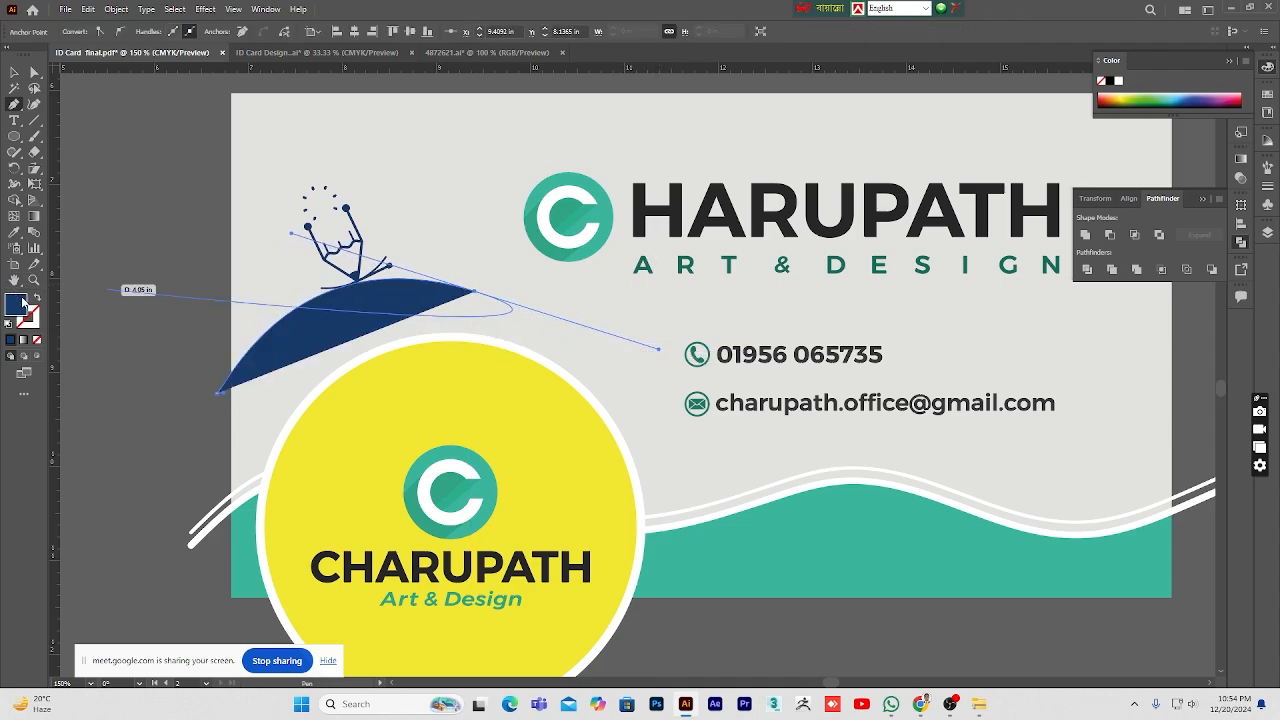
Step: Swap the curve's dark-blue fill to its stroke and extend the line in a gentle wave, ending above the phone number
key(shift+x)
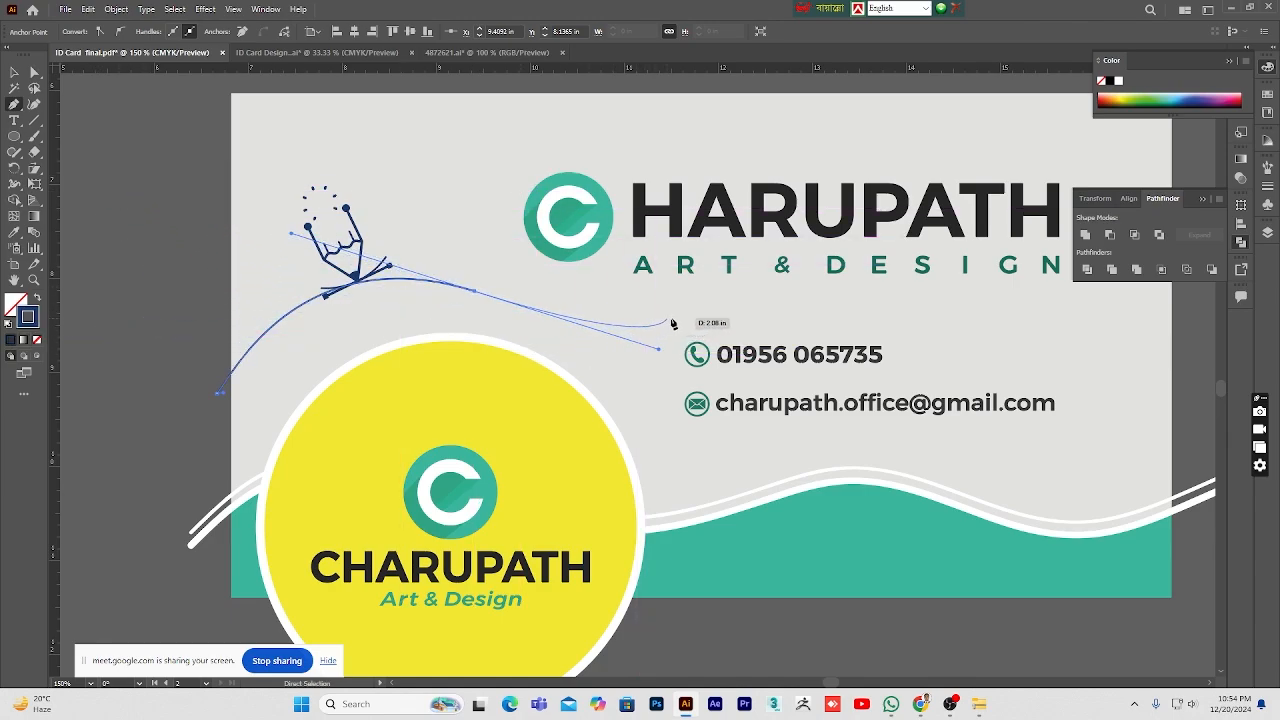
drag(746, 311, 22, 118)
click(13, 75)
click(125, 212)
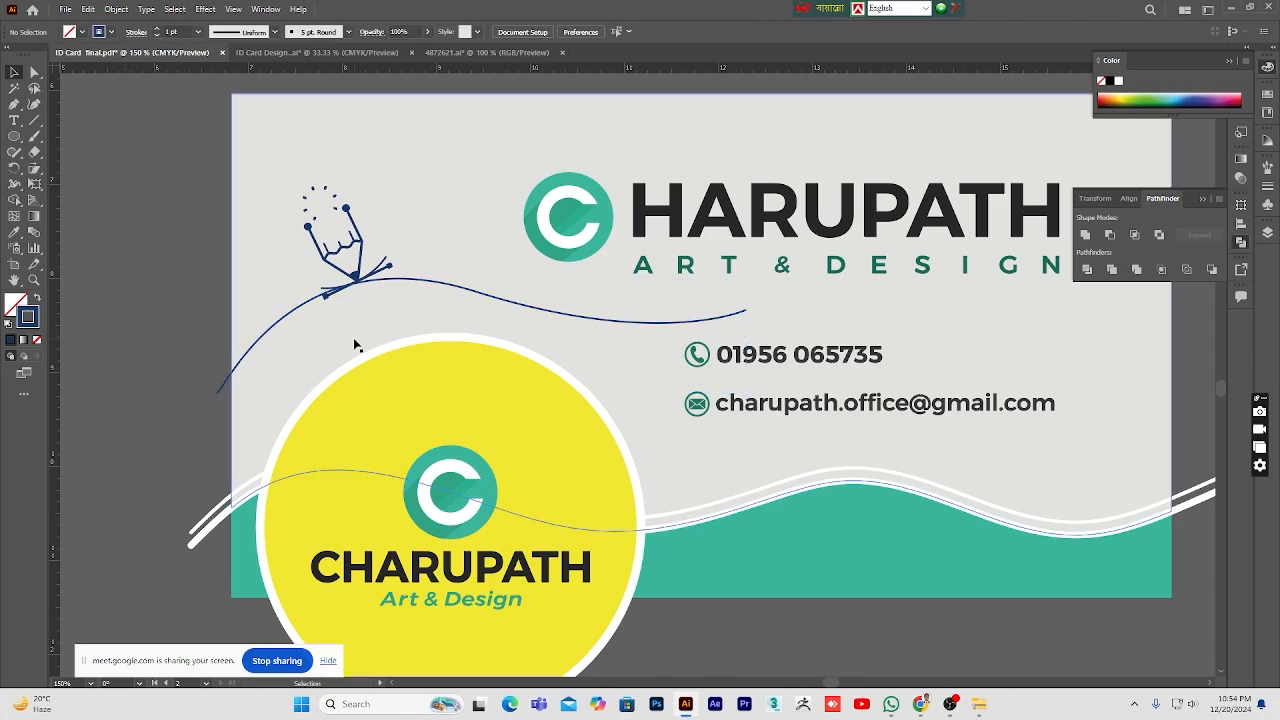
click(407, 286)
click(271, 209)
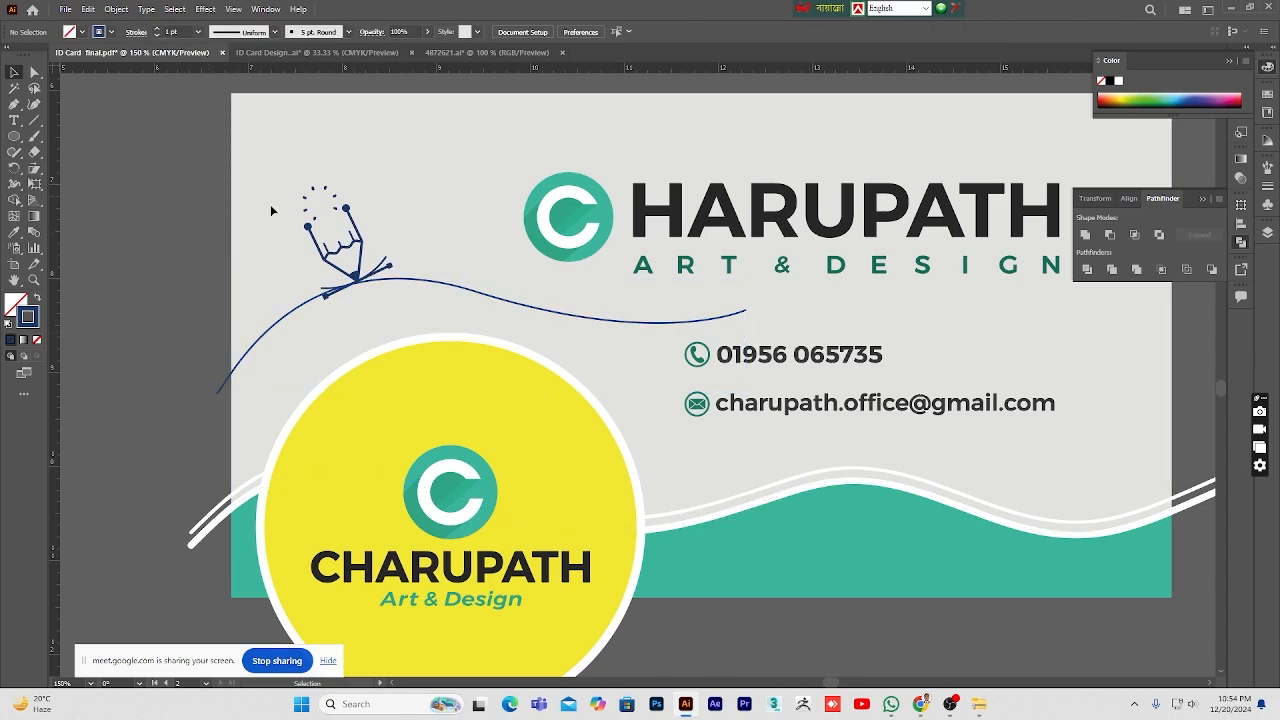
Step: Rotate the tilted pencil icon slightly more upright so its tip rests on the curved line
click(350, 240)
drag(390, 274, 398, 286)
click(128, 284)
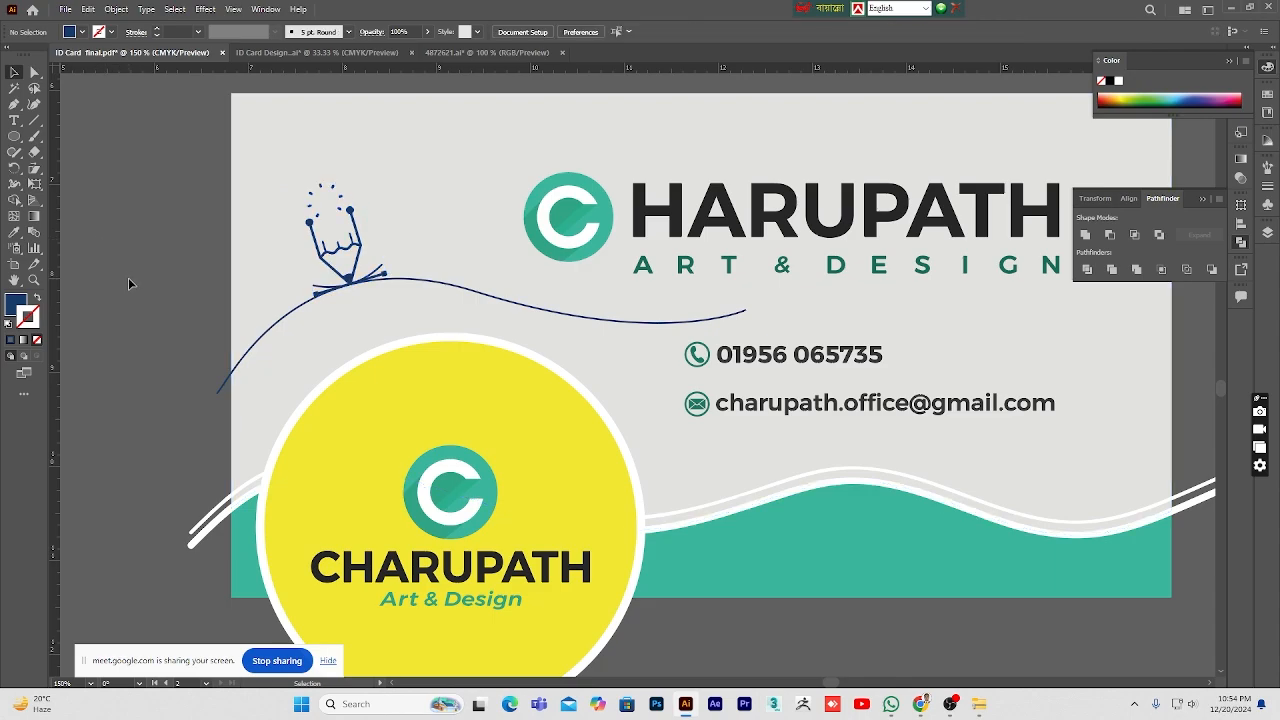
Step: Draw a small dark-blue circle about 0.08 in wide at the curve's end above the phone number
click(14, 136)
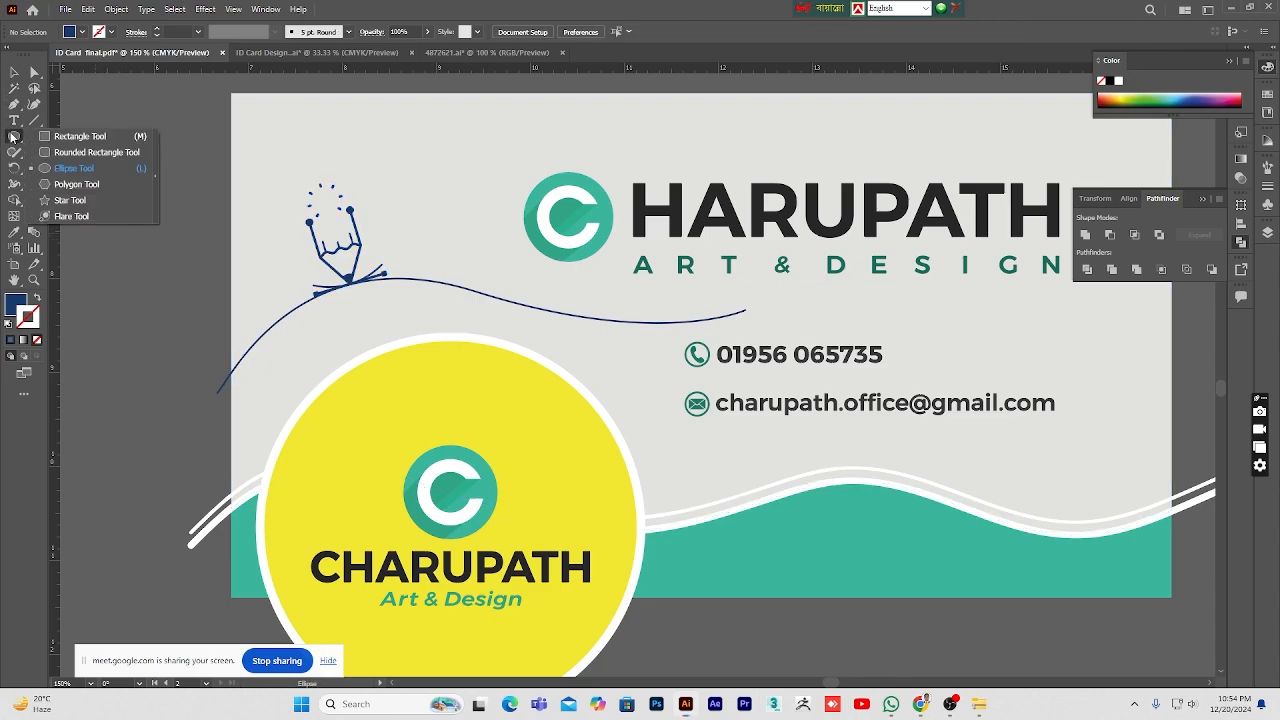
click(55, 152)
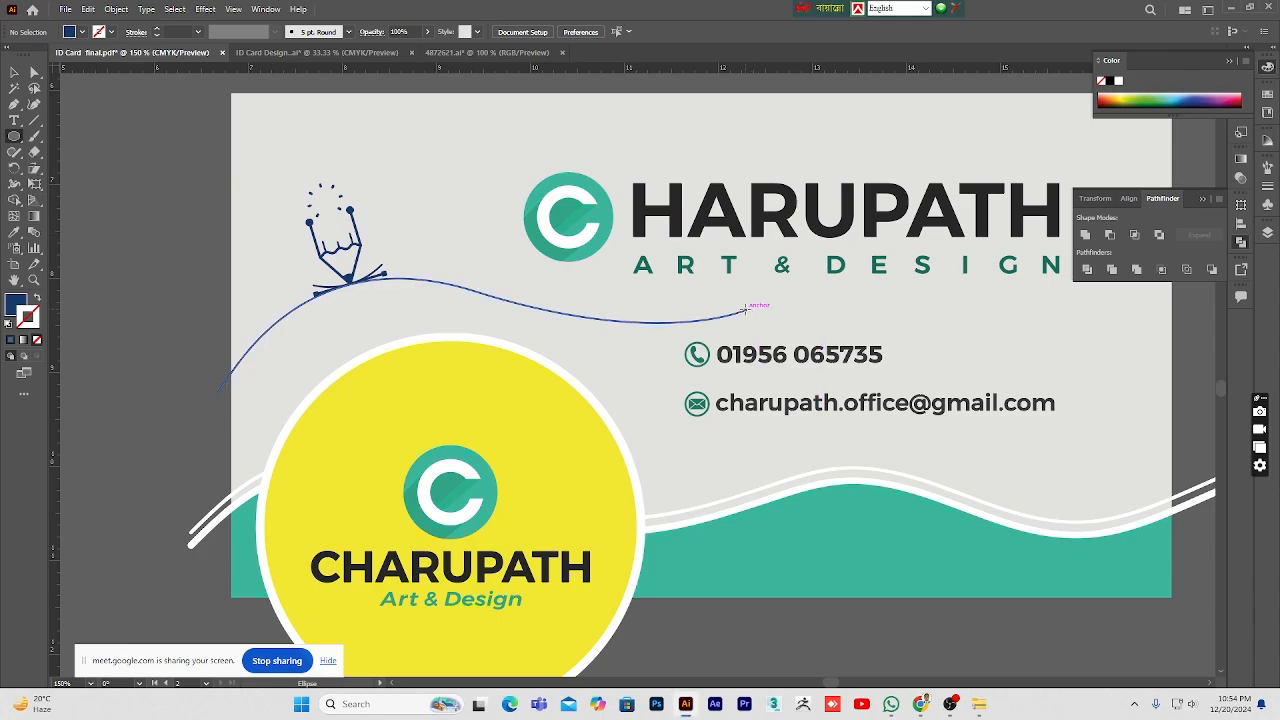
drag(743, 311, 745, 311)
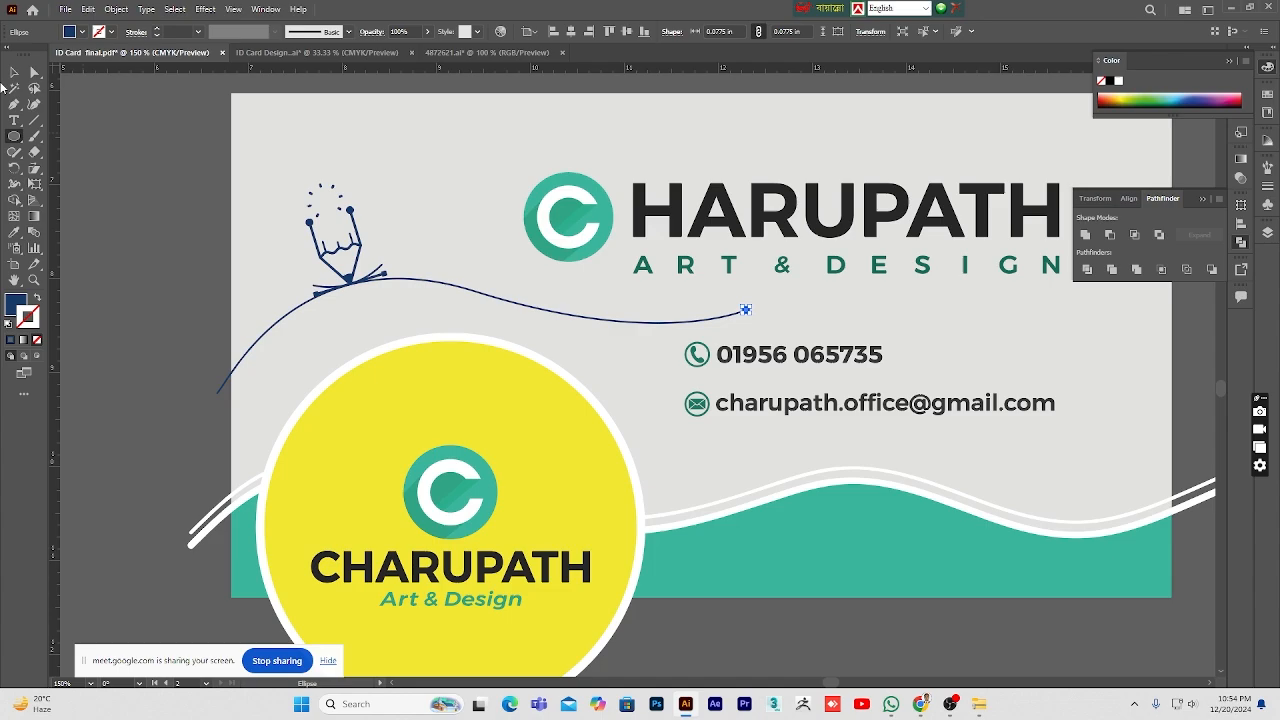
key(v)
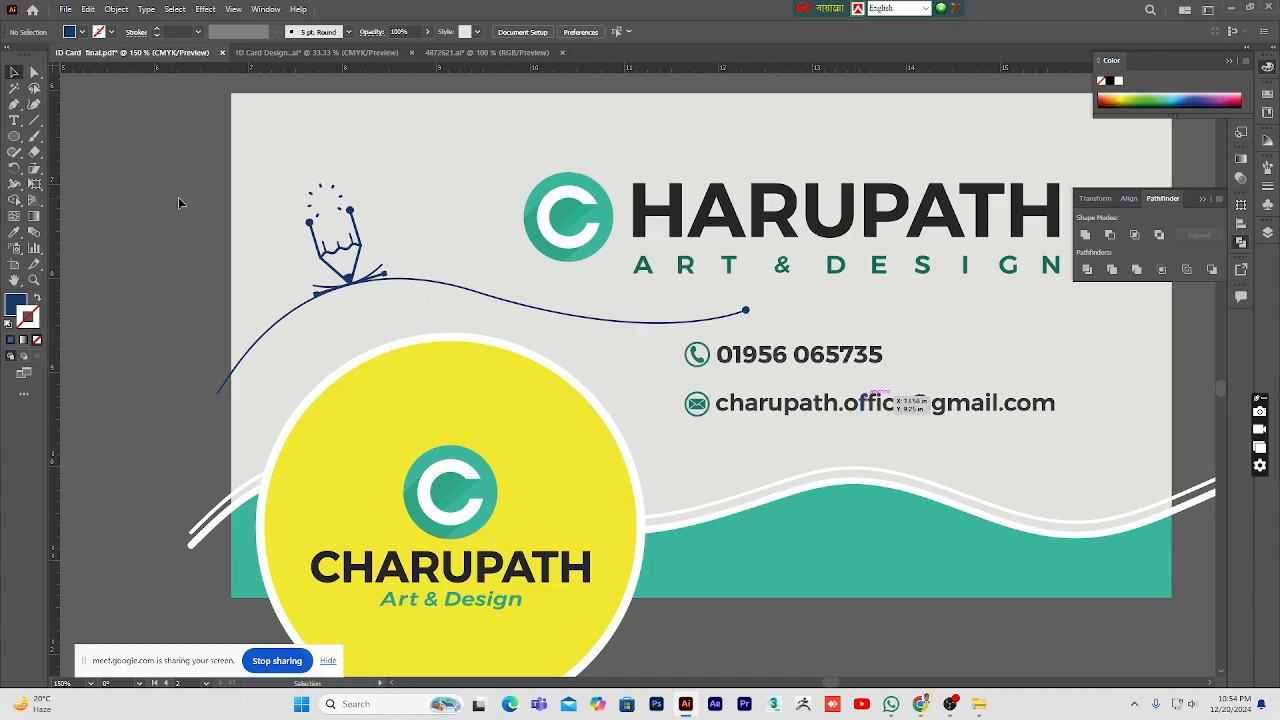
Step: Ungroup the dark-blue pencil icon into its separate parts
right_click(340, 196)
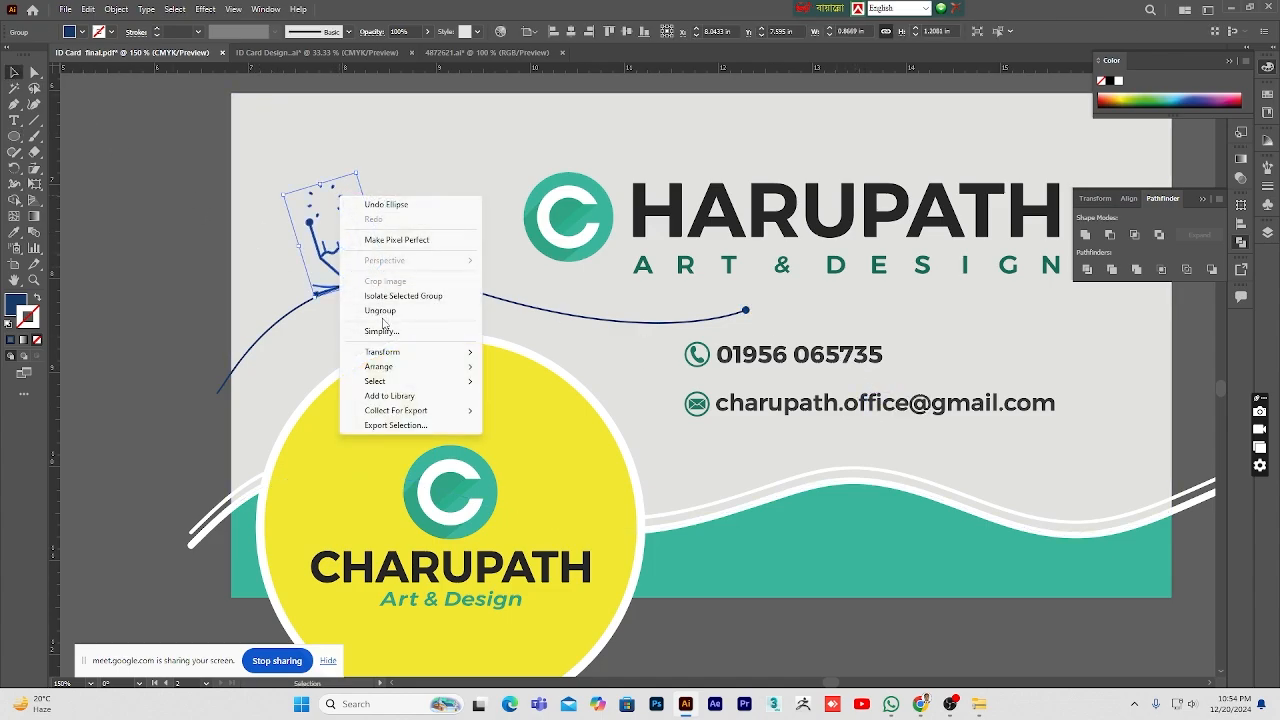
click(380, 310)
click(333, 217)
click(338, 211)
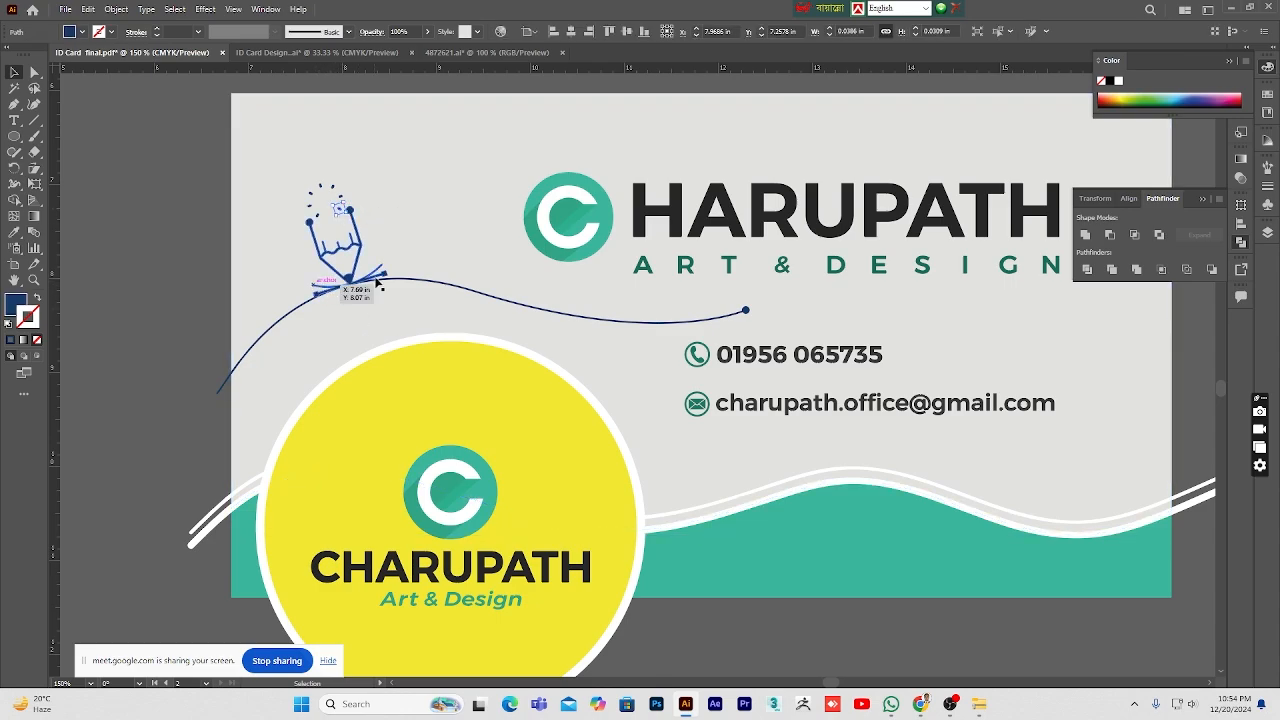
click(190, 263)
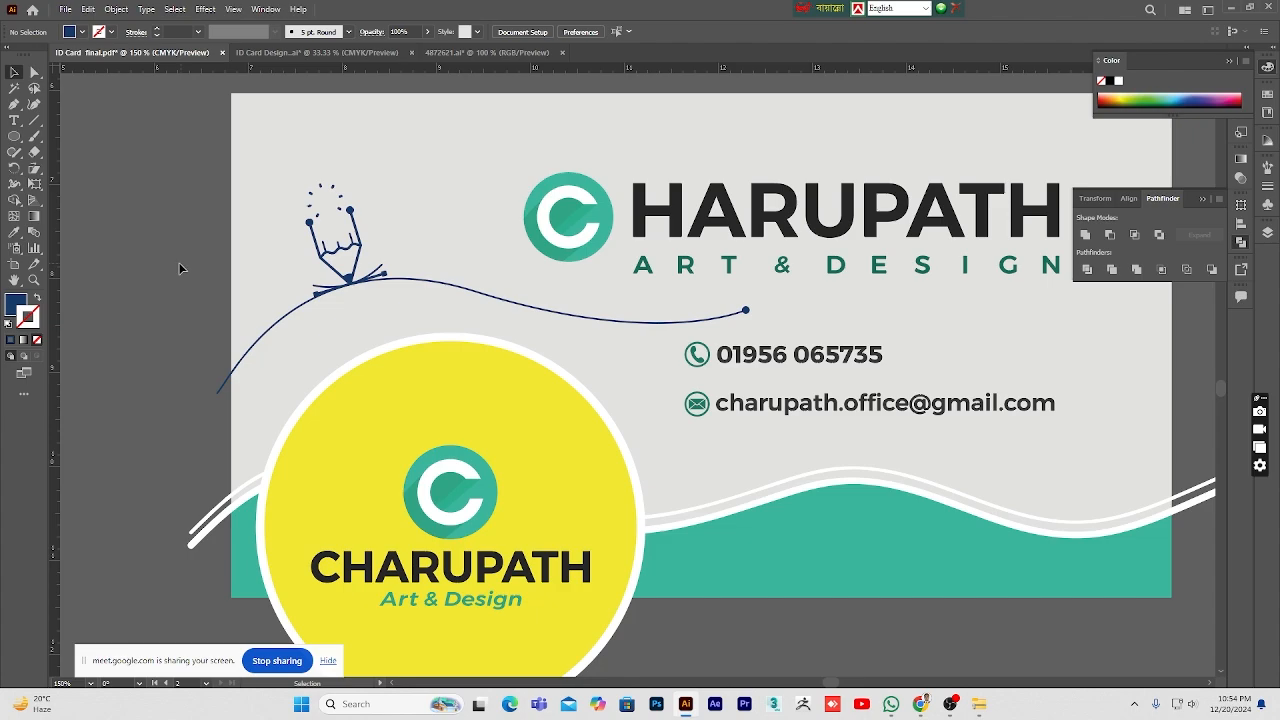
Step: Examine the long curve's middle anchor point and its direction handles
click(413, 284)
click(35, 72)
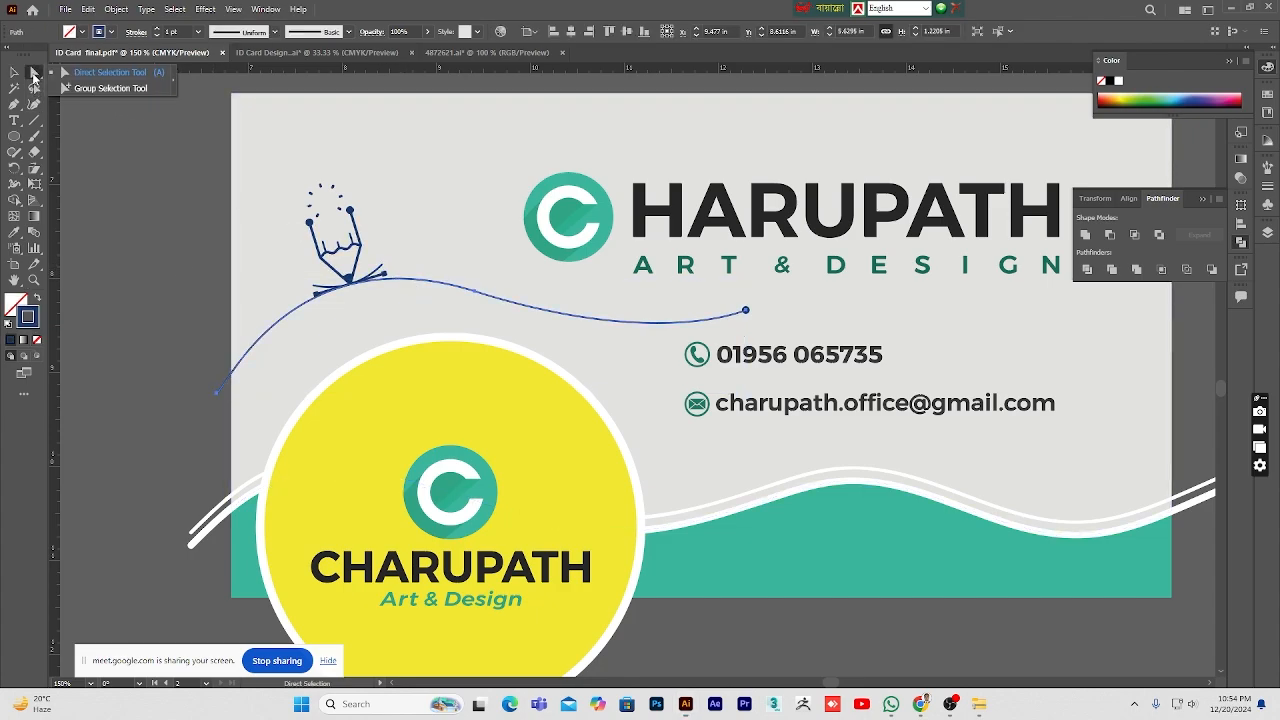
drag(35, 72, 80, 76)
click(475, 291)
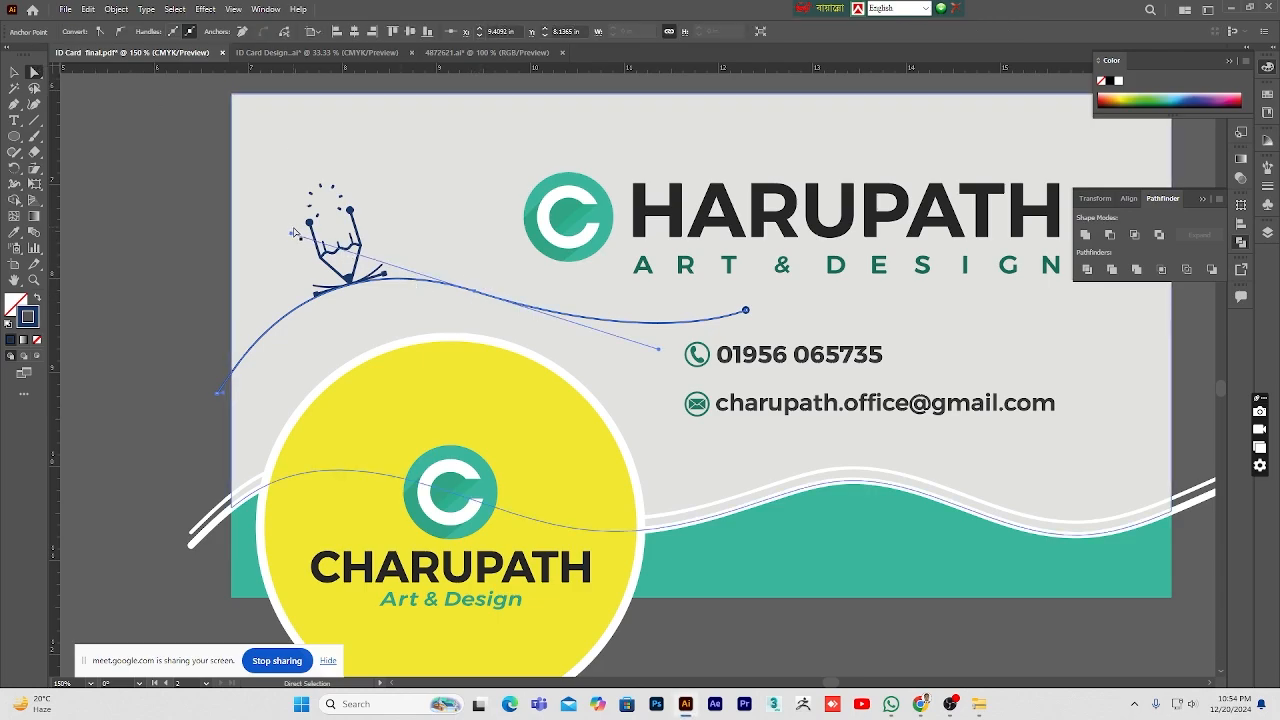
scroll(518, 450, down, 2)
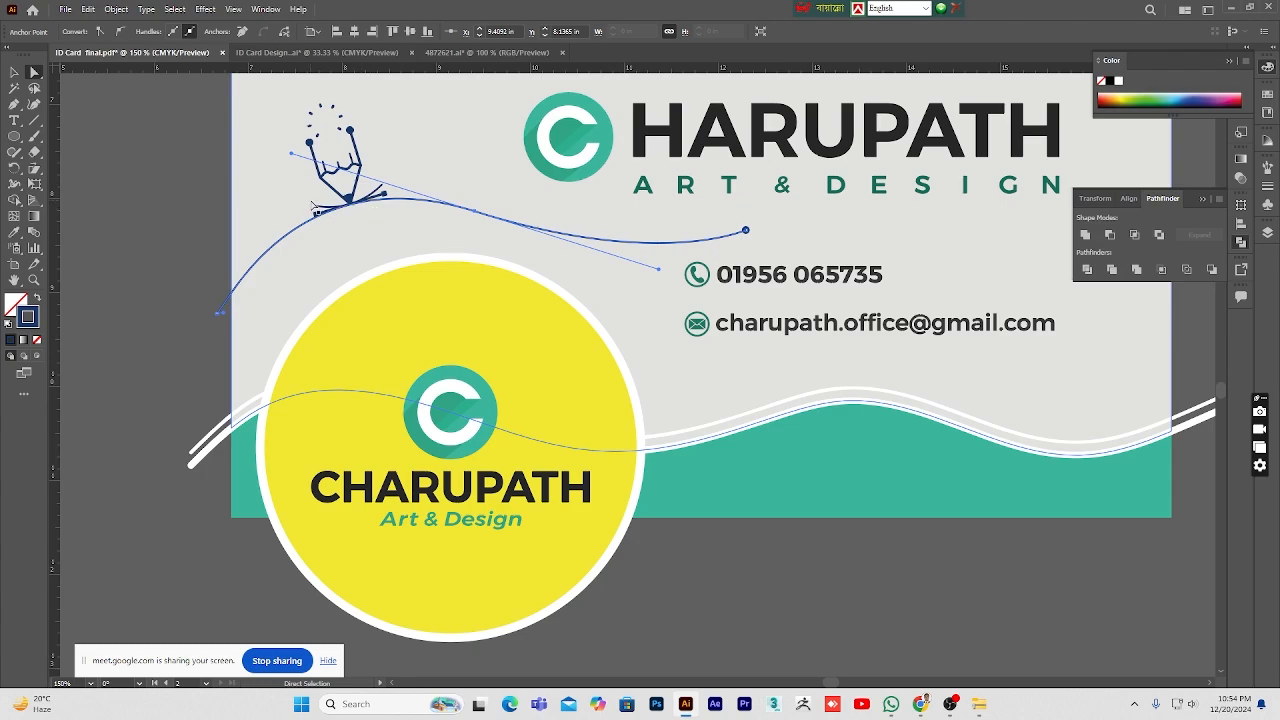
scroll(186, 339, up, 2)
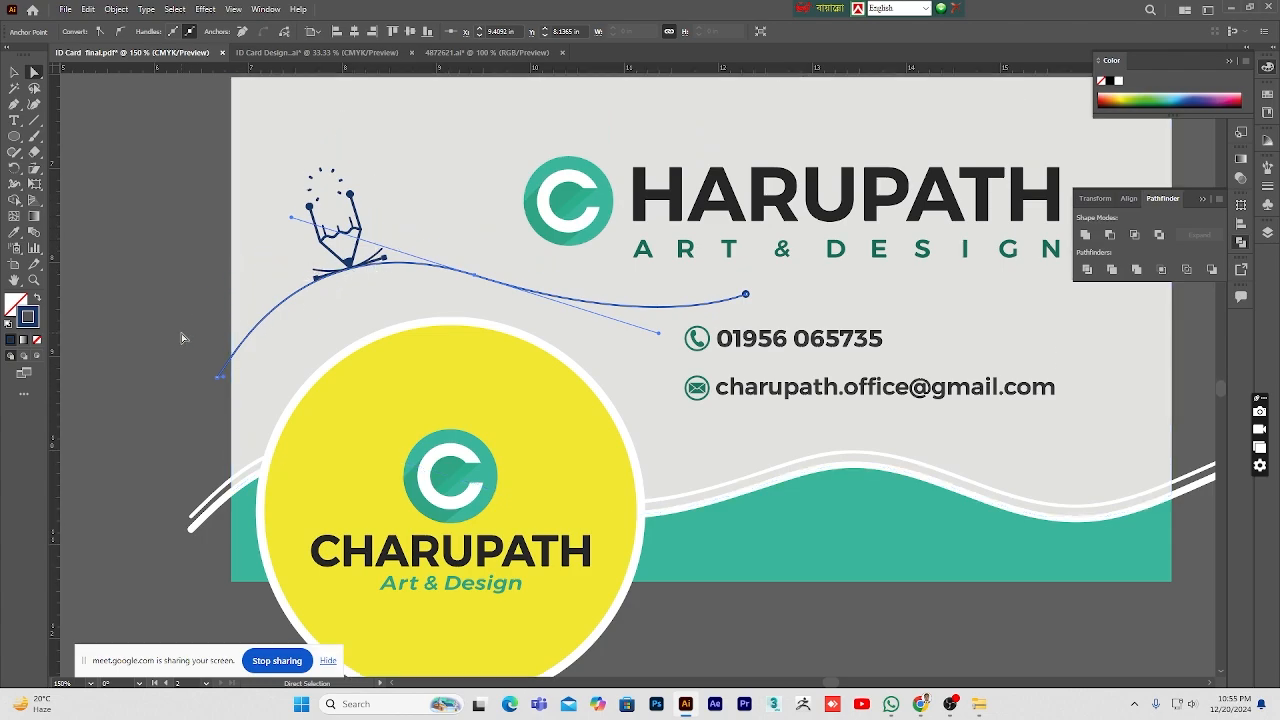
click(172, 294)
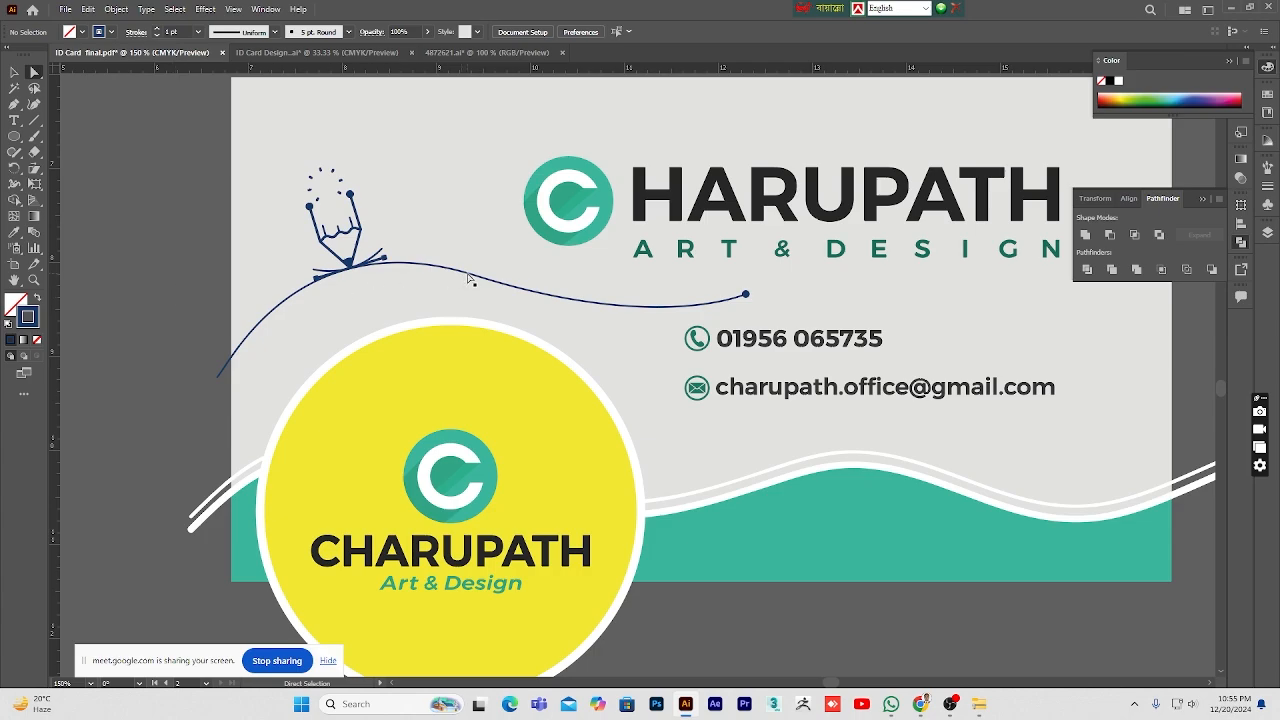
Step: Draw a short Pen line crossing the long curve, from above it beside the pencil icon down towards the phone number
click(14, 104)
click(431, 246)
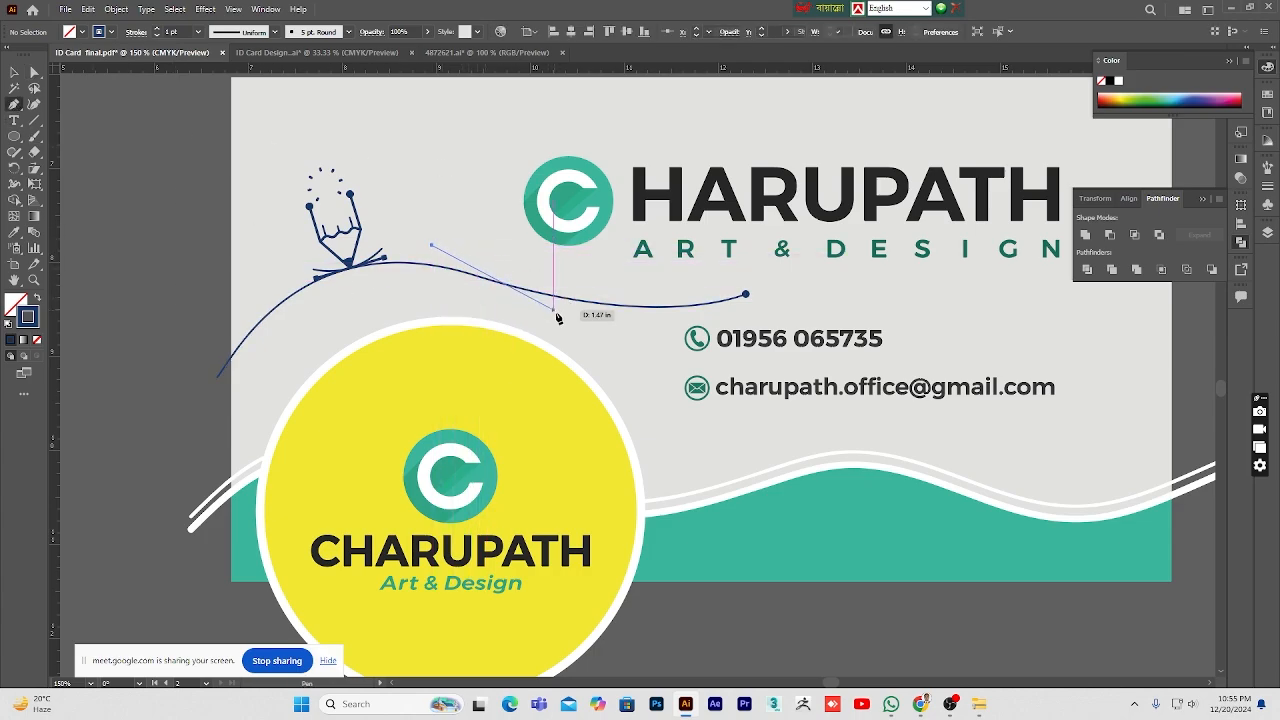
drag(613, 327, 680, 345)
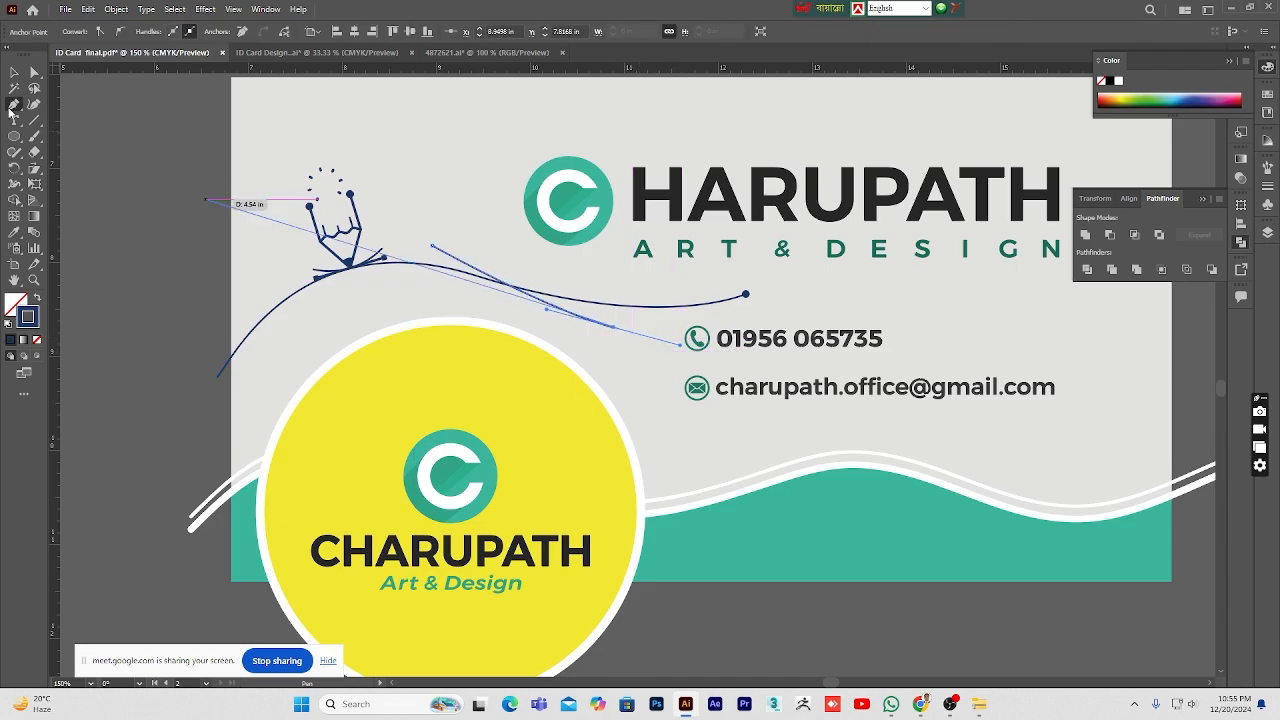
click(14, 72)
click(205, 254)
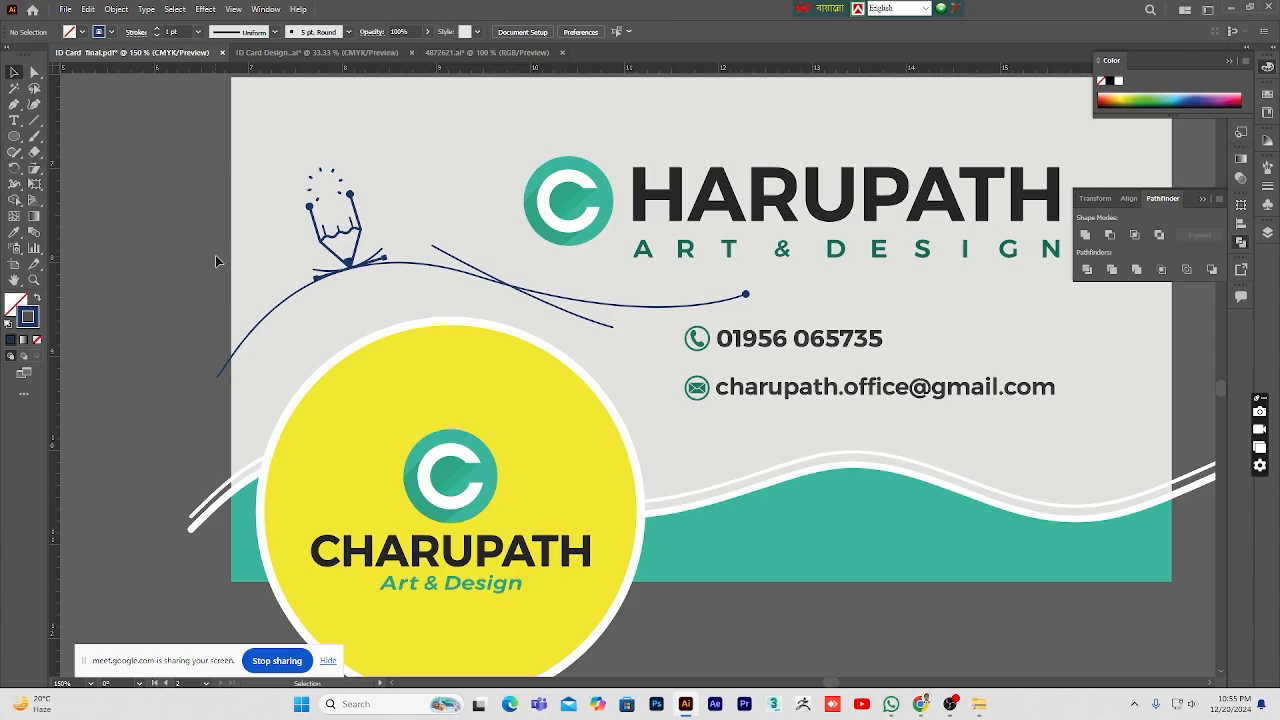
Step: Place matching dark-blue circles on both ends of the short crossing line and delete the stray line copy outside the cover
click(14, 138)
click(12, 72)
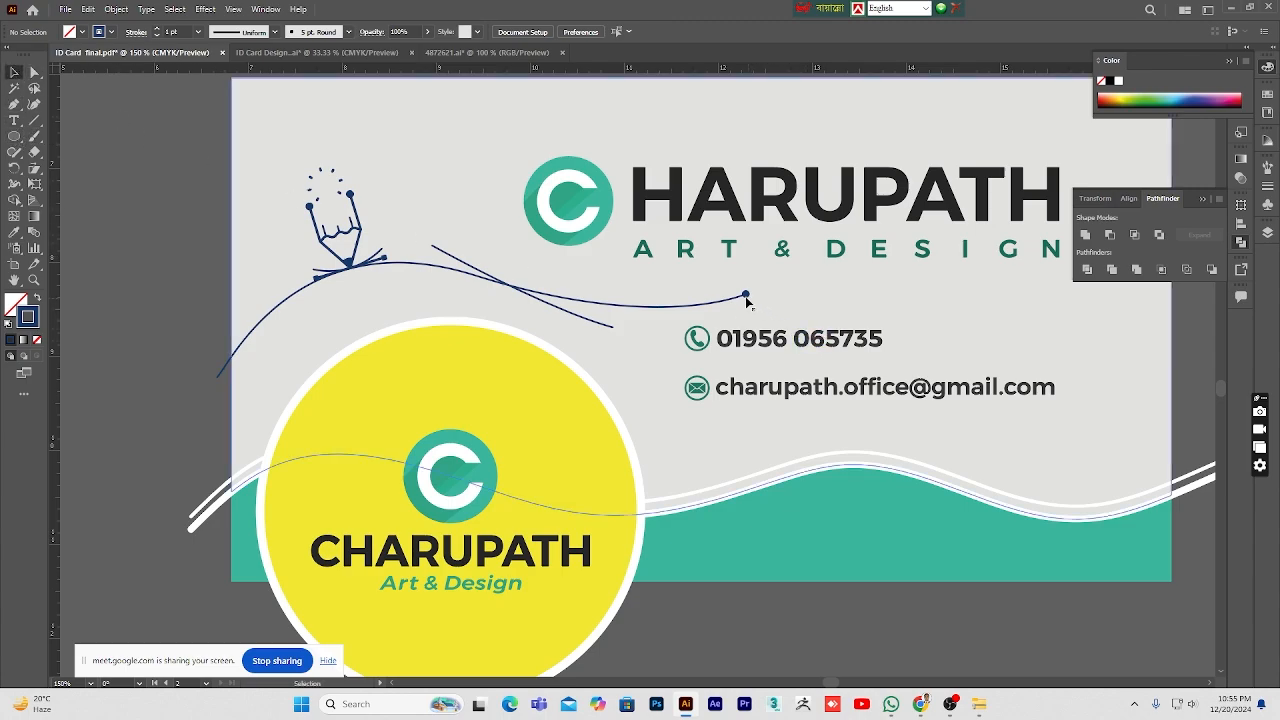
click(613, 327)
click(189, 266)
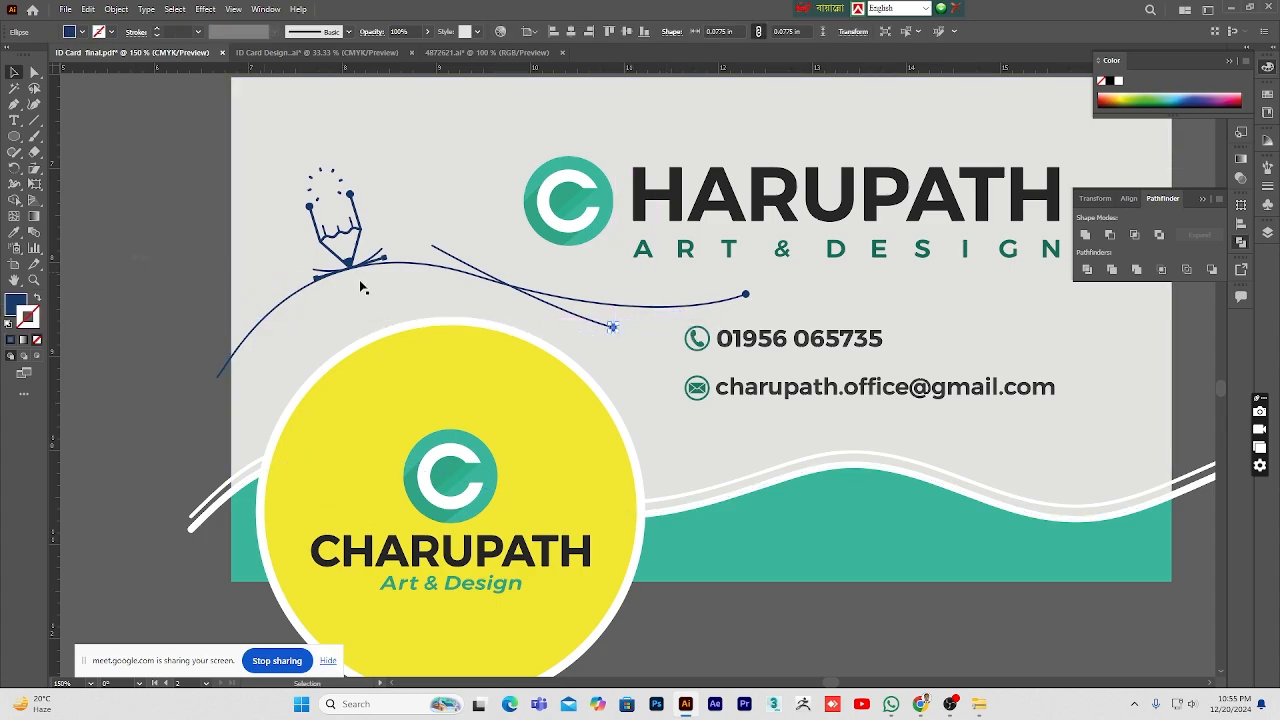
drag(617, 331, 158, 313)
click(163, 366)
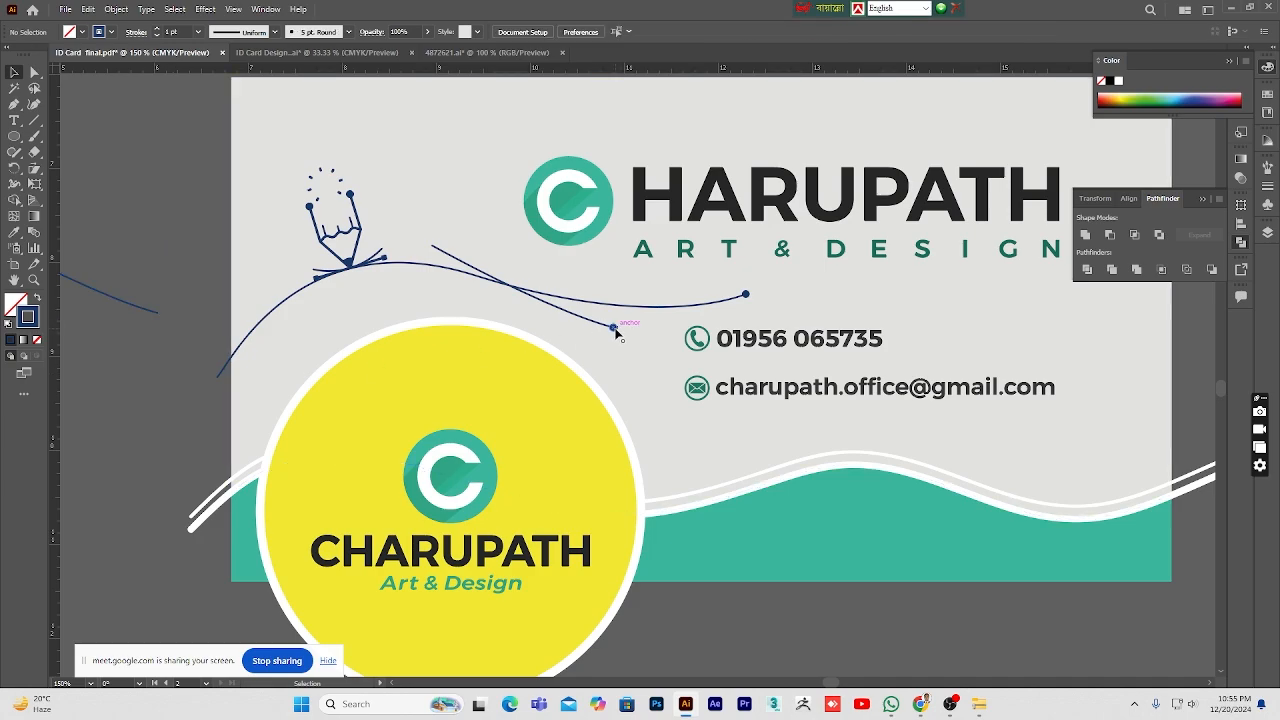
drag(614, 328, 433, 246)
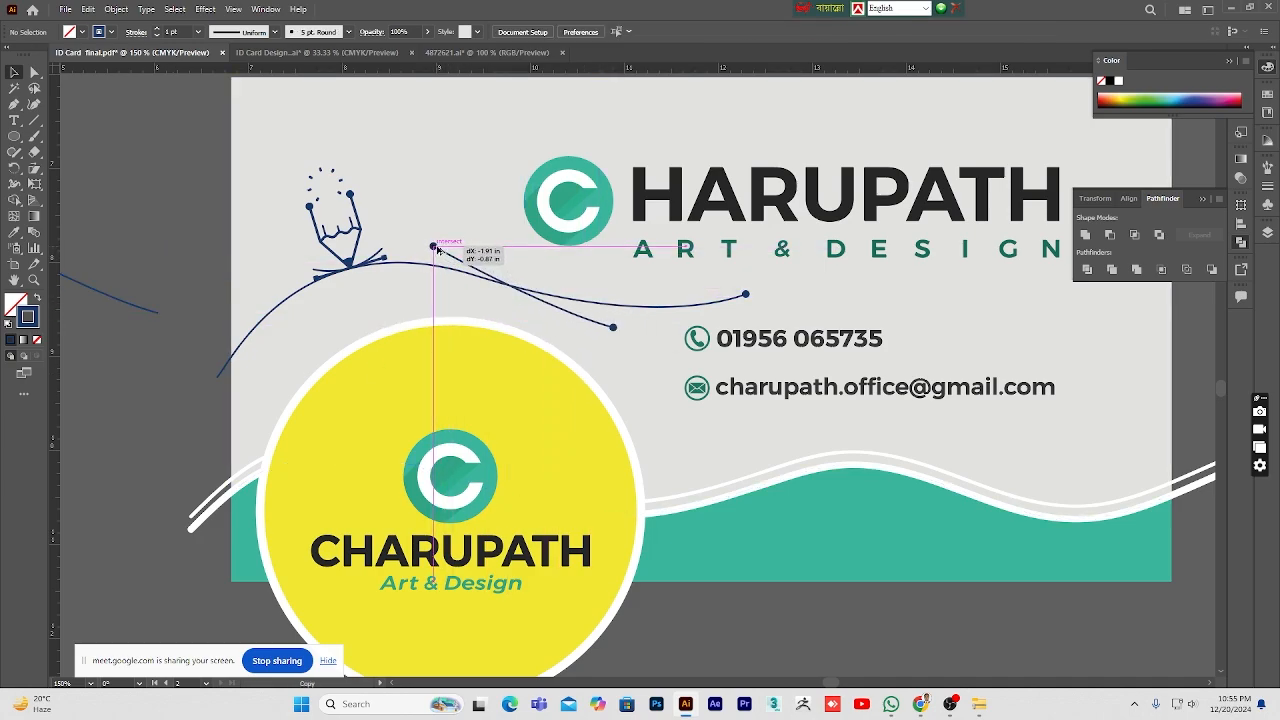
click(123, 298)
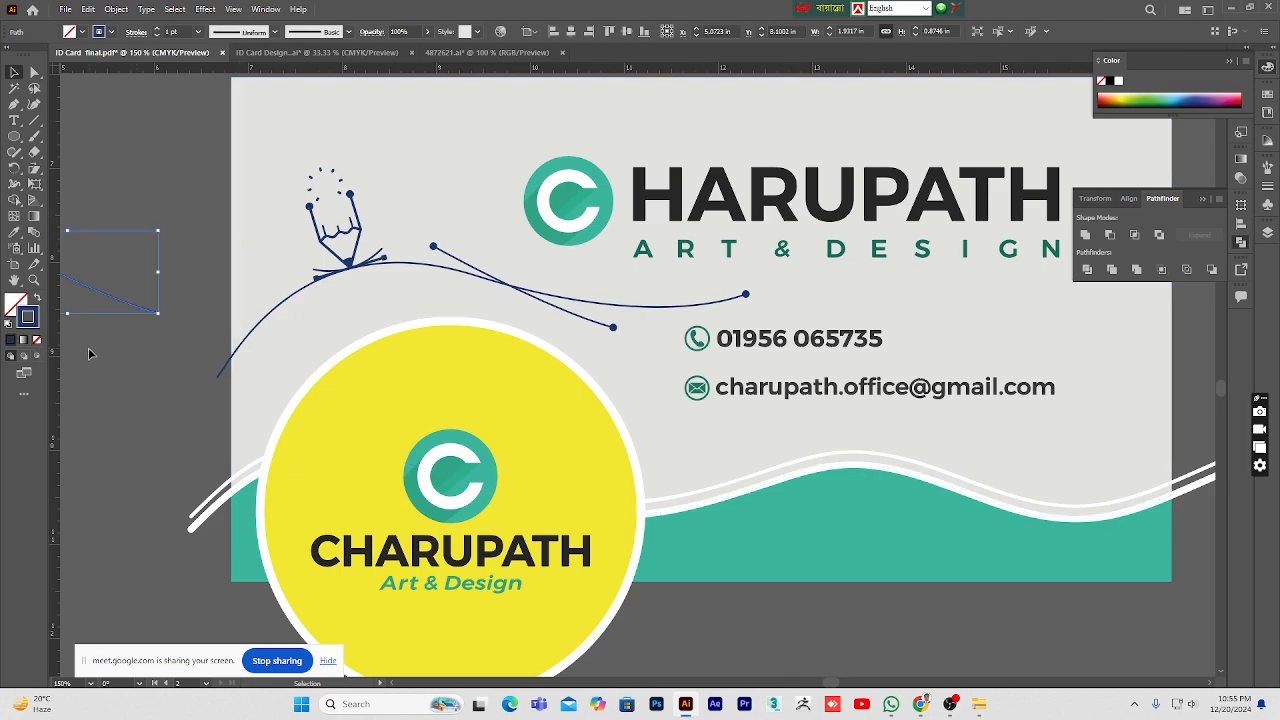
key(Delete)
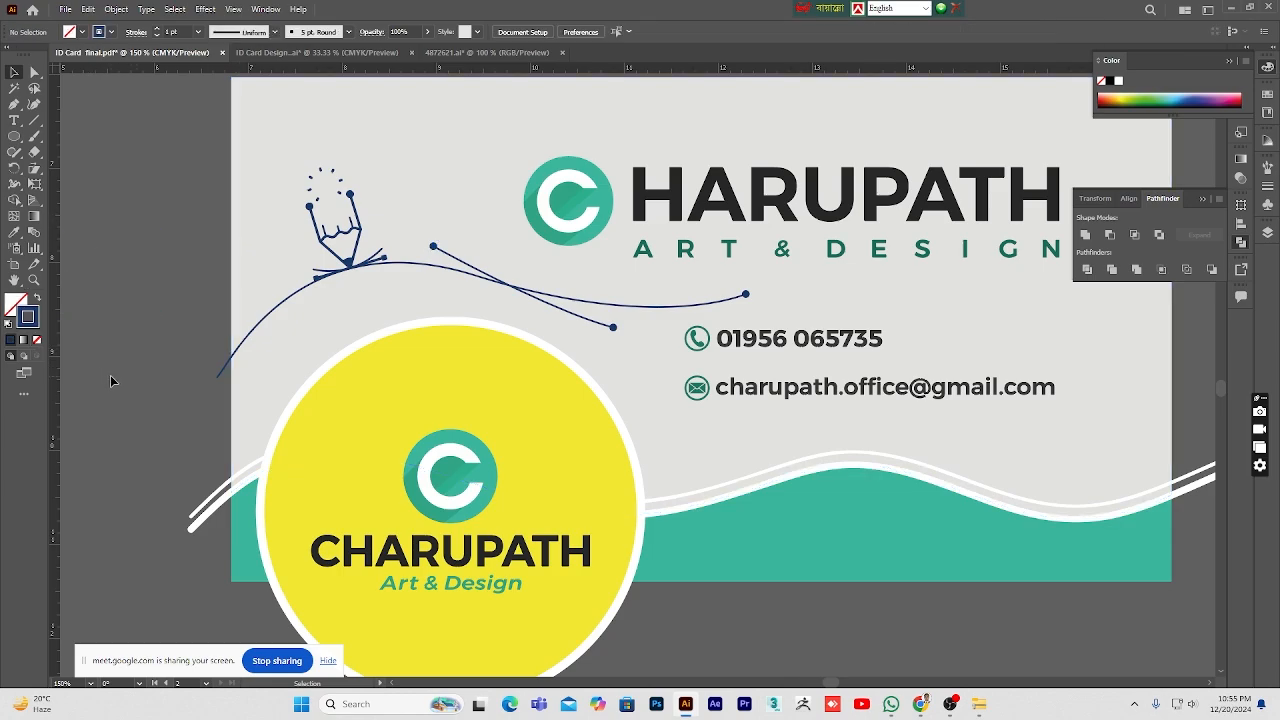
Step: Straighten the short crossing line by adjusting the direction handle of its lower anchor point
click(440, 275)
click(198, 202)
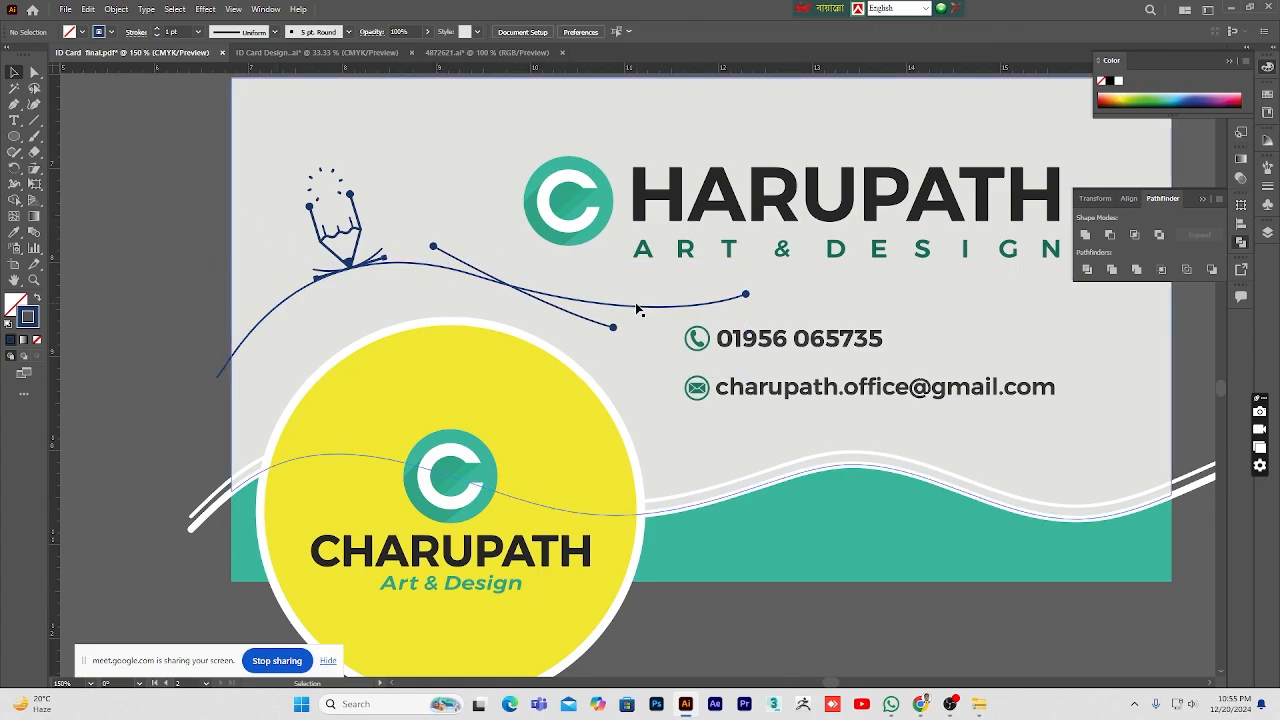
click(635, 305)
click(34, 104)
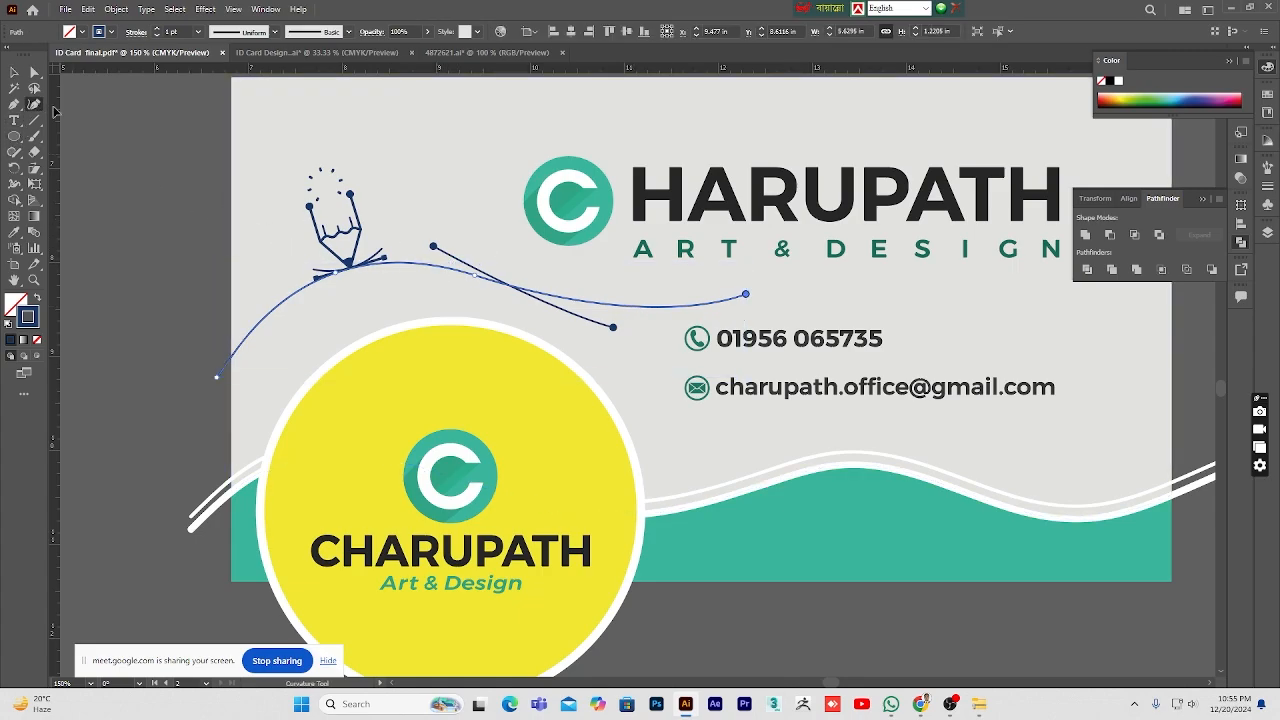
click(34, 73)
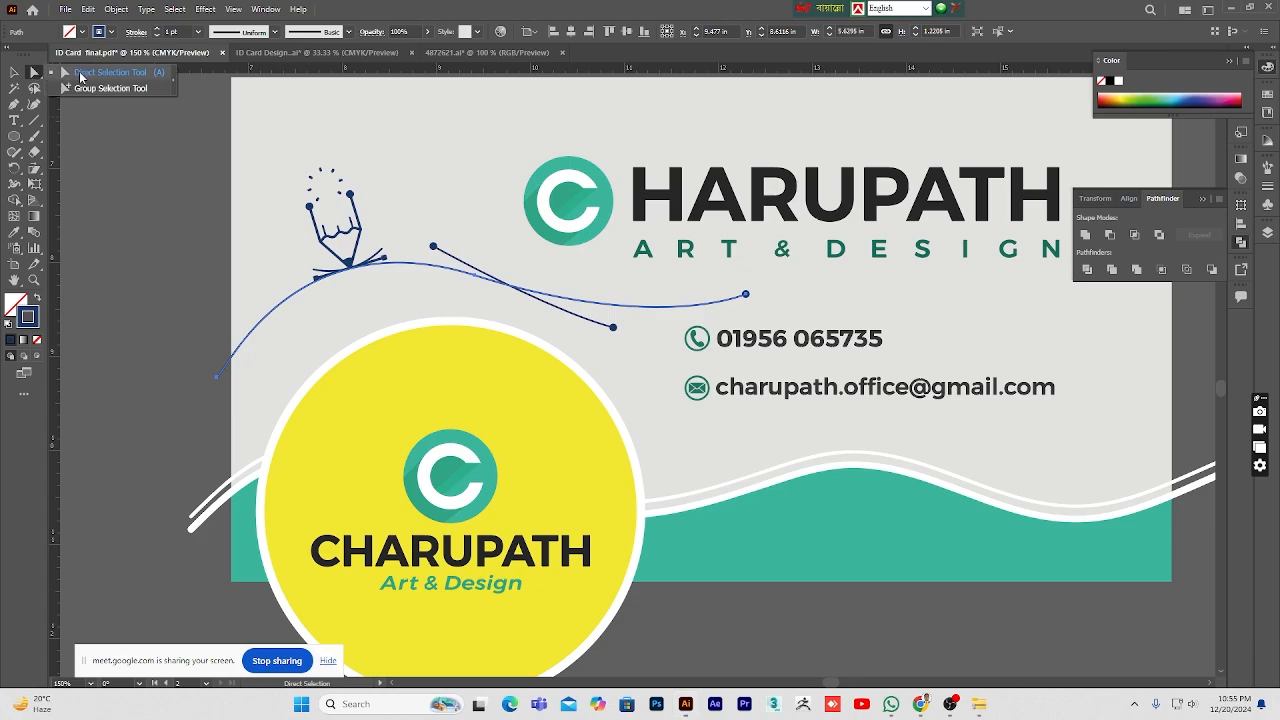
click(486, 280)
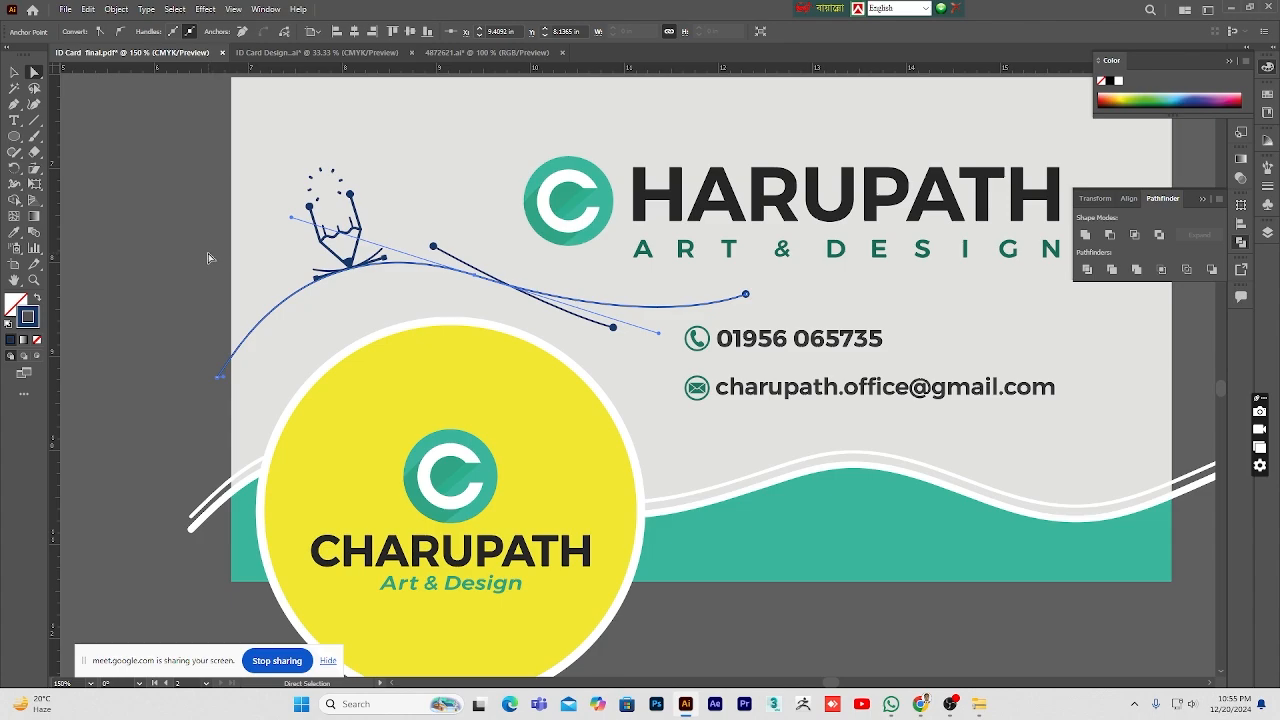
click(614, 328)
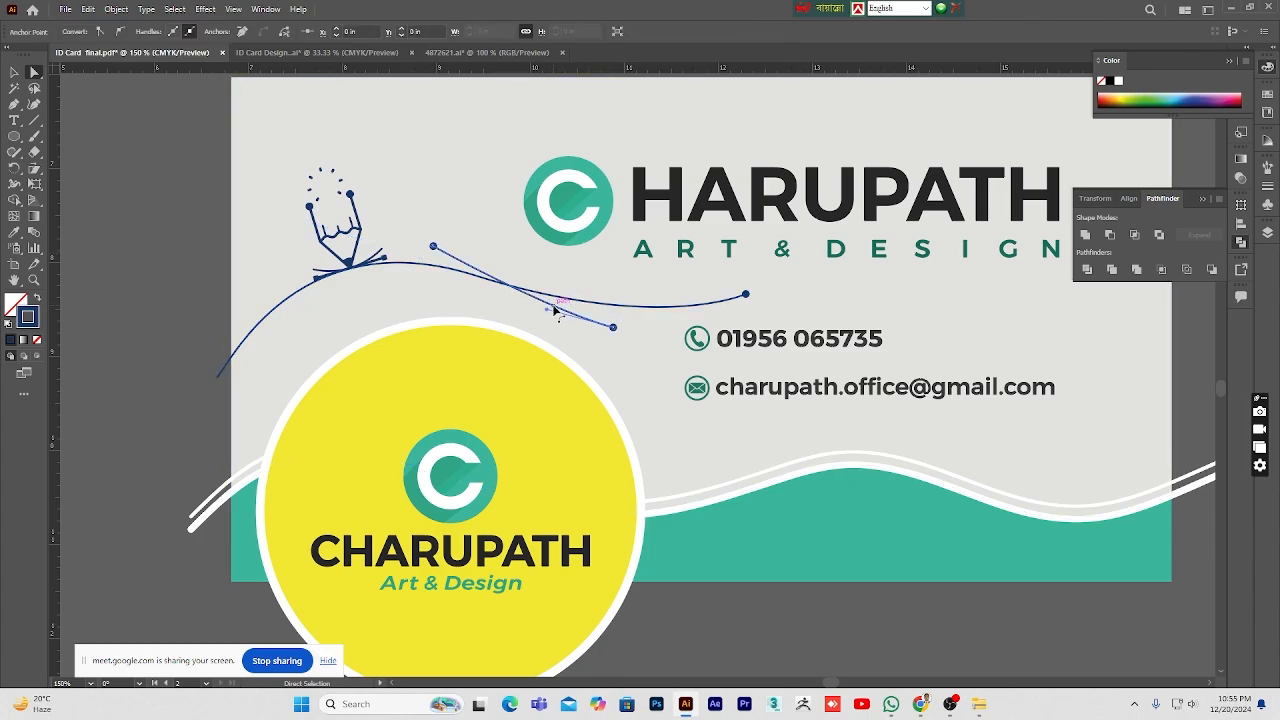
click(614, 329)
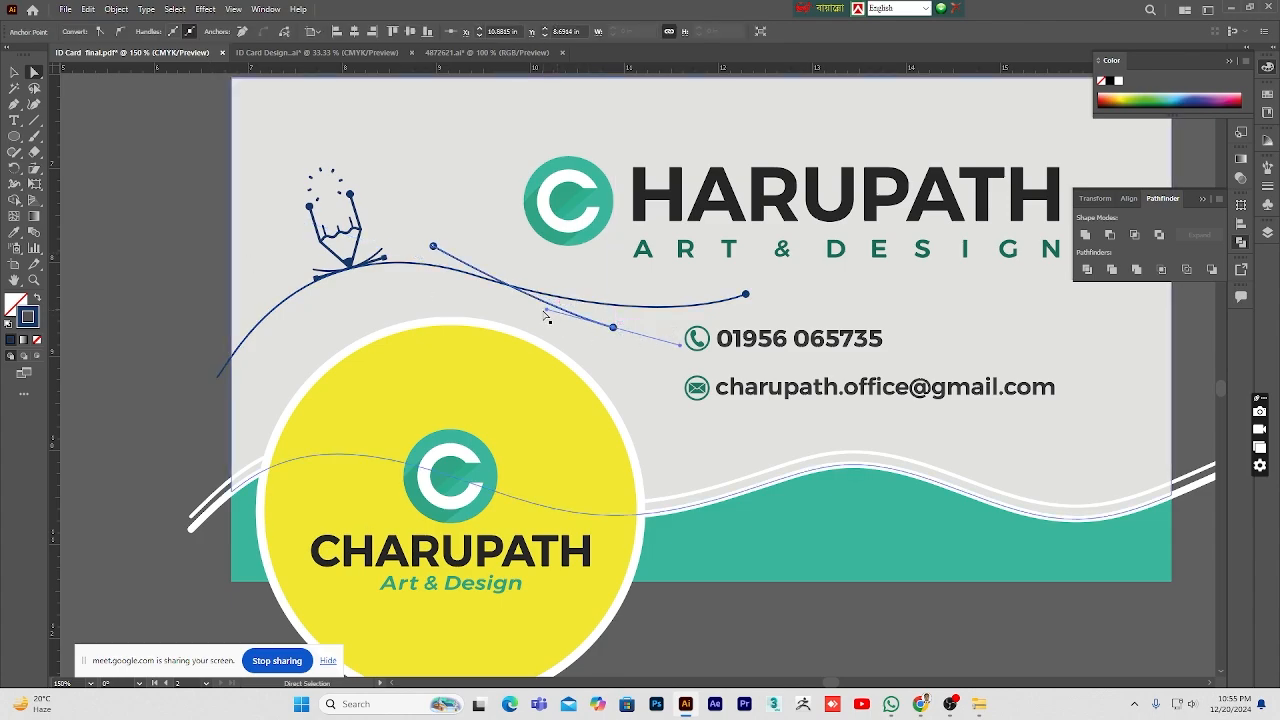
drag(547, 308, 552, 302)
click(195, 228)
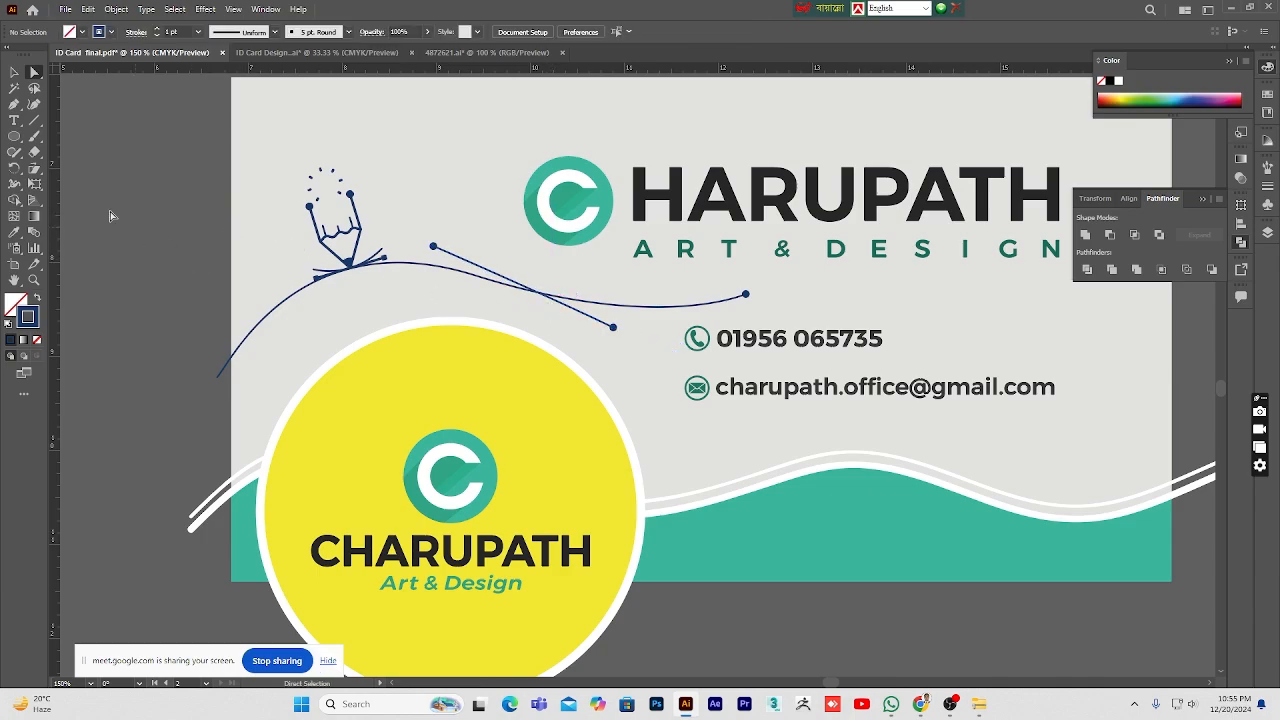
Step: Shift the straight line together with both end circles slightly left so its middle meets the long curve
click(33, 280)
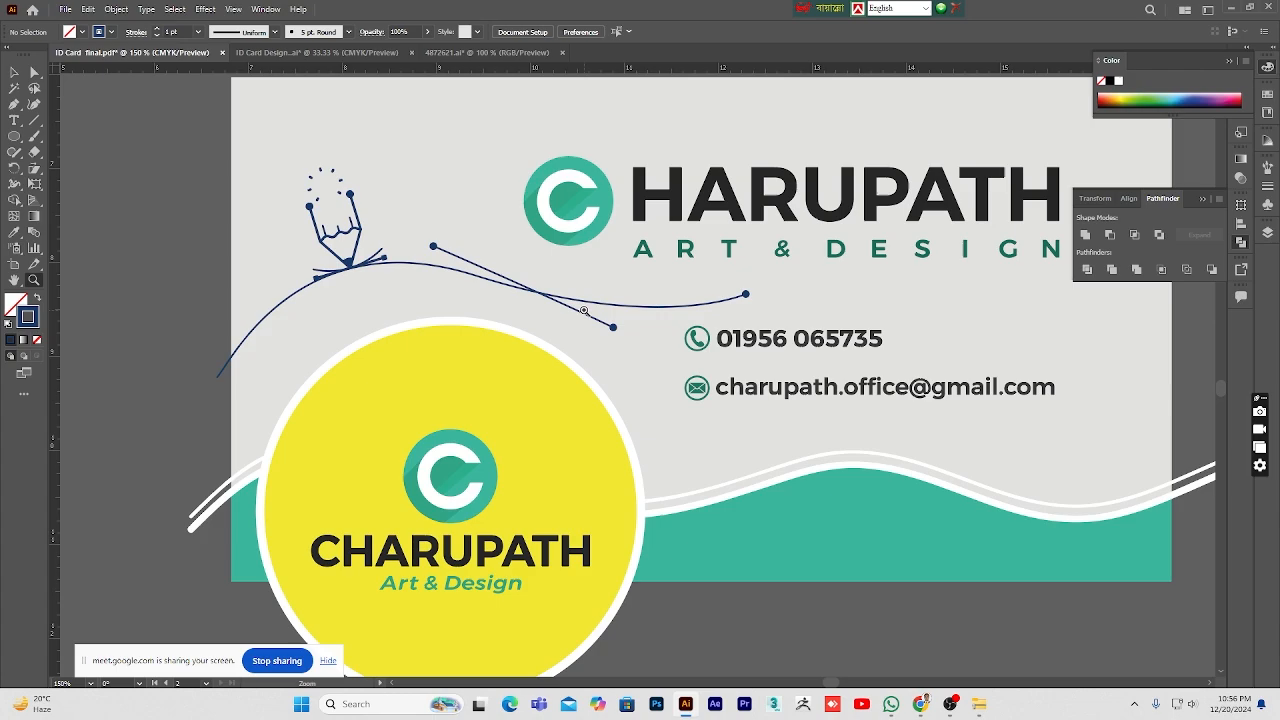
alt+click(593, 319)
alt+click(650, 371)
click(645, 382)
click(633, 377)
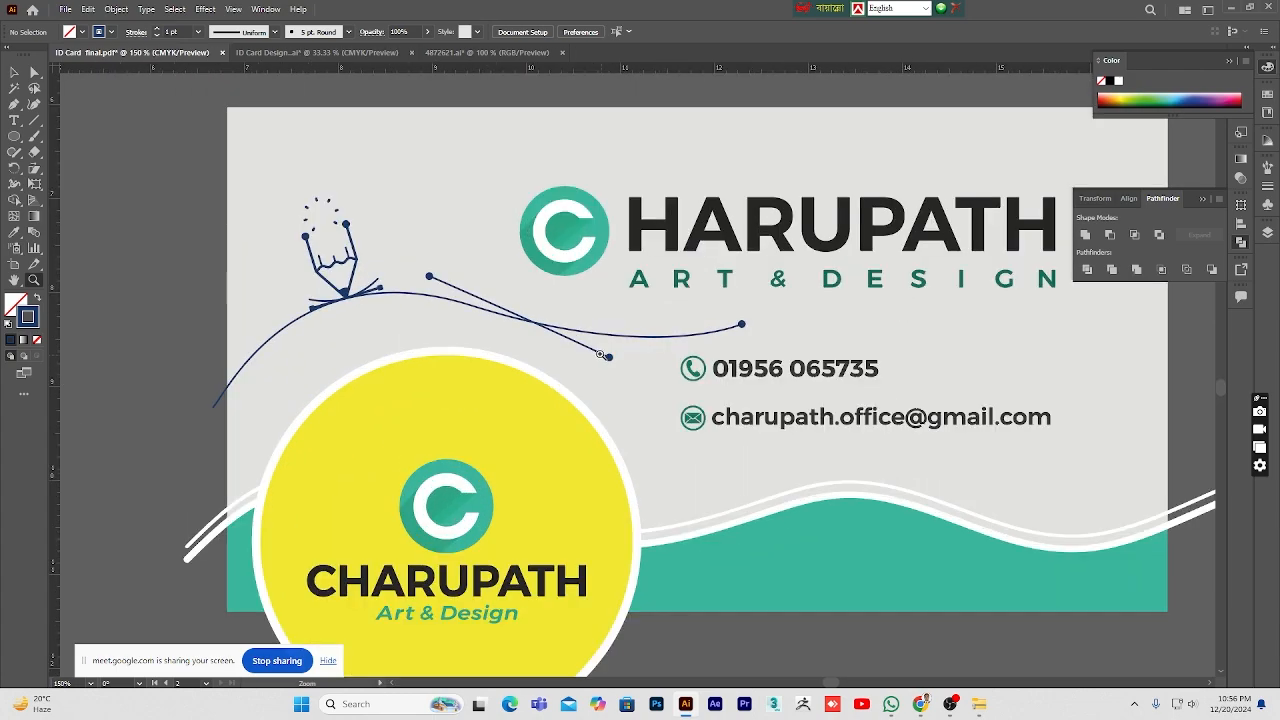
click(600, 354)
click(599, 352)
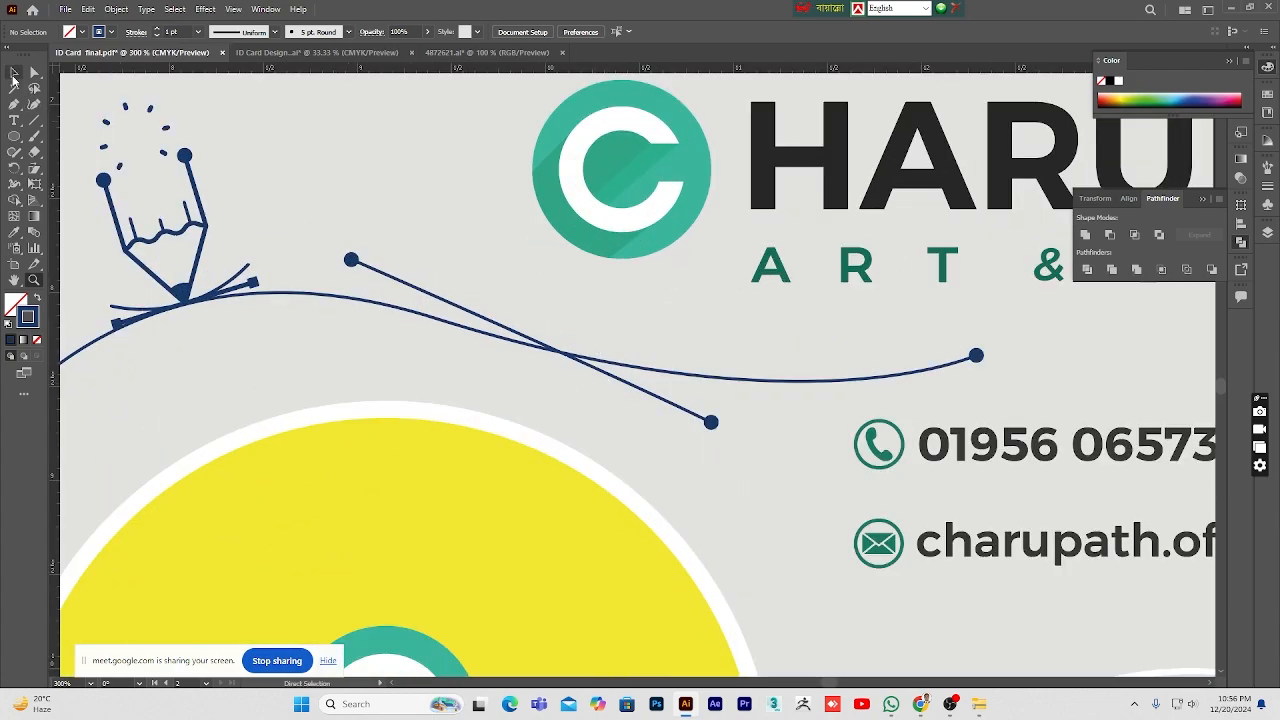
click(14, 72)
click(705, 420)
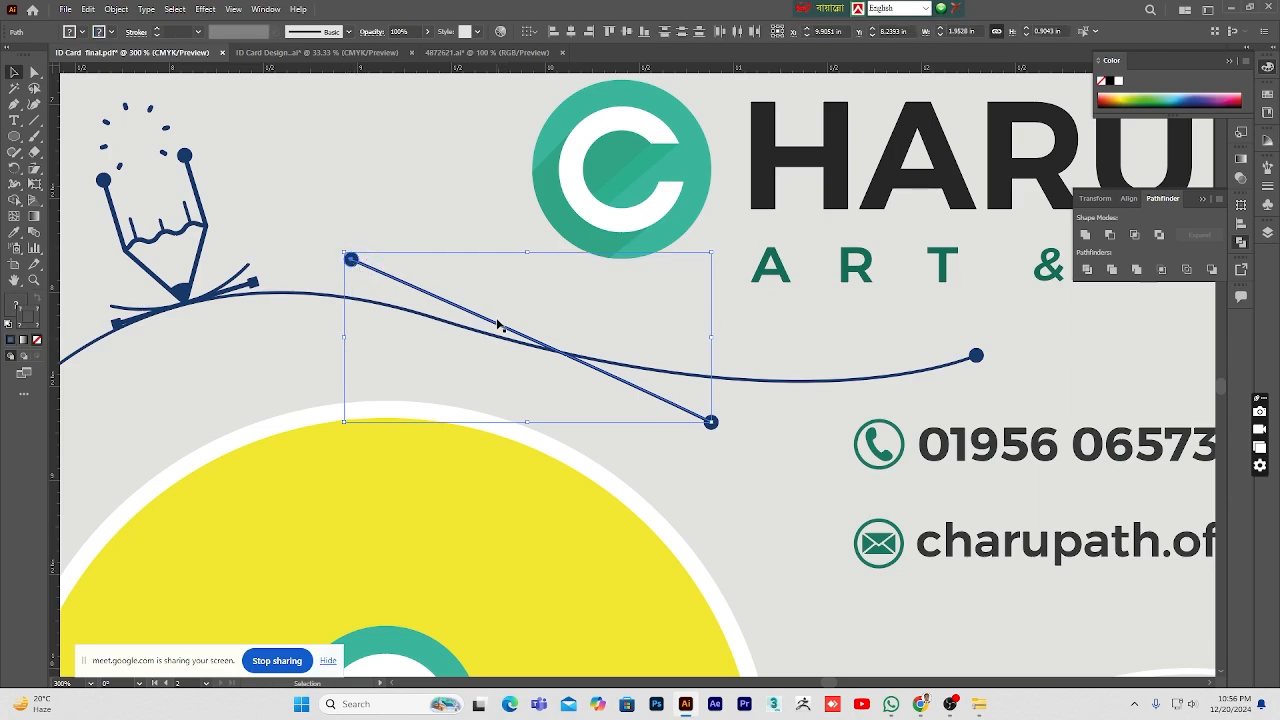
drag(491, 327, 472, 332)
click(718, 482)
drag(710, 424, 686, 427)
Step: Draw a small square about 0.06 in wide where the straight line meets the long curve
drag(14, 136, 70, 131)
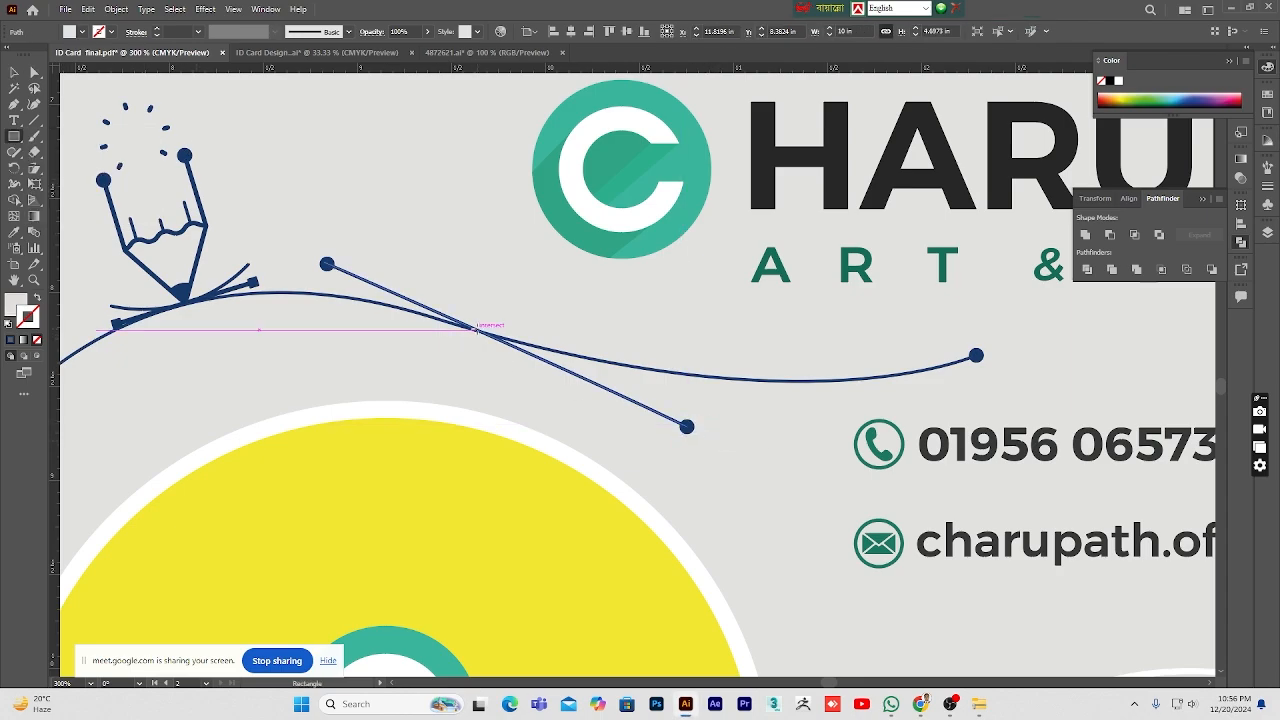
drag(474, 327, 480, 334)
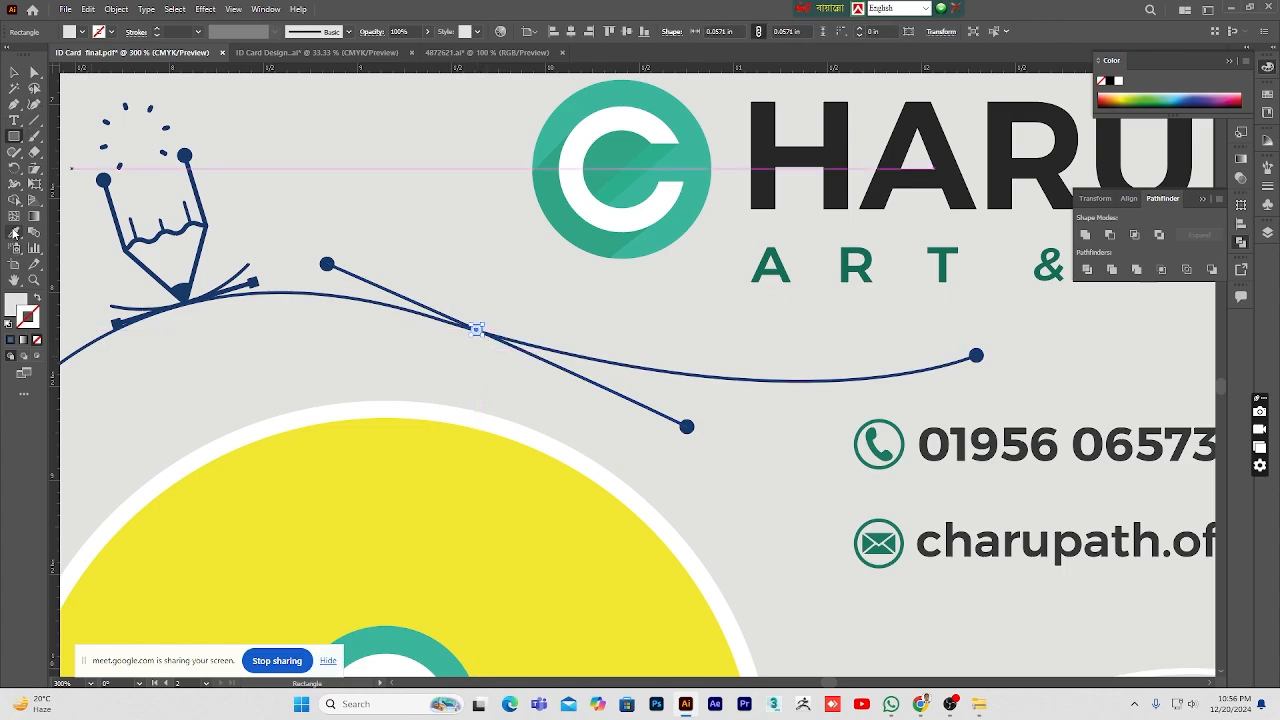
Step: Fill the small square at the line crossing with the pencil tip's dark blue, sampled with the Eyedropper tool
click(14, 232)
click(190, 288)
click(14, 72)
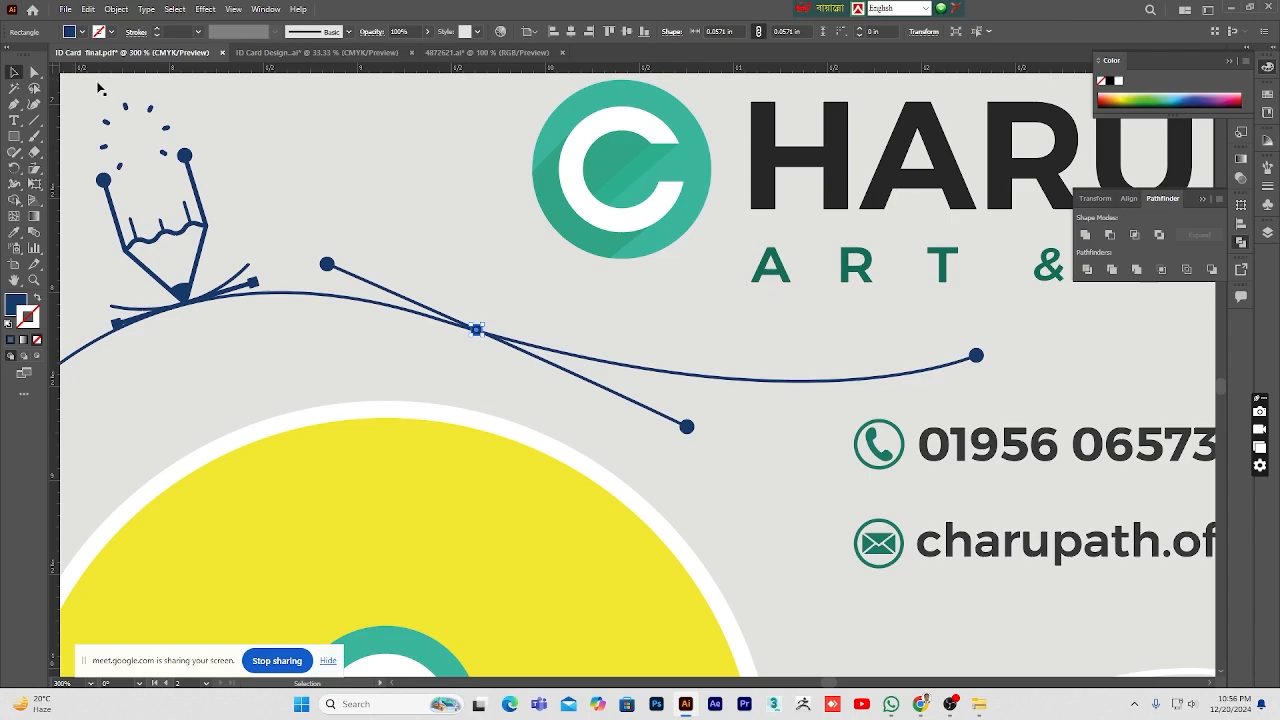
click(402, 315)
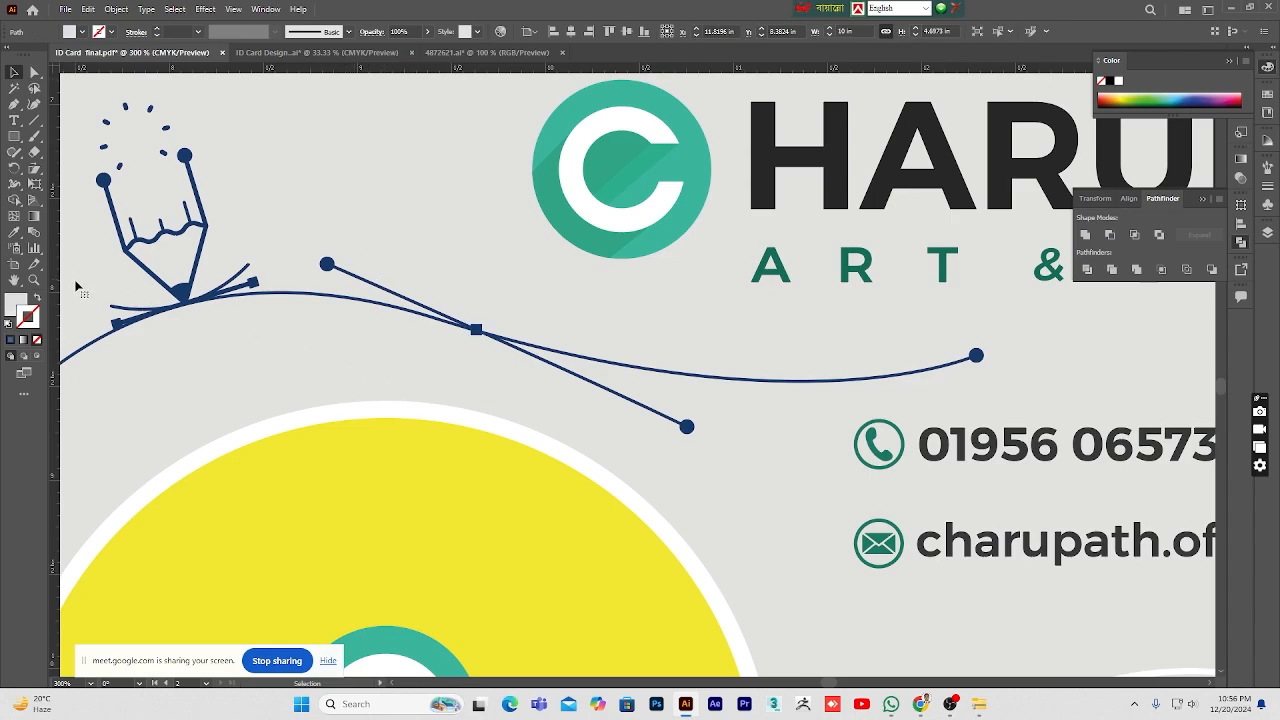
Step: Check the whole cover design at 100% with nothing selected and save the document
click(33, 280)
alt+click(717, 391)
alt+click(717, 391)
alt+click(717, 391)
scroll(720, 395, down, 1)
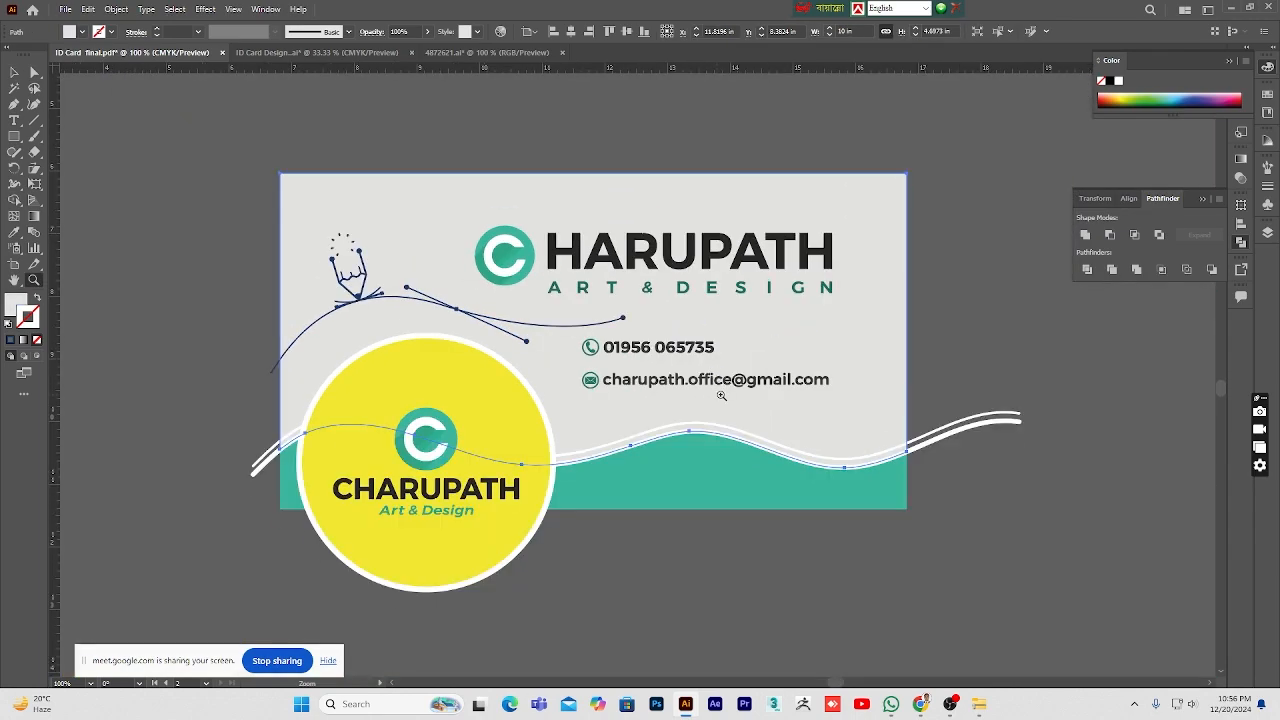
click(14, 72)
click(420, 140)
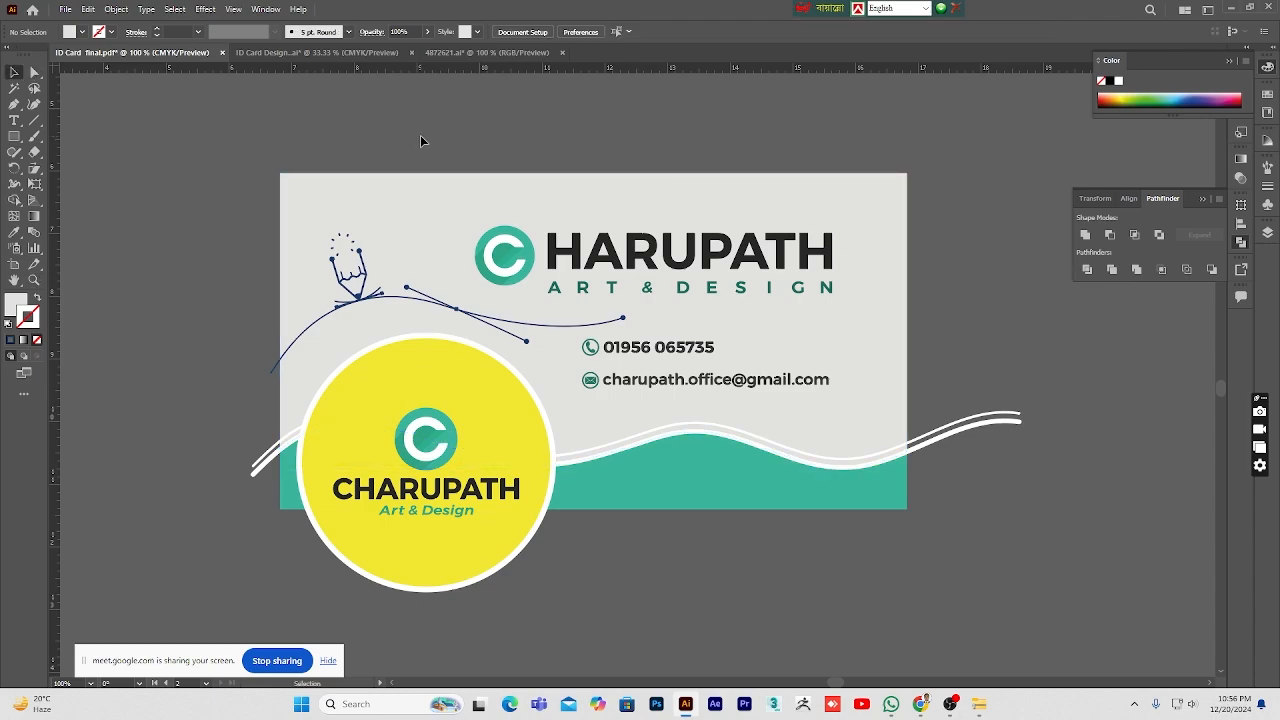
key(ctrl+s)
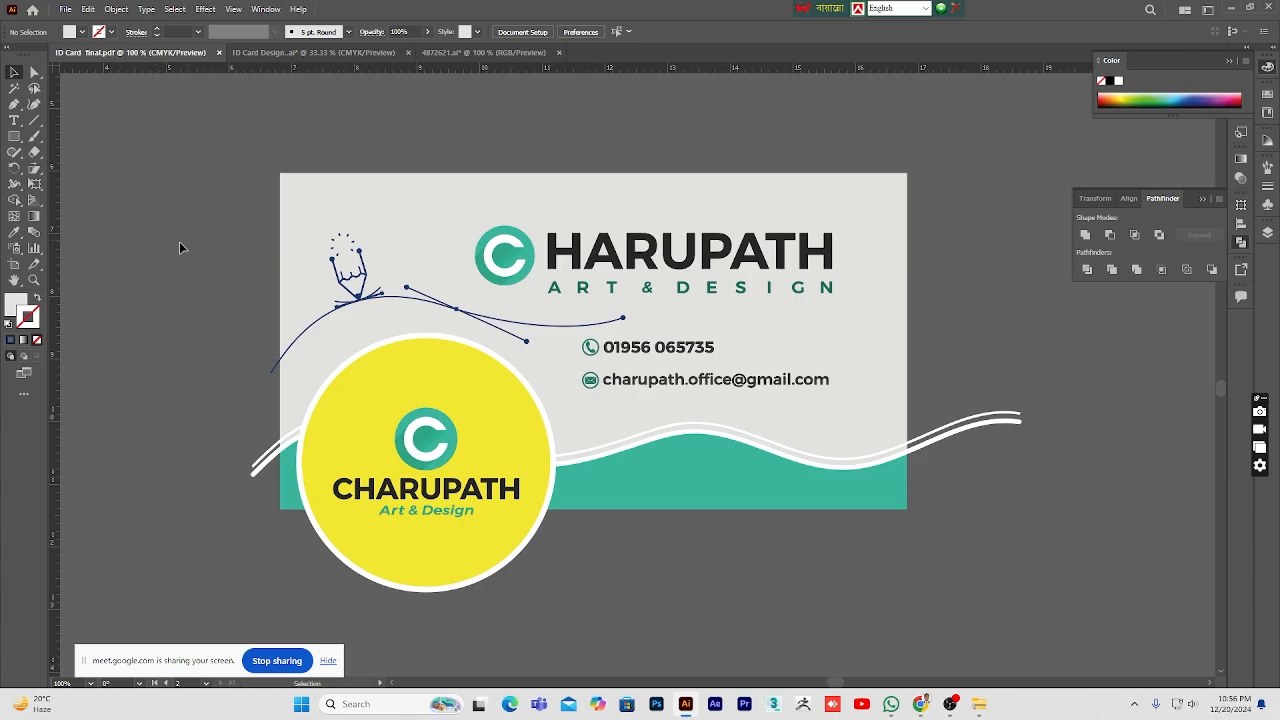
key(h)
drag(474, 366, 466, 356)
key(v)
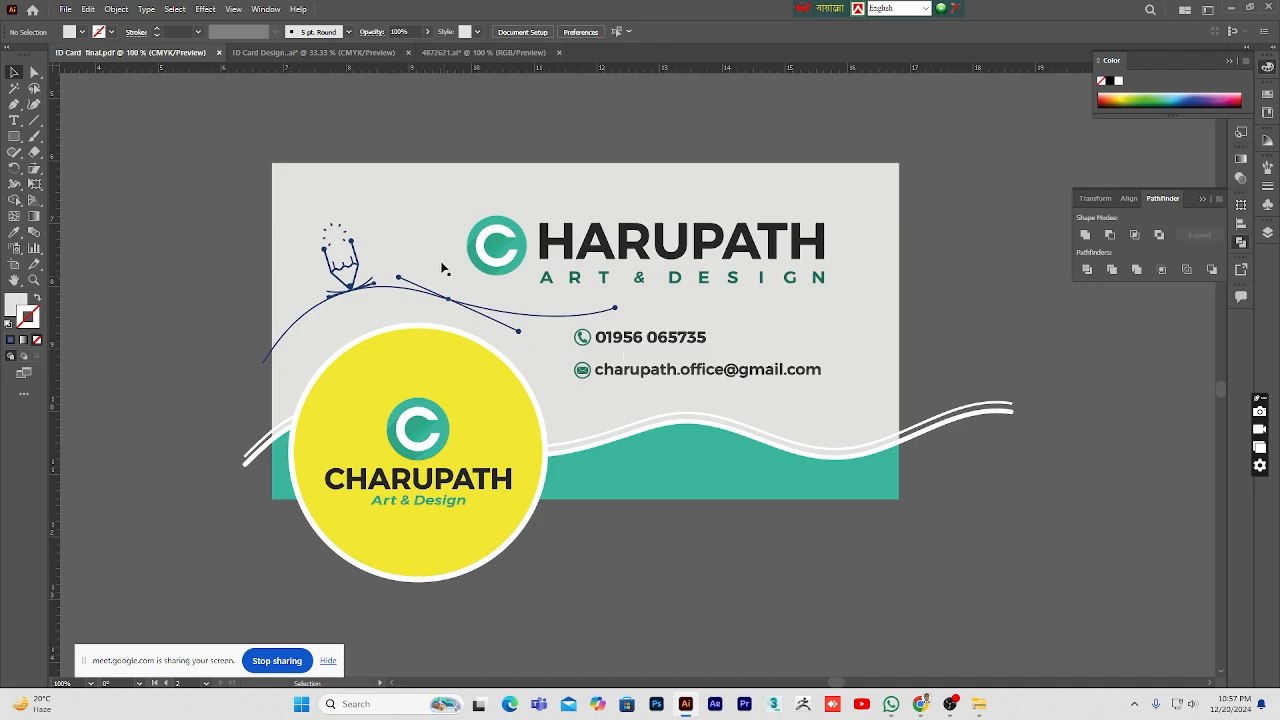
click(14, 280)
drag(574, 398, 545, 386)
click(12, 74)
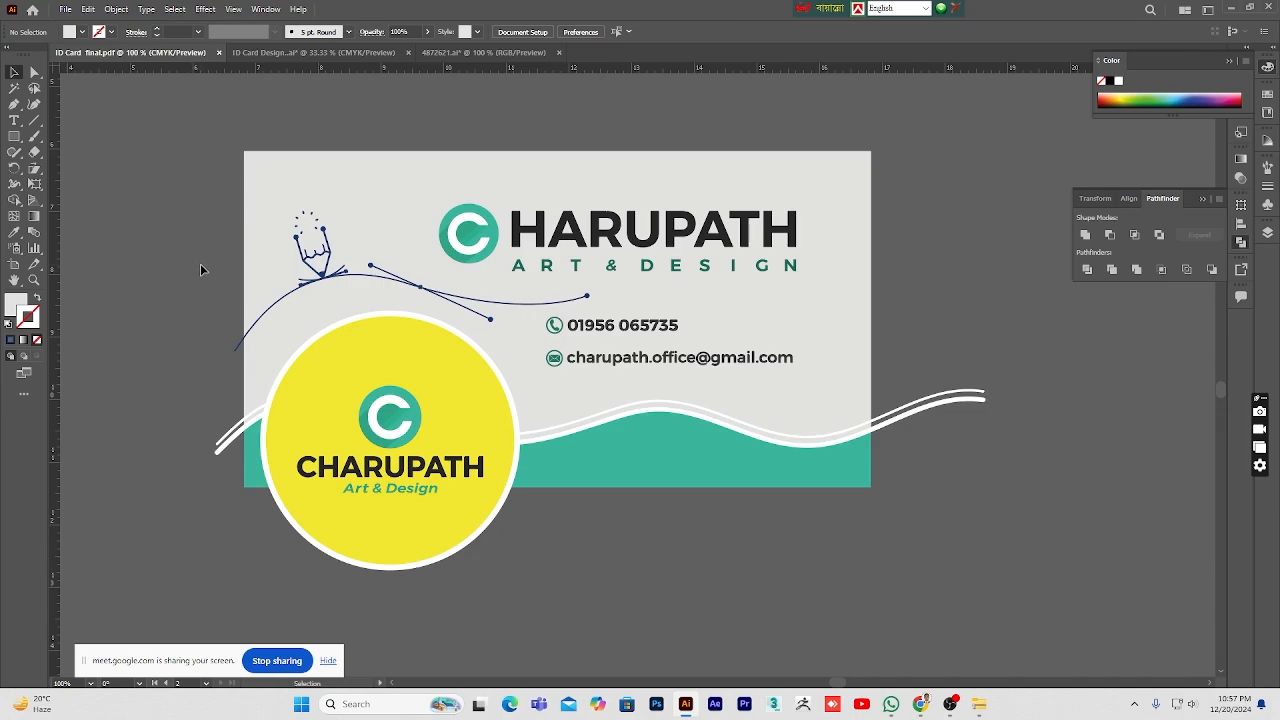
Step: Add an artboard on the cover, extend its lower edge to the bottom of the green wave area, and save the document
click(14, 264)
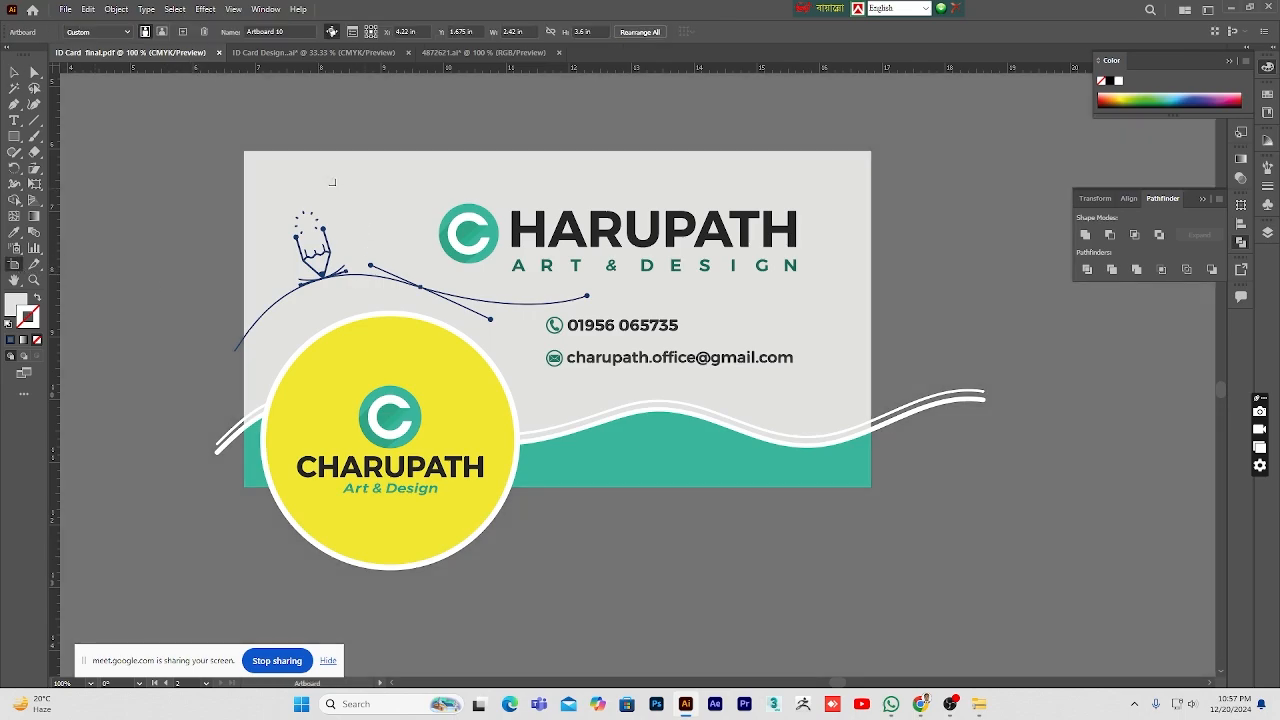
click(280, 158)
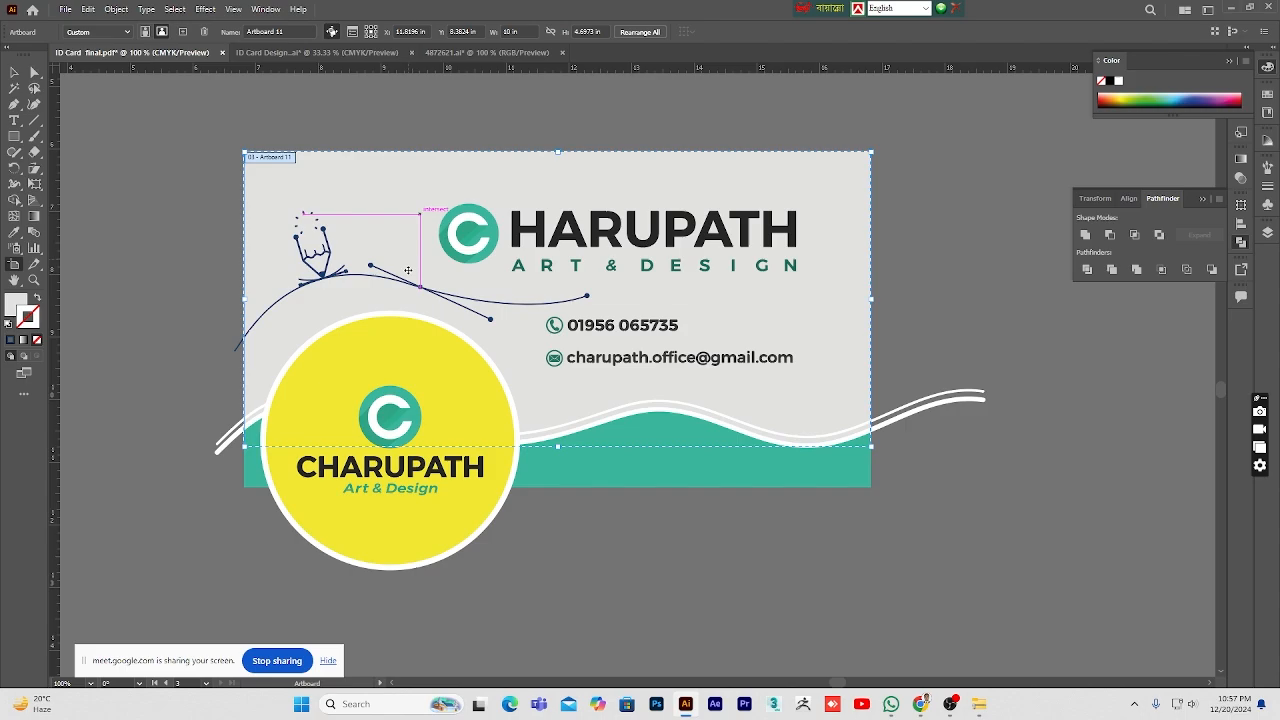
click(14, 72)
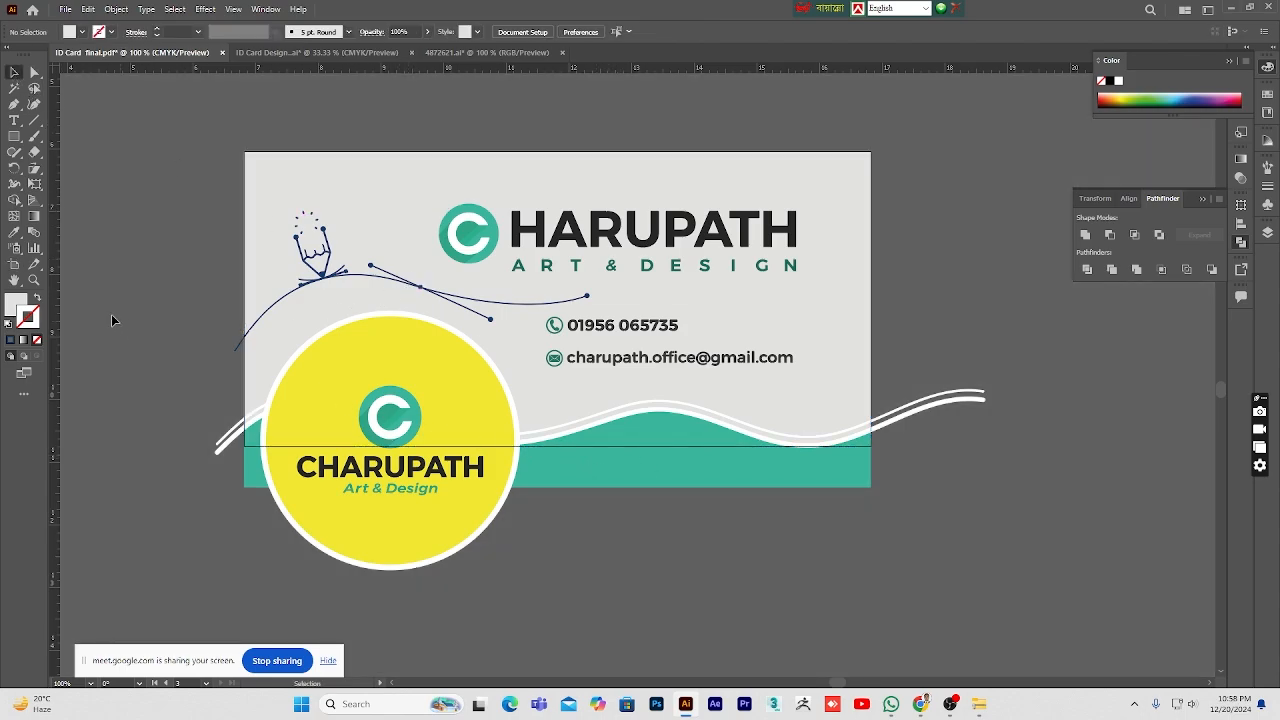
click(14, 264)
mouse_move(557, 487)
mouse_down()
mouse_move(557, 457)
mouse_move(557, 487)
mouse_up()
click(14, 72)
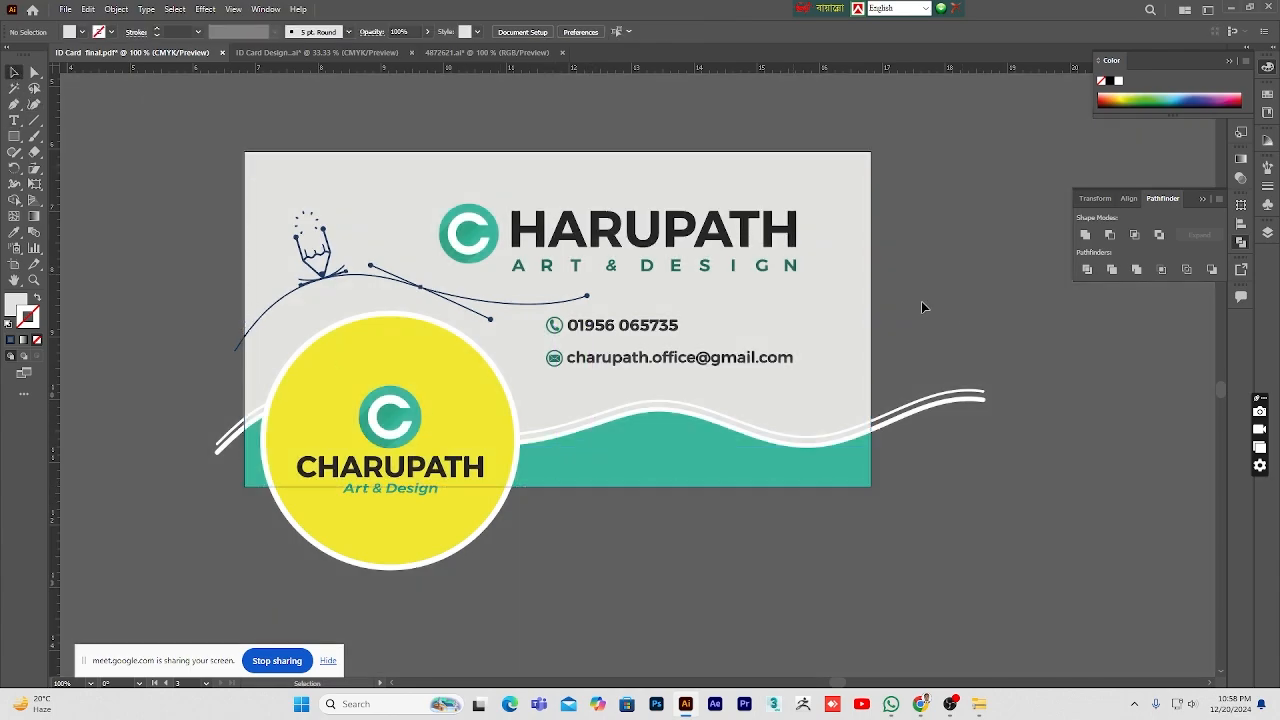
key(ctrl+s)
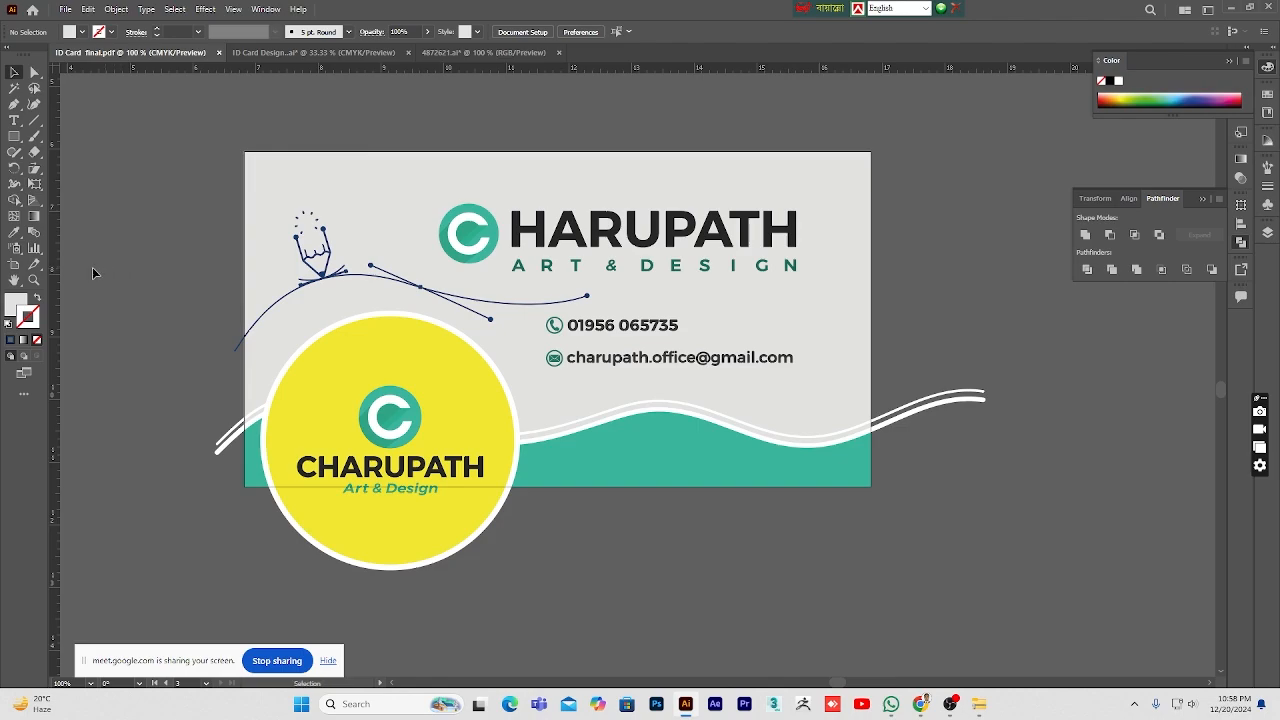
click(14, 264)
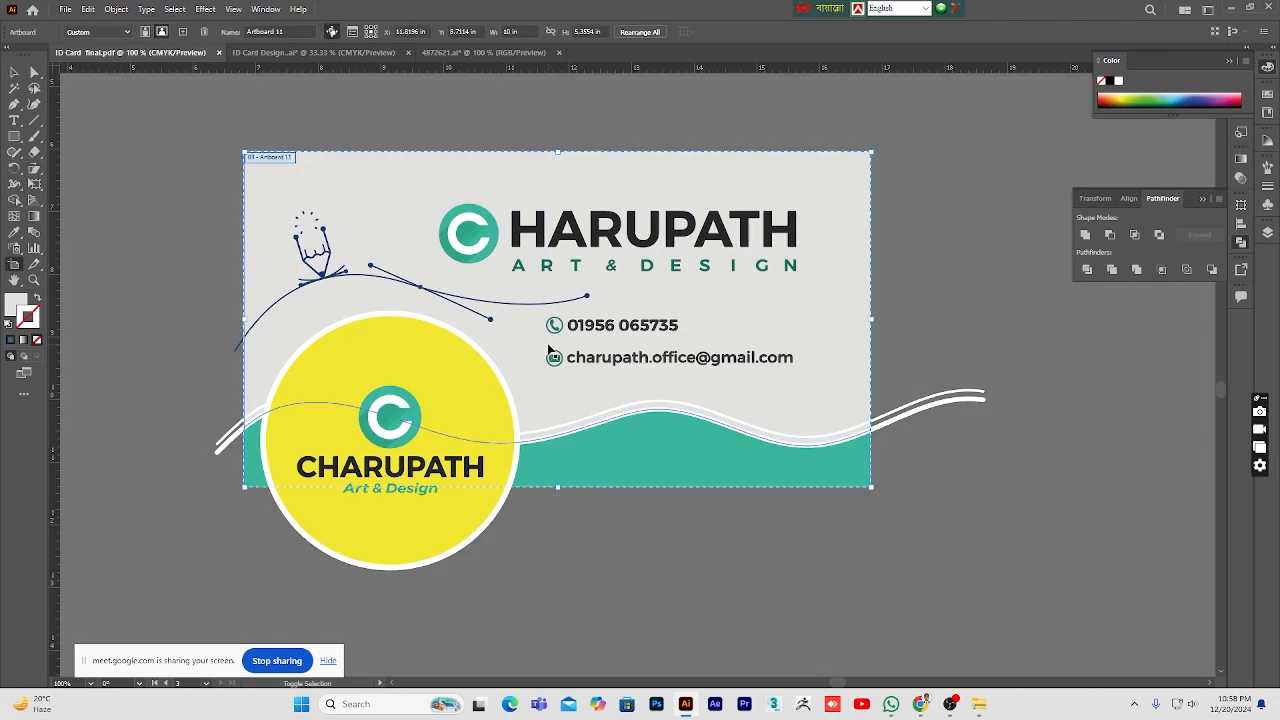
key(ctrl+alt+shift+s)
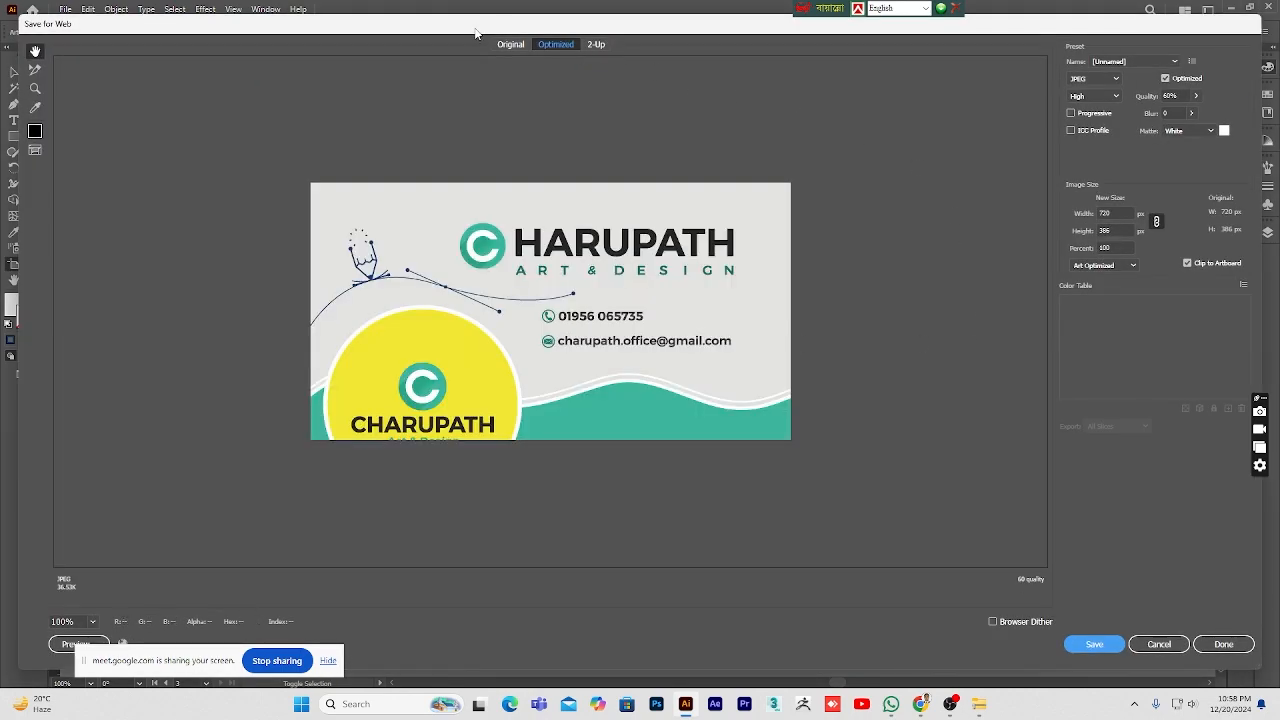
click(507, 45)
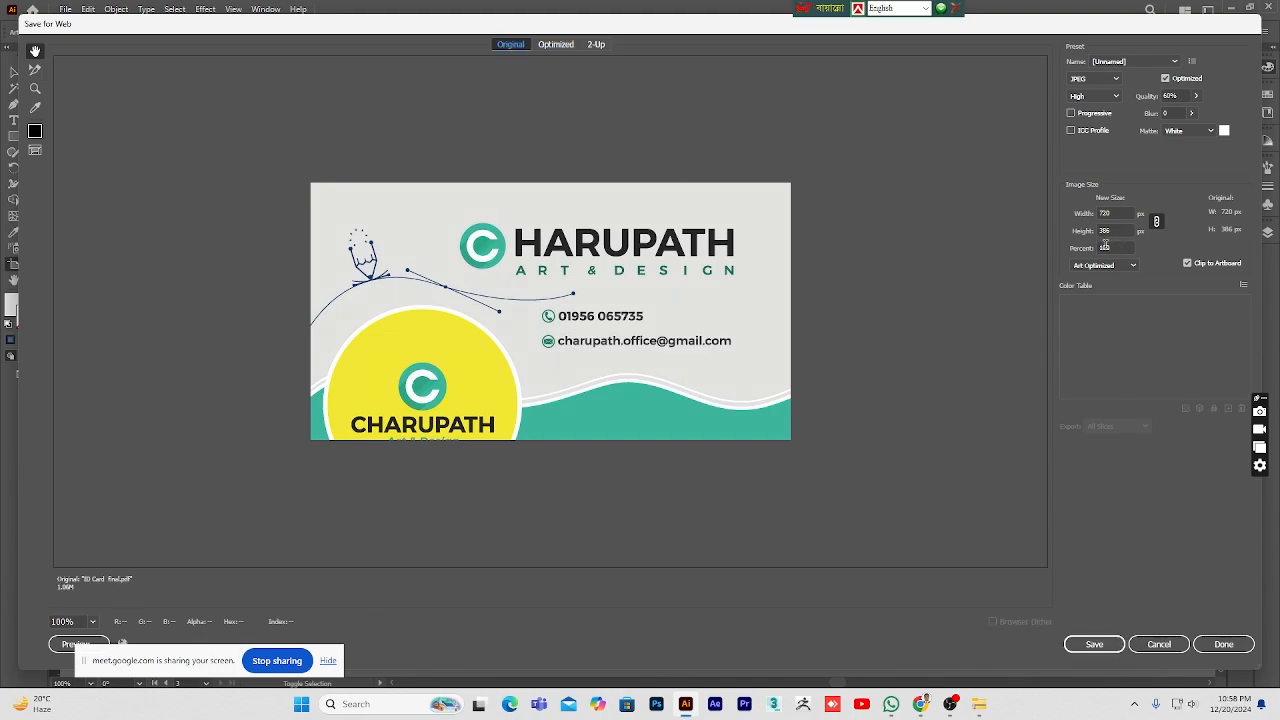
click(1159, 643)
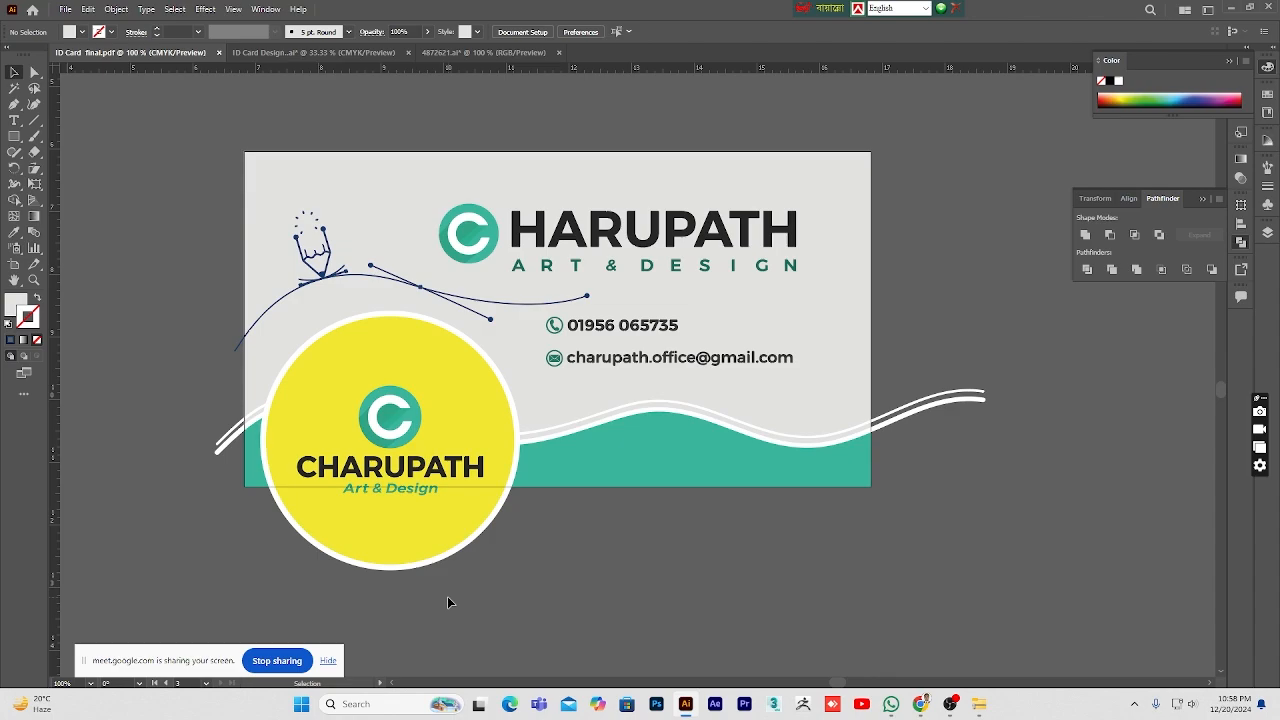
Step: Move the yellow profile circle together with its logo off the cover to the empty area at its lower right
click(370, 413)
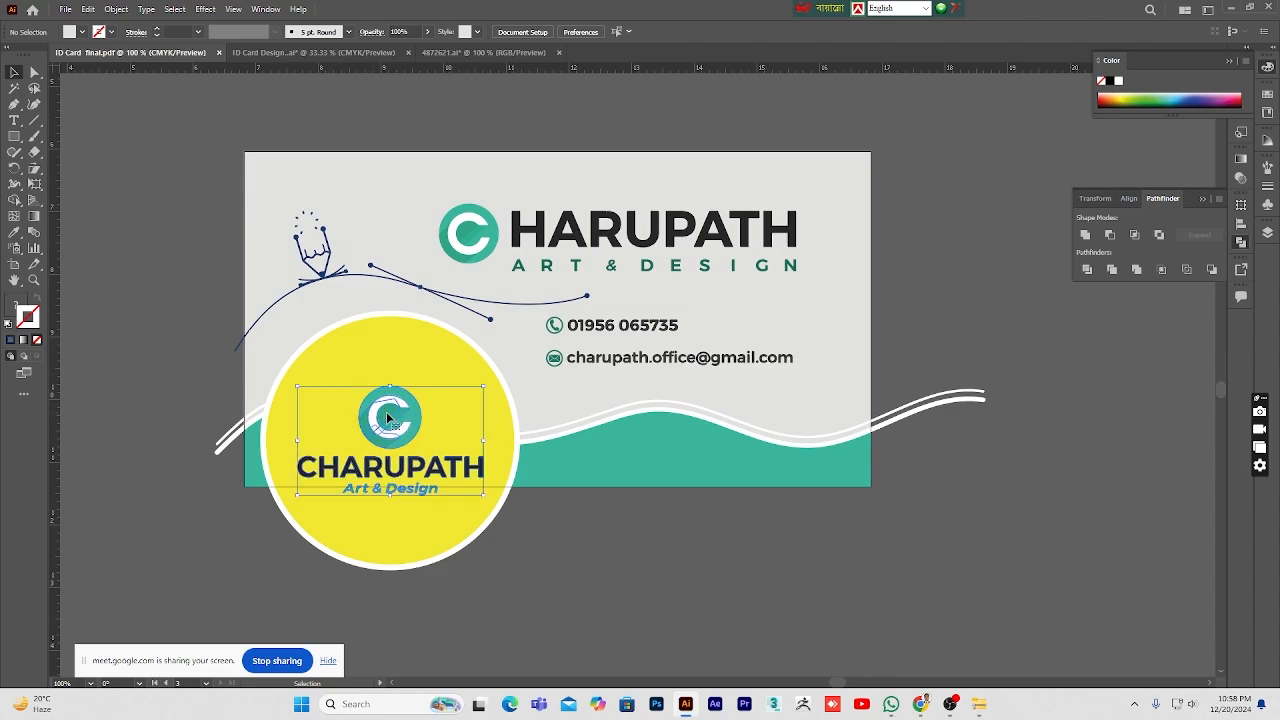
shift+click(408, 517)
drag(387, 523, 1075, 652)
click(945, 320)
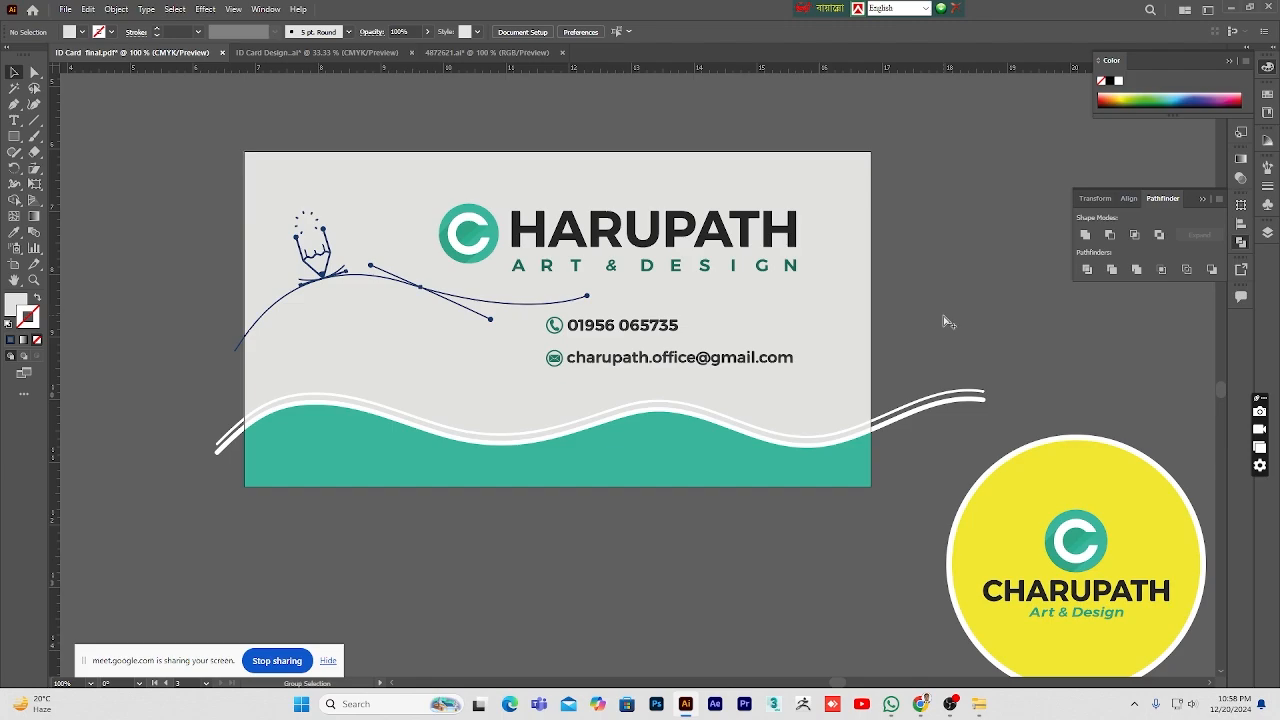
Step: Set up a Save for Web JPEG export of the cover artboard with the image size at 300 percent
click(14, 264)
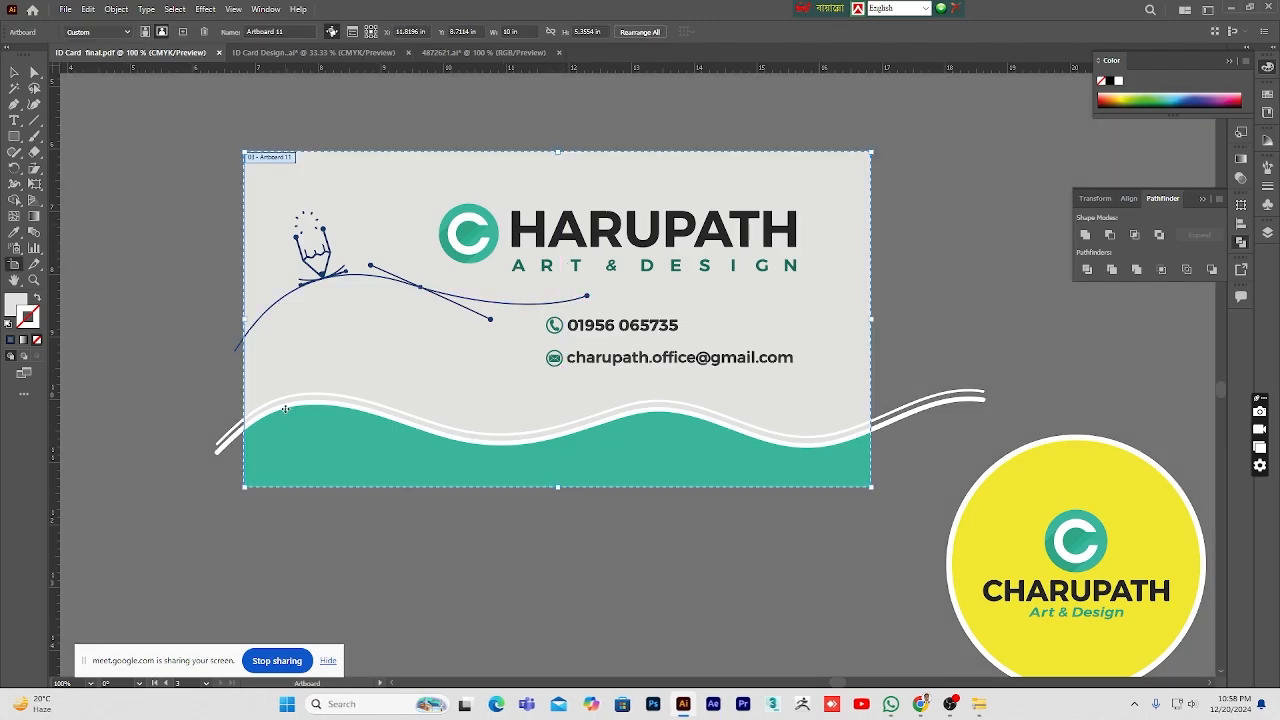
key(ctrl+alt+shift+s)
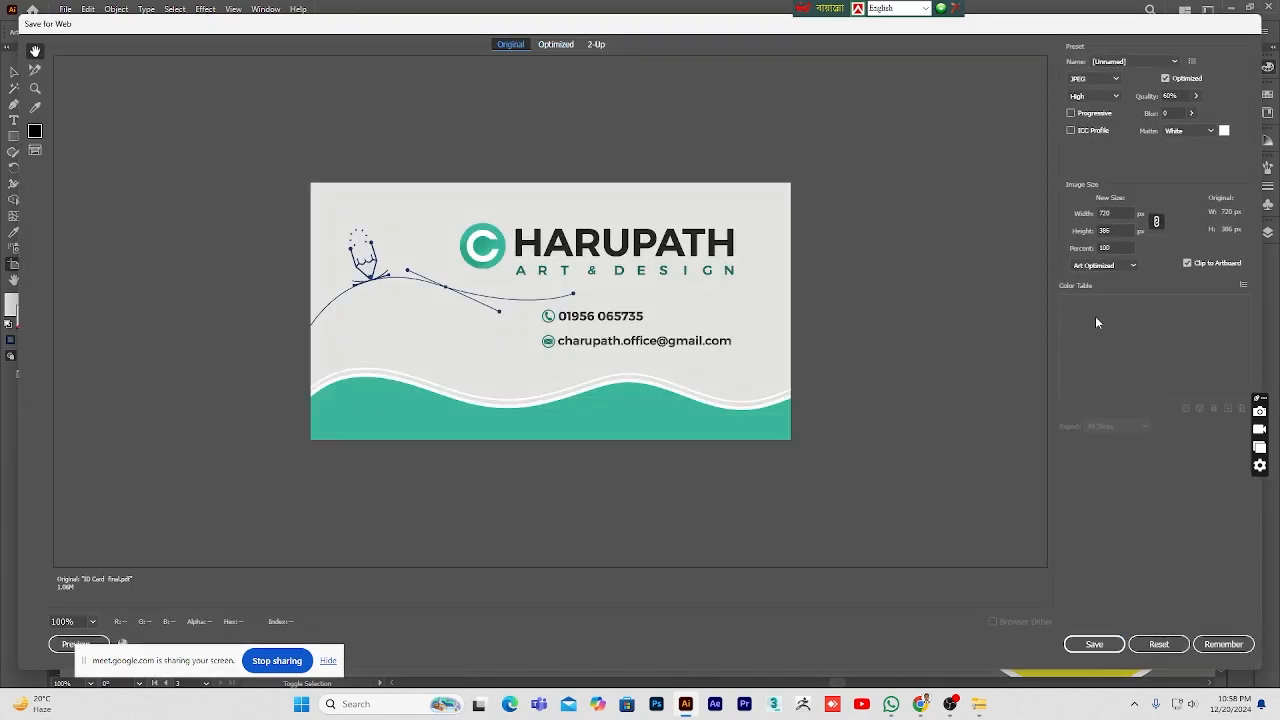
click(1104, 246)
key(Return)
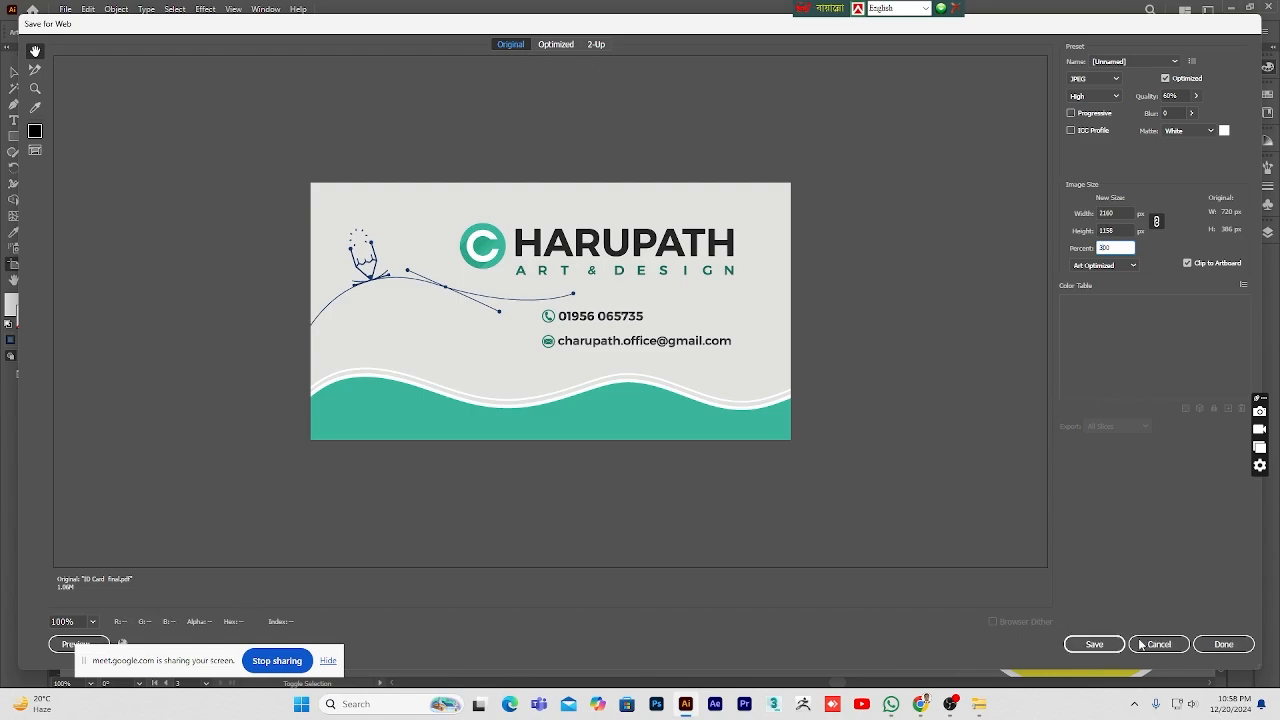
click(1104, 647)
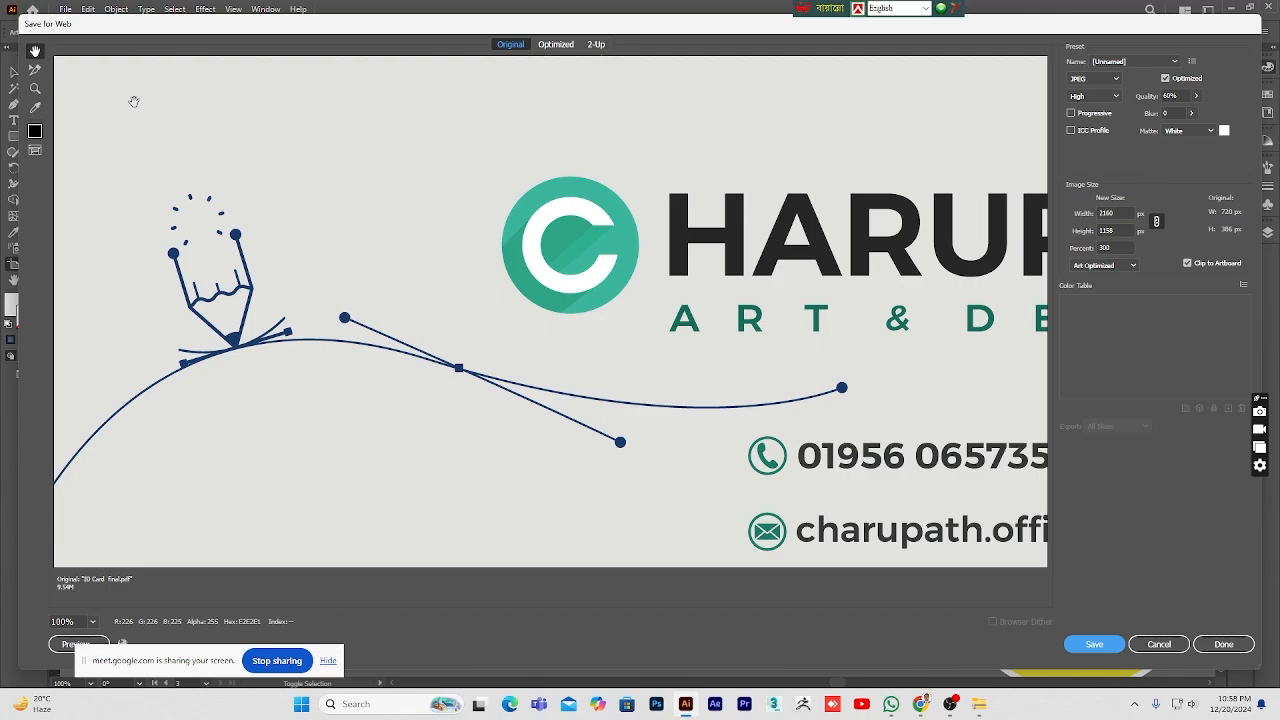
Step: Save the exported cover image to the Desktop under the name 4565 and leave artboard editing
click(1090, 646)
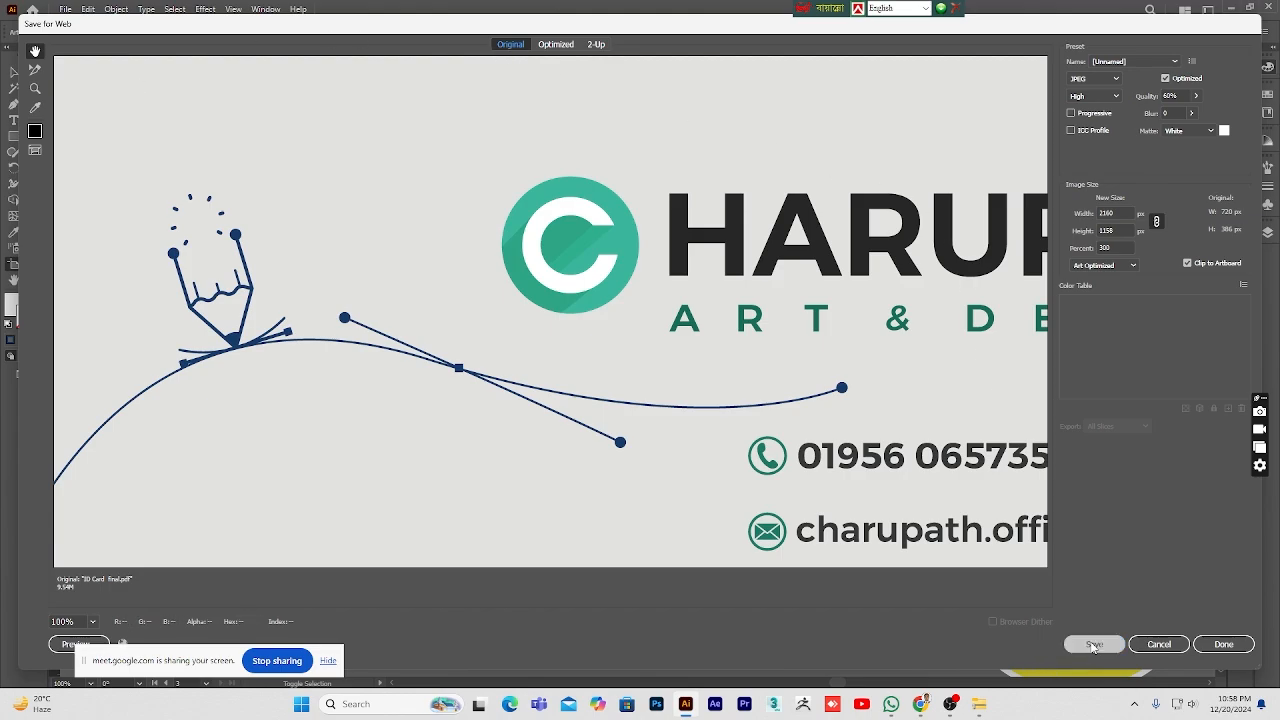
click(70, 212)
click(176, 298)
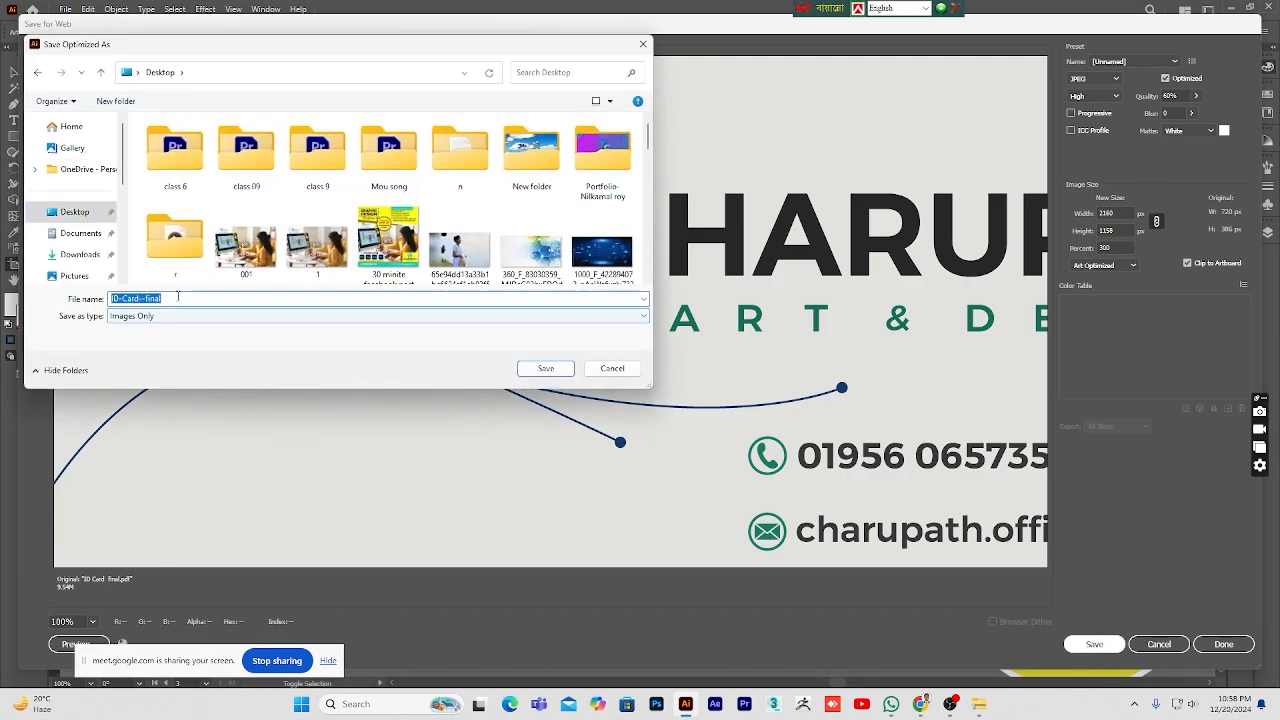
text(4565)
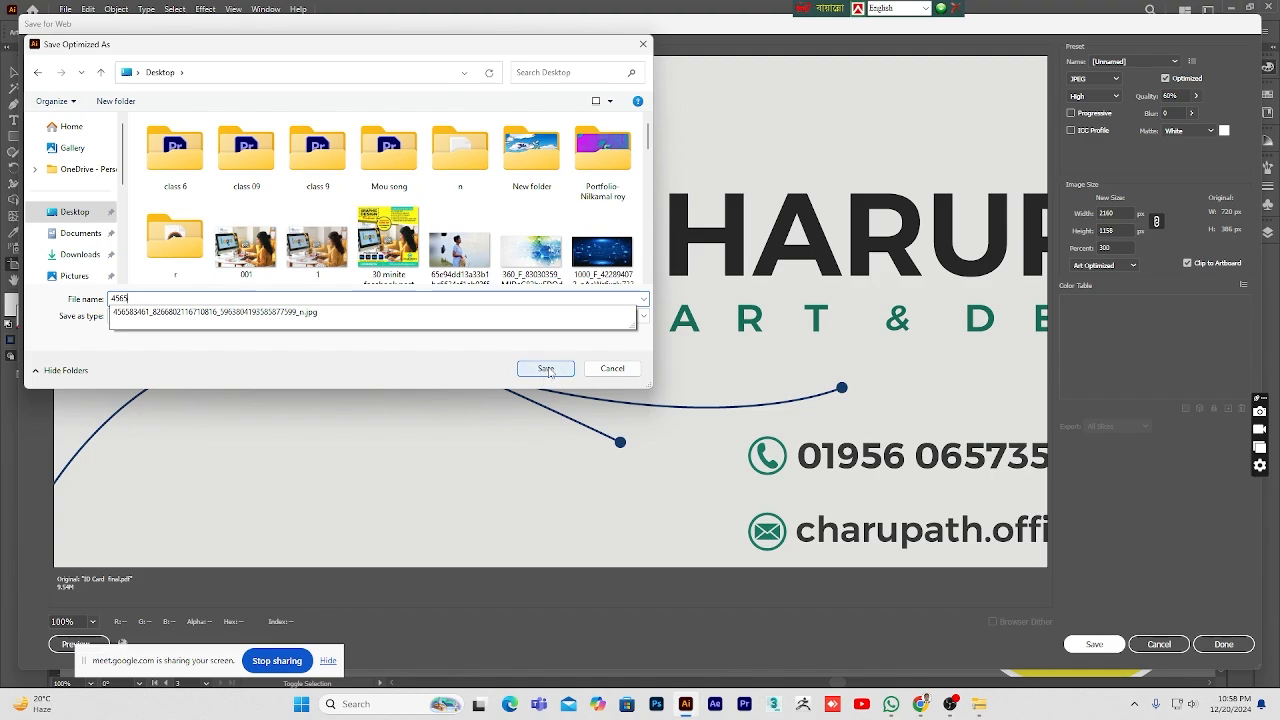
click(546, 369)
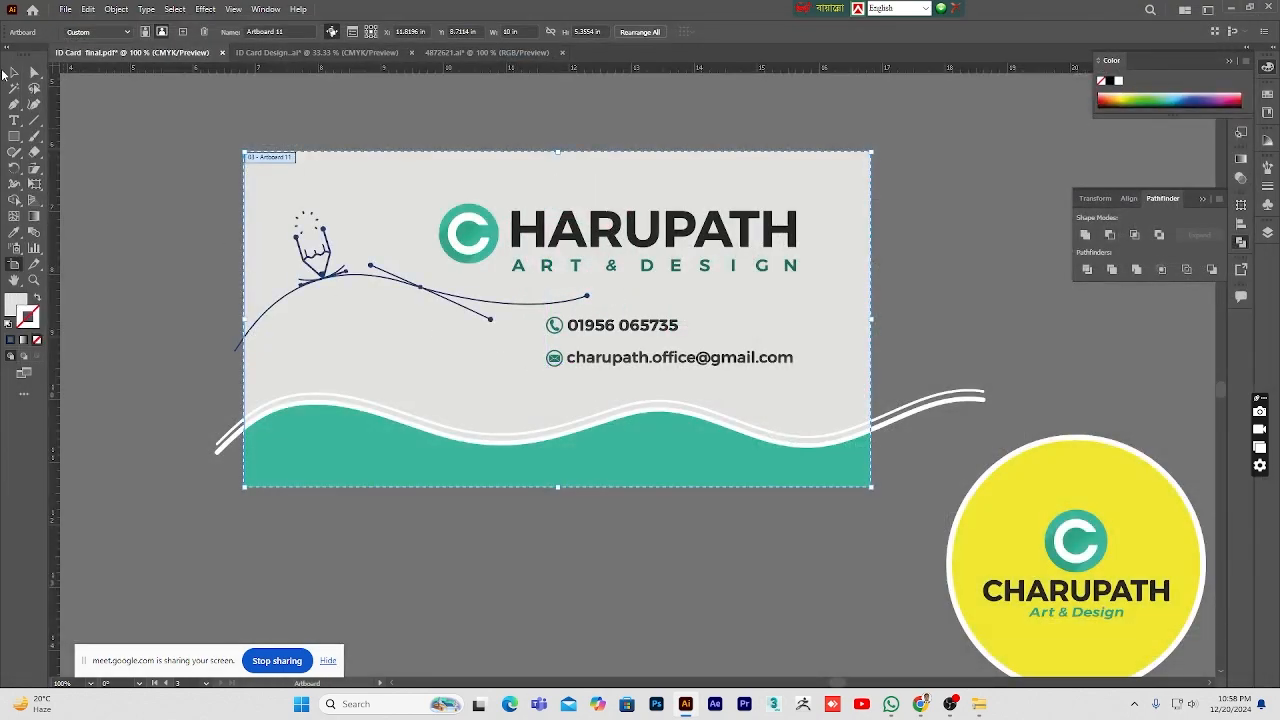
click(13, 72)
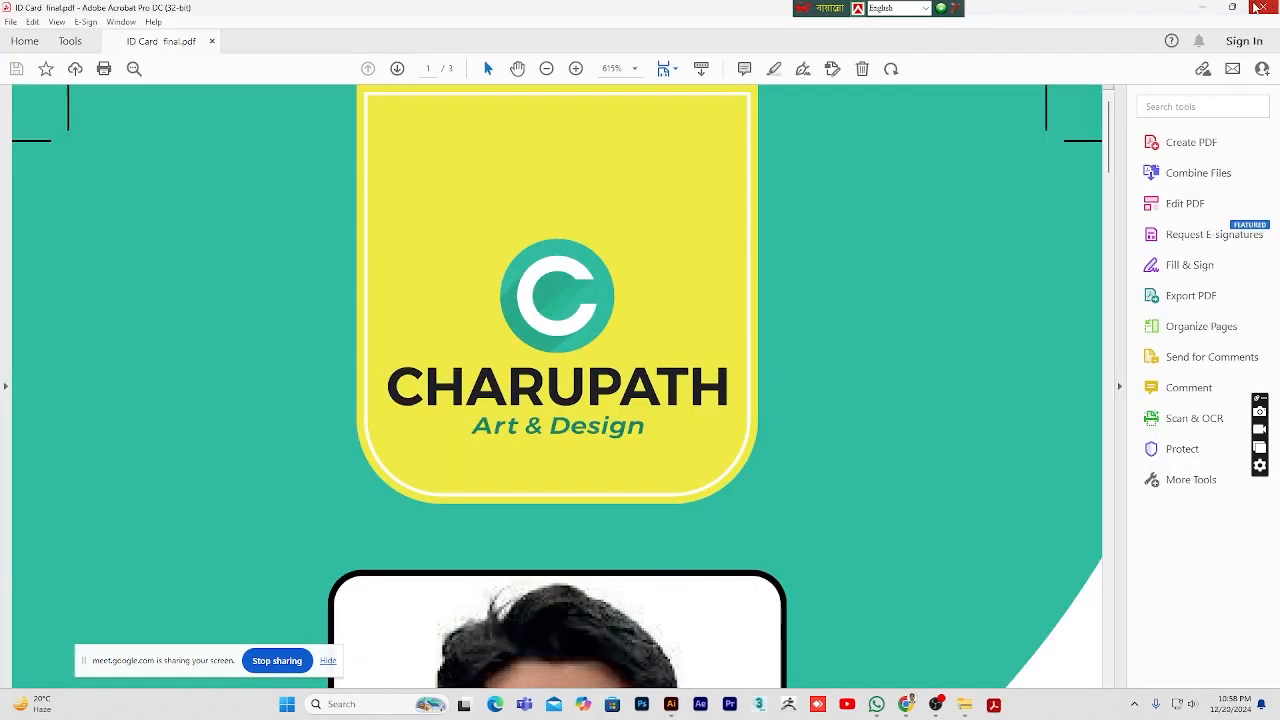
Step: Close the ID Card final PDF in Acrobat and the logo collection folder window, and switch back to Illustrator
click(1253, 8)
click(1209, 9)
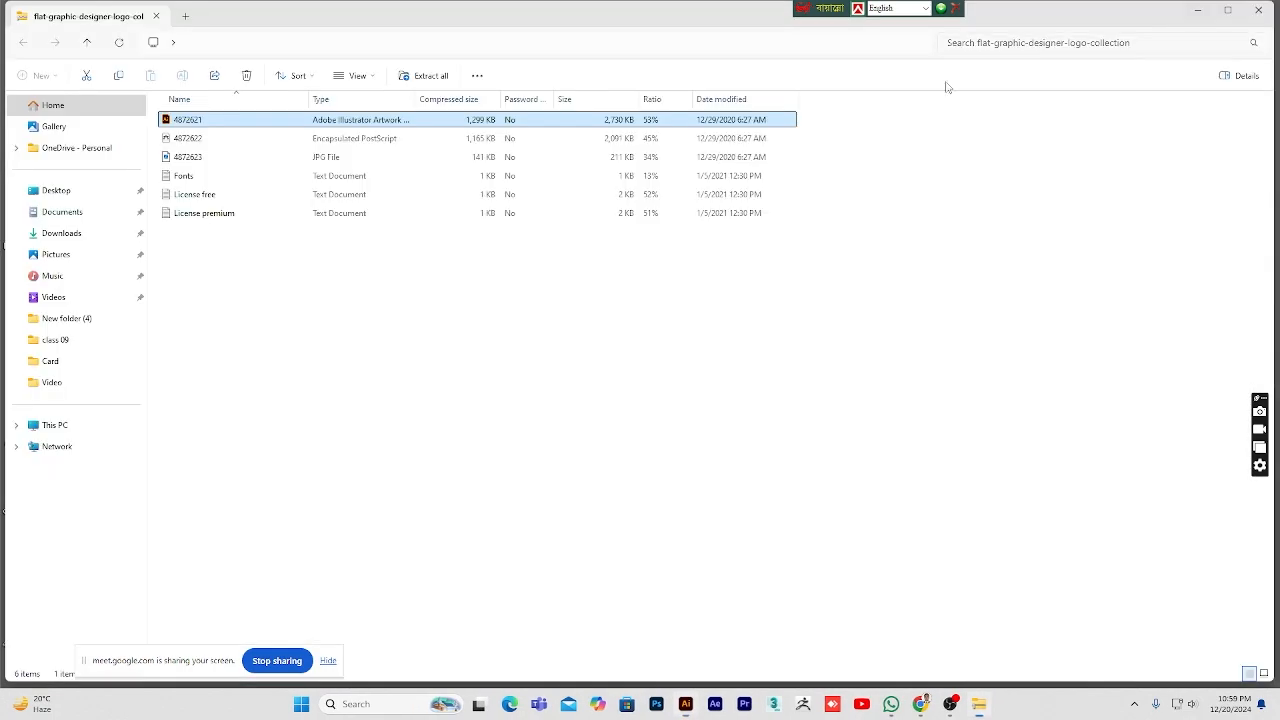
click(581, 380)
click(1258, 9)
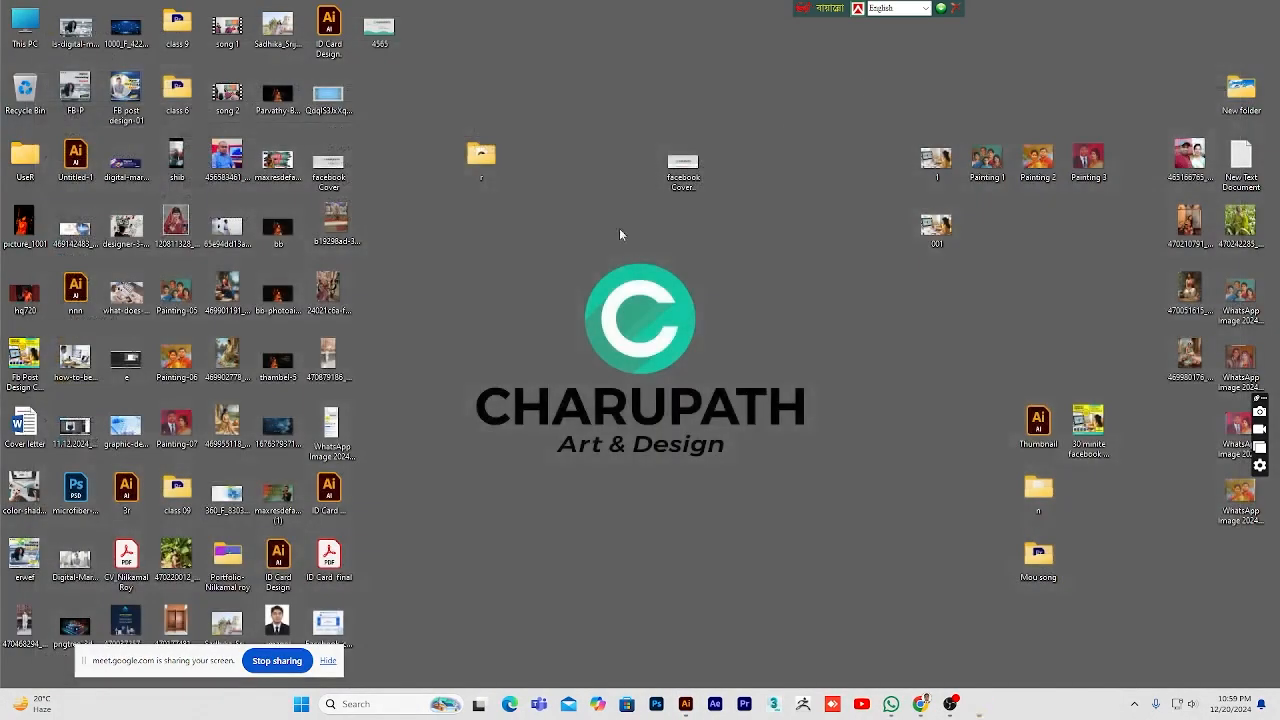
click(701, 705)
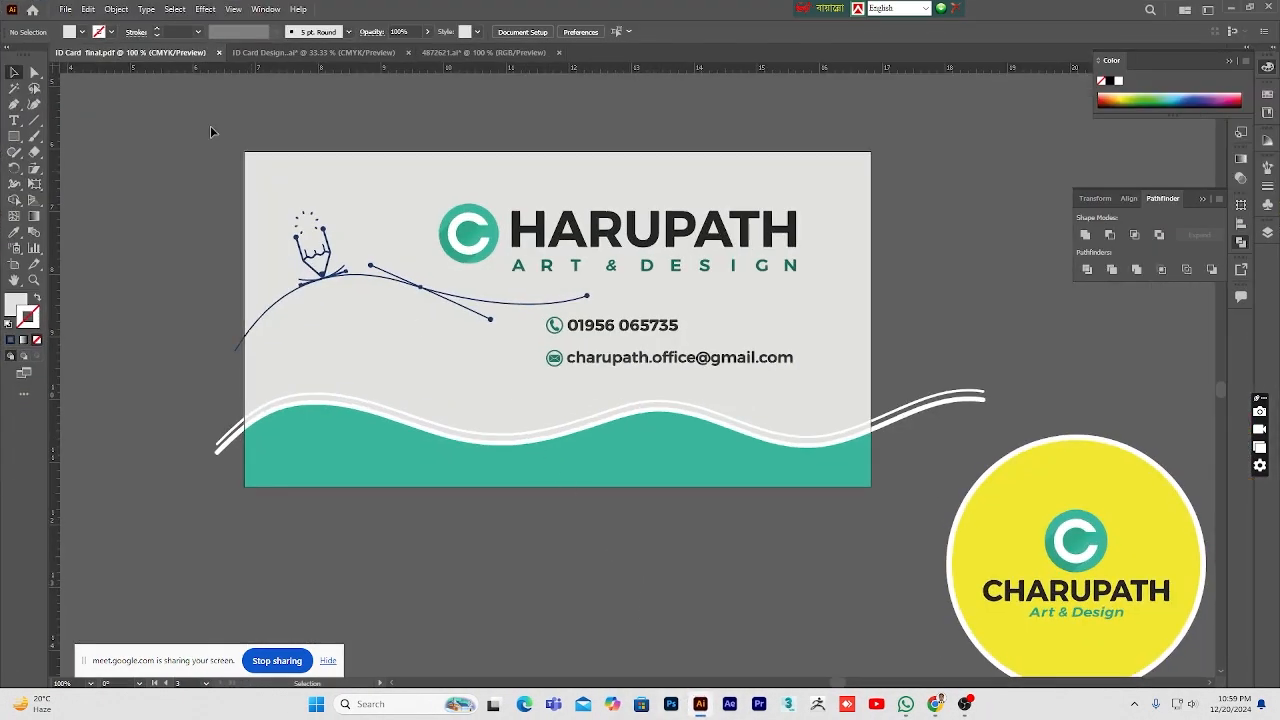
Step: Save the document to the Desktop in Adobe Illustrator (AI) format, adding trailing dots to the name ID Card final and accepting the Illustrator 2020 options
click(66, 9)
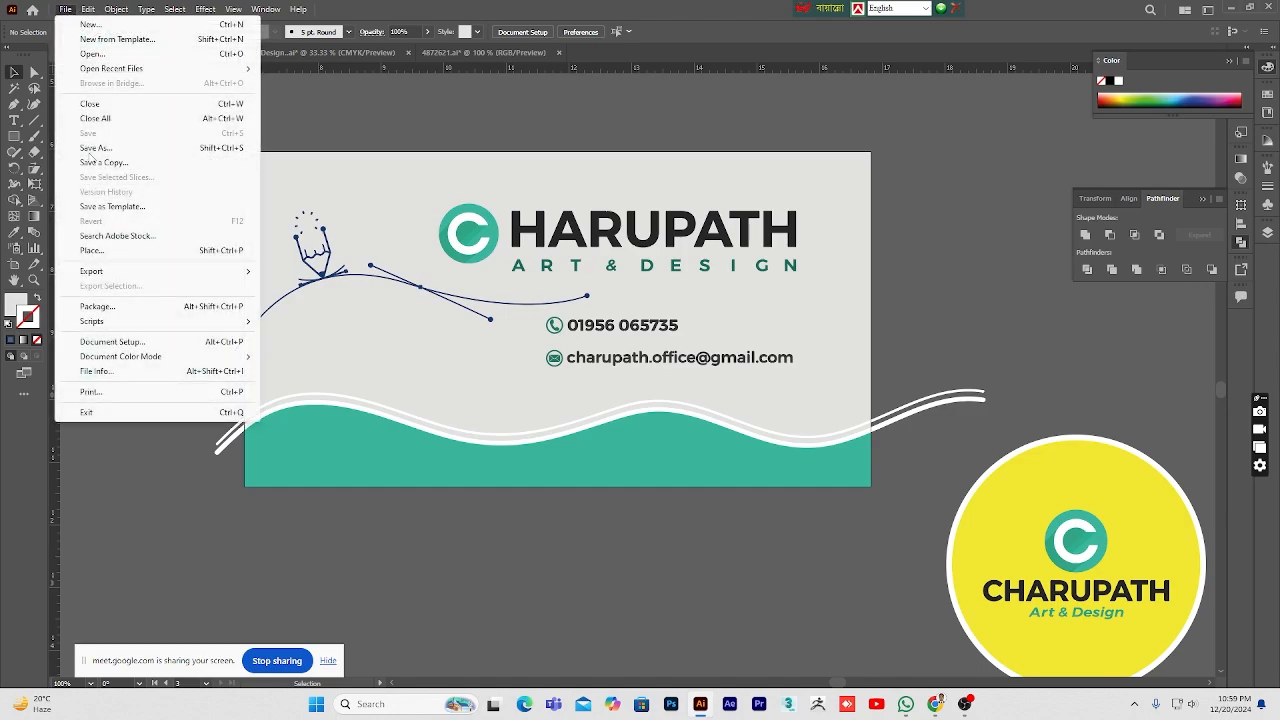
click(100, 148)
click(70, 177)
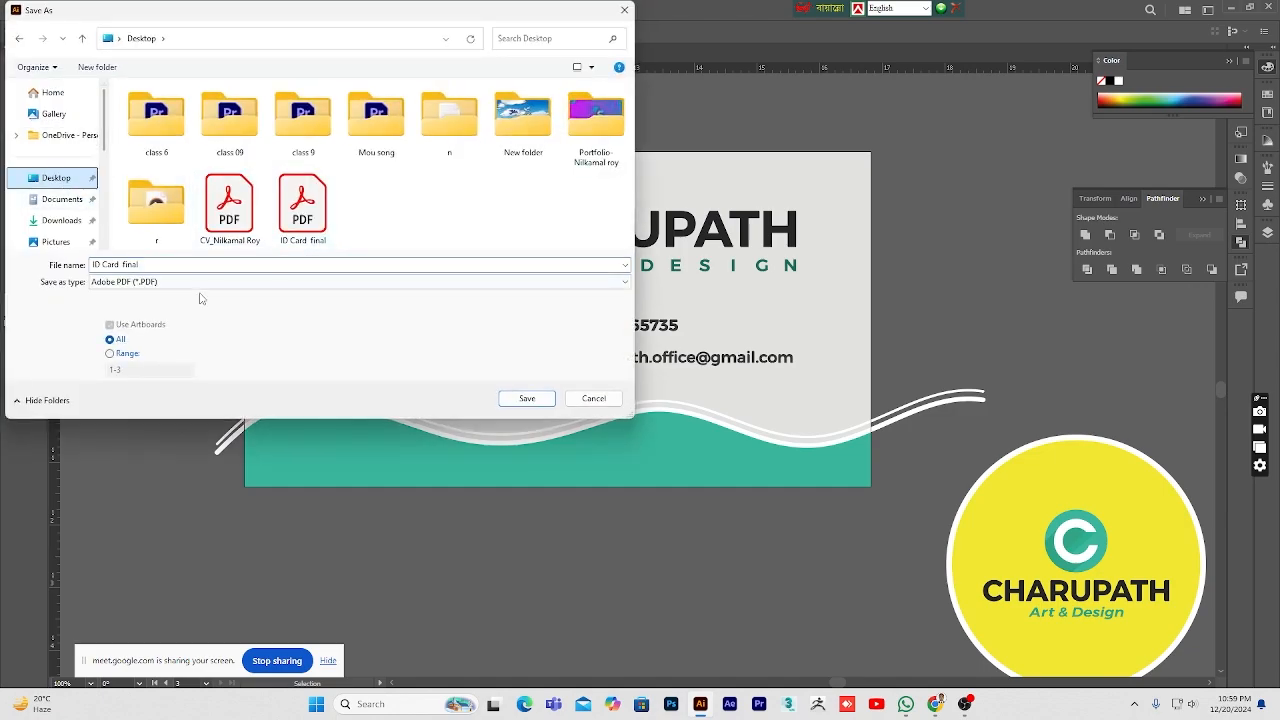
click(503, 282)
click(240, 295)
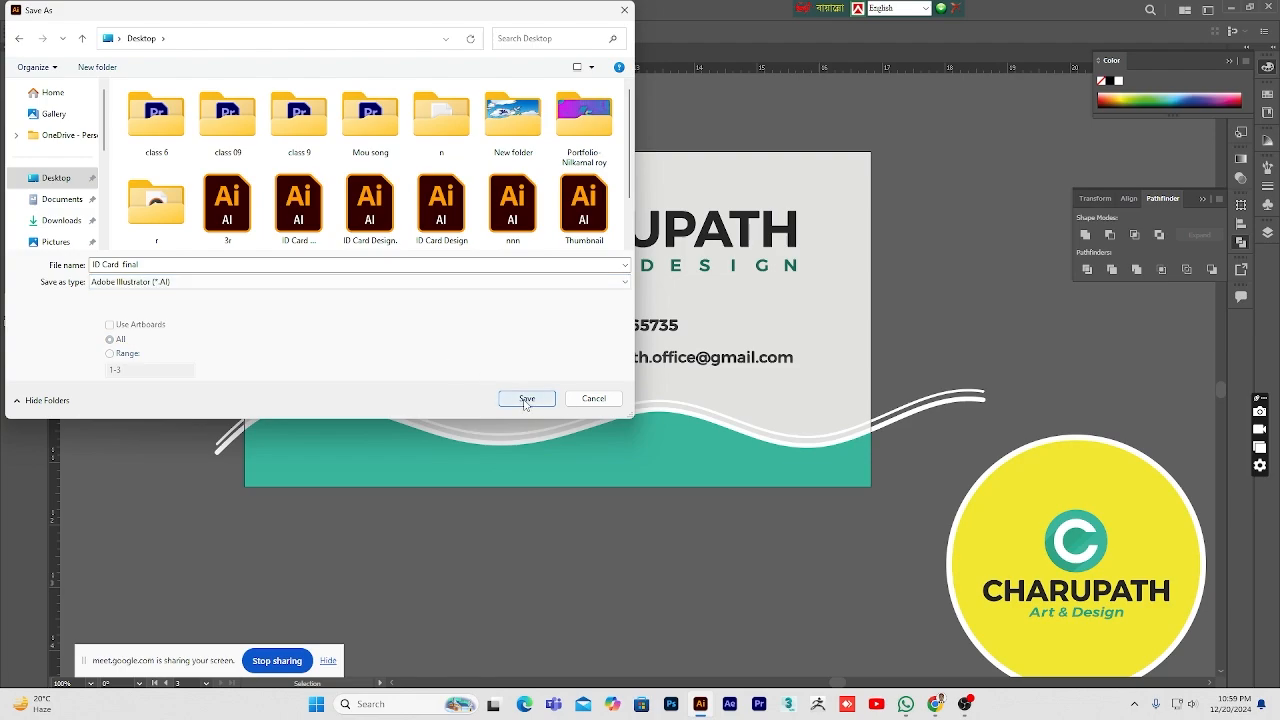
click(147, 264)
click(147, 264)
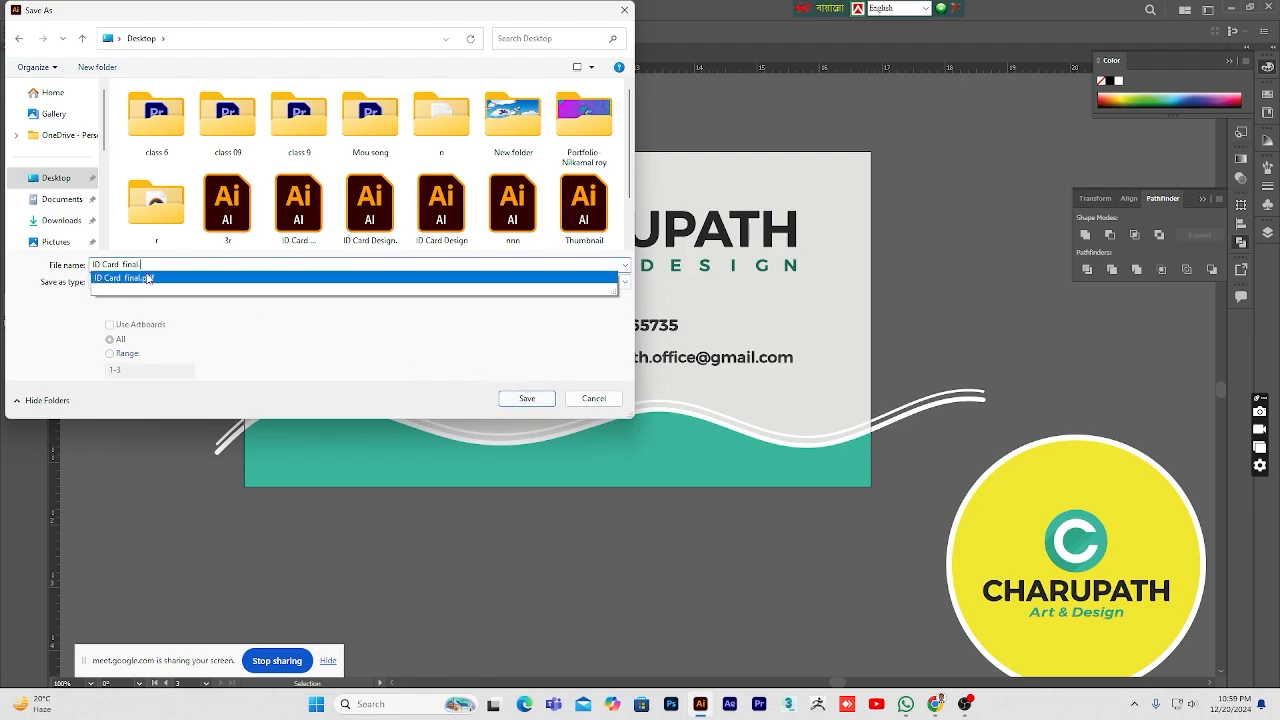
click(525, 399)
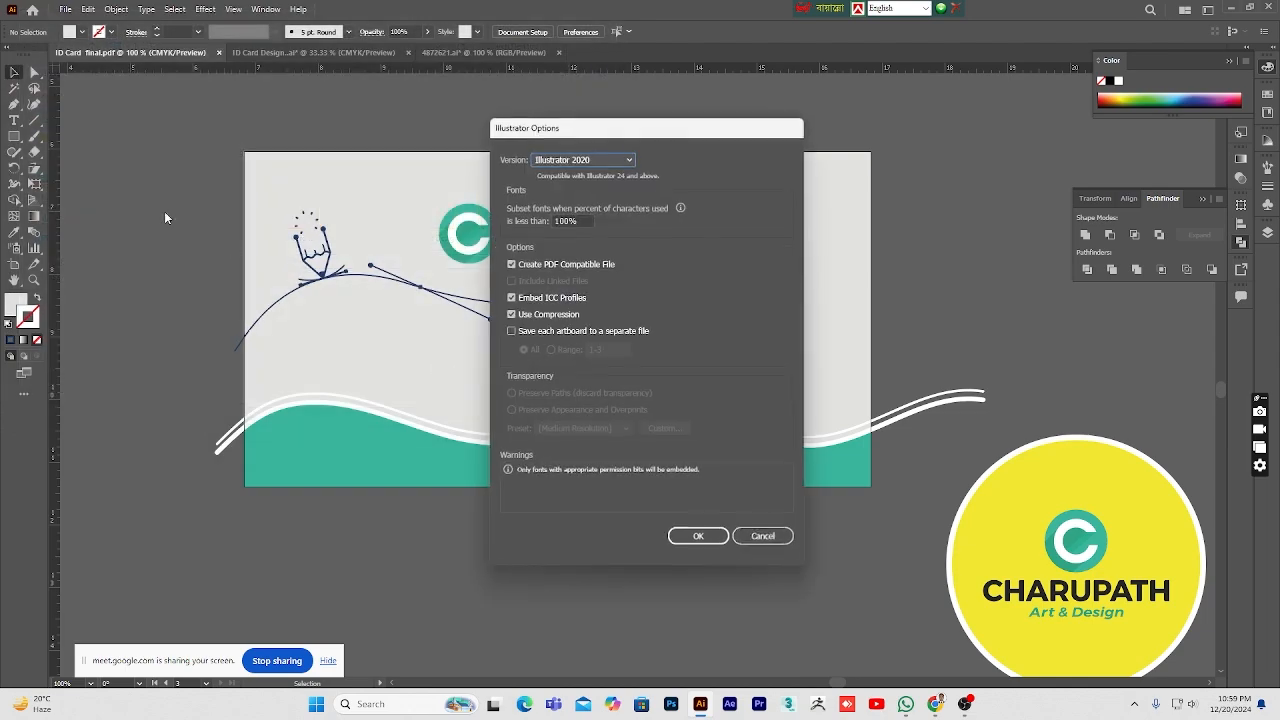
click(694, 535)
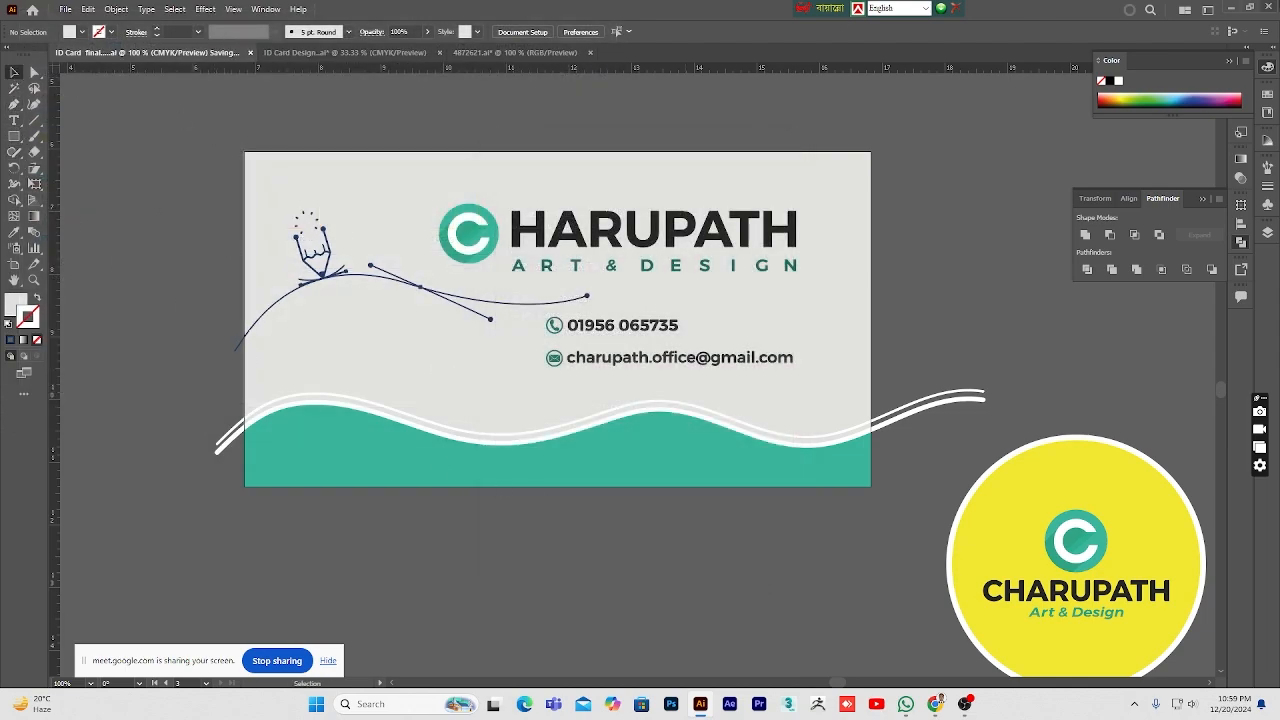
Step: Minimize Illustrator, open the exported 4565 image from the desktop in a maximized photo viewer and examine the logo and lettering up close
click(1235, 9)
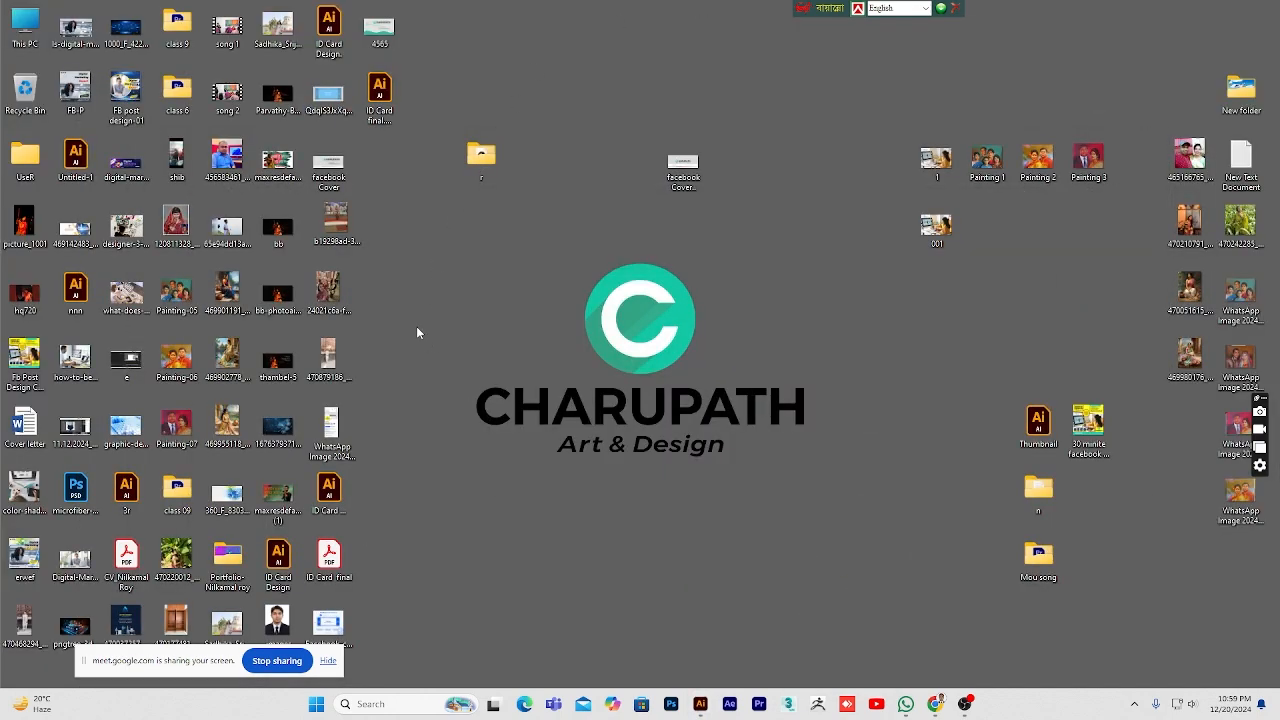
double_click(379, 27)
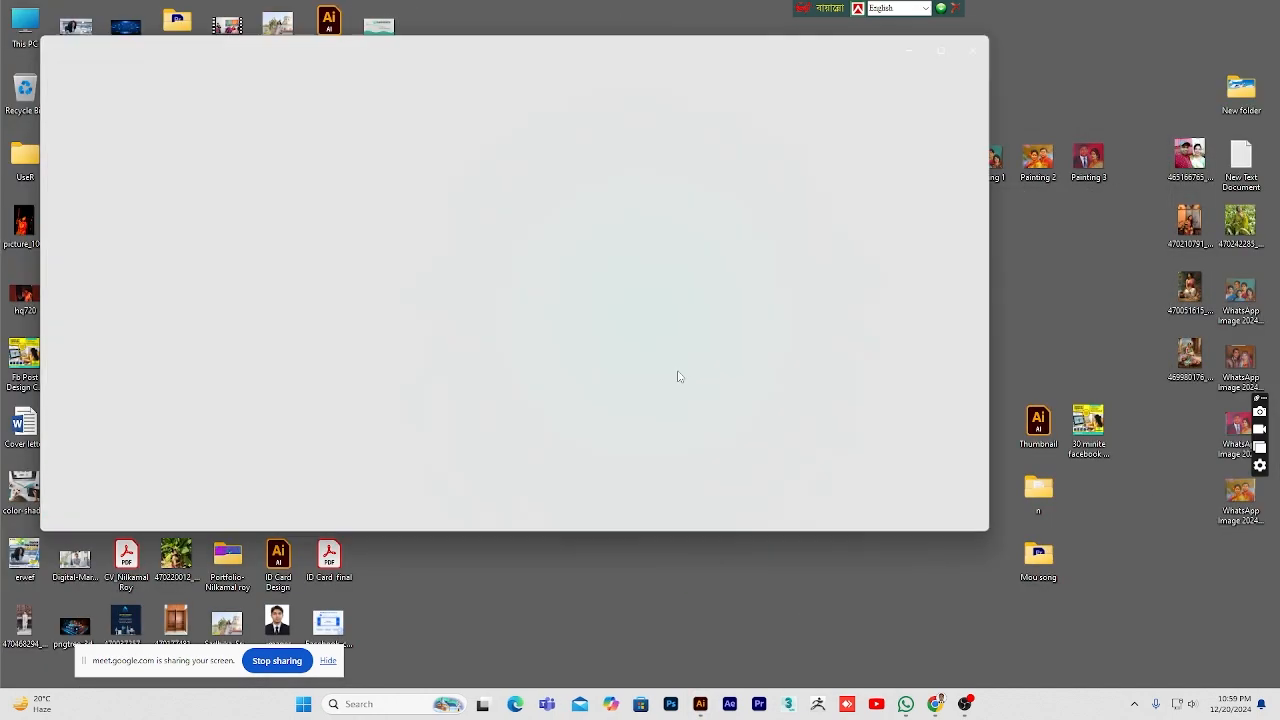
click(942, 50)
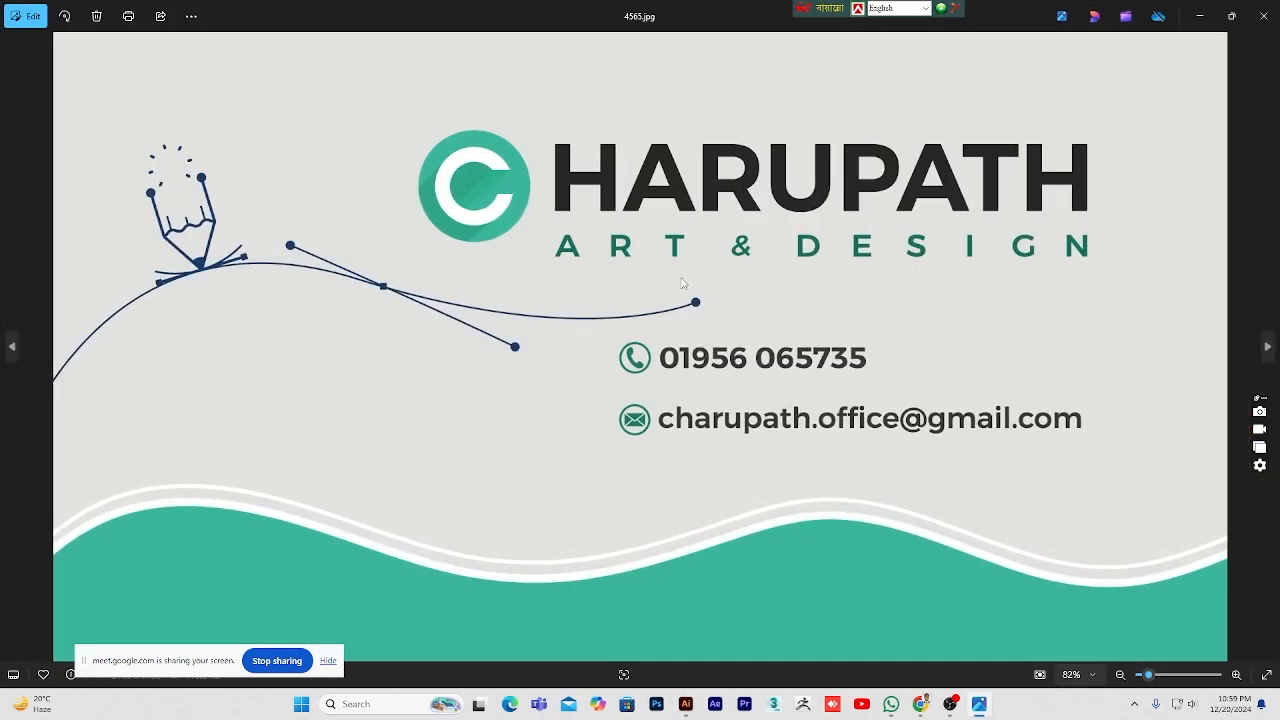
scroll(514, 348, up, 5)
drag(832, 236, 656, 663)
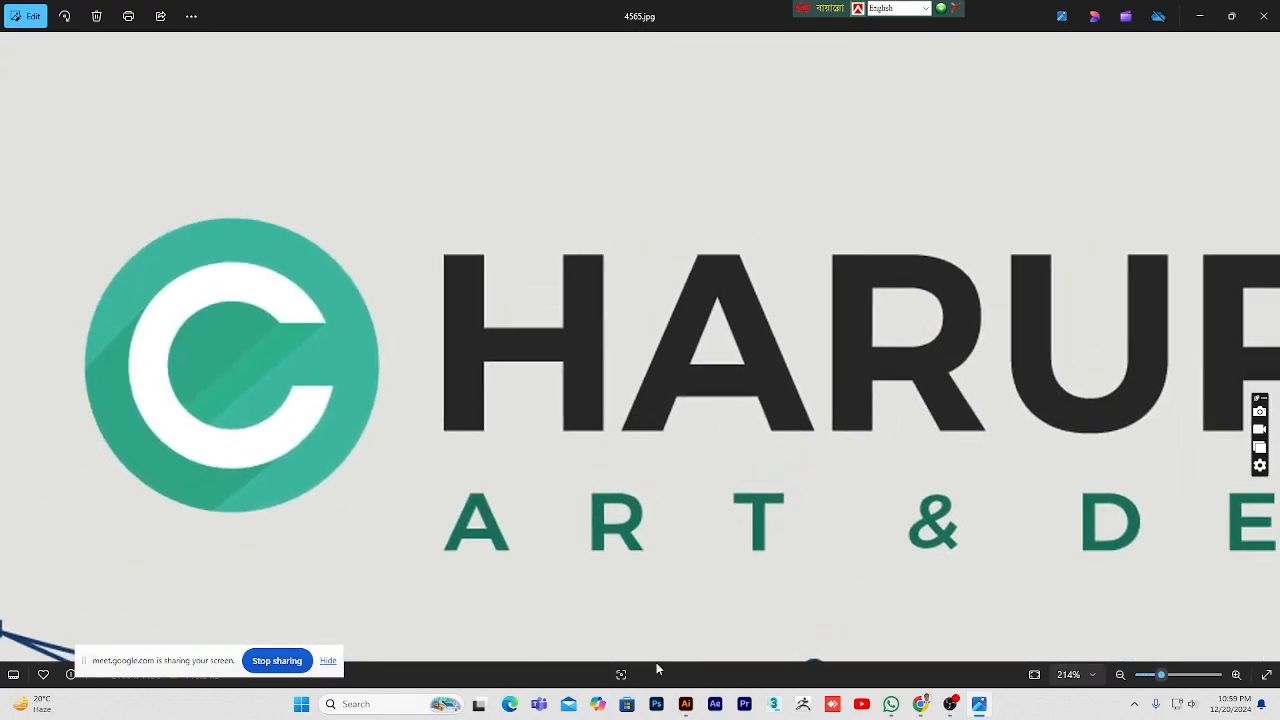
drag(733, 559, 427, 495)
drag(793, 499, 479, 495)
scroll(479, 508, down, 5)
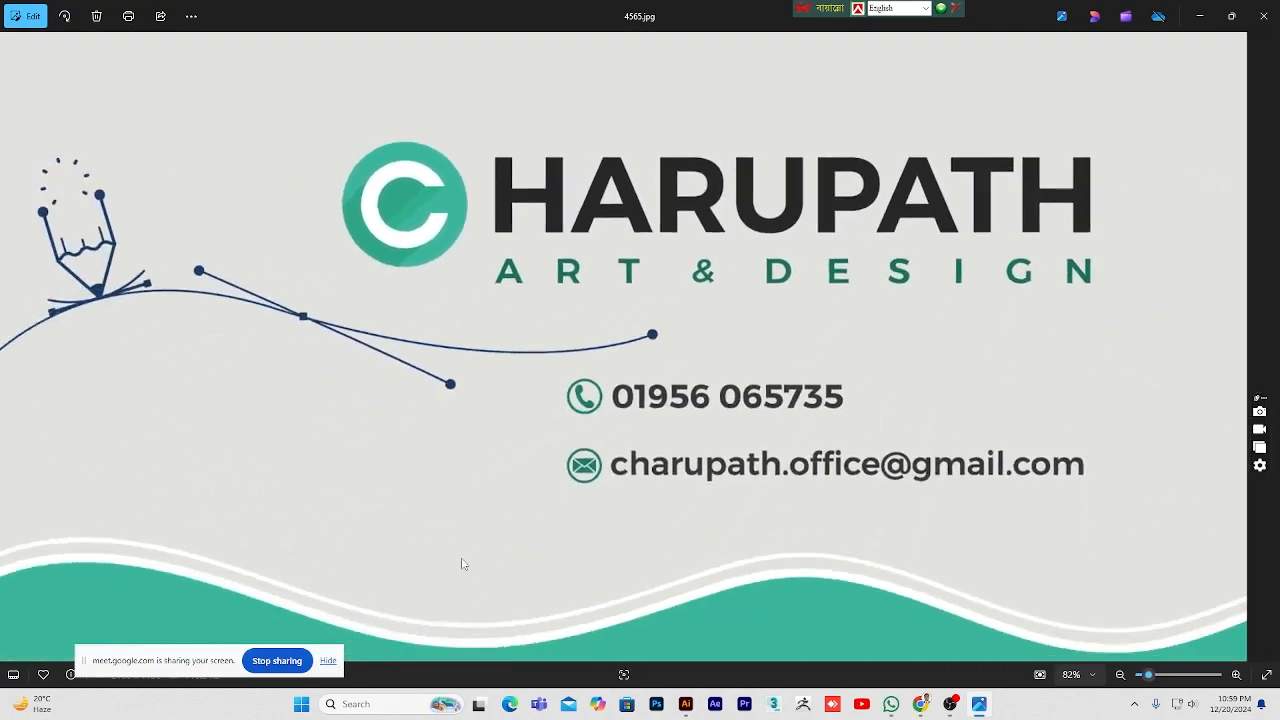